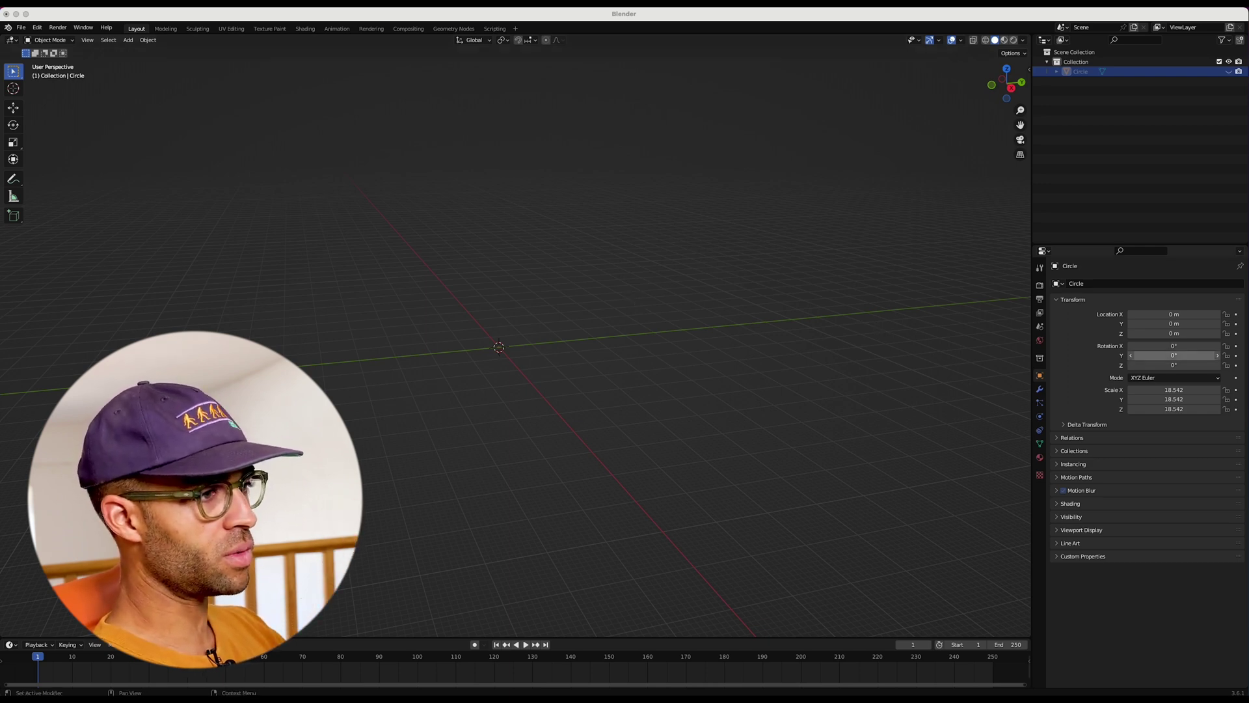
Preview the side, front and angled reference images of the red boot
{"action": "key", "text": "space"}
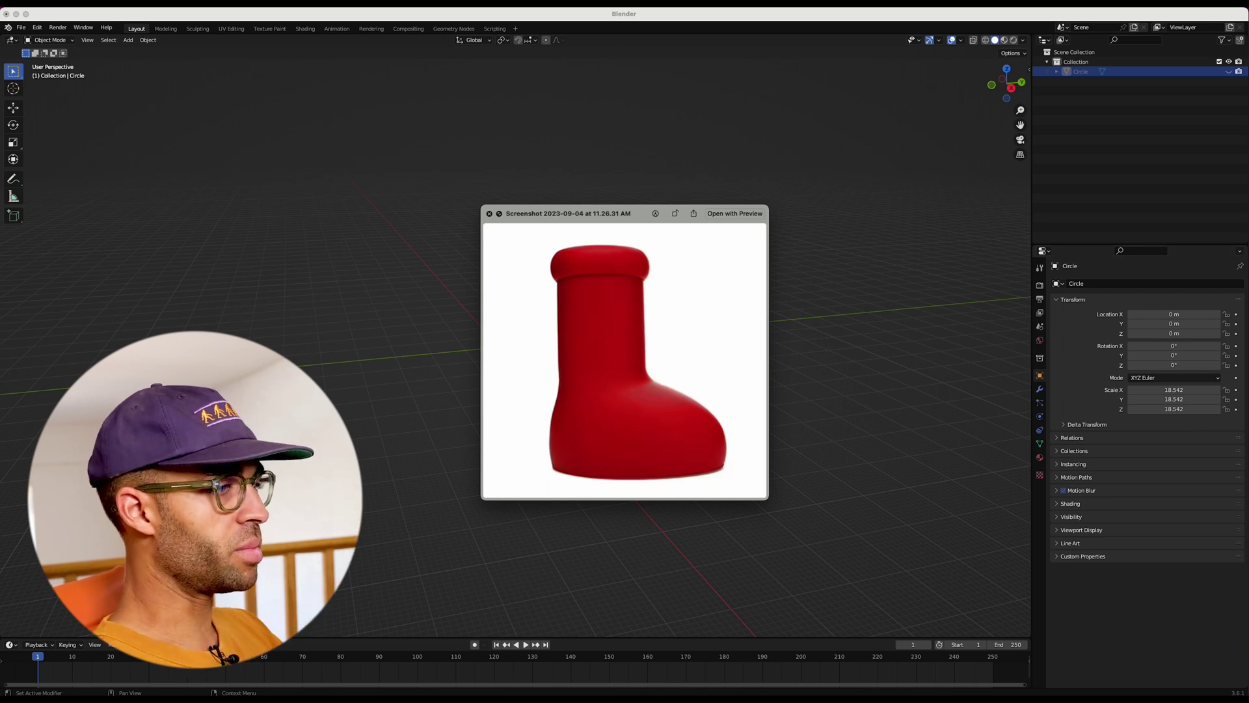
{"action": "key", "text": "Right"}
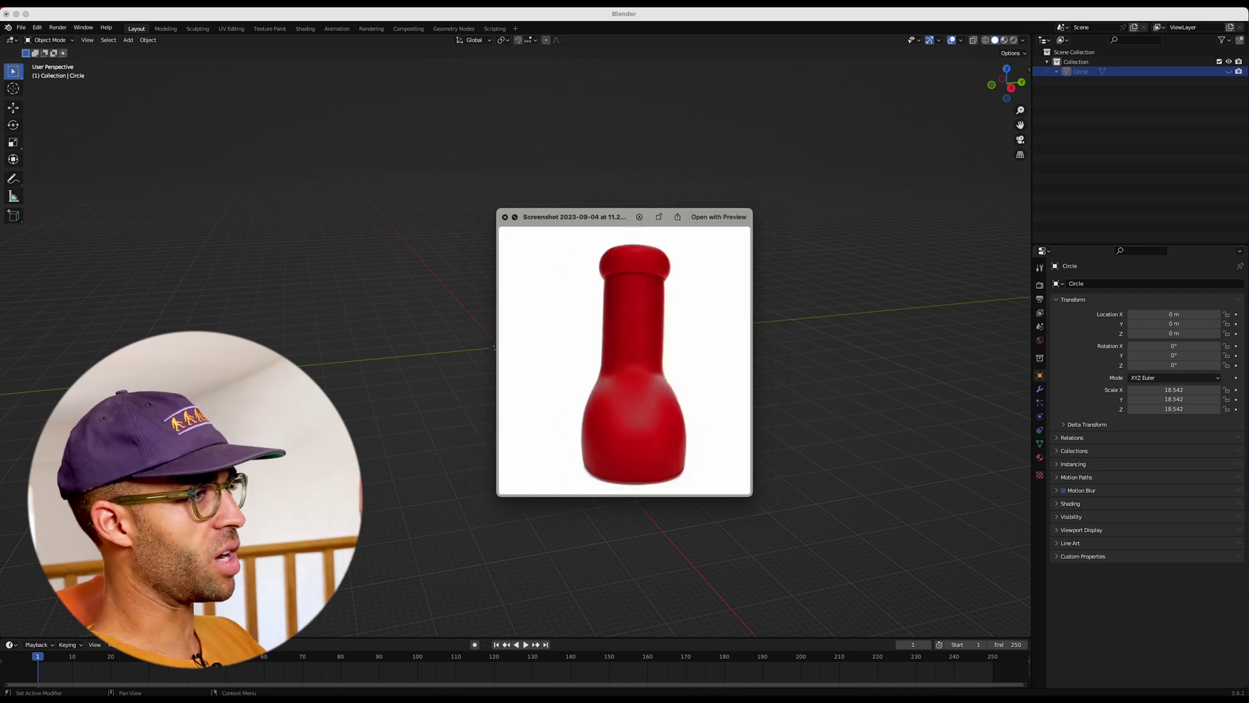
{"action": "key", "text": "Right"}
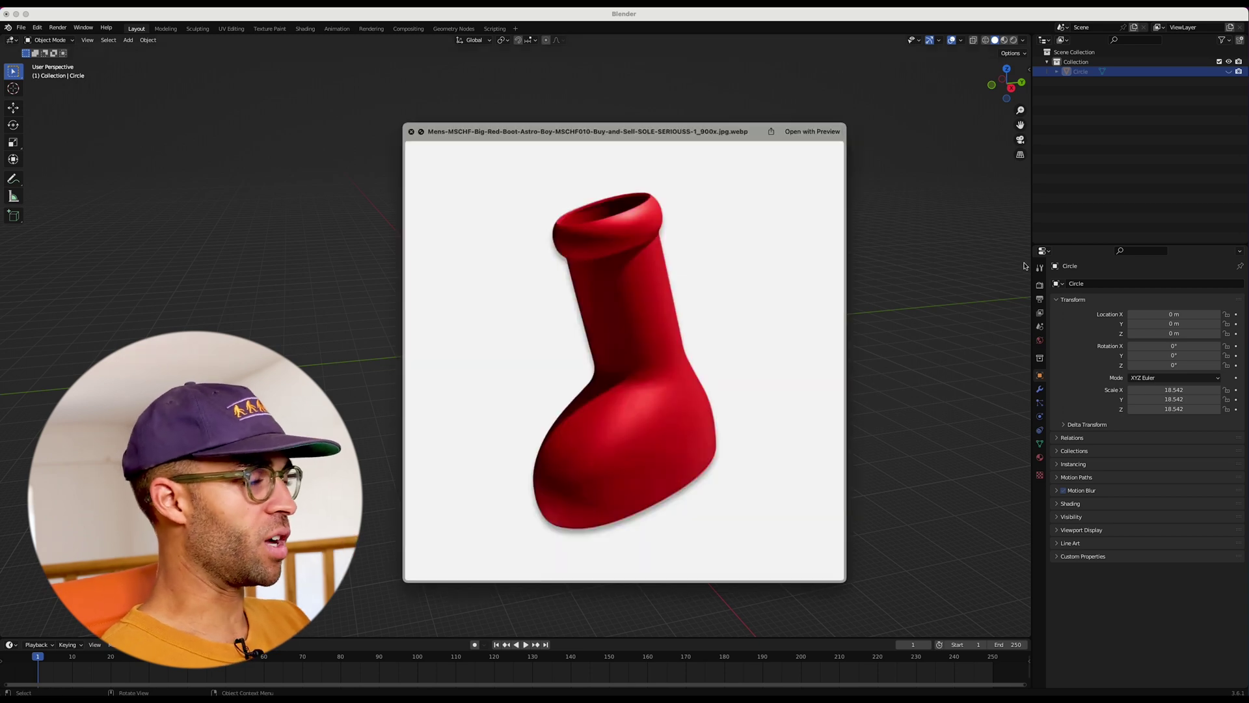
{"action": "left_click", "coordinate": [521, 120]}
Load "Screenshot 2023-09-04 at 11.26.31 AM.png" as a background image aligned to the right orthographic view
{"action": "middle_click_drag", "start_coordinate": [574, 191], "coordinate": [887, 119]}
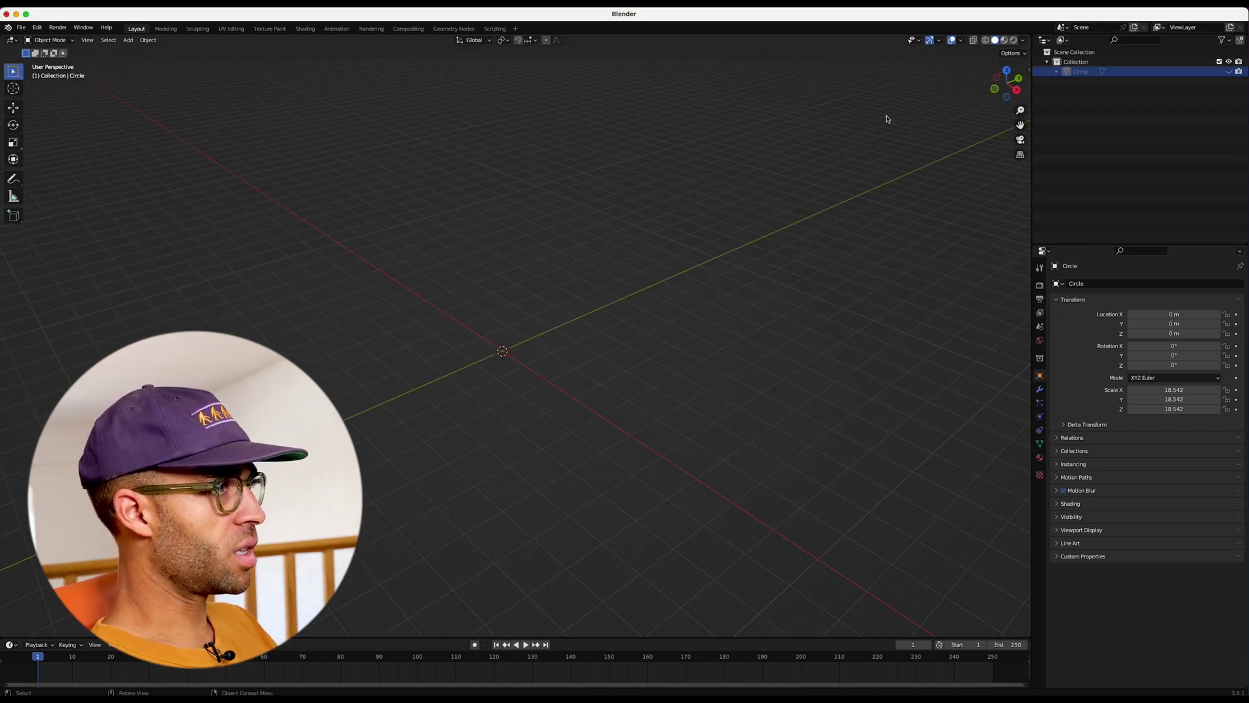
{"action": "left_click", "coordinate": [1016, 90]}
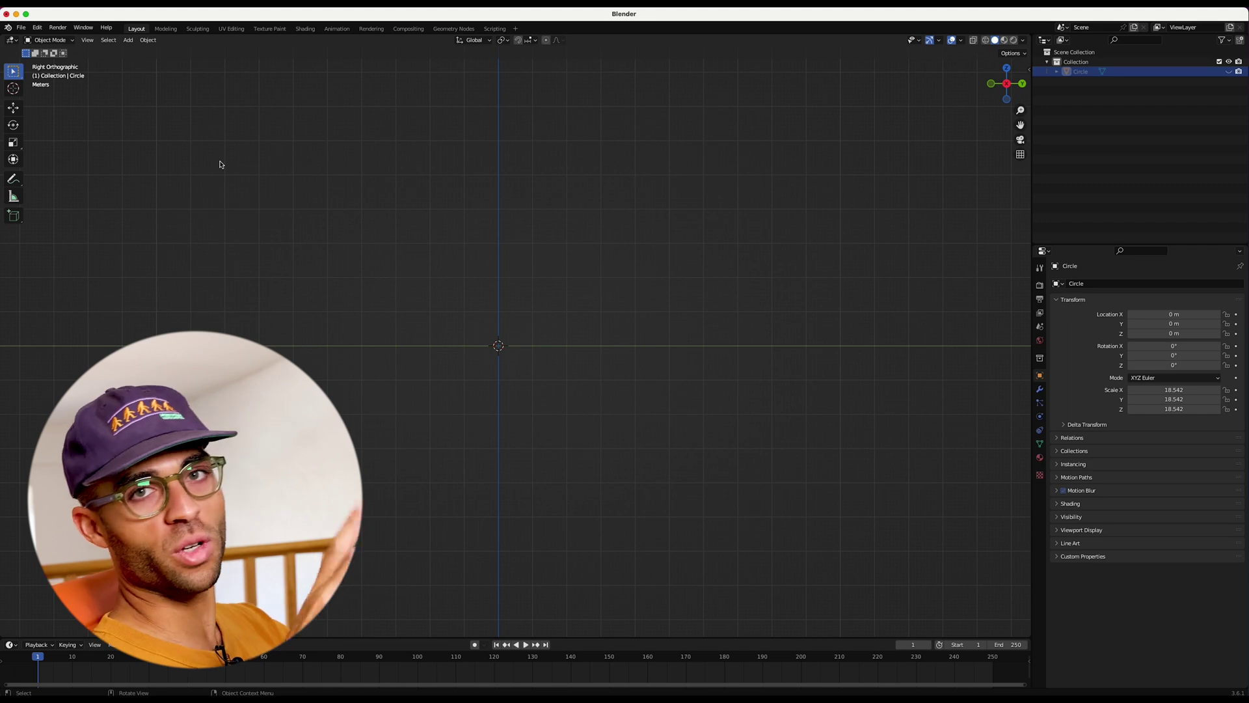
{"action": "left_click", "coordinate": [128, 40]}
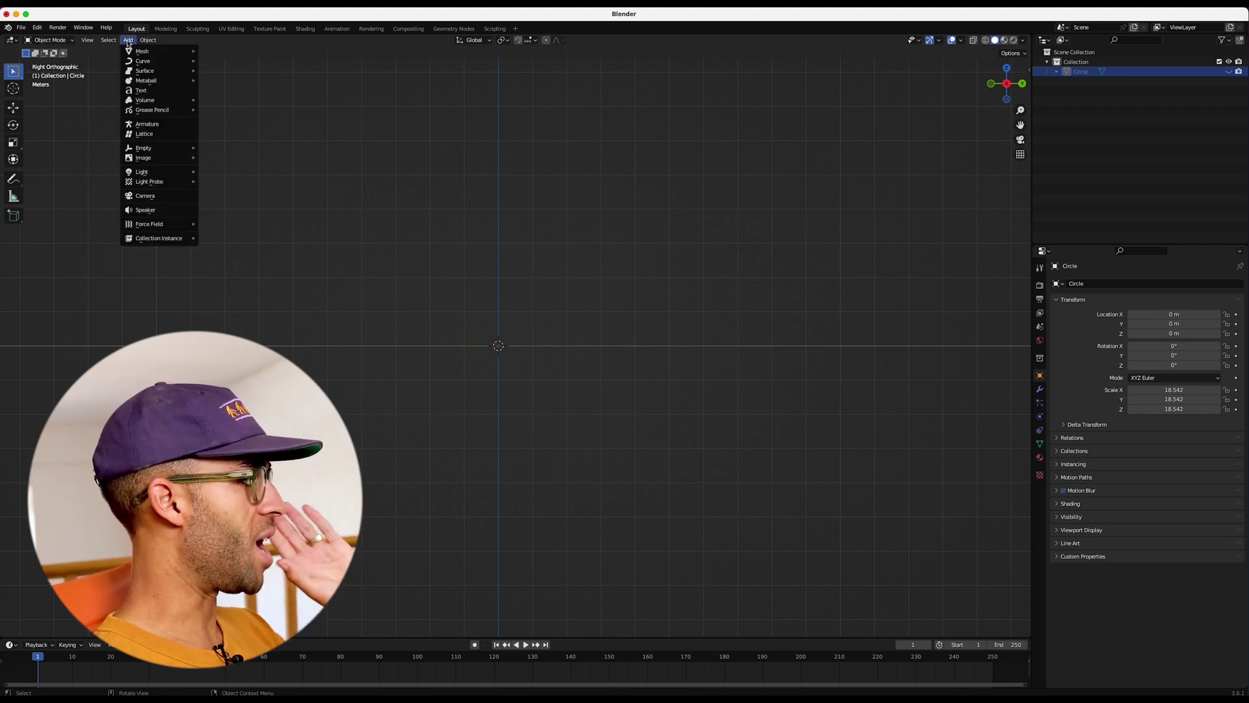
{"action": "mouse_move", "coordinate": [157, 159]}
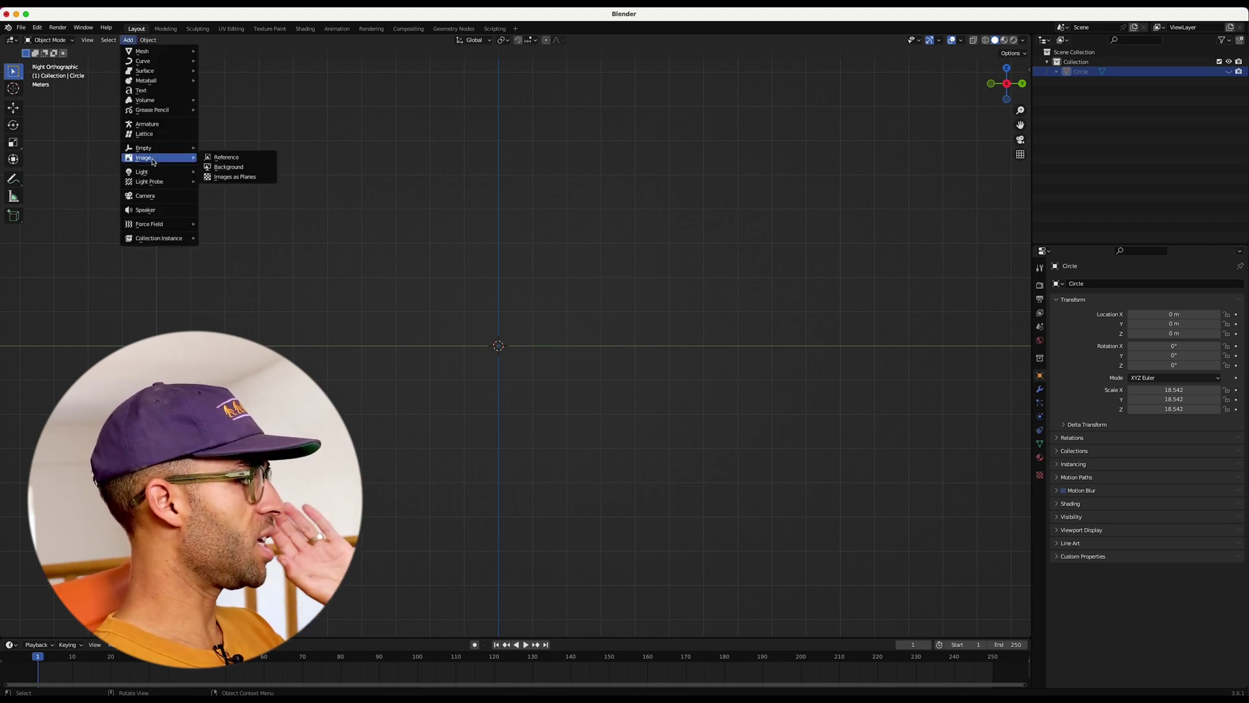
{"action": "left_click", "coordinate": [240, 168]}
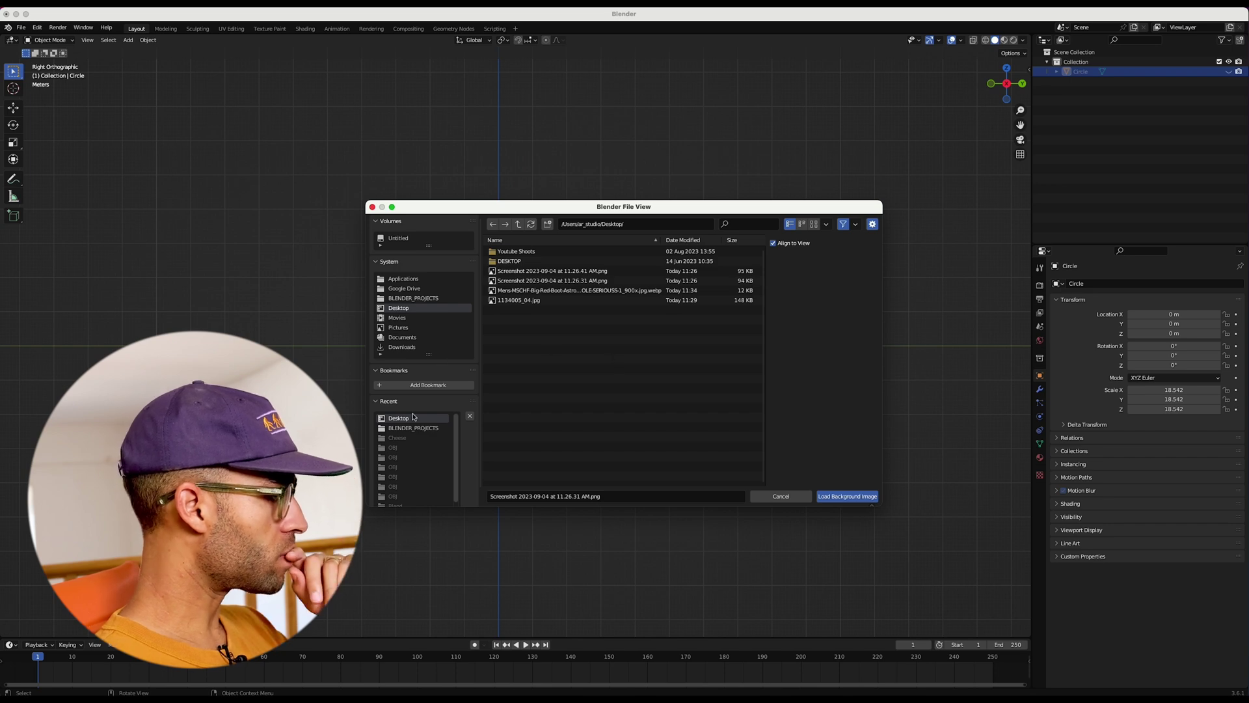
{"action": "left_click", "coordinate": [570, 281]}
{"action": "left_click", "coordinate": [843, 496]}
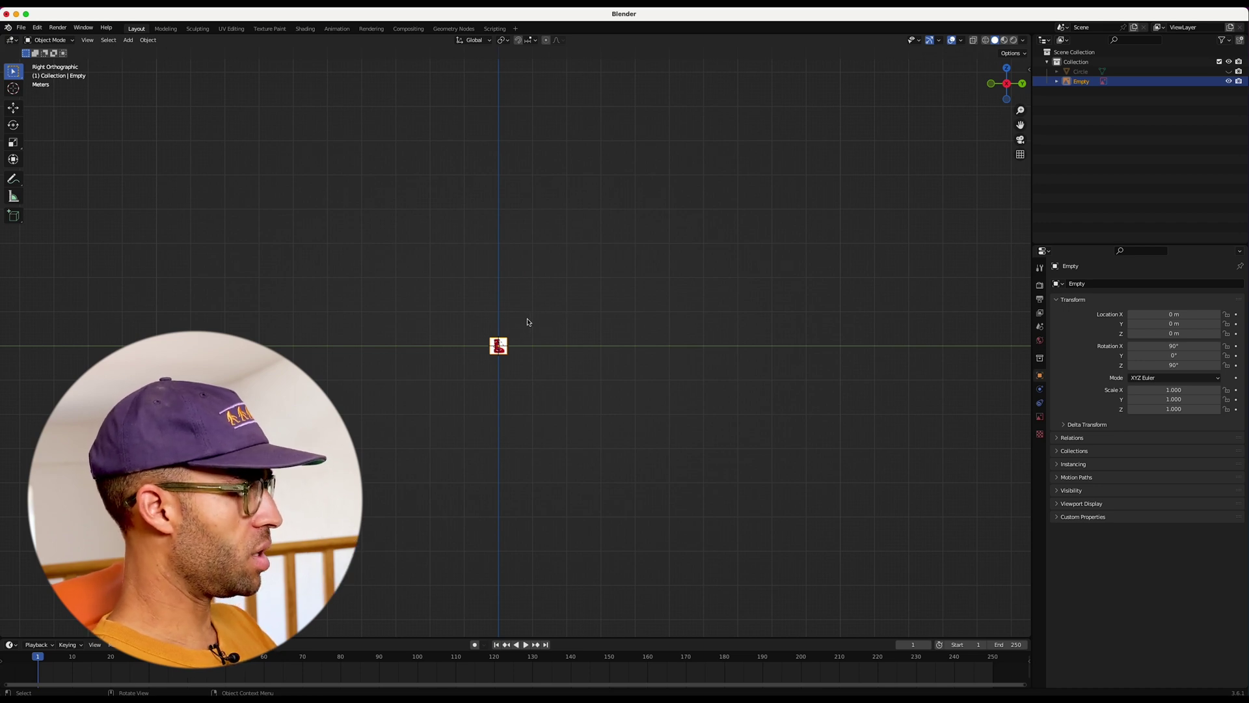
Scale the boot background image up uniformly to about 14.18
{"action": "key", "text": "s"}
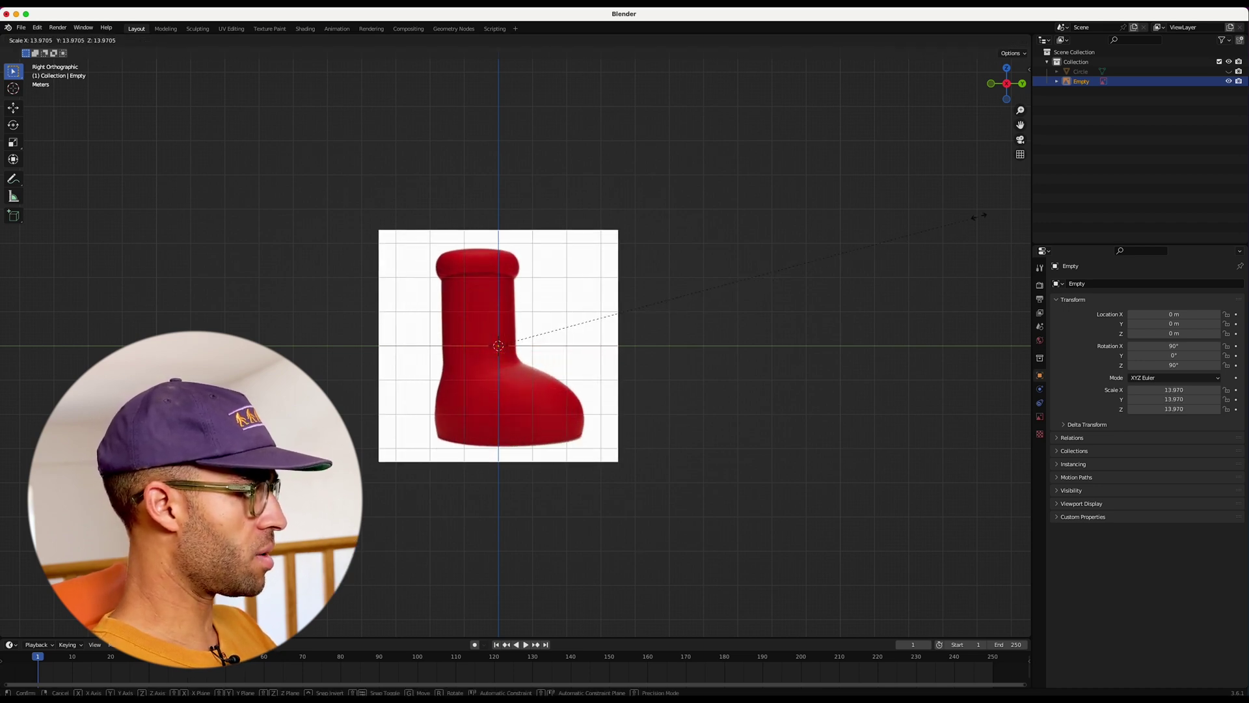
{"action": "left_click", "coordinate": [980, 216]}
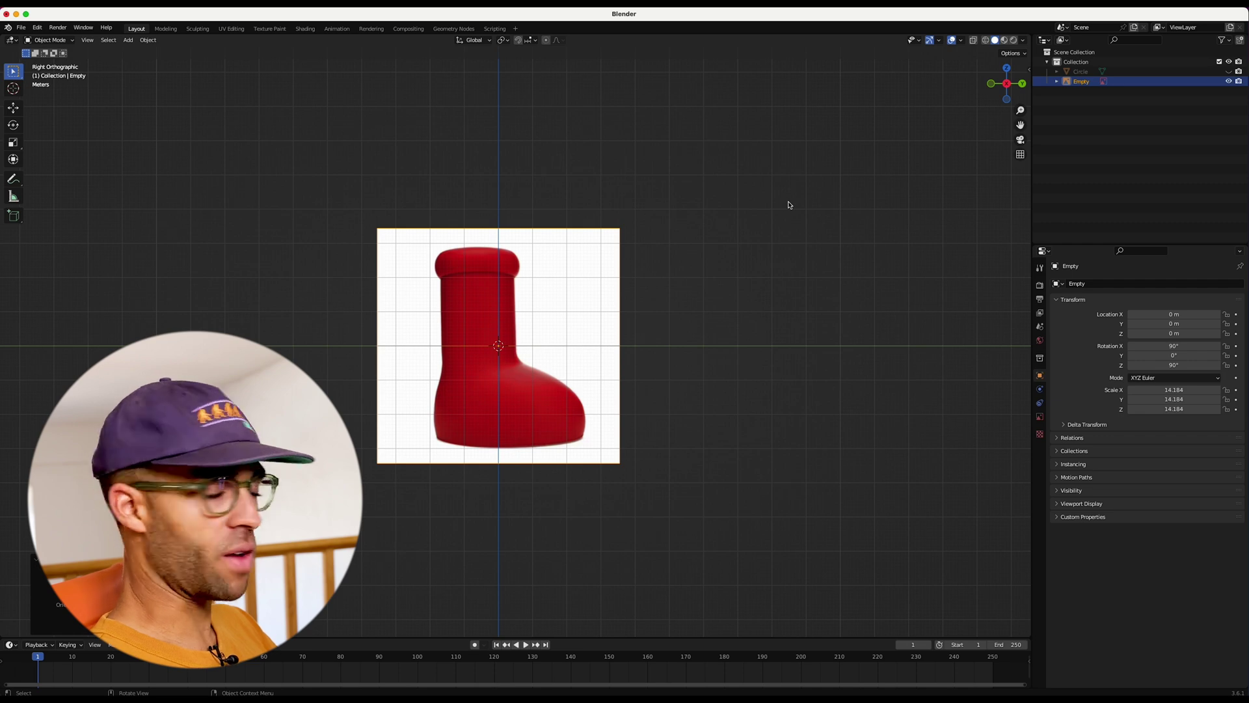
{"action": "middle_click_drag", "start_coordinate": [714, 193], "coordinate": [678, 184]}
{"action": "scroll", "coordinate": [679, 185], "scroll_direction": "down", "scroll_amount": 15}
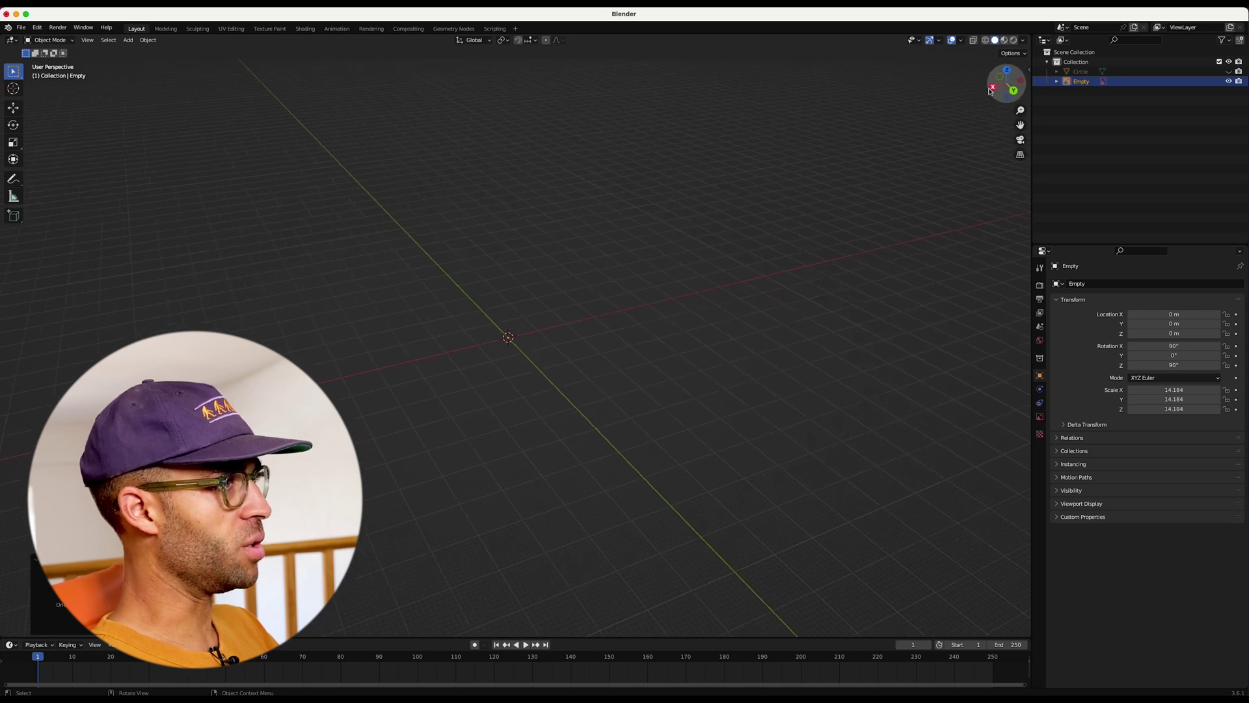
{"action": "left_click", "coordinate": [992, 88]}
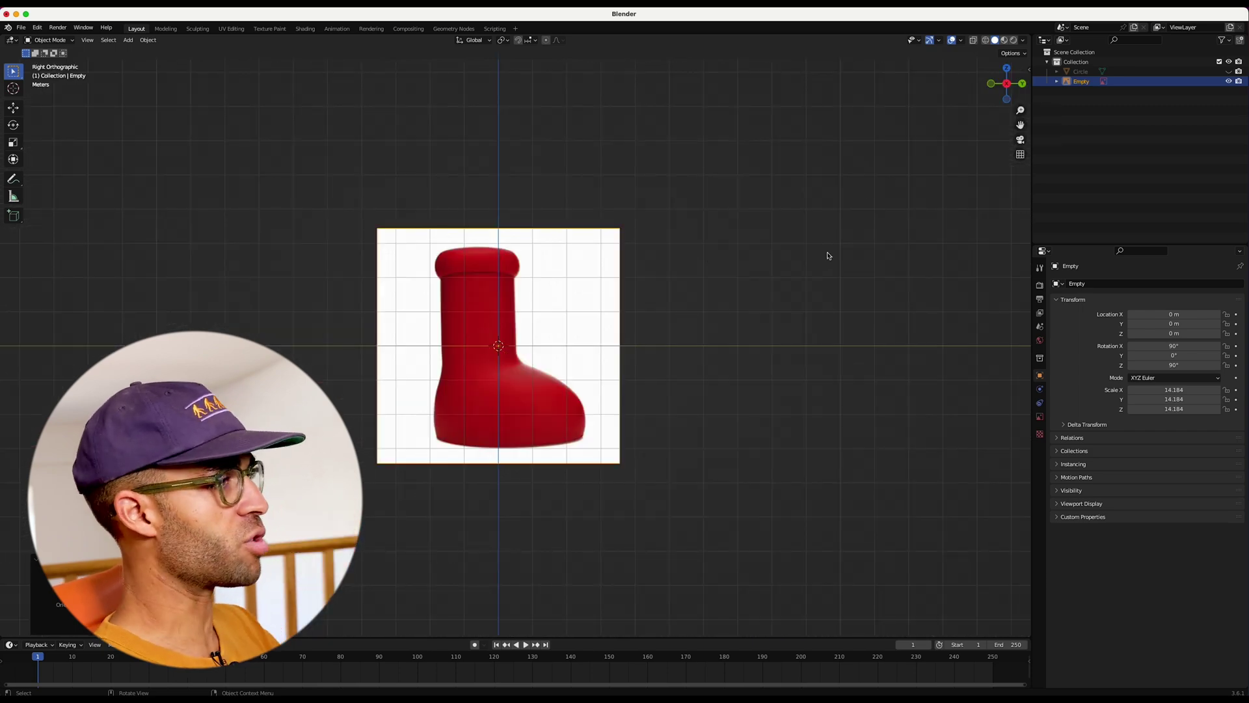
Add a mesh circle, scale it to about 9.67 and move it onto the boot shaft at about Y -5.57 m, Z 4.57 m
{"action": "left_click_drag", "start_coordinate": [1020, 124], "coordinate": [1034, 118]}
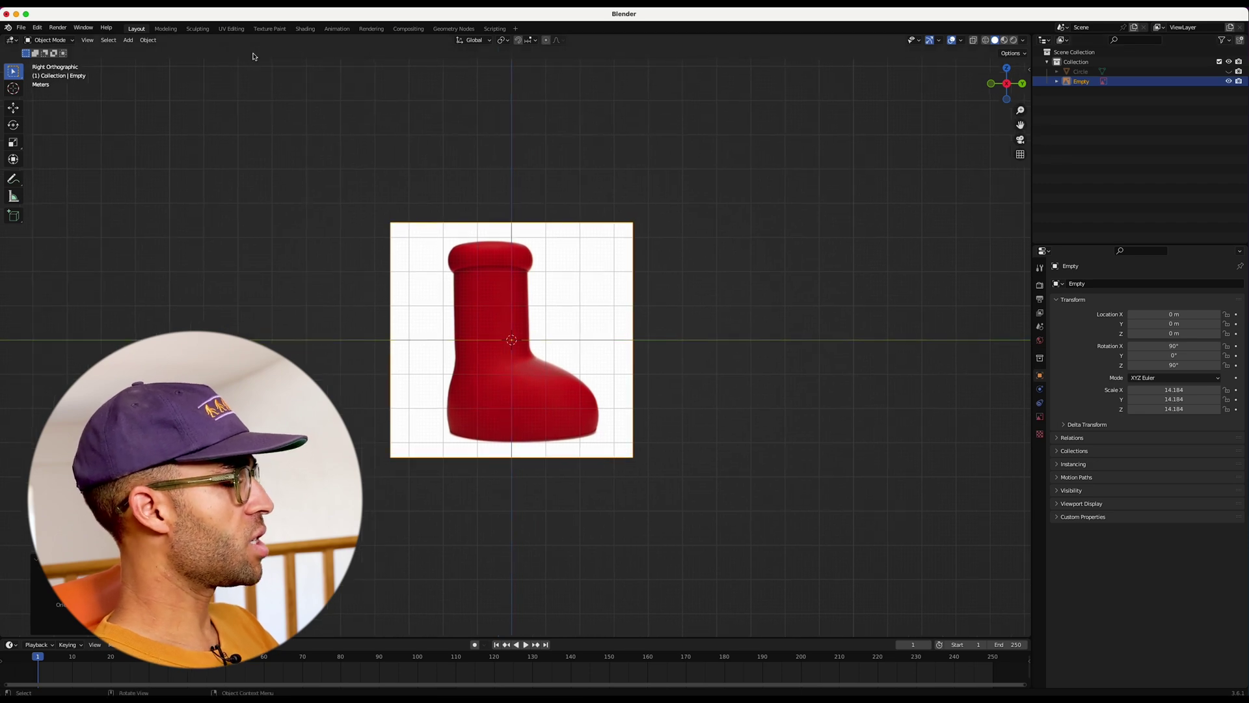
{"action": "left_click", "coordinate": [129, 39]}
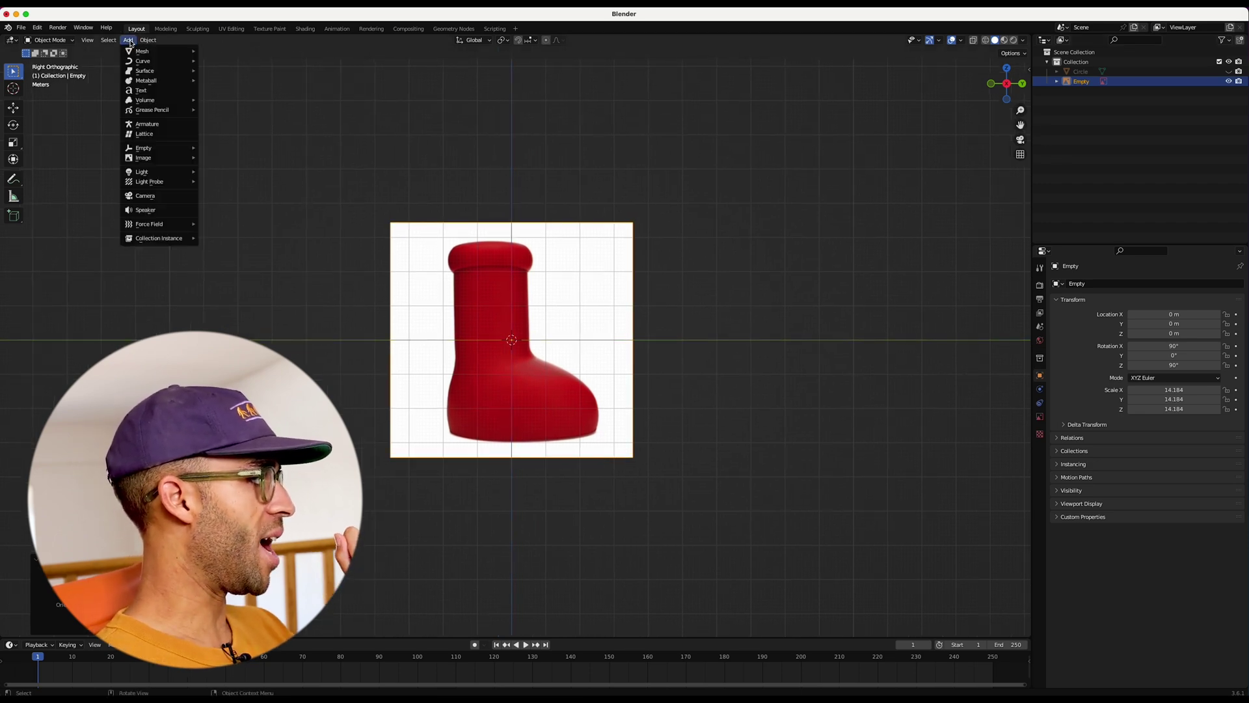
{"action": "mouse_move", "coordinate": [136, 51]}
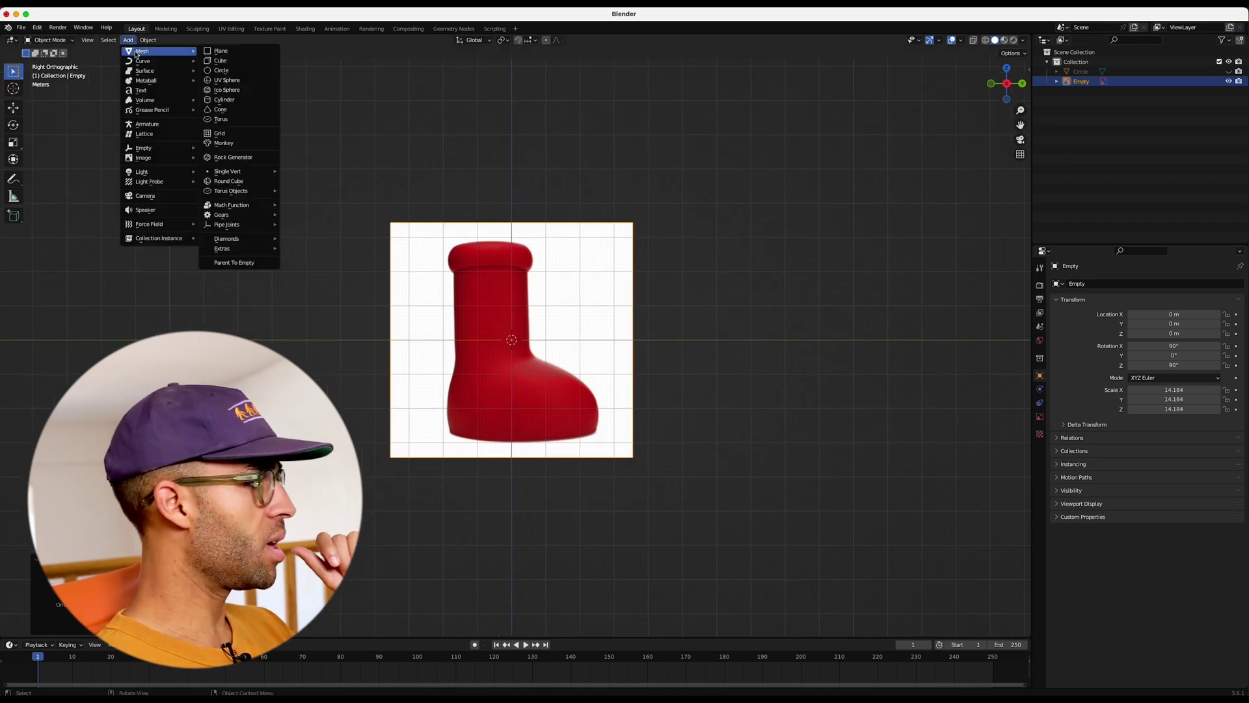
{"action": "left_click", "coordinate": [241, 71]}
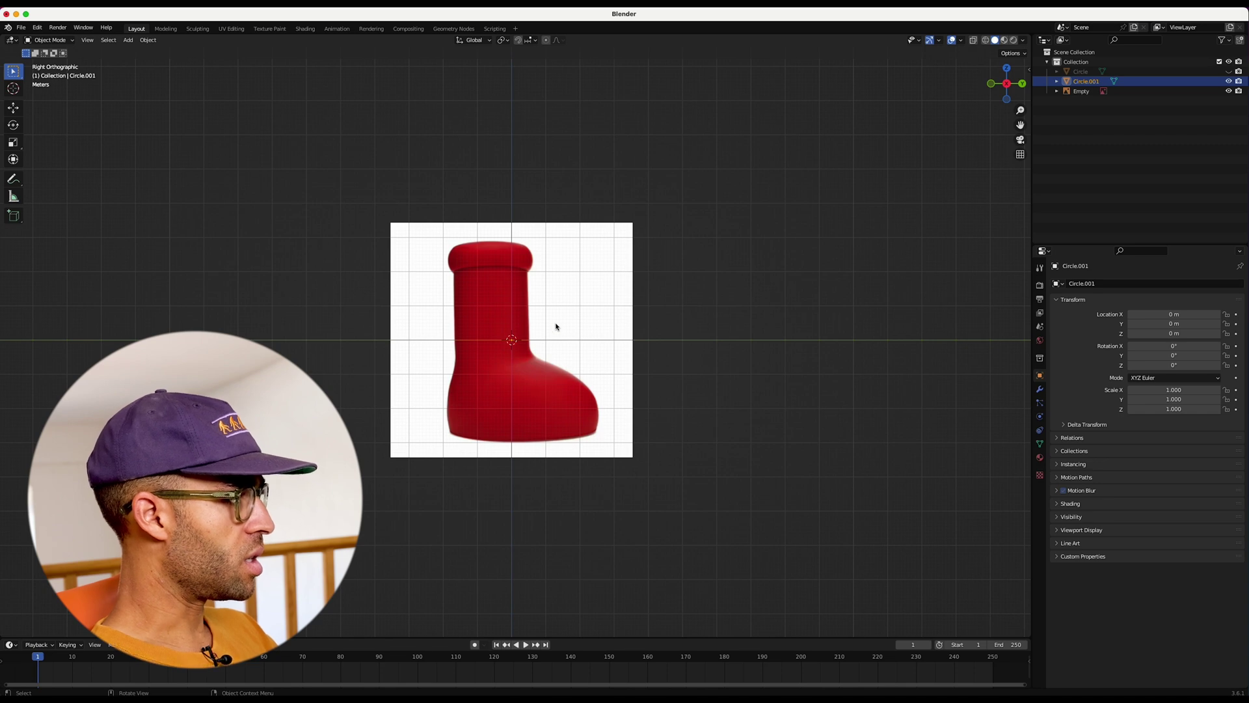
{"action": "key", "text": "s"}
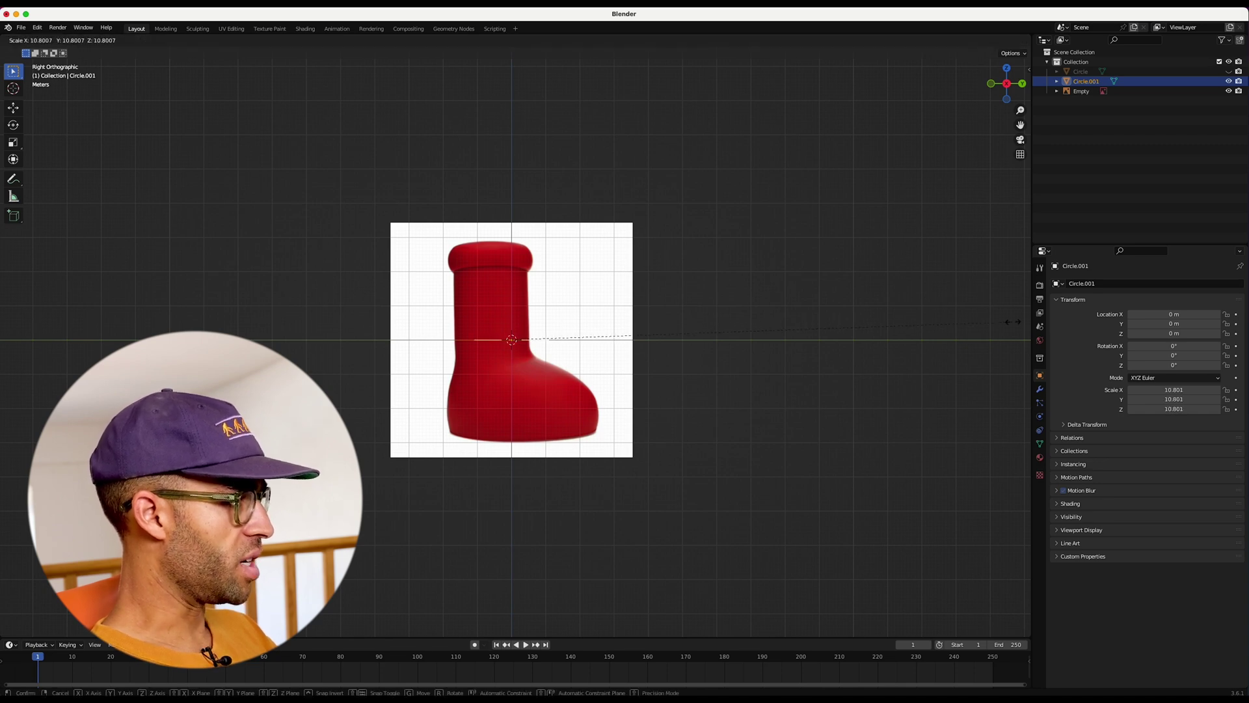
{"action": "left_click", "coordinate": [958, 313]}
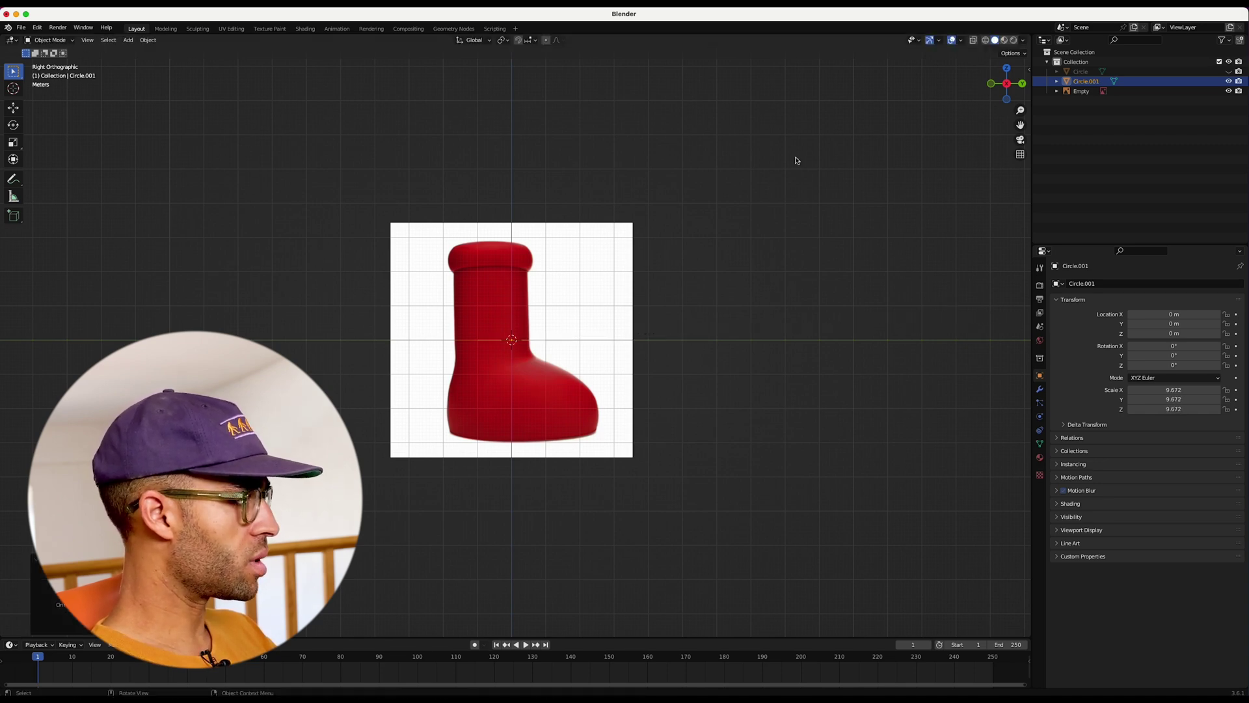
{"action": "key", "text": "g"}
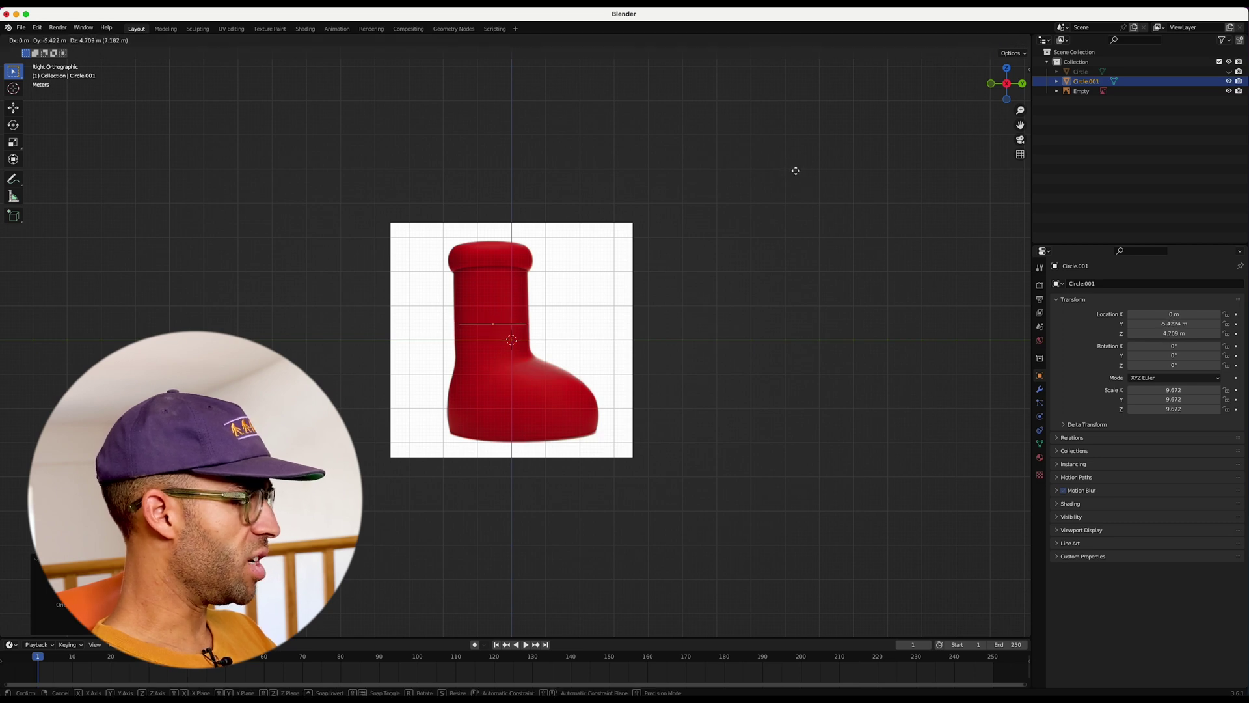
{"action": "left_click", "coordinate": [796, 177]}
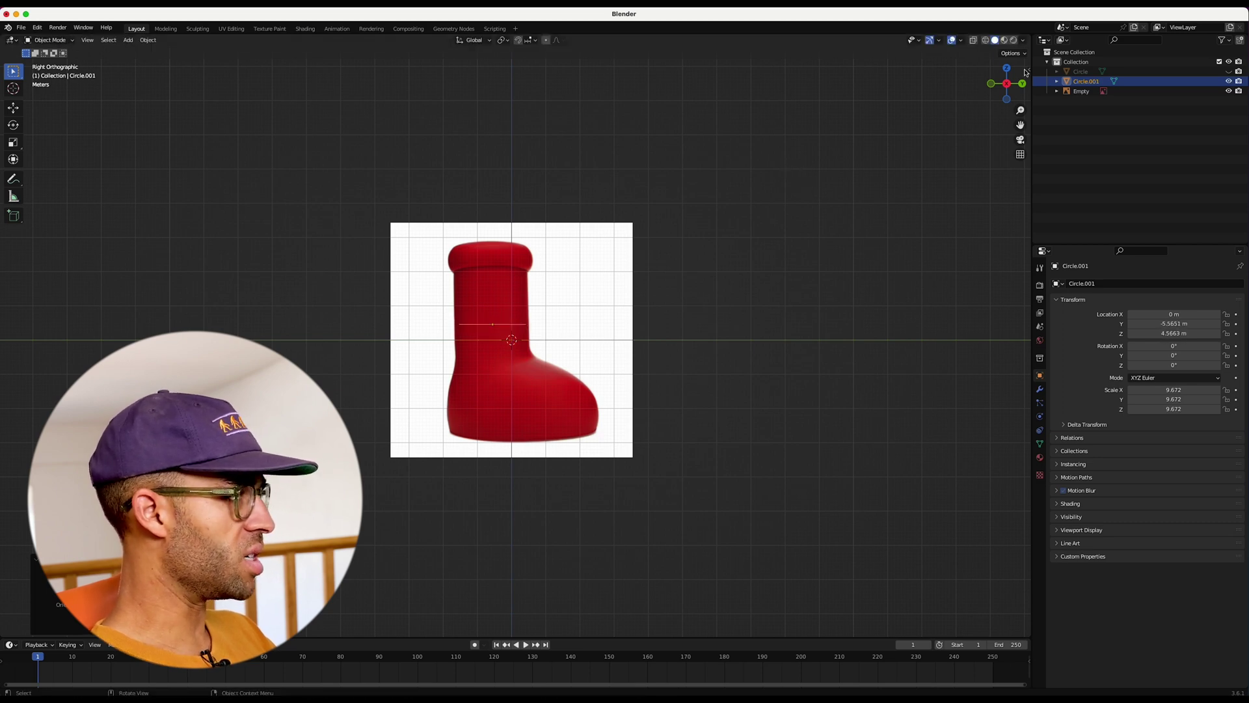
Scale the circle to the shaft's width, about 11.01, and align it within the shaft at about Y -5.97 m, Z 5.03 m
{"action": "scroll", "coordinate": [739, 260], "scroll_direction": "up", "scroll_amount": 2}
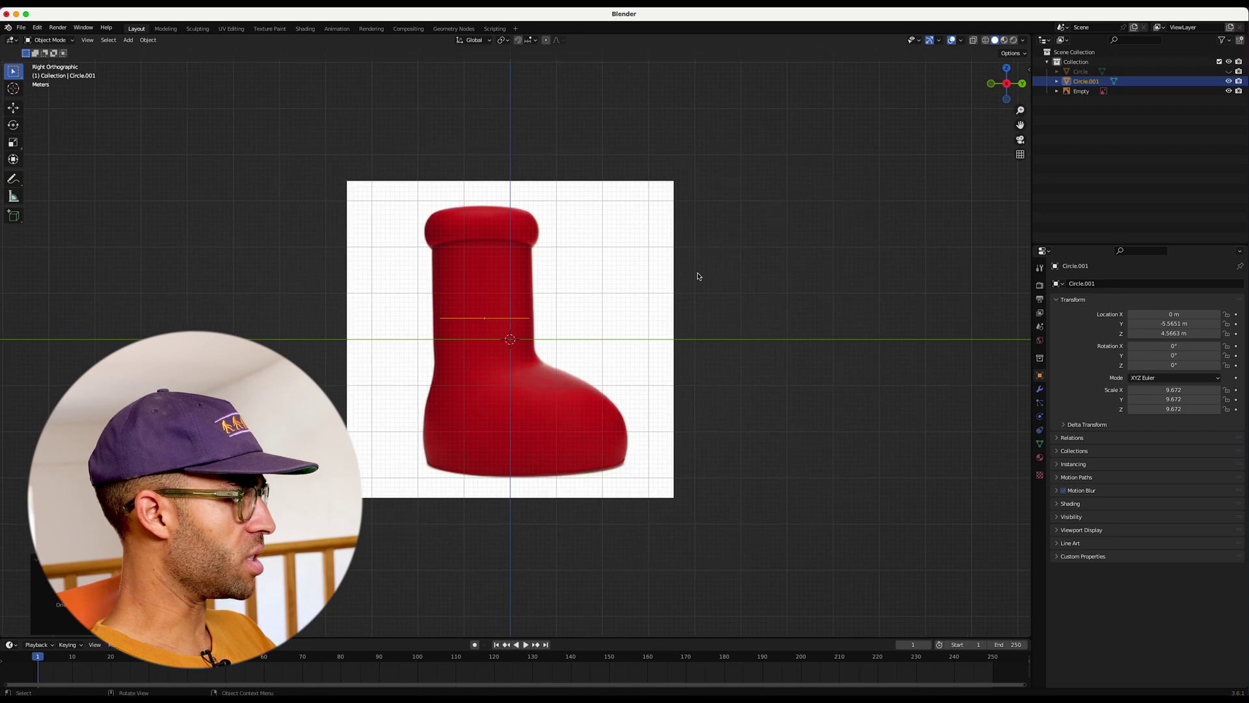
{"action": "key", "text": "s"}
{"action": "left_click", "coordinate": [729, 267]}
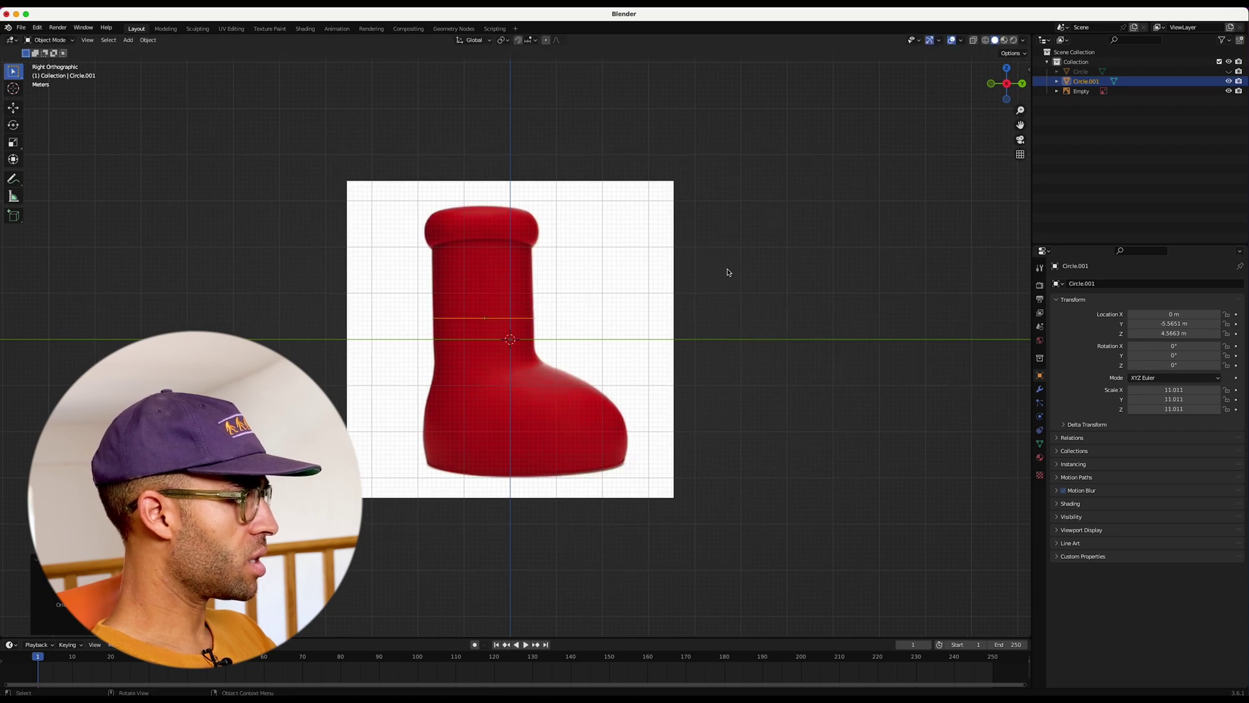
{"action": "left_click_drag", "start_coordinate": [1020, 110], "coordinate": [1020, 40]}
{"action": "left_click_drag", "start_coordinate": [1020, 110], "coordinate": [1026, 127]}
{"action": "key", "text": "g"}
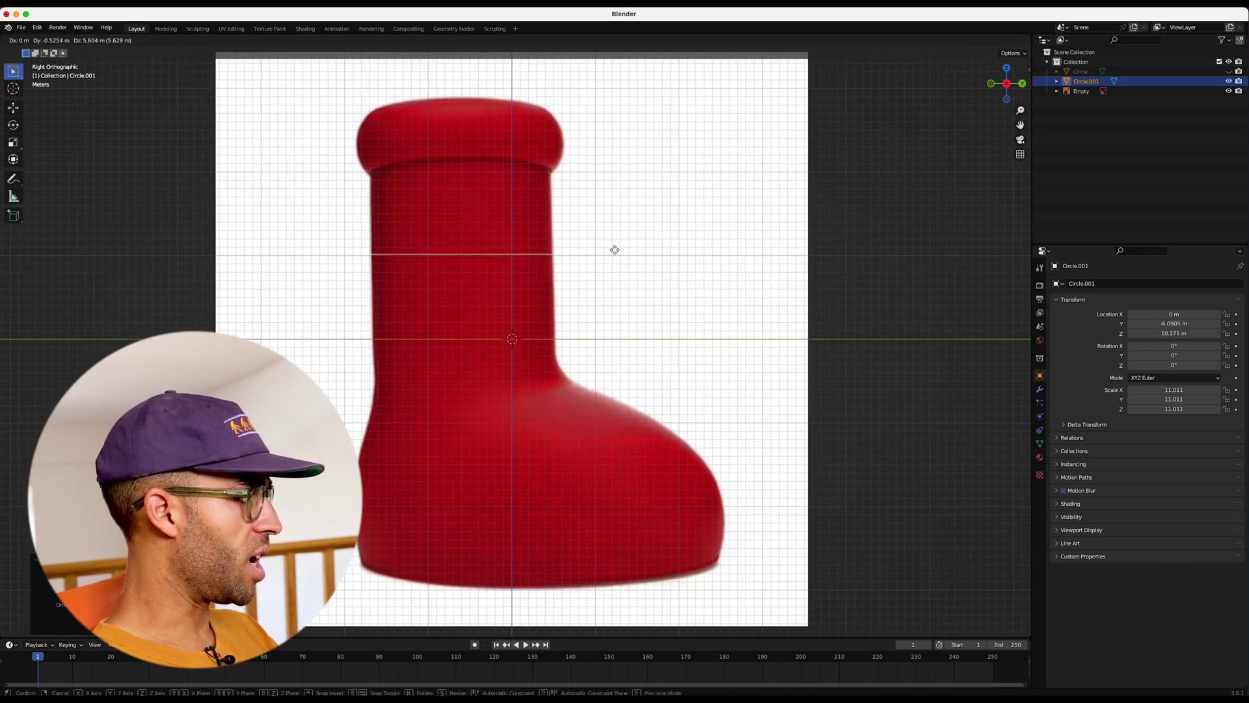
{"action": "left_click", "coordinate": [629, 294]}
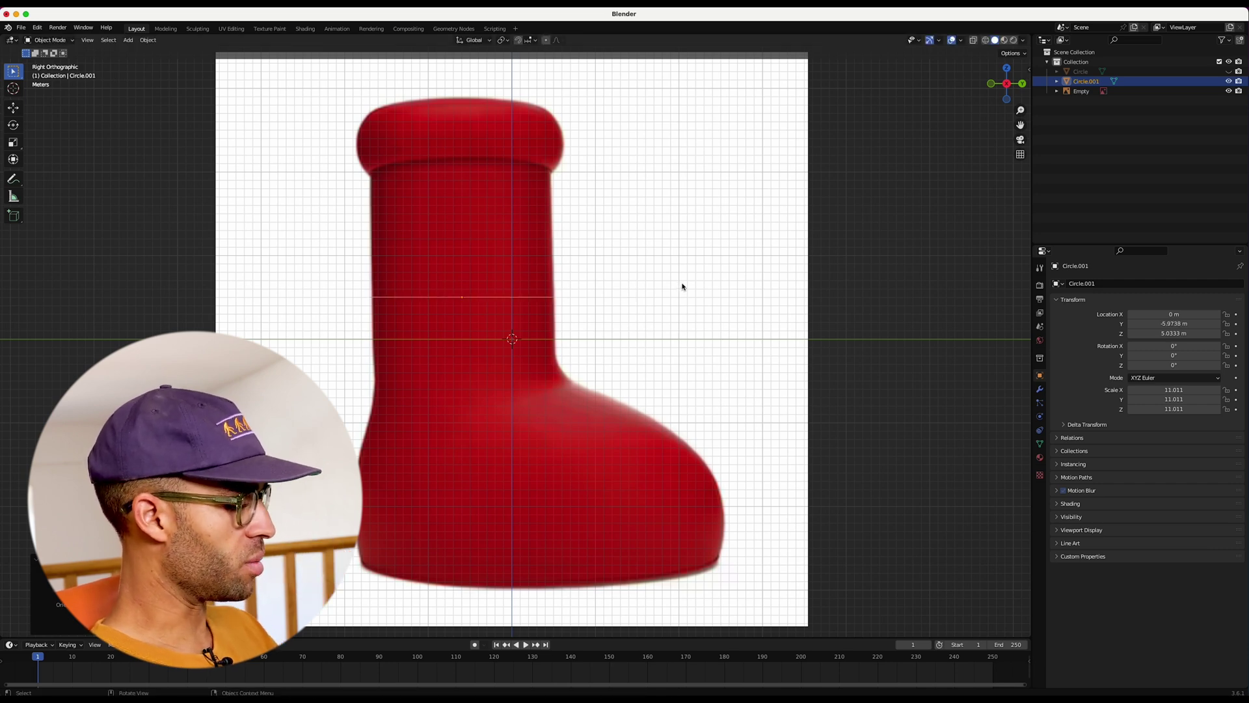
In Edit Mode, extrude the whole circle upward about 5.9 m along the boot shaft in the right orthographic view
{"action": "key", "text": "Tab"}
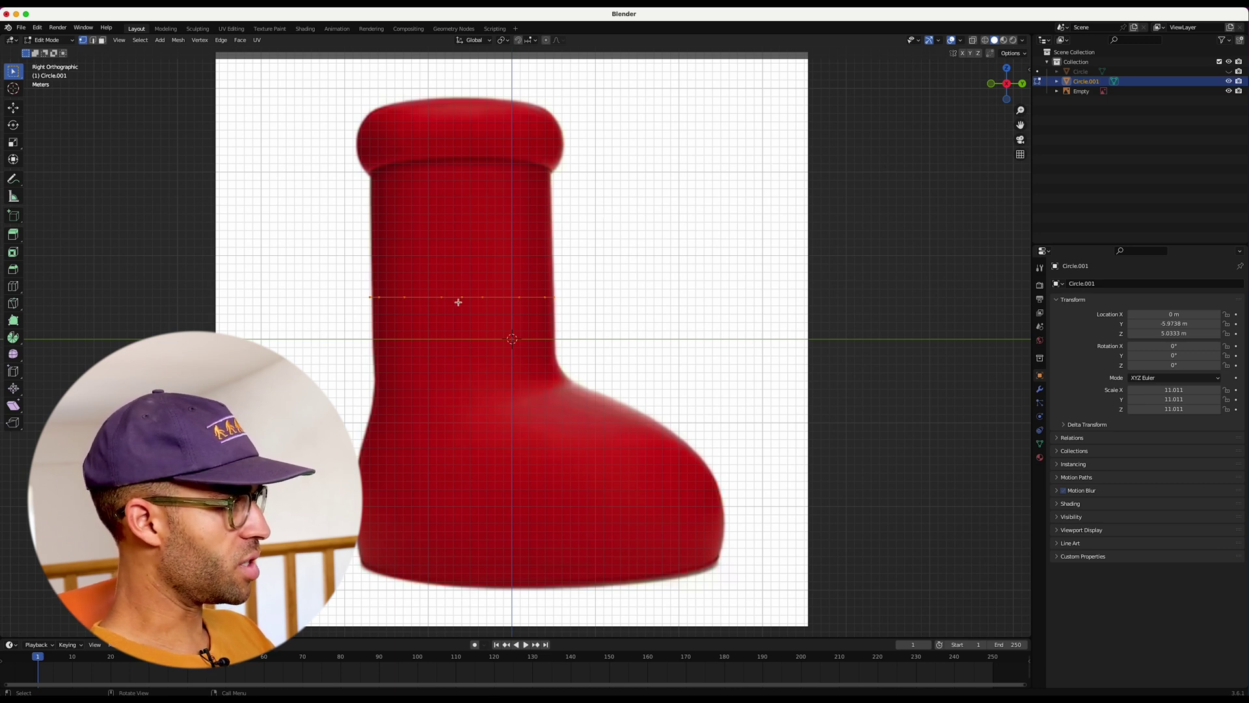
{"action": "scroll", "coordinate": [590, 228], "scroll_direction": "up", "scroll_amount": 10}
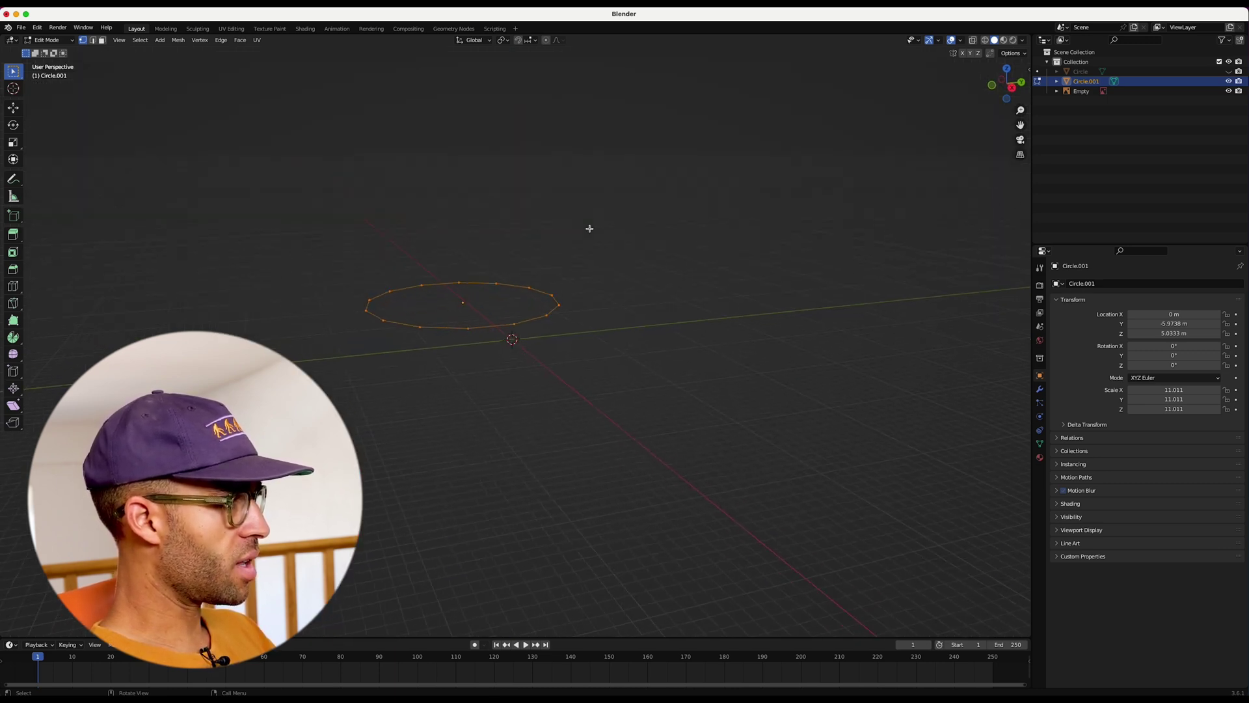
{"action": "scroll", "coordinate": [589, 228], "scroll_direction": "up", "scroll_amount": 2}
{"action": "scroll", "coordinate": [609, 205], "scroll_direction": "up", "scroll_amount": 3}
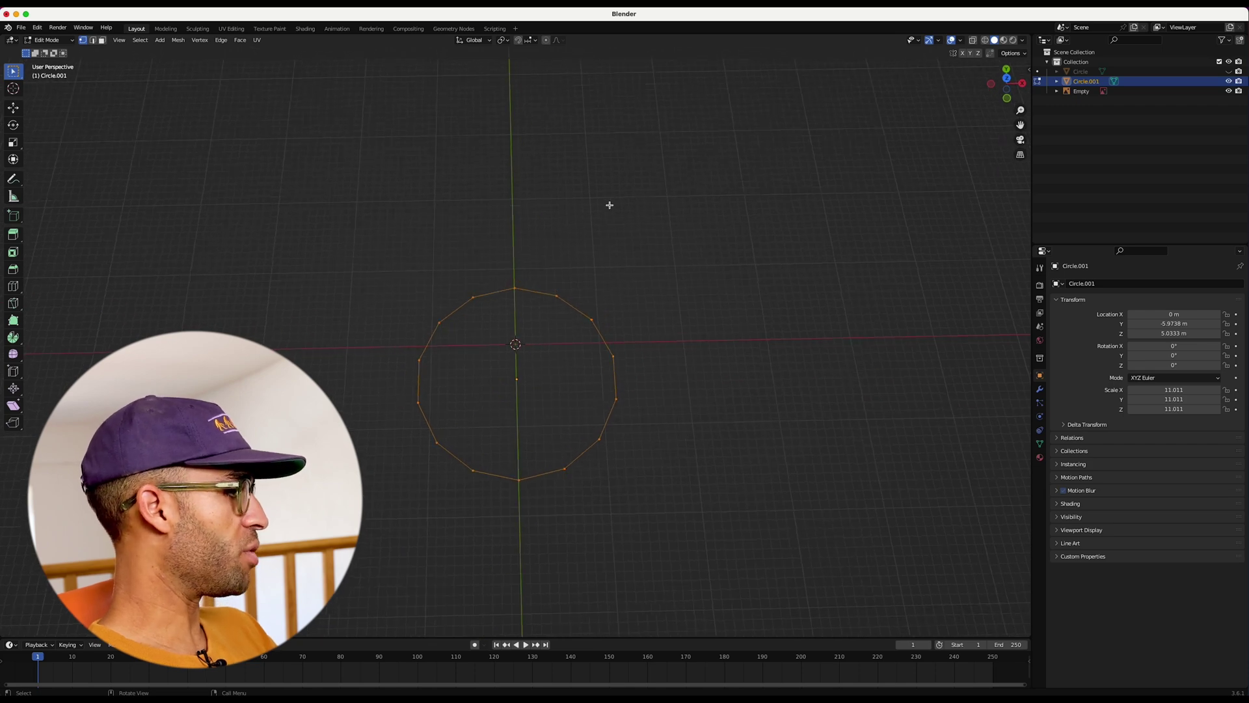
{"action": "scroll", "coordinate": [686, 297], "scroll_direction": "right", "scroll_amount": 10}
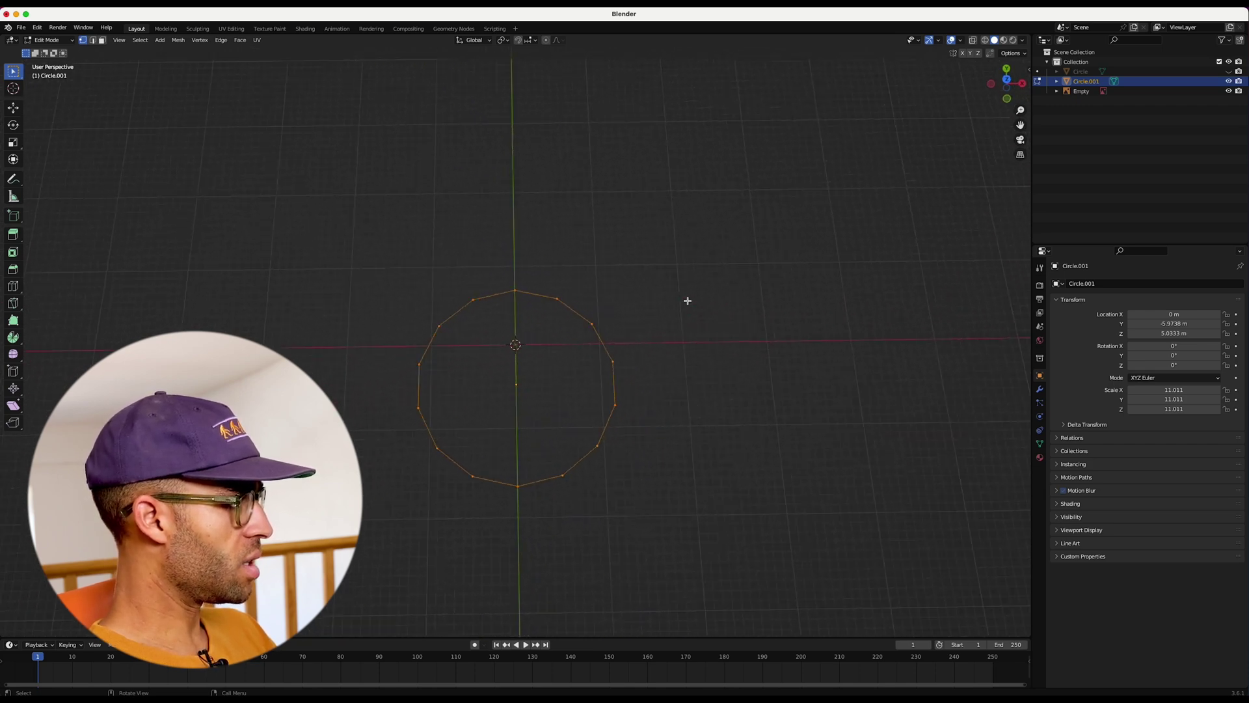
{"action": "scroll", "coordinate": [688, 300], "scroll_direction": "right", "scroll_amount": 3}
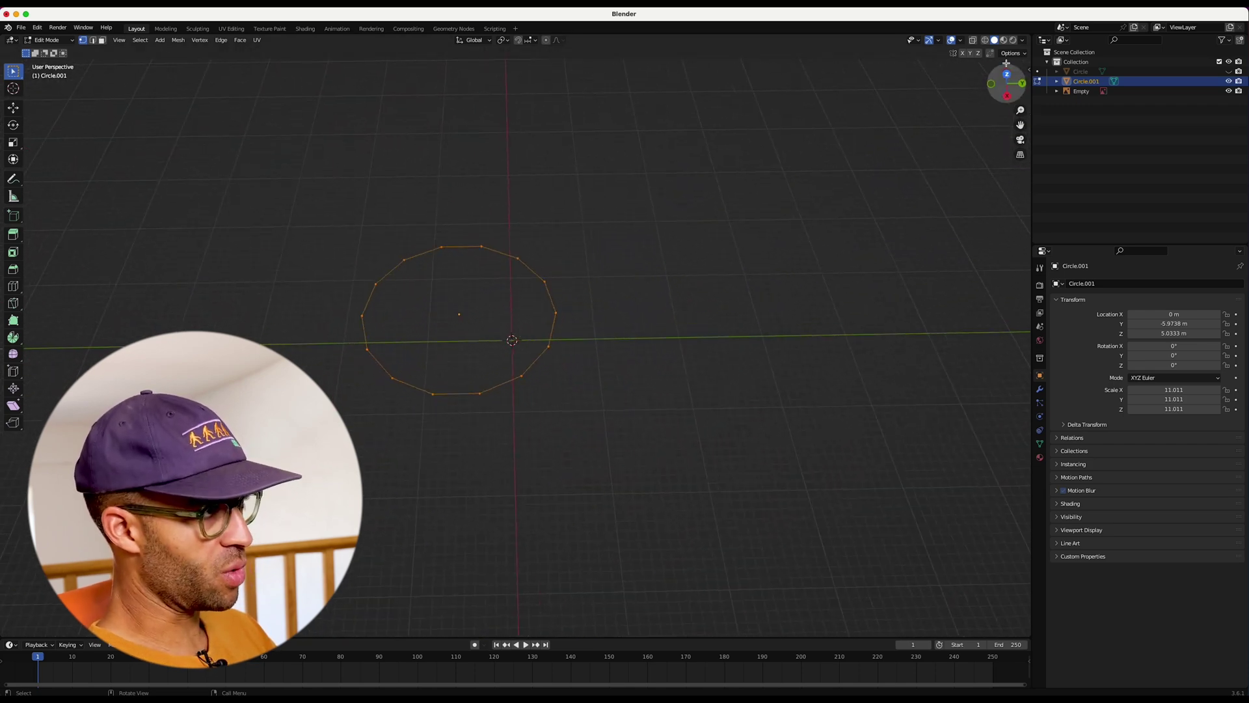
{"action": "left_click", "coordinate": [1007, 97]}
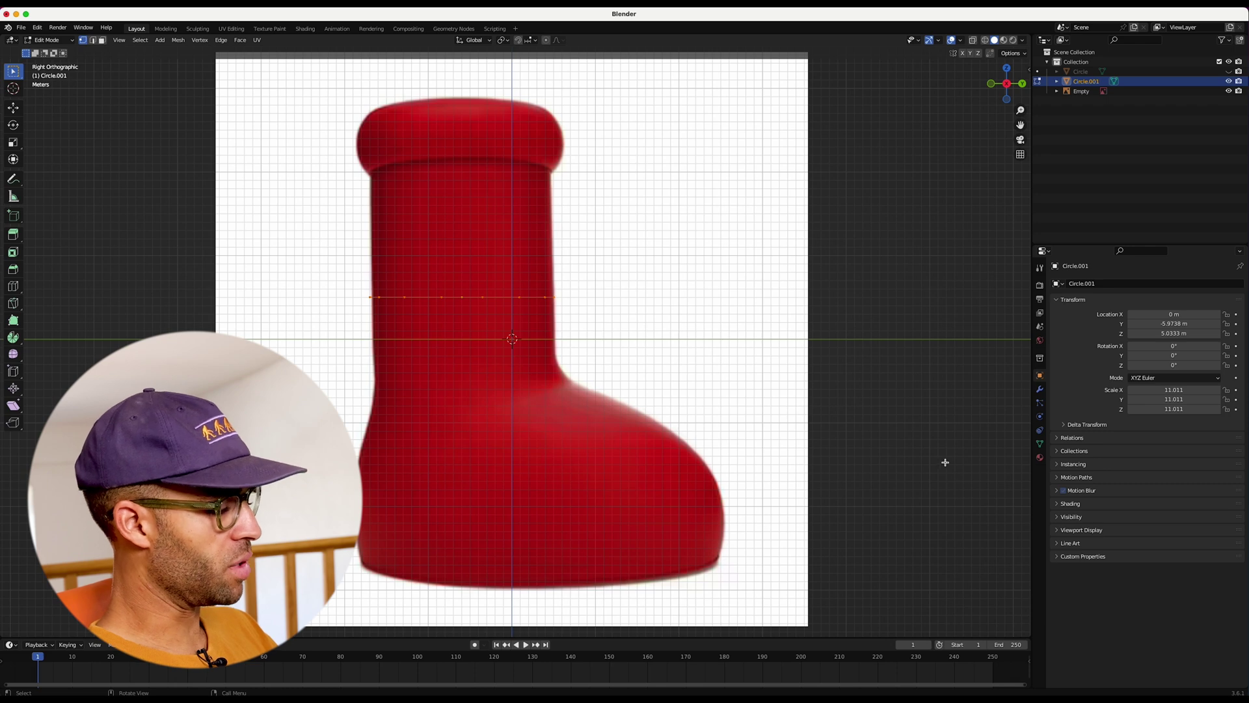
{"action": "key", "text": "e"}
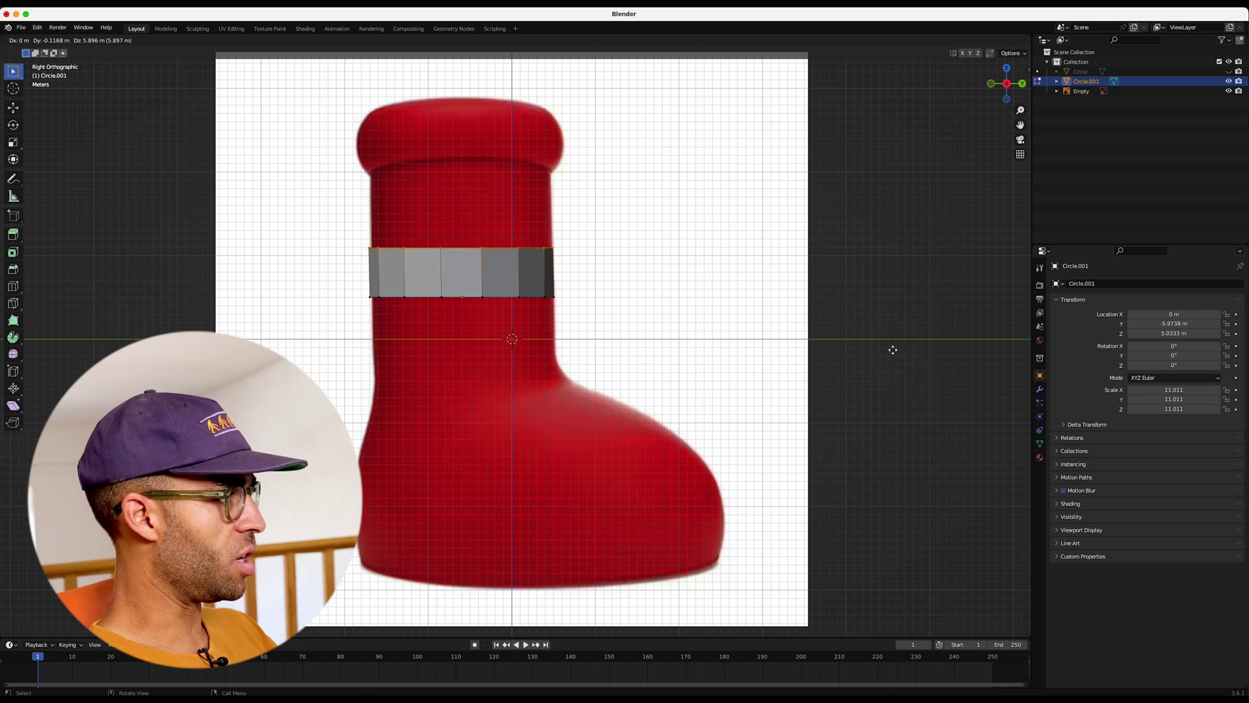
{"action": "left_click", "coordinate": [893, 350]}
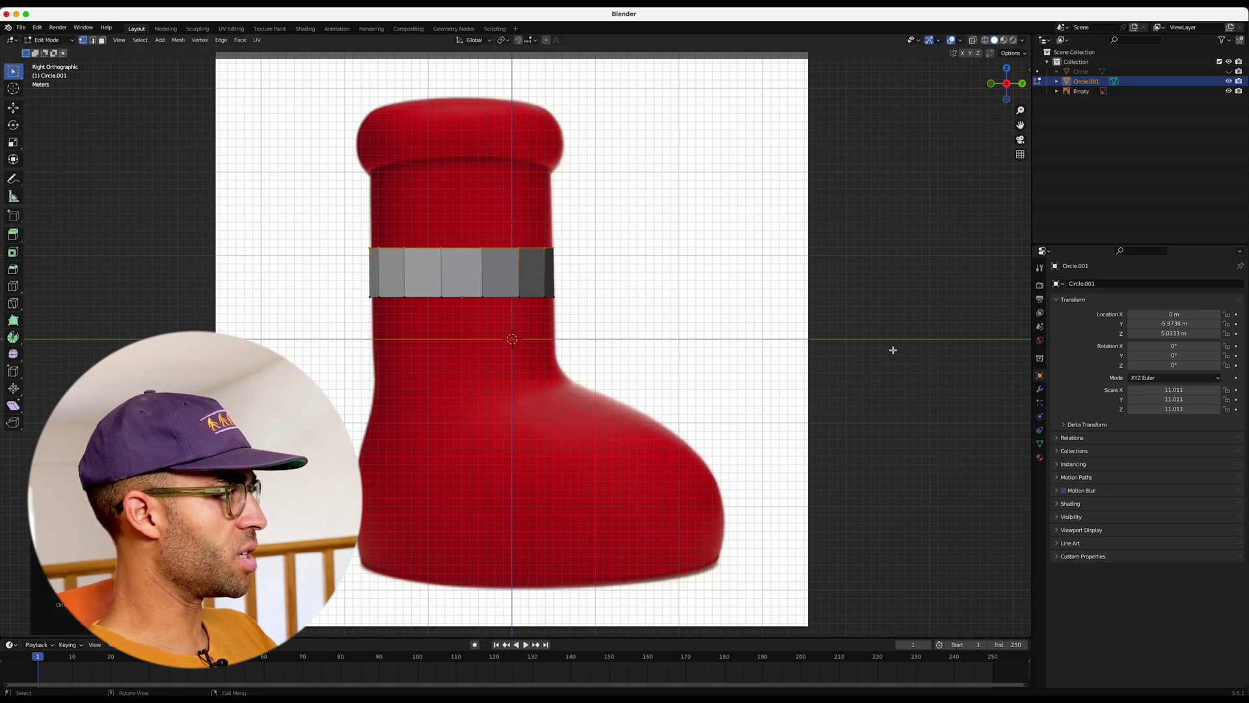
Extrude the shaft's upper ring about 5.5 m upward, and extrude it again up to the lower edge of the cuff
{"action": "key", "text": "e"}
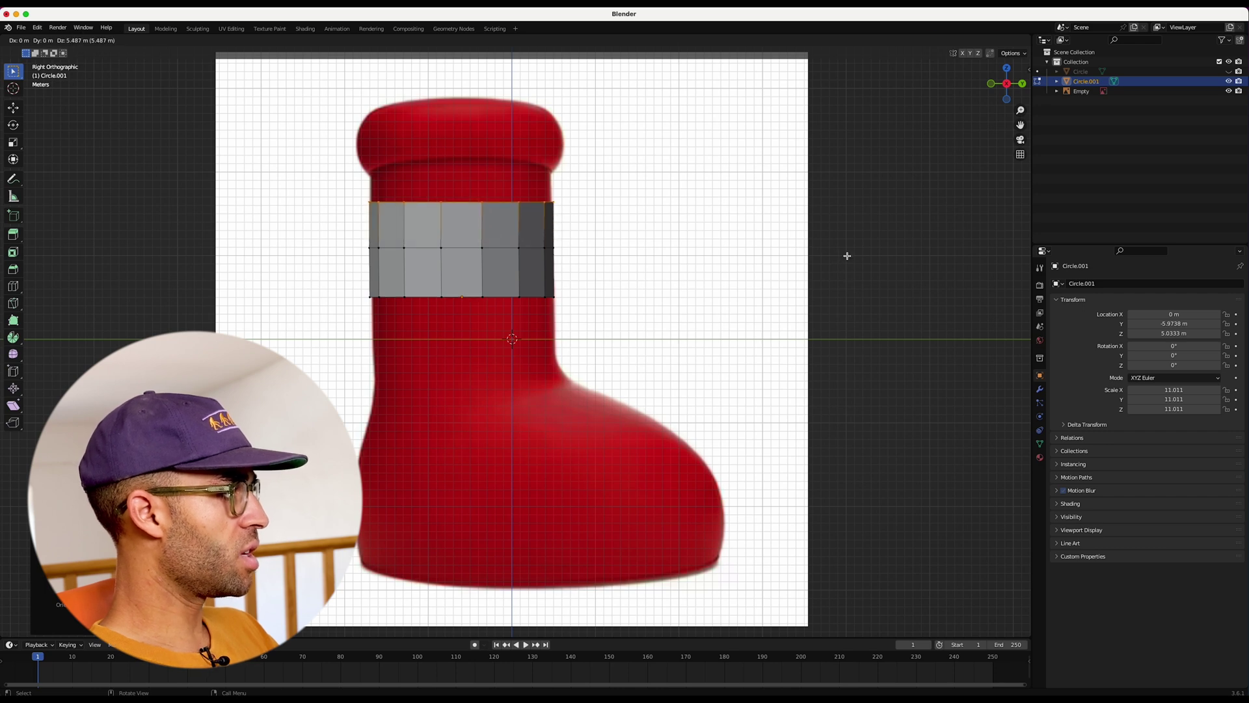
{"action": "left_click", "coordinate": [848, 256]}
{"action": "key", "text": "e"}
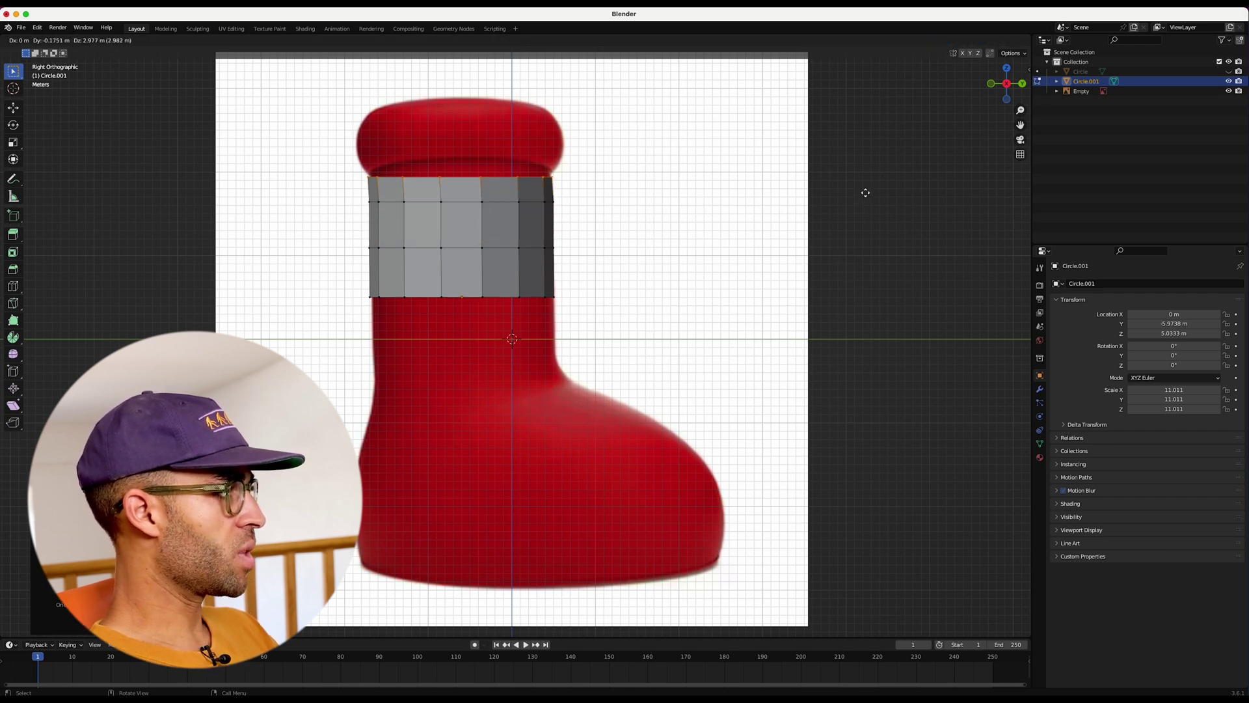
{"action": "left_click", "coordinate": [866, 189]}
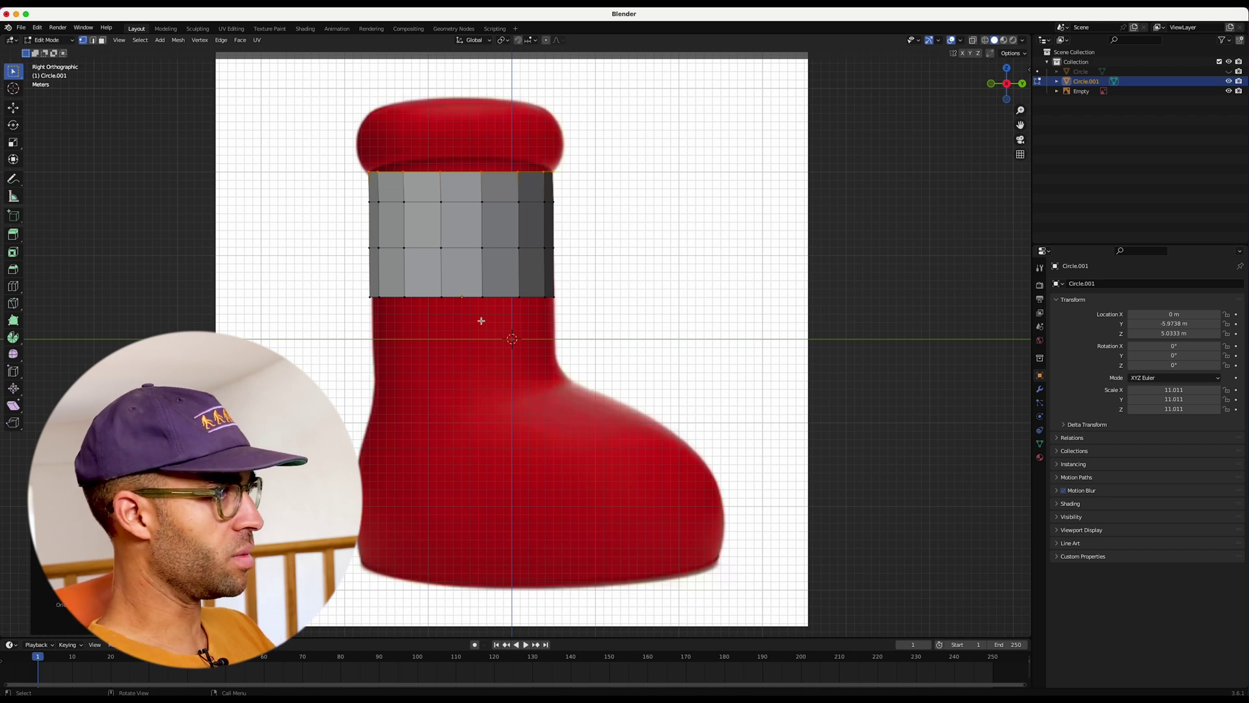
Select the shaft's whole bottom ring through the mesh and extrude it downward in two sections of about 5 m to the ankle
{"action": "key", "text": "alt+z"}
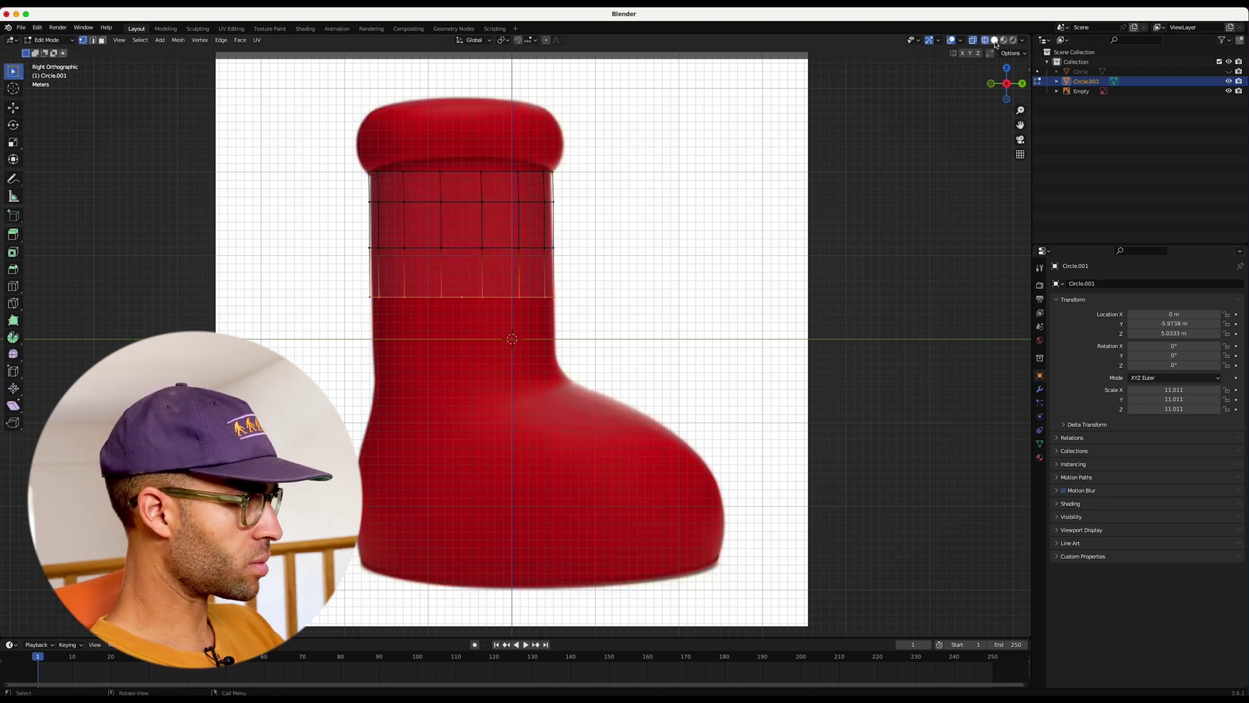
{"action": "key", "text": "alt+z"}
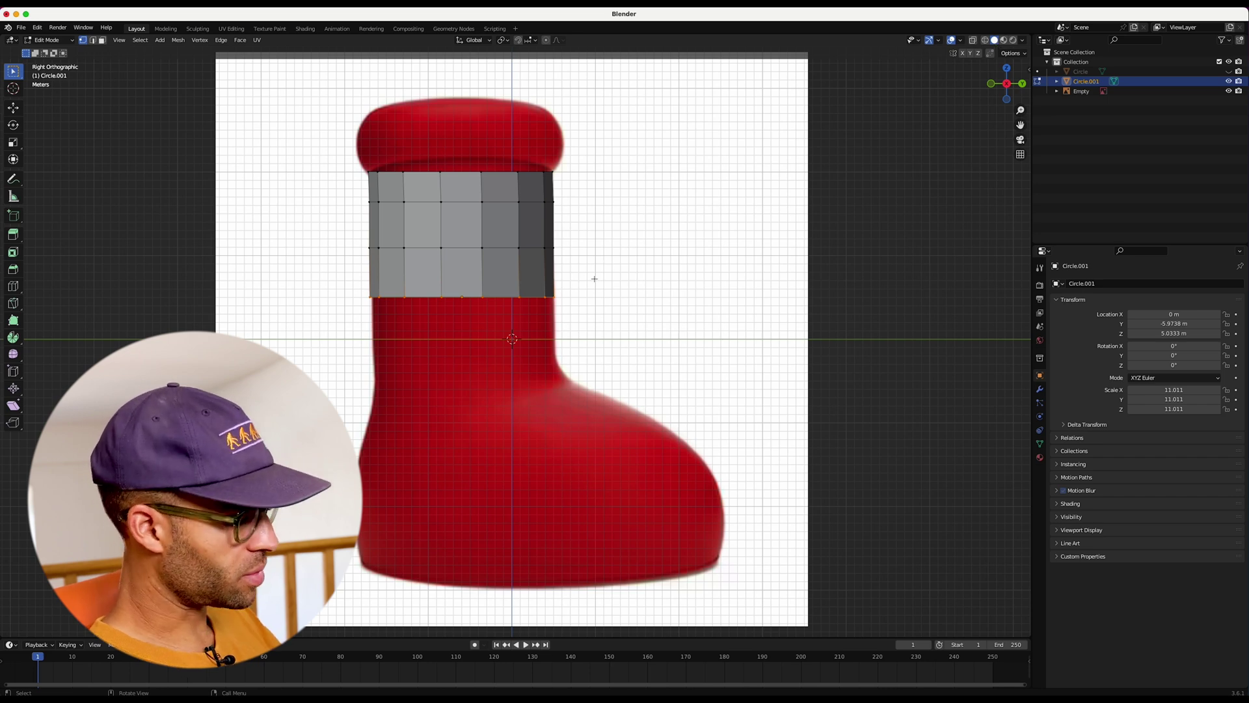
{"action": "key", "text": "e"}
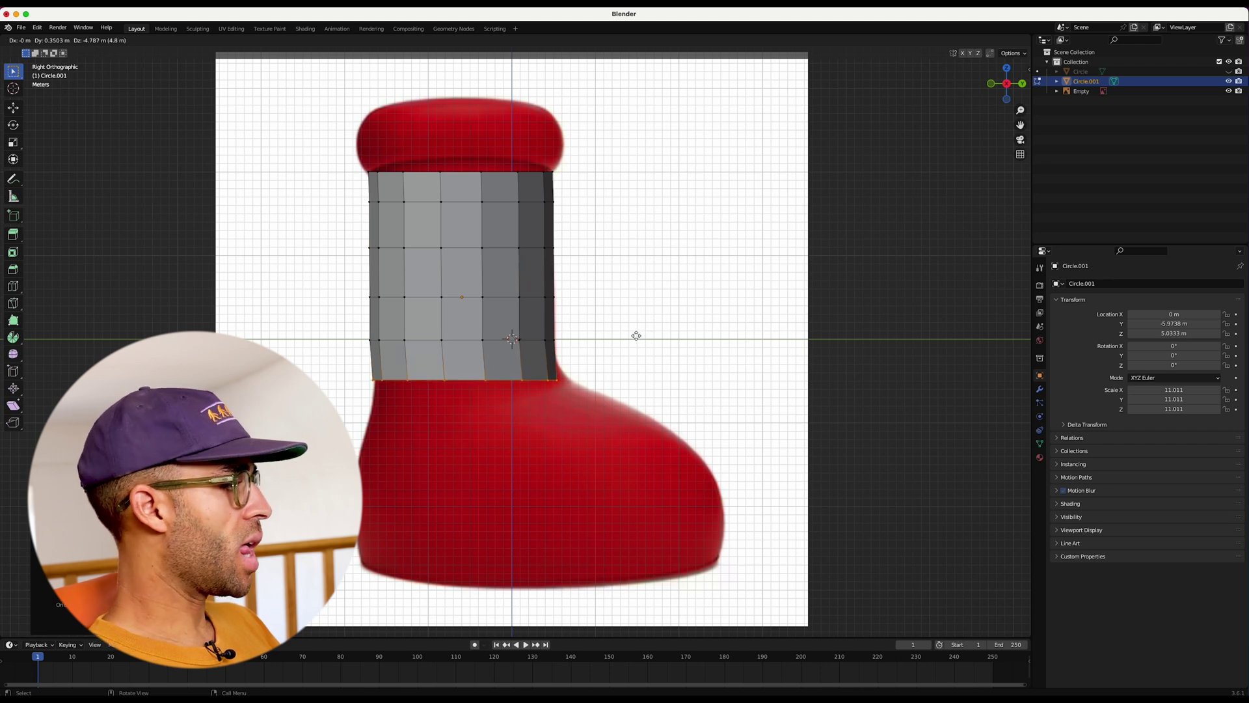
{"action": "left_click", "coordinate": [668, 274]}
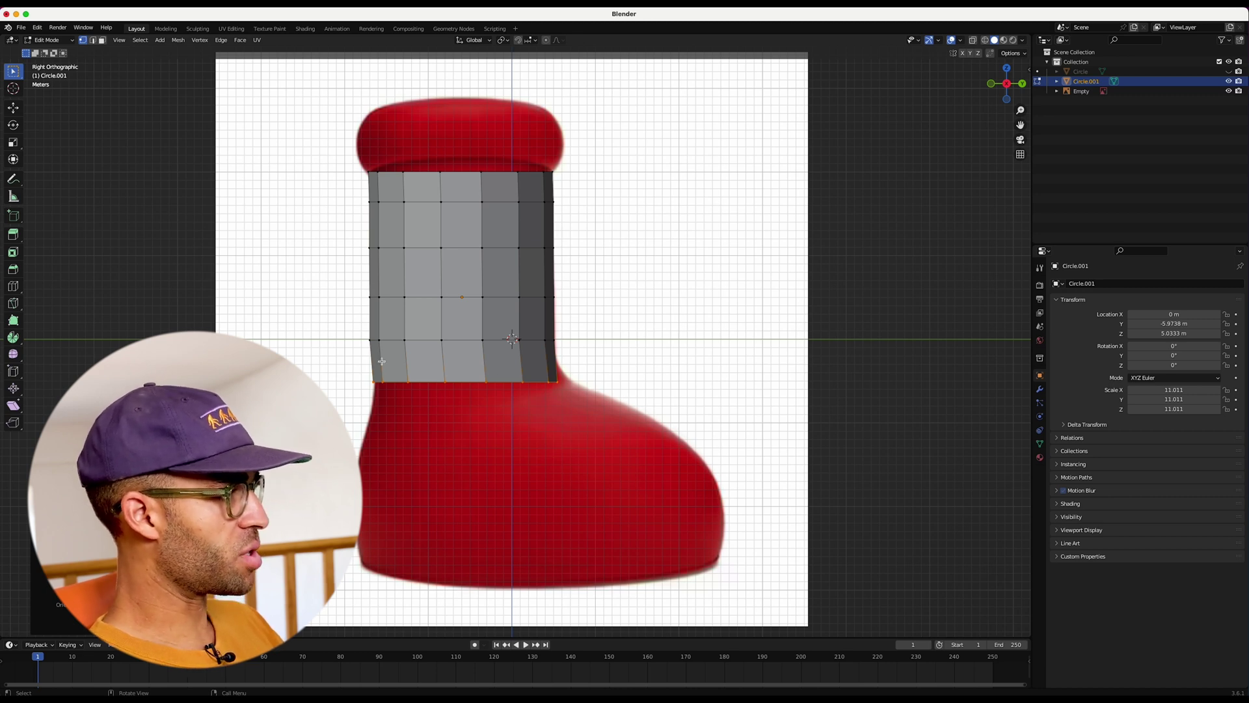
In the right orthographic view, scale the bottom ring to the ankle's width and shift it about 1 m toward the toe
{"action": "middle_click_drag", "start_coordinate": [437, 423], "coordinate": [501, 408]}
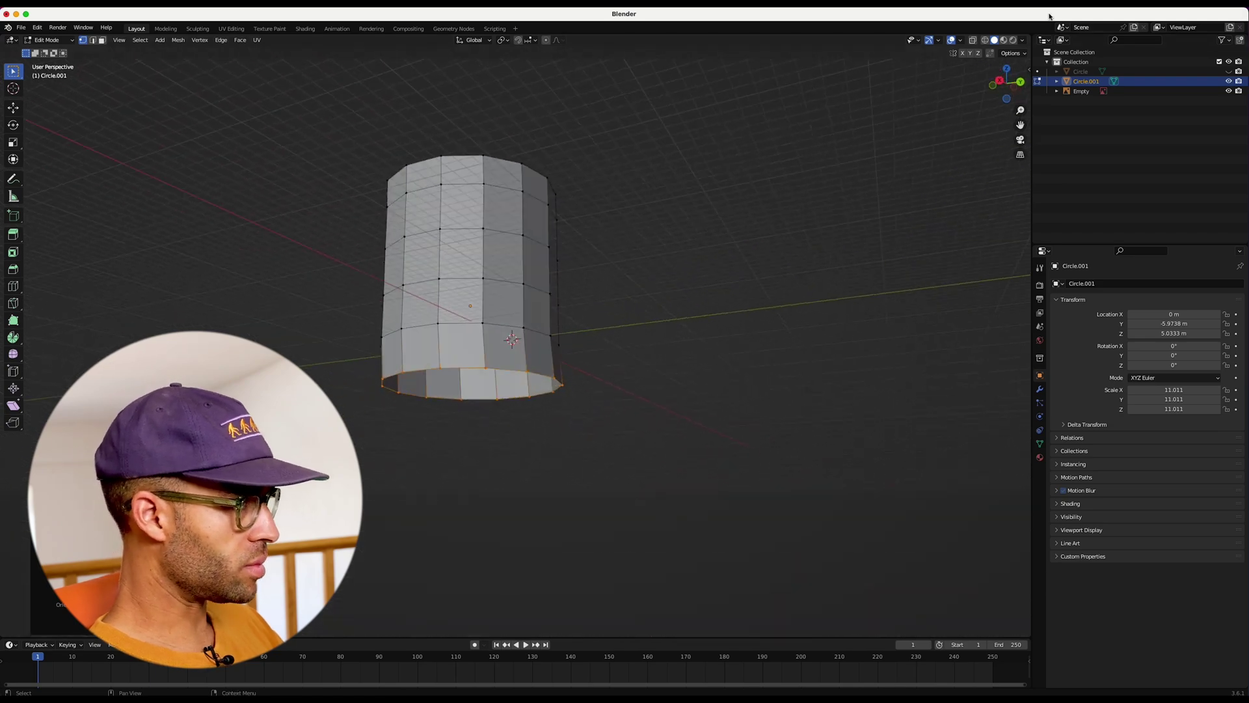
{"action": "left_click", "coordinate": [1001, 81]}
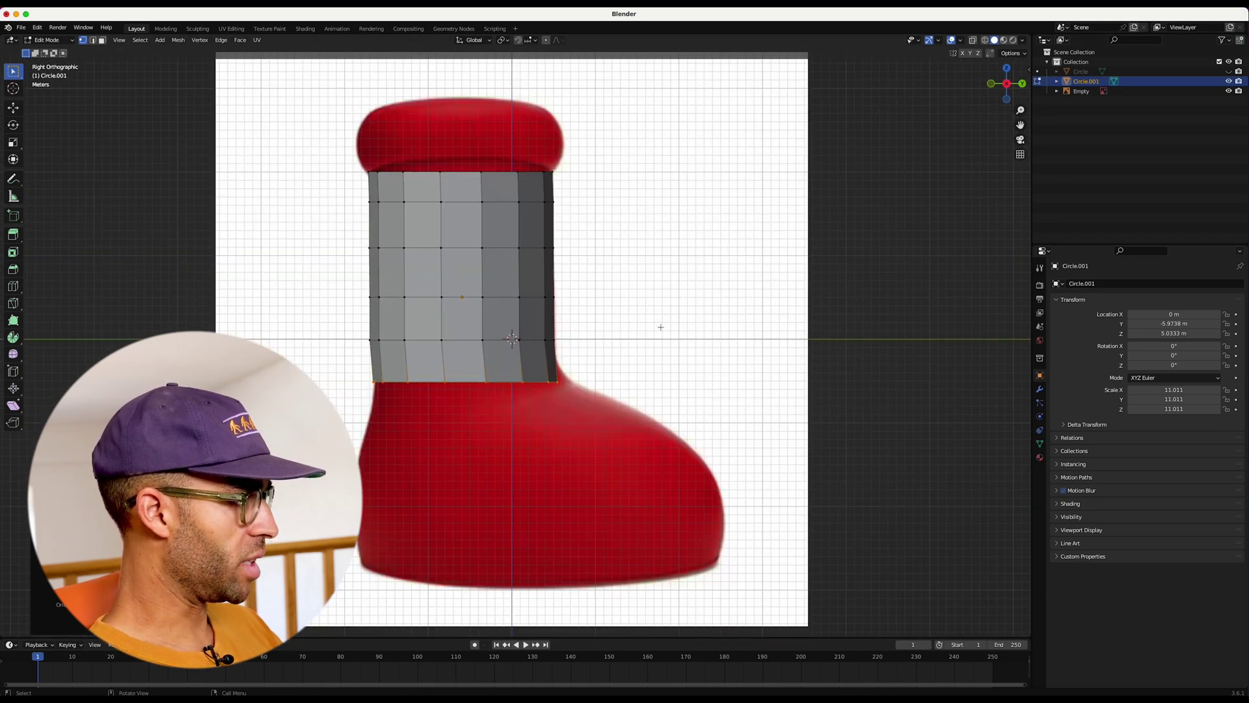
{"action": "key", "text": "s"}
{"action": "left_click", "coordinate": [659, 366]}
{"action": "key", "text": "g"}
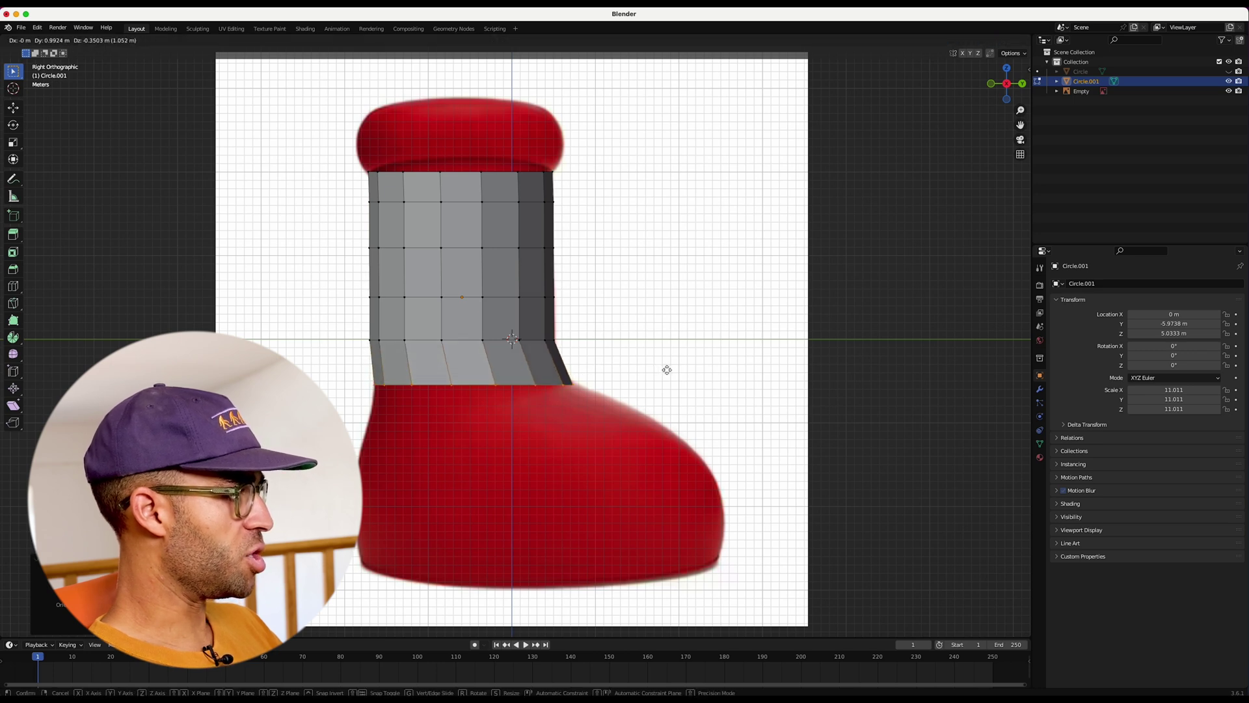
{"action": "left_click", "coordinate": [667, 370]}
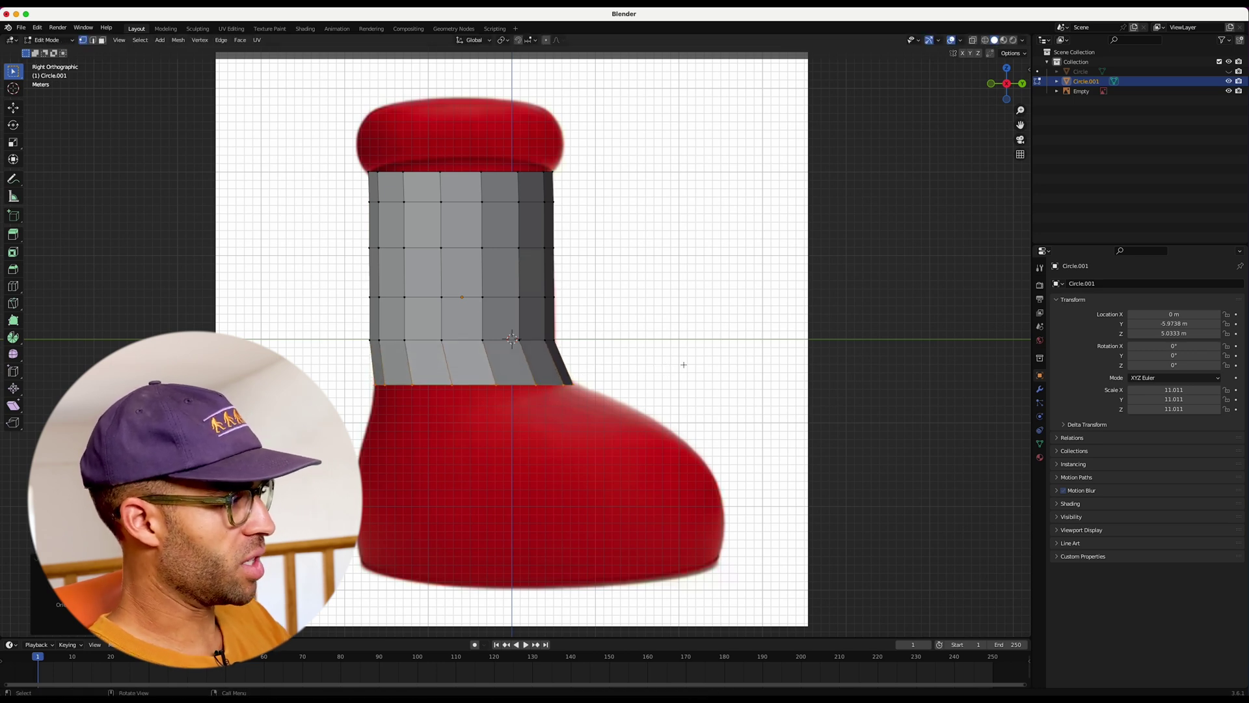
Extrude the ankle ring about 4.3 m down and 1.7 m toward the toe, and enlarge it by about 1.3
{"action": "key", "text": "g"}
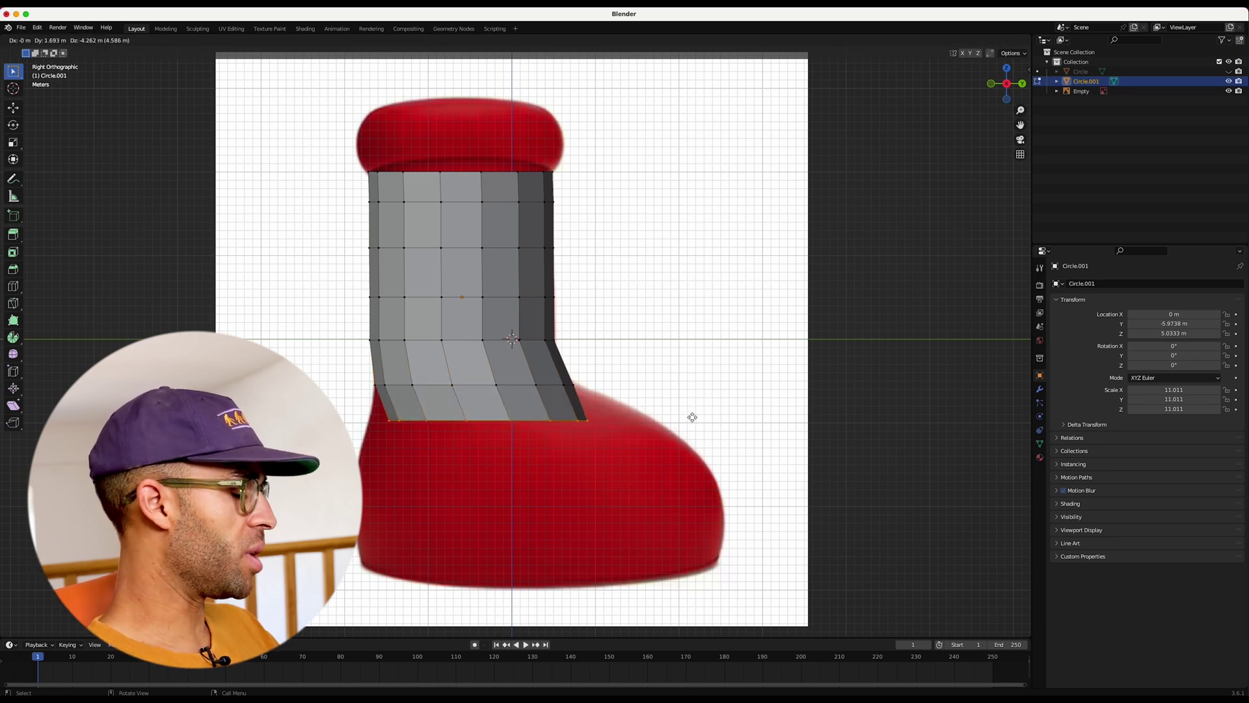
{"action": "left_click", "coordinate": [691, 417]}
{"action": "key", "text": "s"}
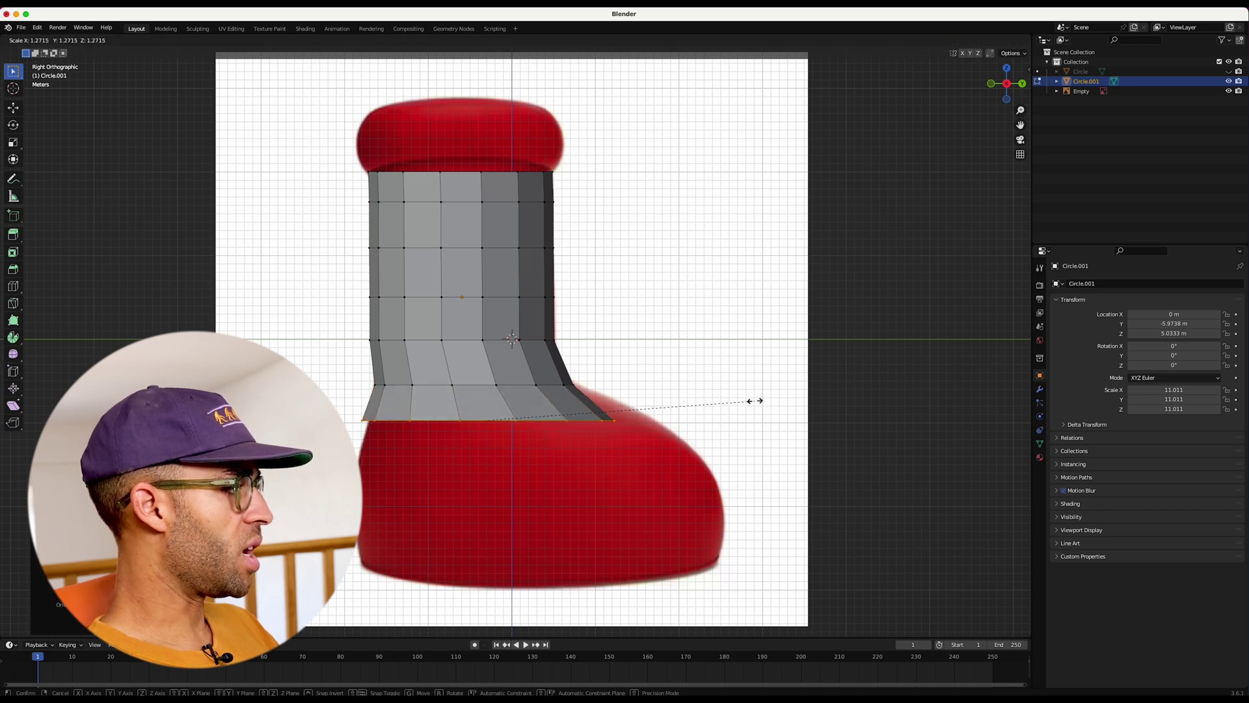
{"action": "left_click", "coordinate": [759, 401]}
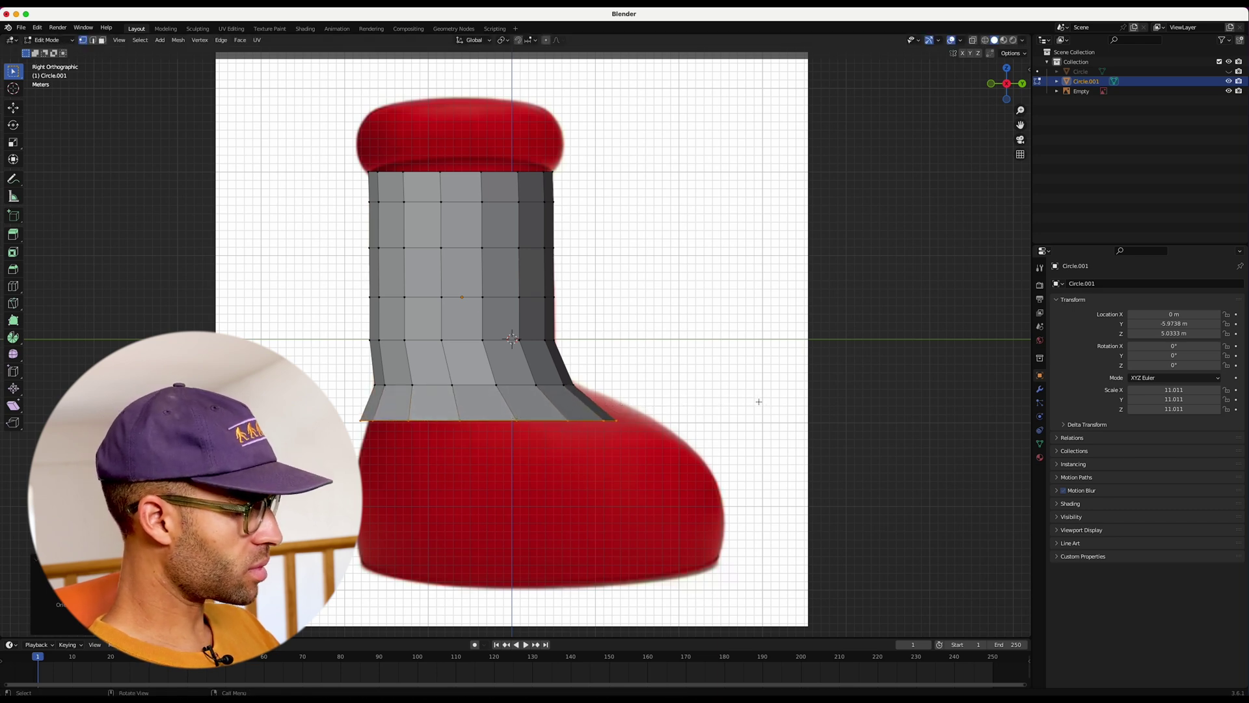
Move and scale the new bottom ring until its ends meet the heel and instep outlines of the boot
{"action": "key", "text": "g"}
{"action": "left_click", "coordinate": [794, 403]}
{"action": "key", "text": "s"}
{"action": "left_click", "coordinate": [827, 406]}
{"action": "key", "text": "g"}
{"action": "left_click", "coordinate": [818, 410]}
{"action": "key", "text": "s"}
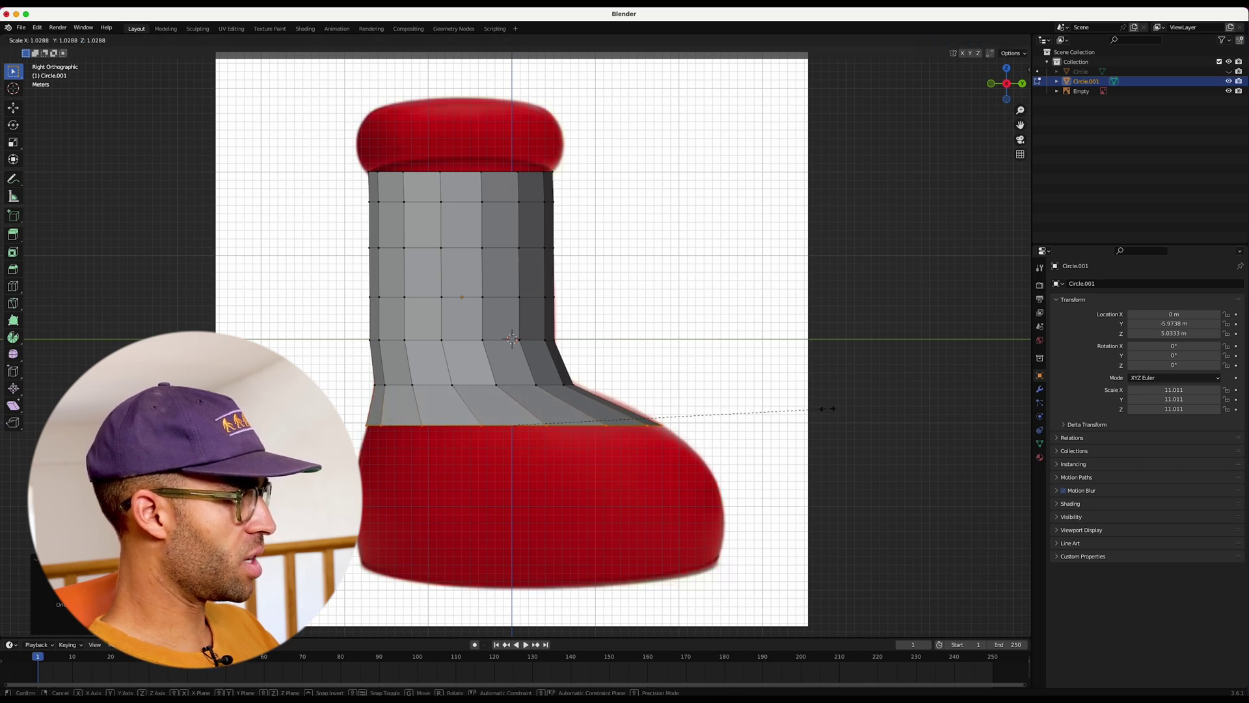
{"action": "left_click", "coordinate": [827, 409]}
{"action": "key", "text": "s"}
{"action": "left_click", "coordinate": [826, 410]}
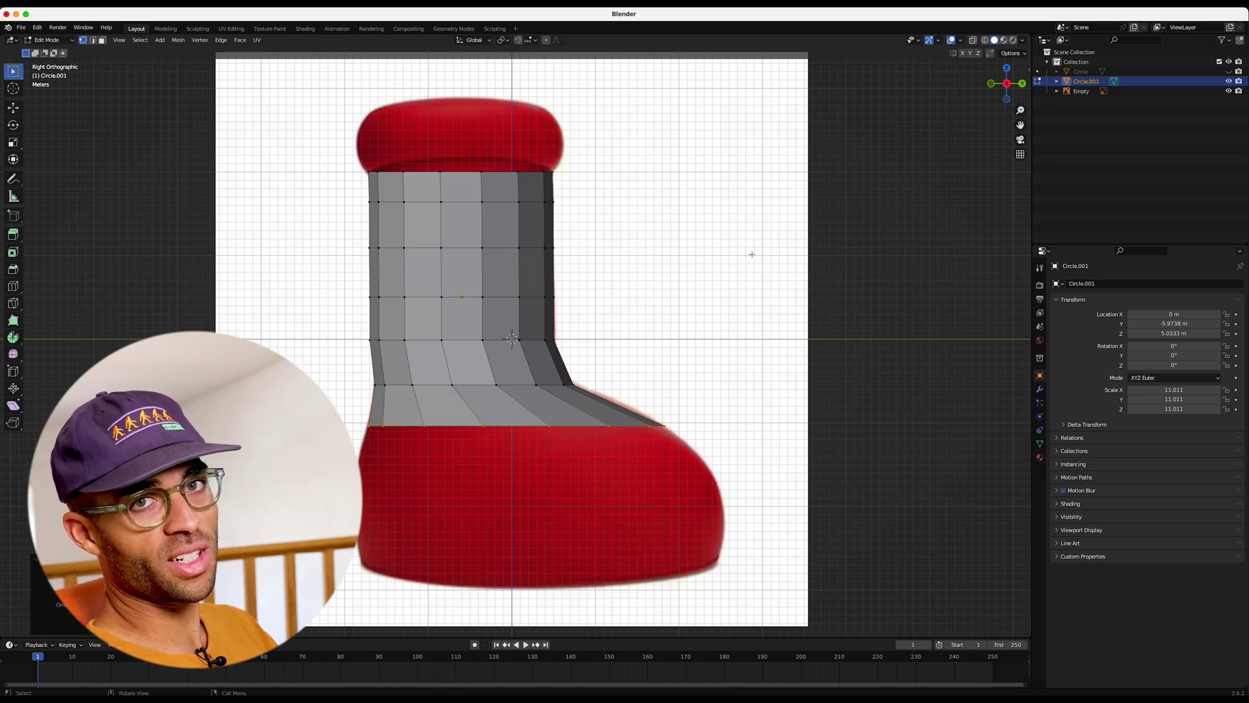
Extrude the instep ring about 5 m further down, check the mesh in perspective and return to the right orthographic view
{"action": "key", "text": "e"}
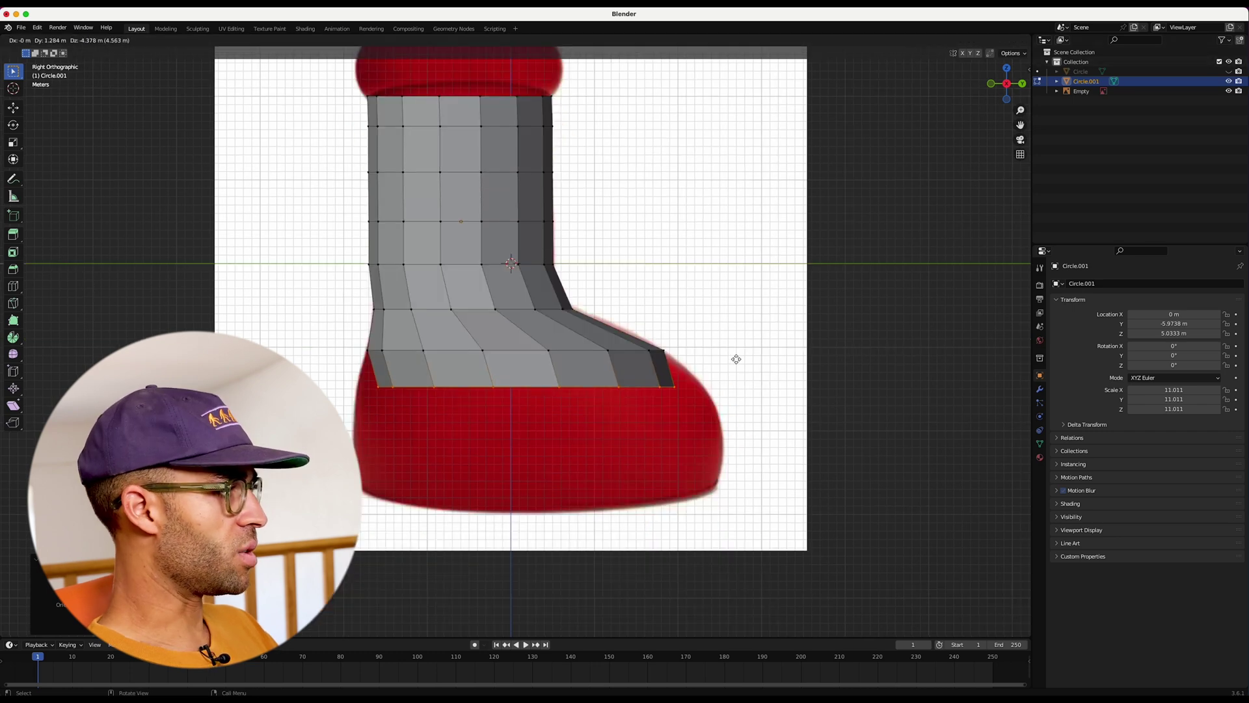
{"action": "left_click", "coordinate": [736, 364]}
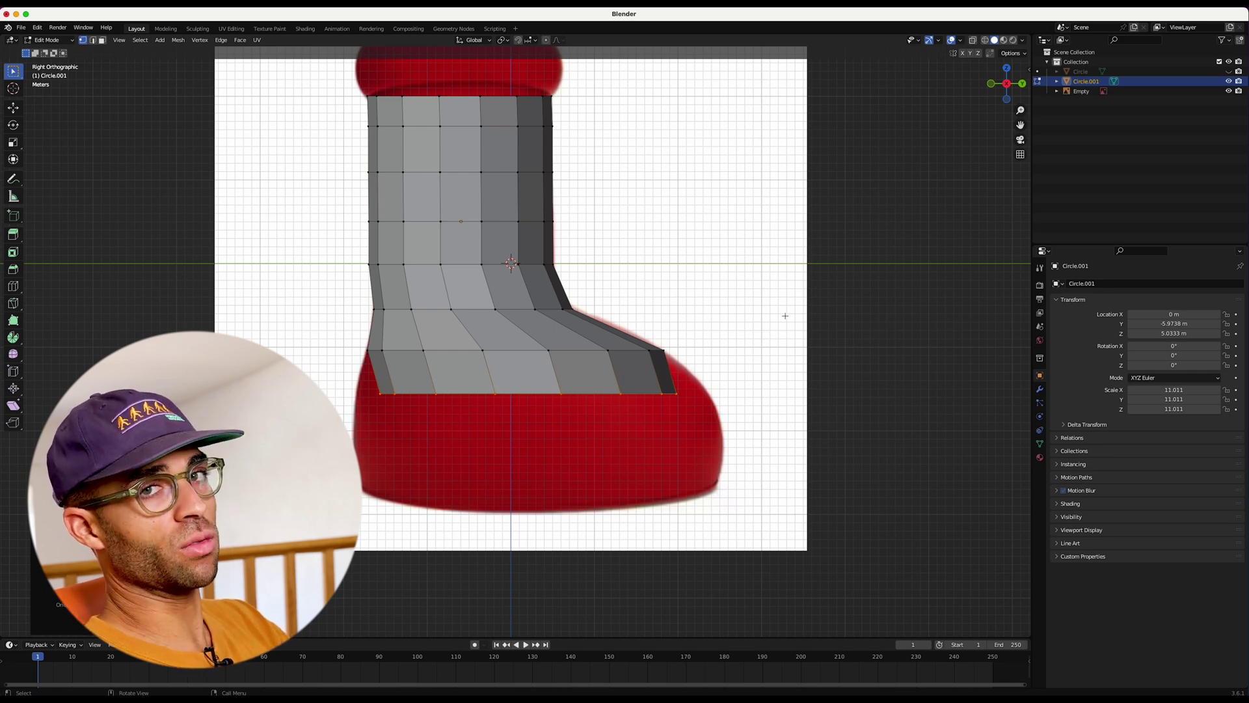
{"action": "middle_click_drag", "start_coordinate": [803, 311], "coordinate": [802, 311]}
{"action": "middle_click_drag", "start_coordinate": [902, 132], "coordinate": [902, 133]}
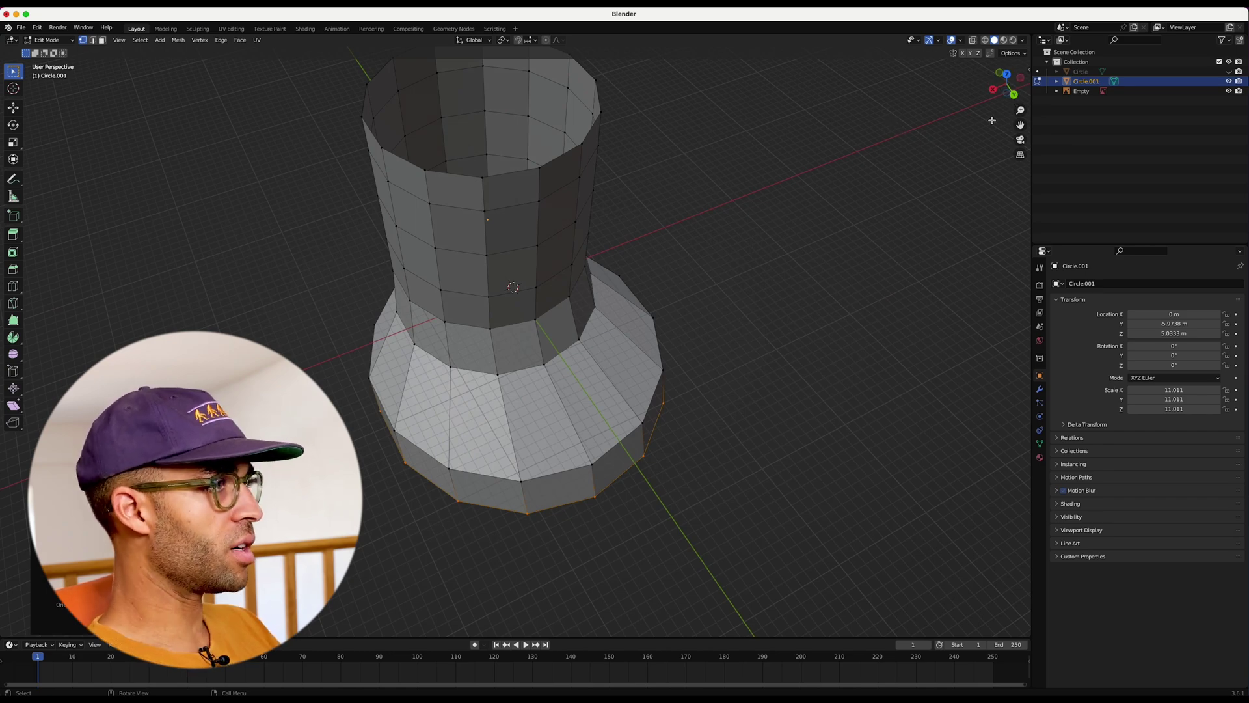
{"action": "left_click", "coordinate": [993, 91]}
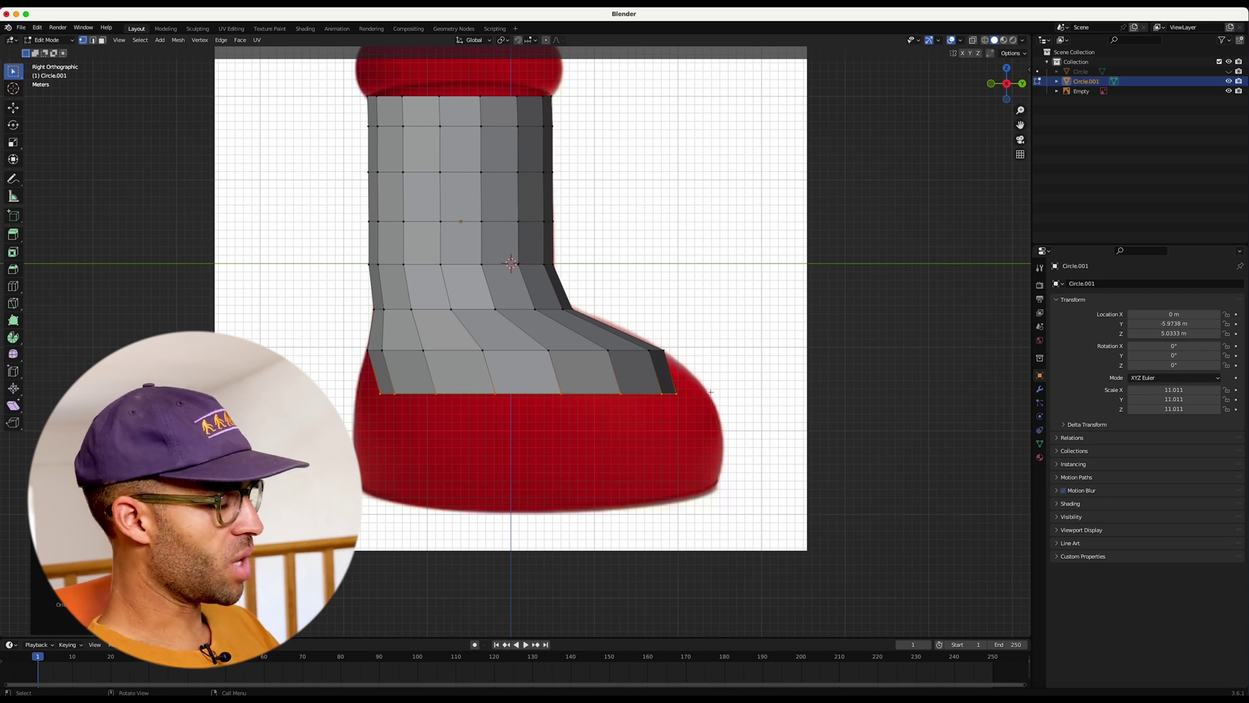
Scale the bottom ring along Y by about 1.2 and move it to fit between the heel and toe outlines
{"action": "key", "text": "s"}
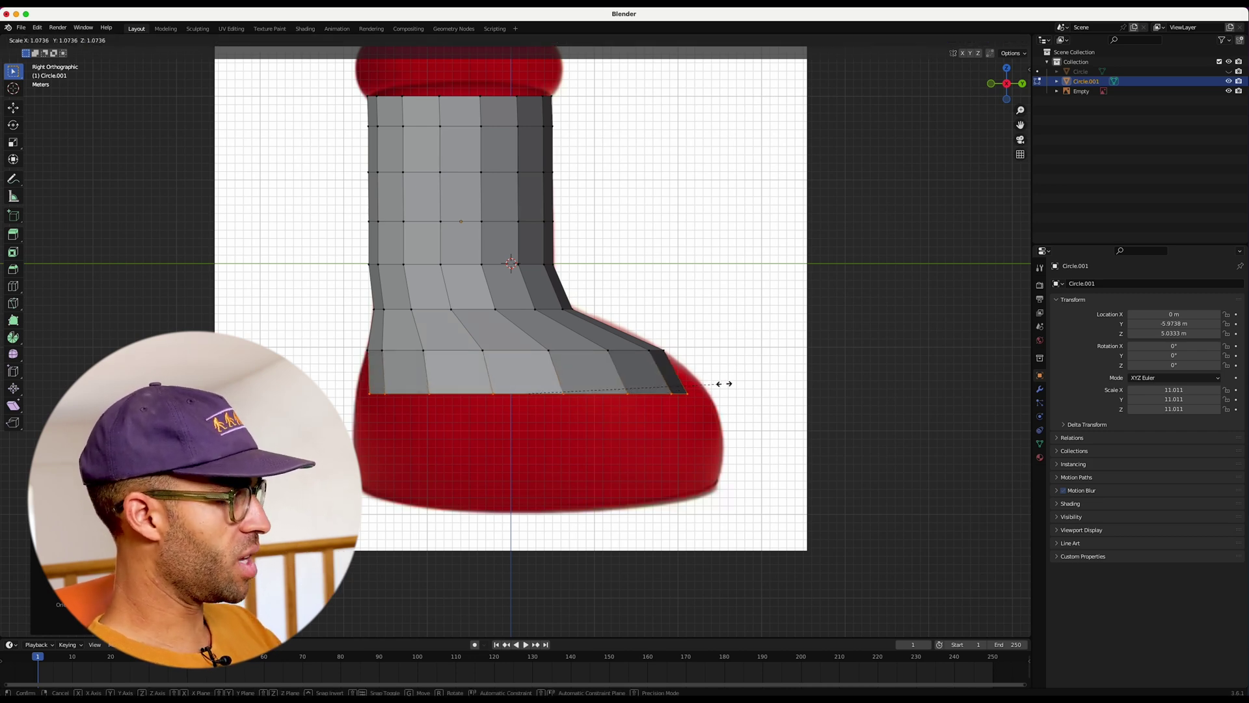
{"action": "key", "text": "y"}
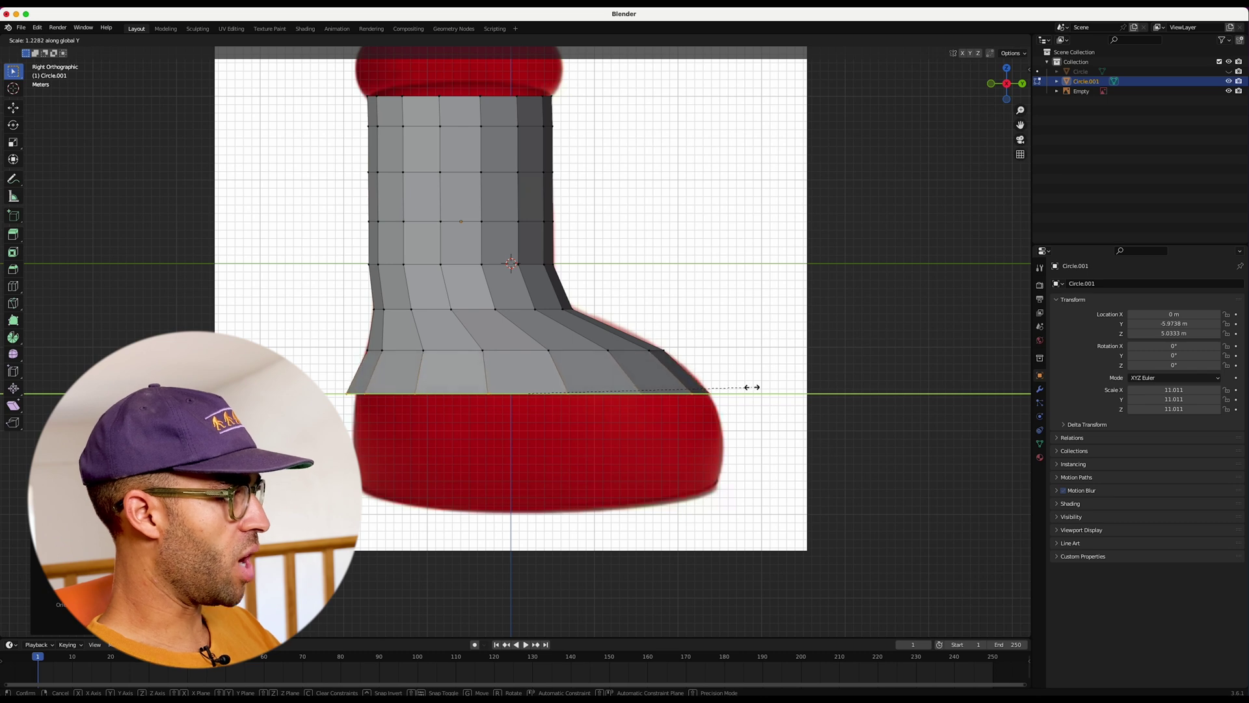
{"action": "left_click", "coordinate": [746, 388]}
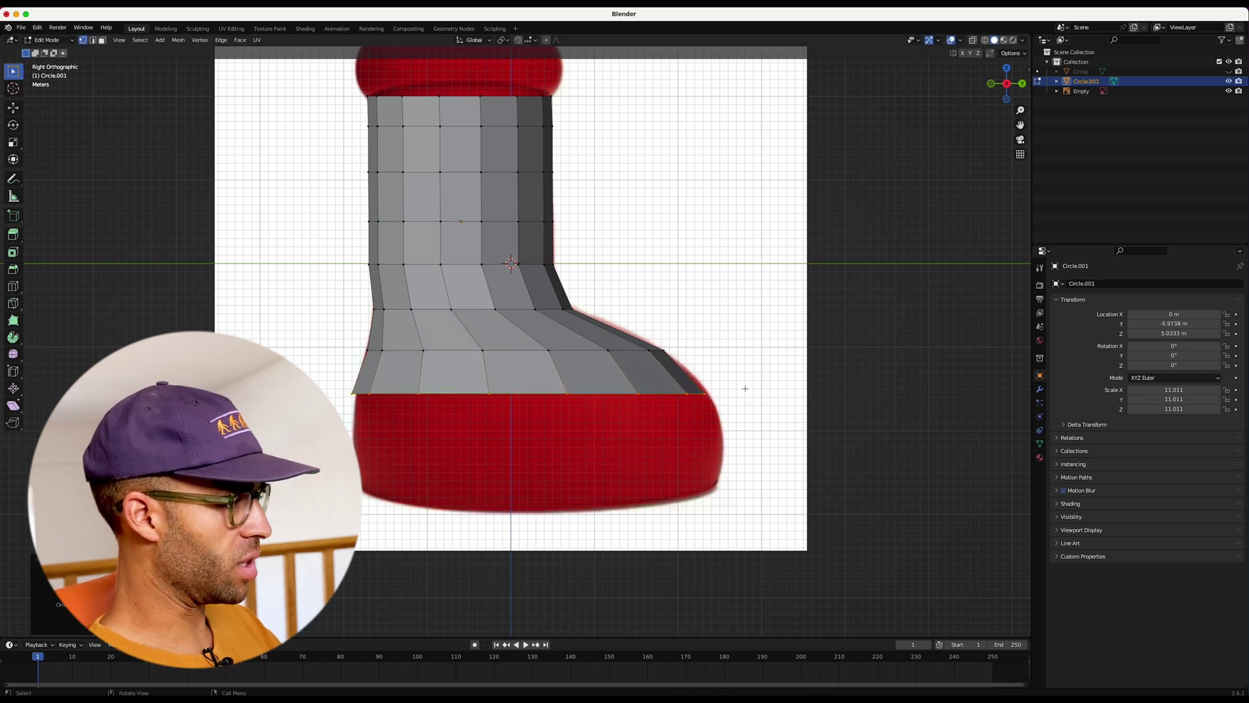
{"action": "key", "text": "g"}
{"action": "left_click", "coordinate": [749, 389]}
Extrude the bottom ring about 4.9 m down, scale it along Y by about 1.06, and extrude it again to just above the sole
{"action": "key", "text": "e"}
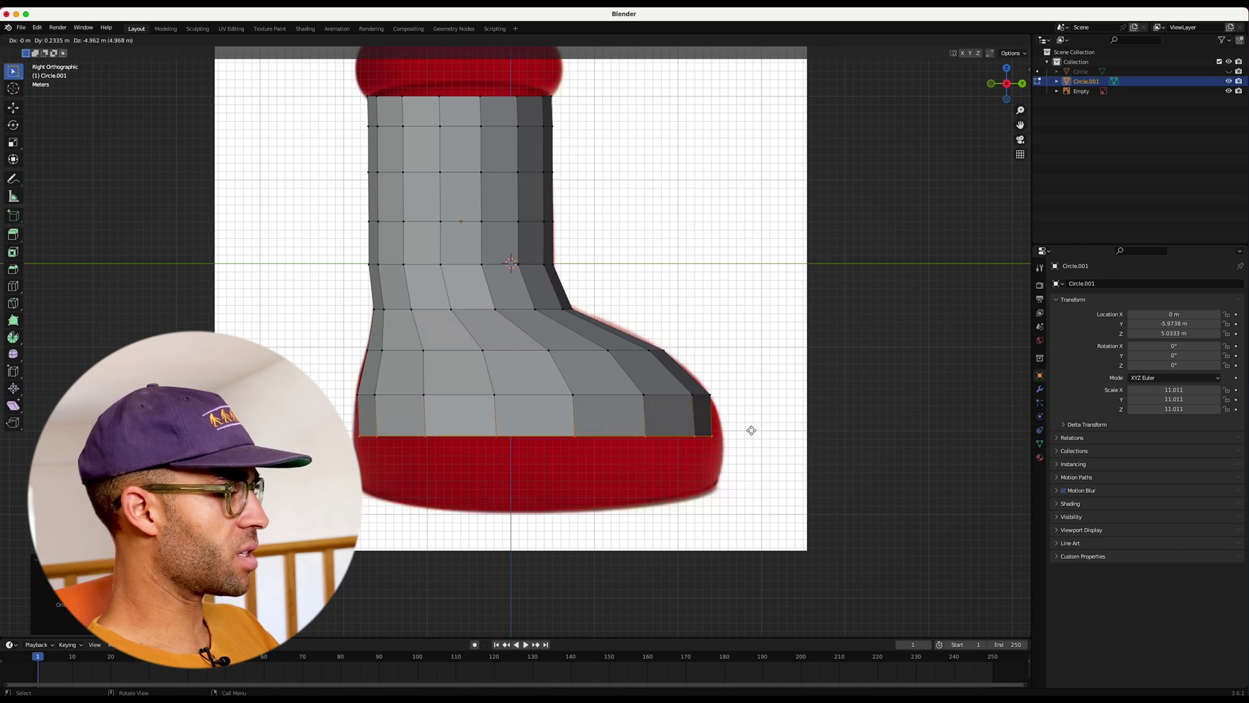
{"action": "left_click", "coordinate": [748, 428]}
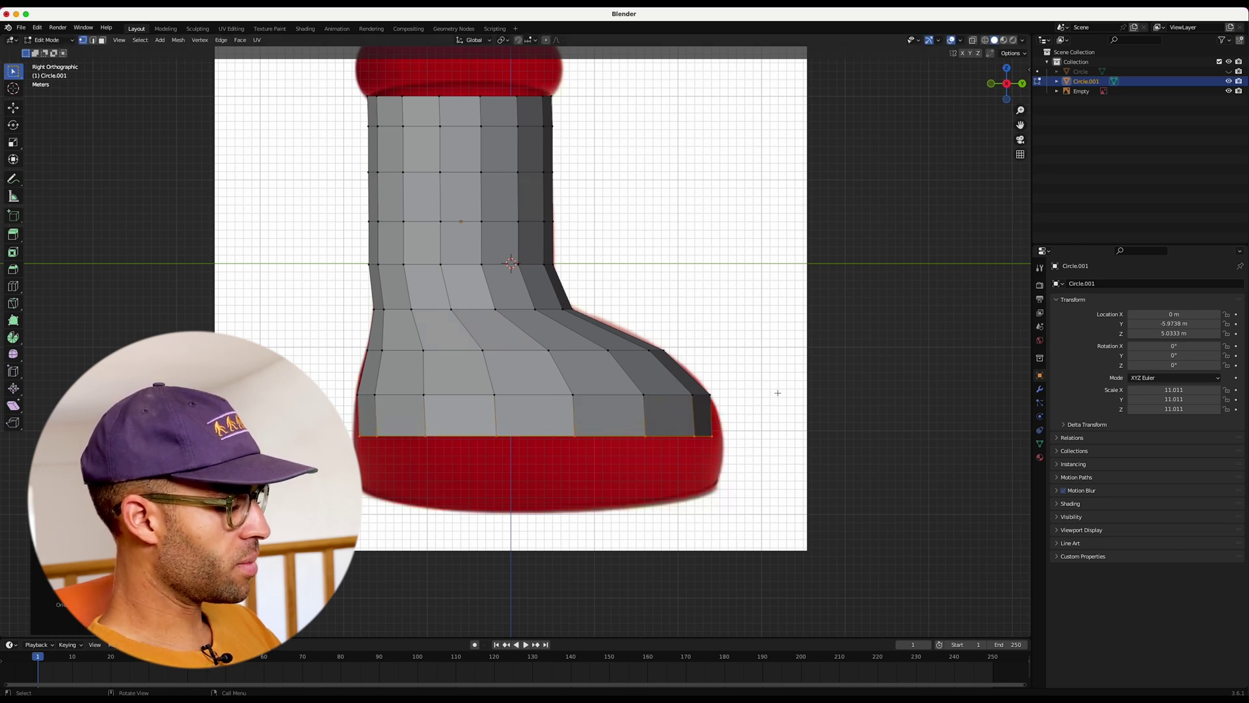
{"action": "key", "text": "s"}
{"action": "key", "text": "y"}
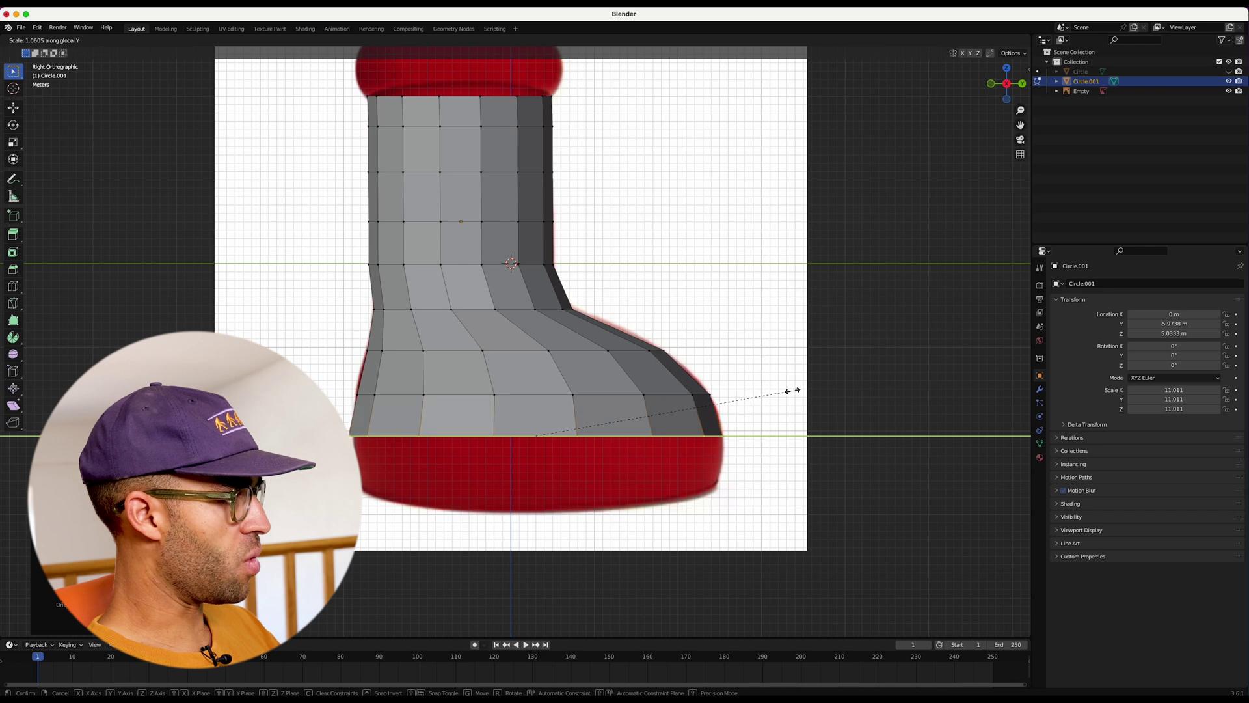
{"action": "left_click", "coordinate": [793, 390]}
{"action": "key", "text": "e"}
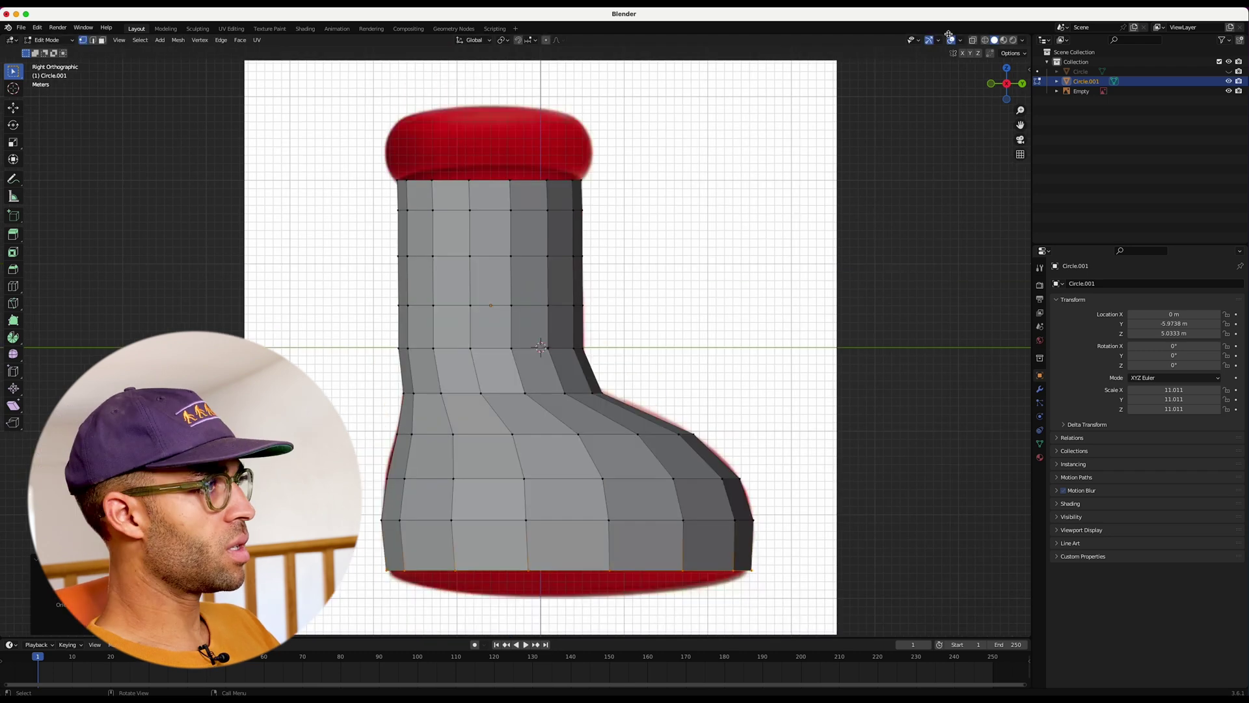
Select the whole top ring, extrude it about 3.8 m up along Z into the cuff, and scale it by about 1.23
{"action": "left_click", "coordinate": [985, 40]}
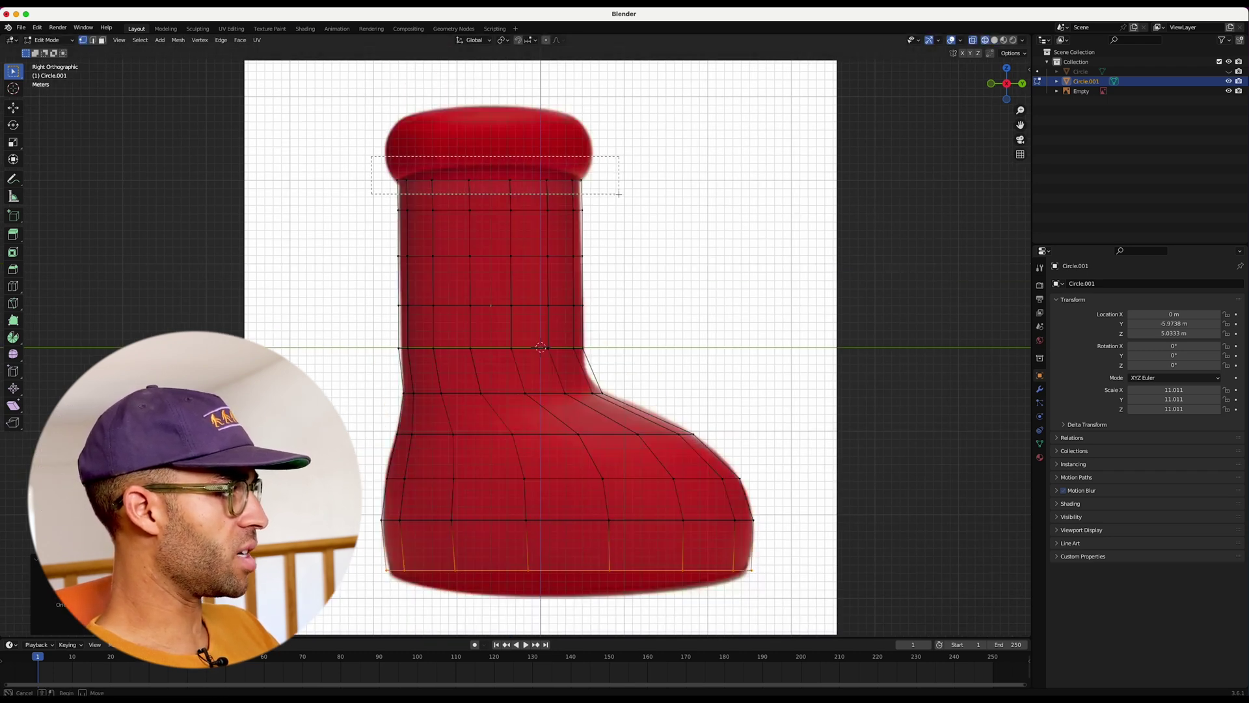
{"action": "left_click", "coordinate": [576, 185], "text": "alt"}
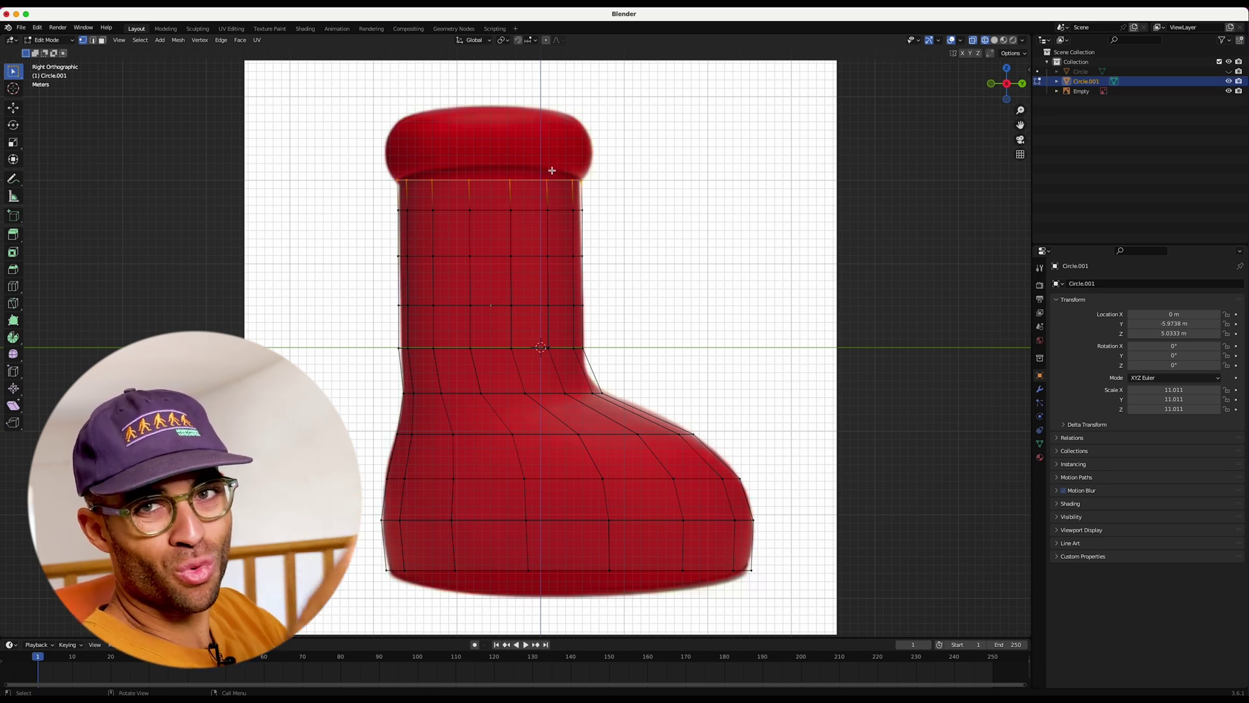
{"action": "left_click", "coordinate": [994, 39]}
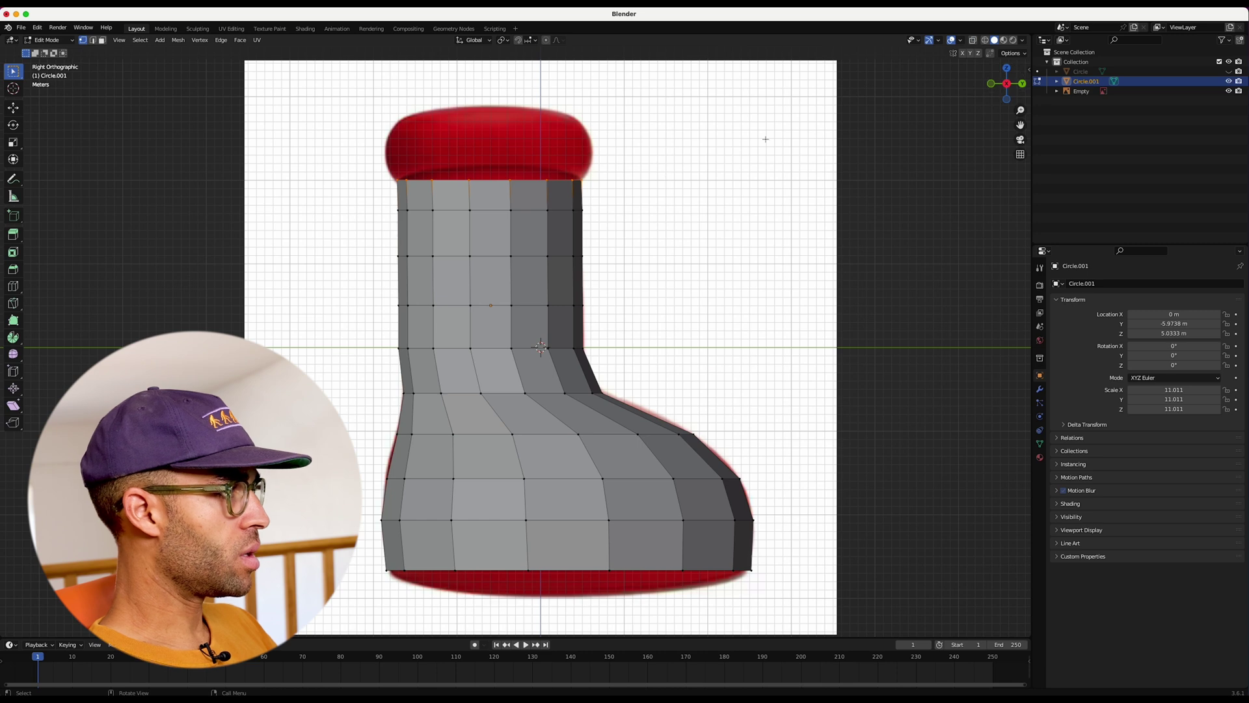
{"action": "key", "text": "g"}
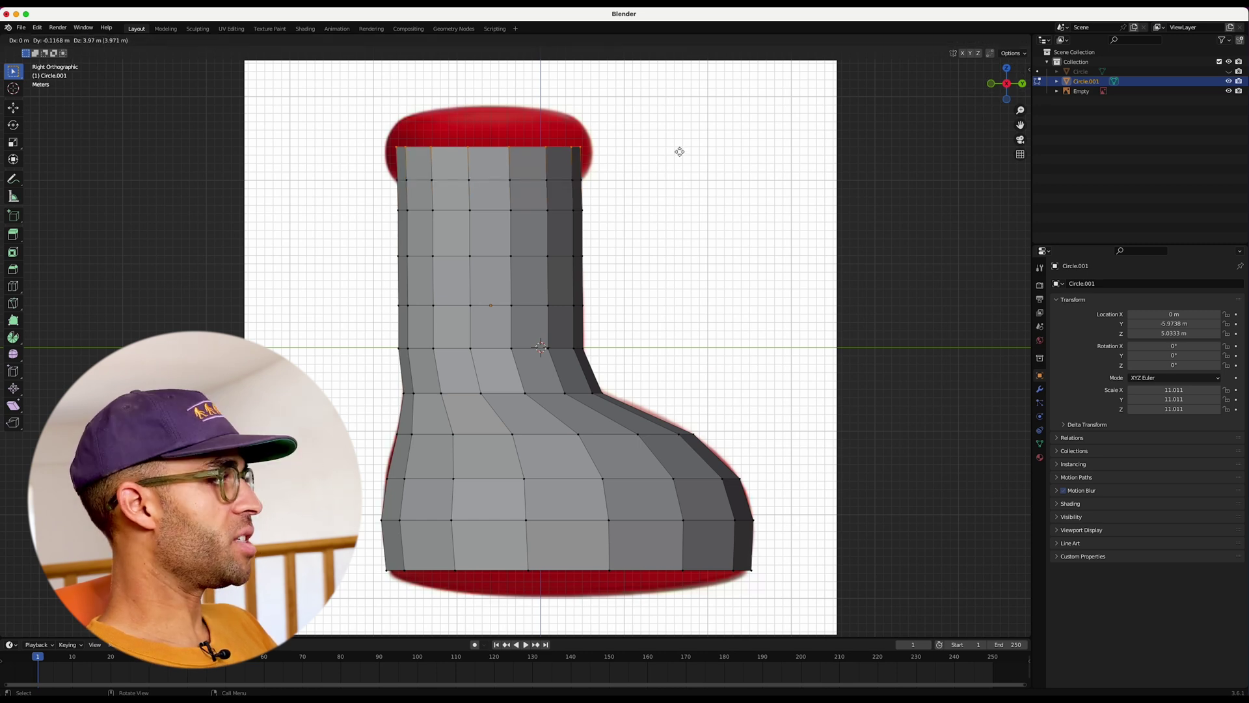
{"action": "key", "text": "z"}
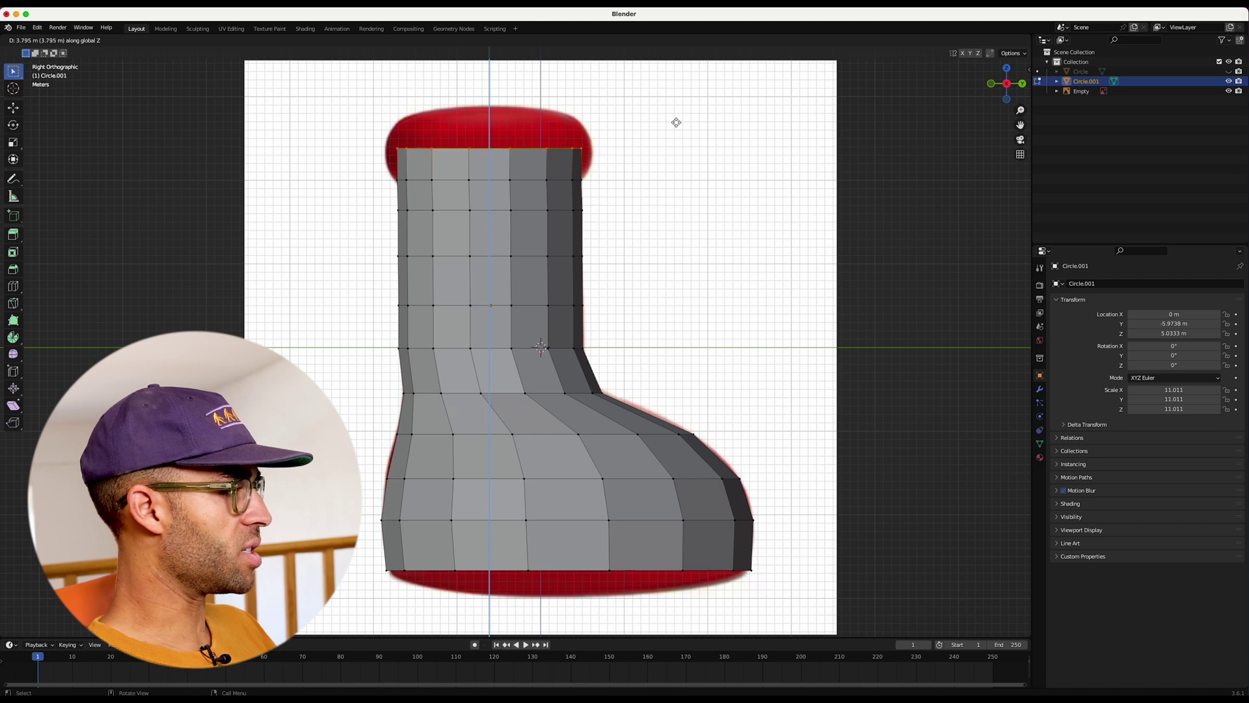
{"action": "left_click", "coordinate": [677, 122]}
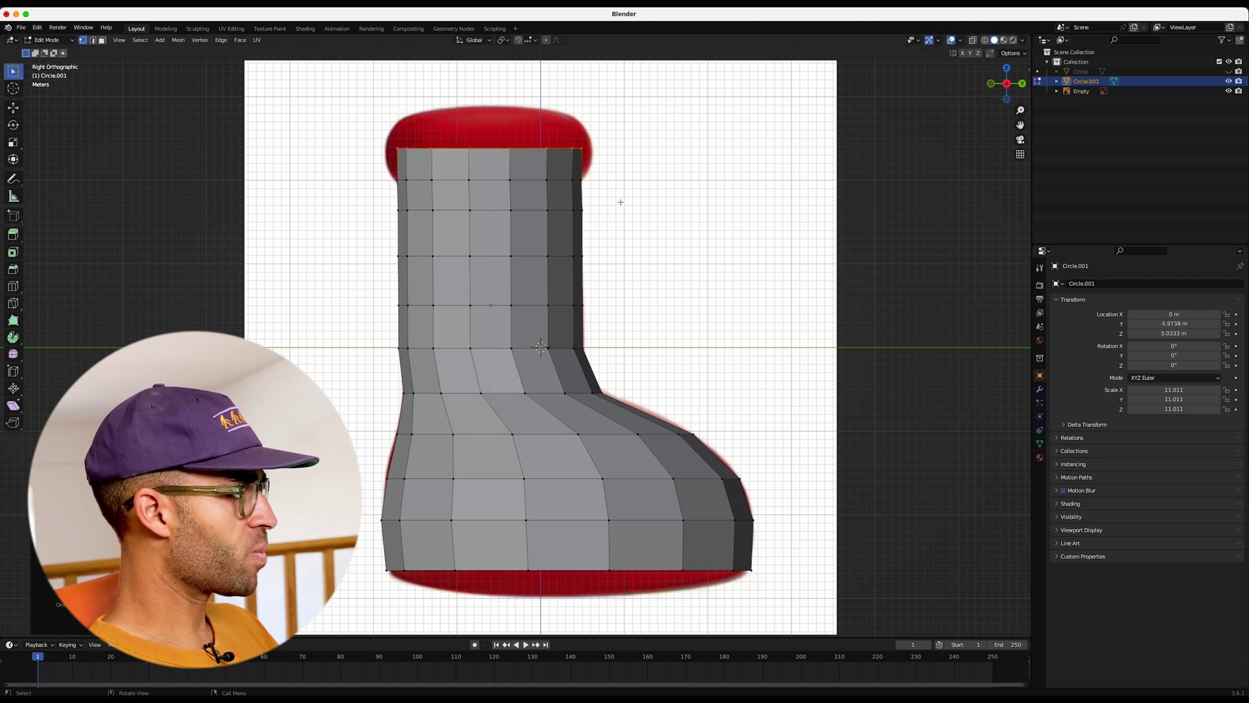
{"action": "key", "text": "s"}
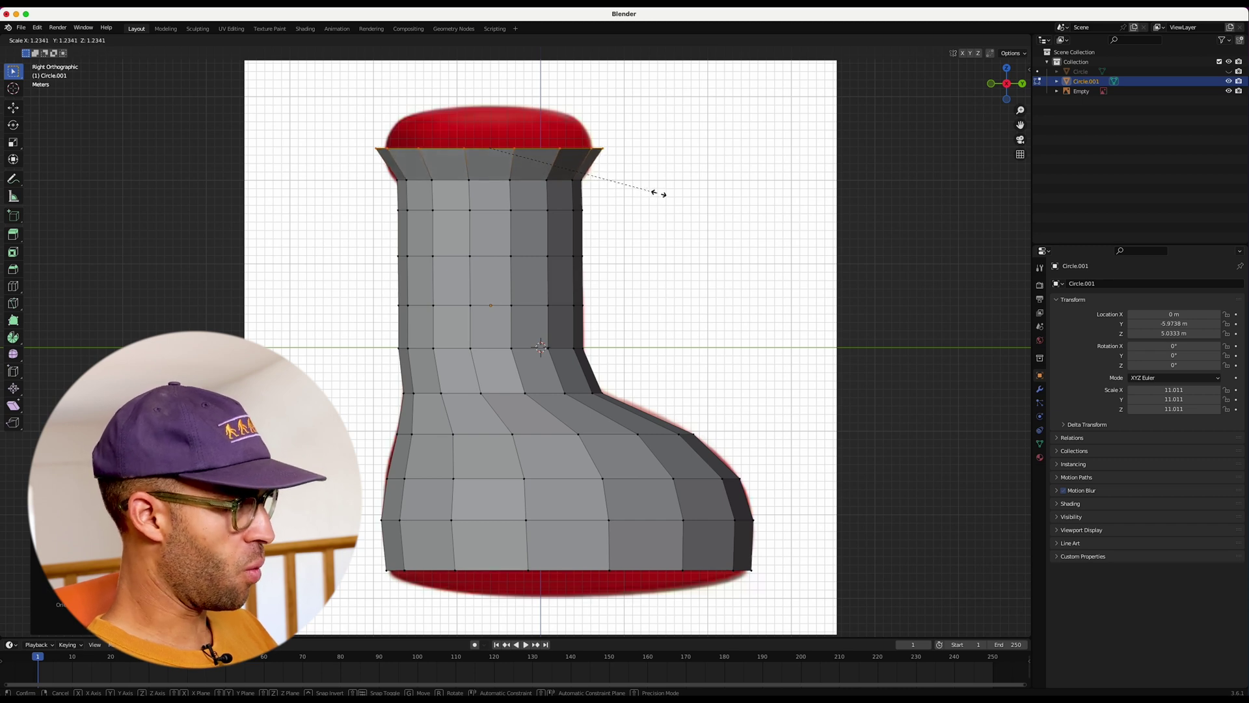
{"action": "left_click", "coordinate": [660, 193]}
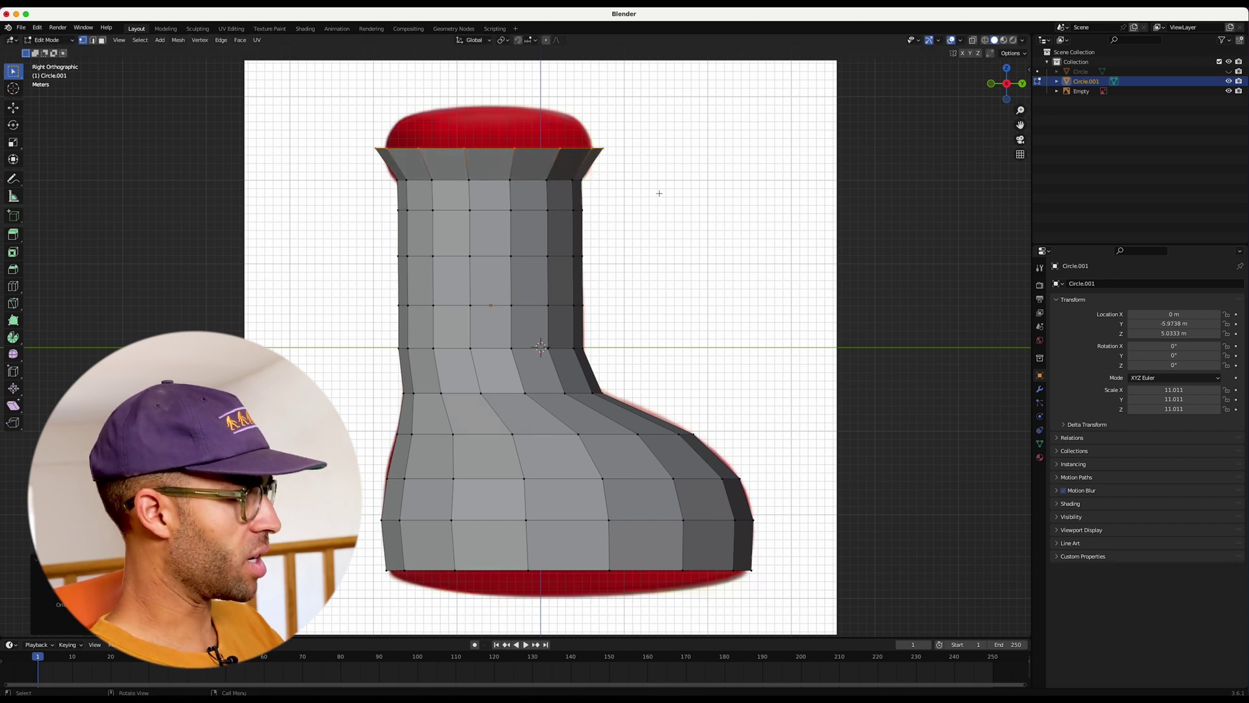
Extrude the top ring about 5 m up along Z, scale it inward and move it to match the cuff's upper outline
{"action": "key", "text": "e"}
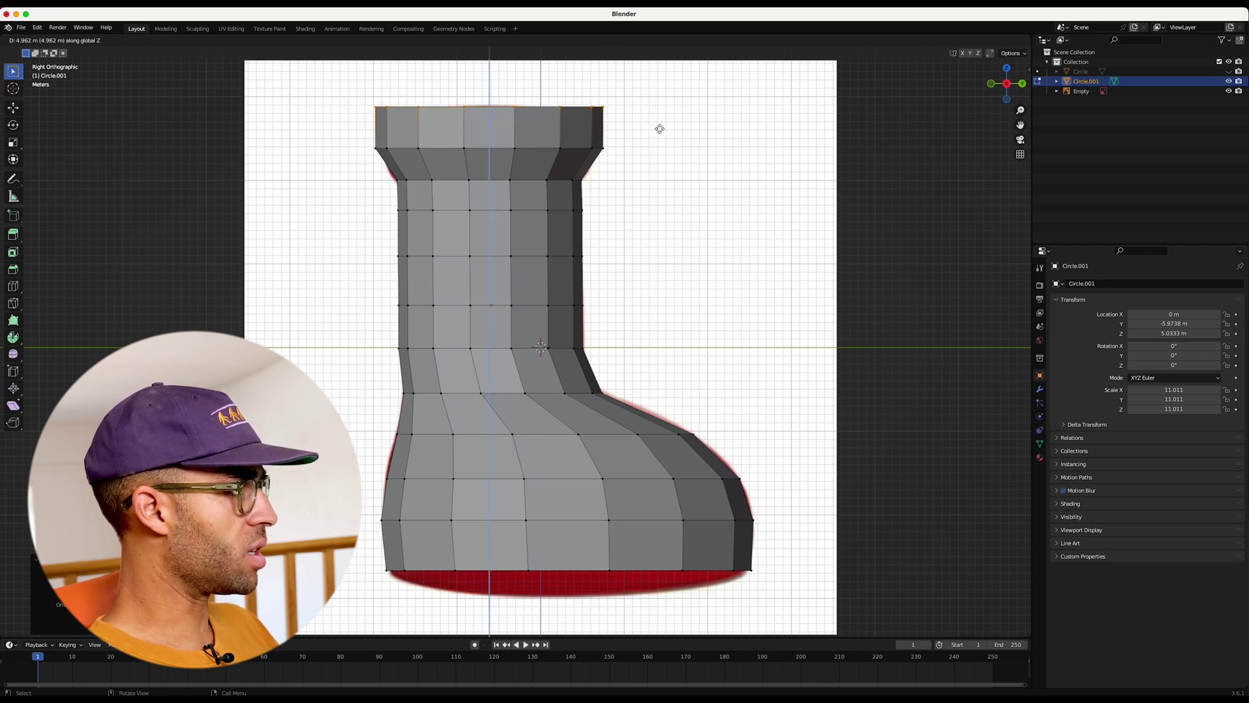
{"action": "left_click", "coordinate": [659, 128]}
{"action": "key", "text": "s"}
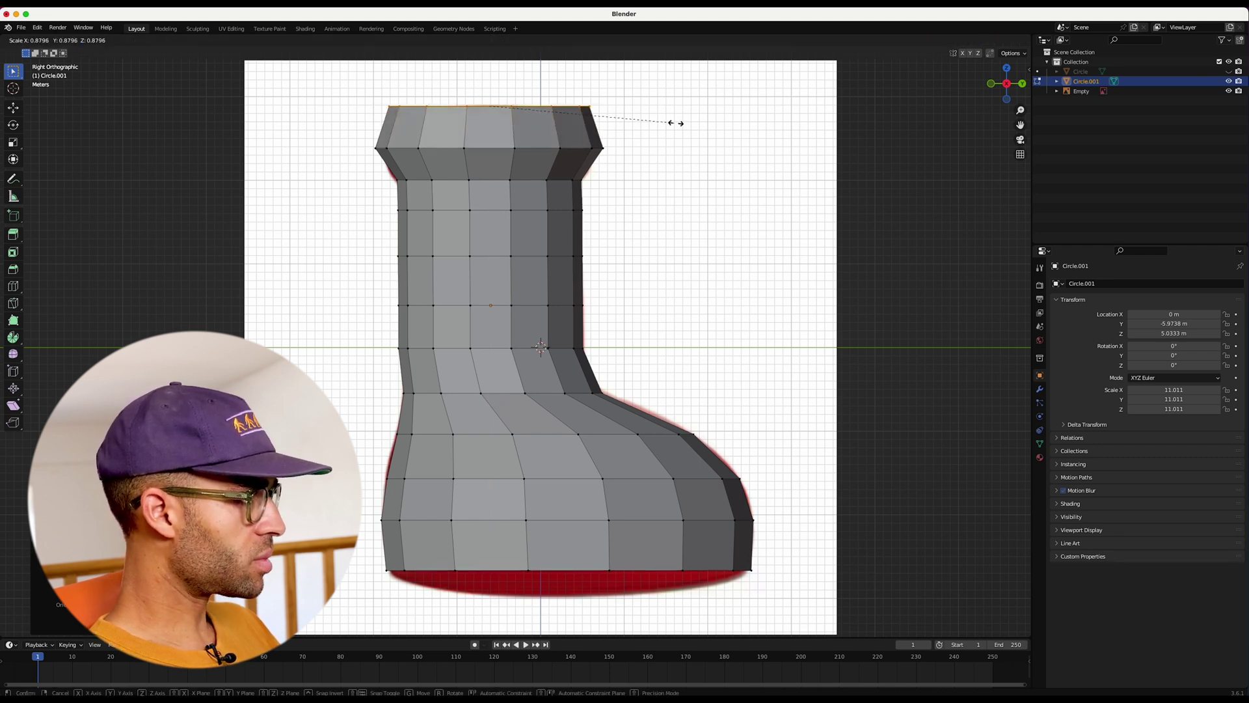
{"action": "left_click", "coordinate": [624, 122]}
{"action": "key", "text": "g"}
{"action": "left_click", "coordinate": [632, 122]}
{"action": "middle_click_drag", "start_coordinate": [630, 122], "coordinate": [741, 186]}
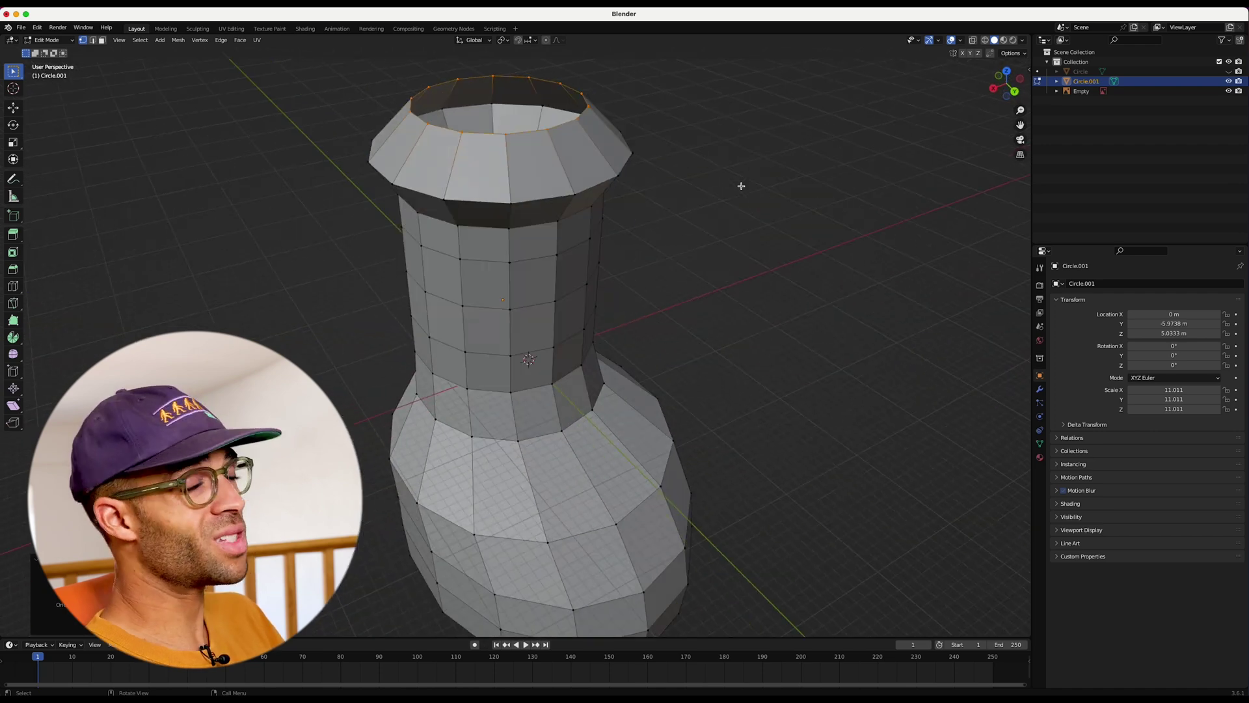
{"action": "left_click_drag", "start_coordinate": [1022, 111], "coordinate": [767, 217]}
{"action": "middle_click_drag", "start_coordinate": [768, 217], "coordinate": [770, 215]}
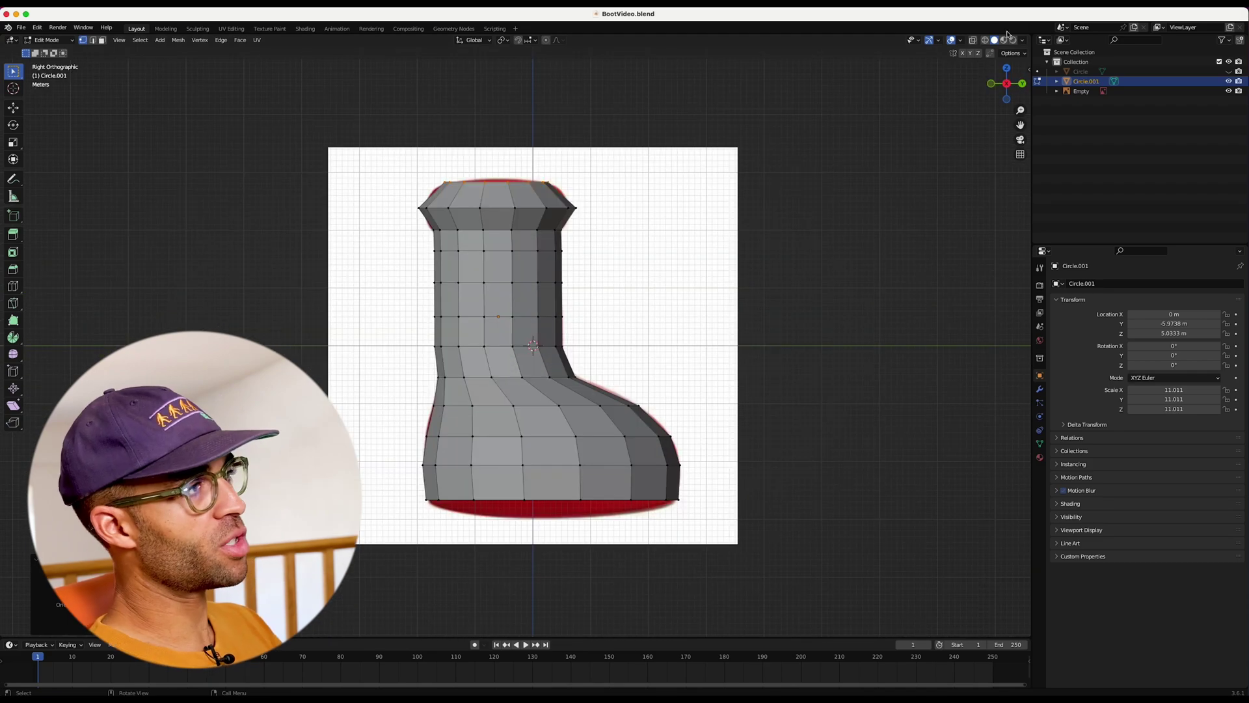
Add a Subdivision Surface modifier to the boot with a viewport level of 2
{"action": "left_click", "coordinate": [985, 41]}
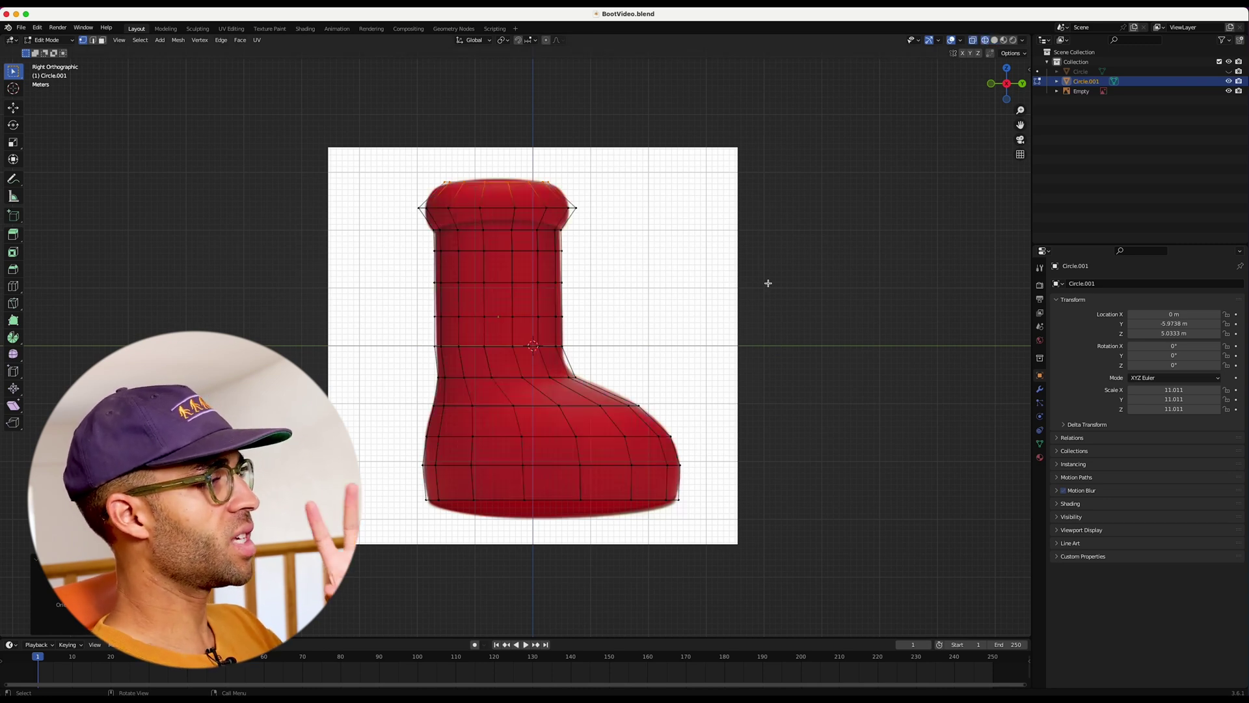
{"action": "key", "text": "Tab"}
{"action": "left_click", "coordinate": [1040, 389]}
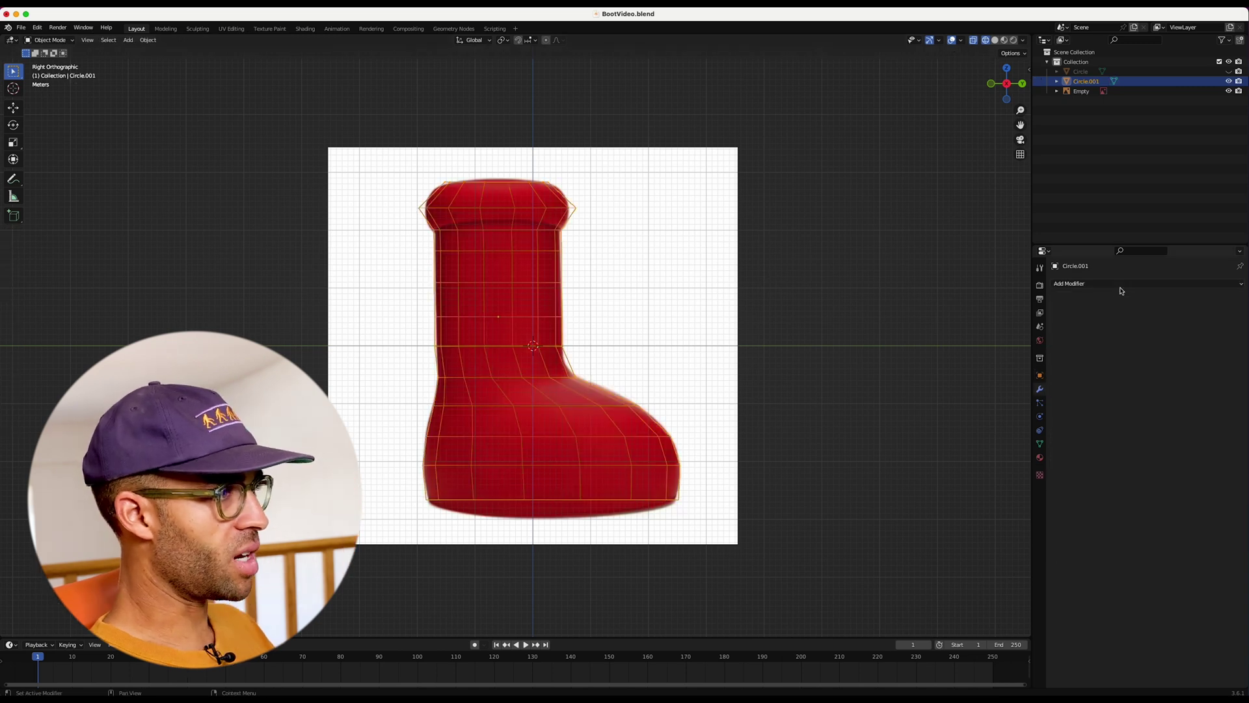
{"action": "left_click", "coordinate": [1123, 284]}
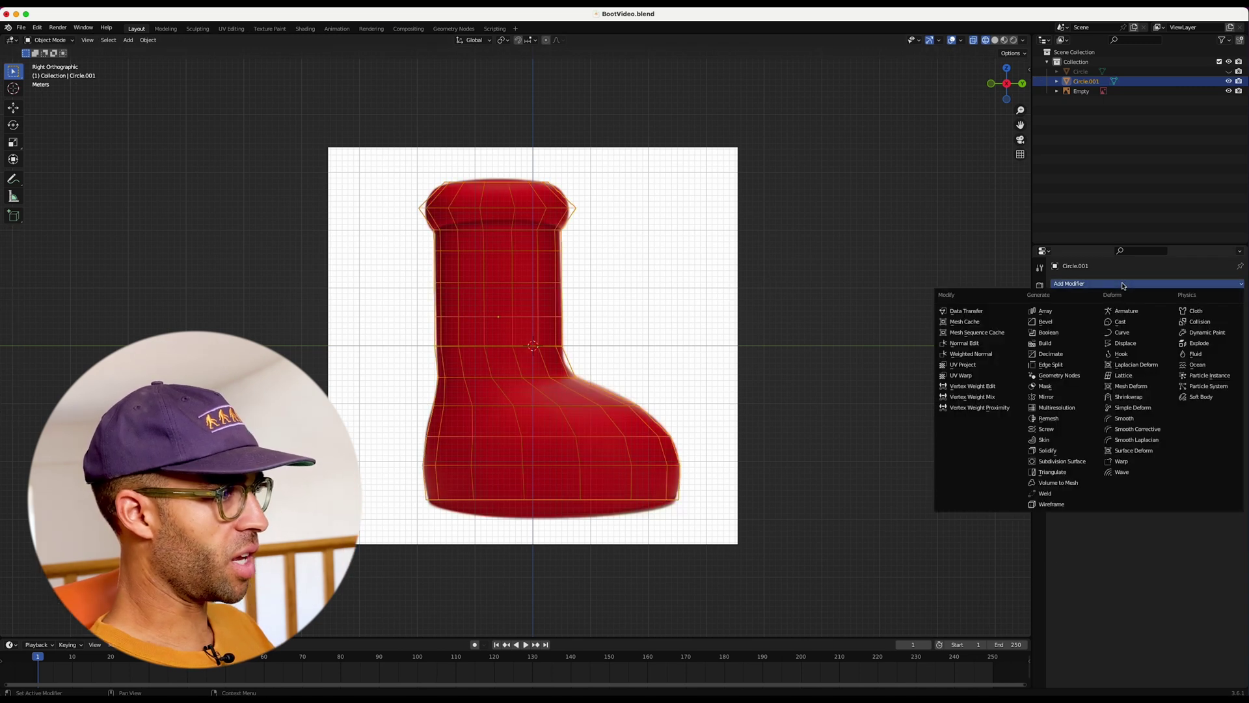
{"action": "left_click", "coordinate": [1078, 462]}
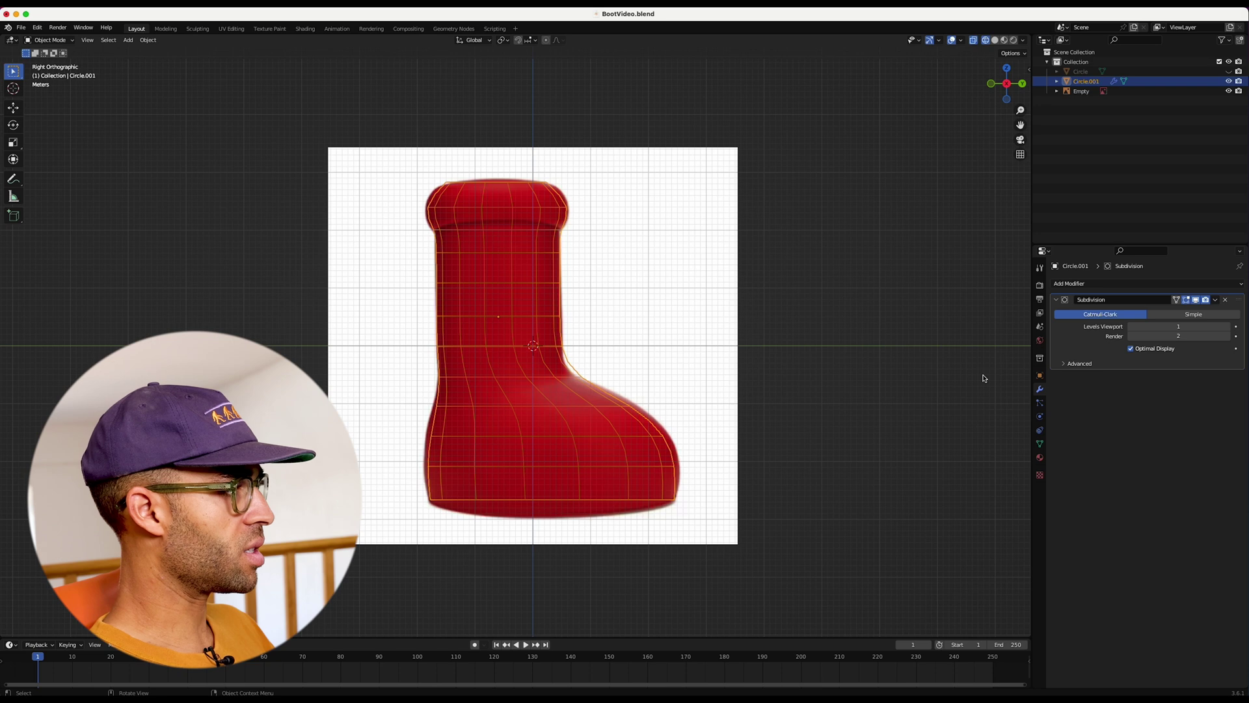
{"action": "left_click", "coordinate": [994, 40]}
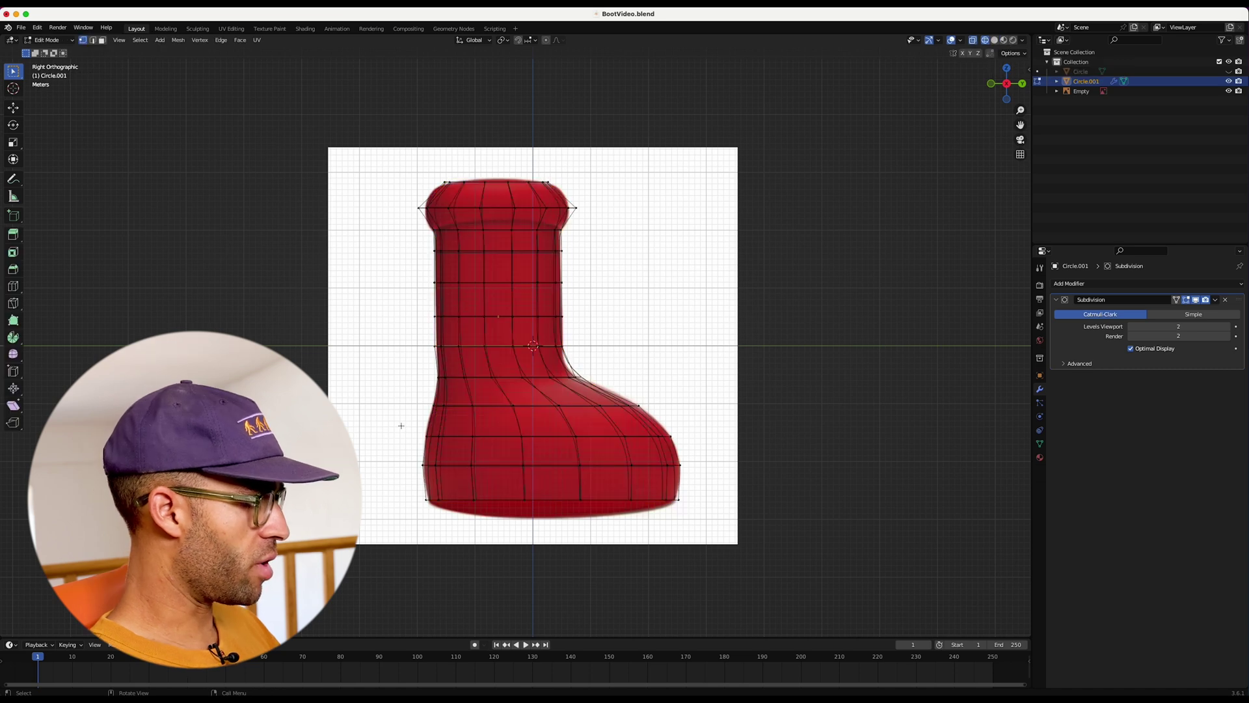
Select the whole ring just above the boot's lowest ring and scale it by about 1.07
{"action": "left_click_drag", "start_coordinate": [401, 425], "coordinate": [732, 442]}
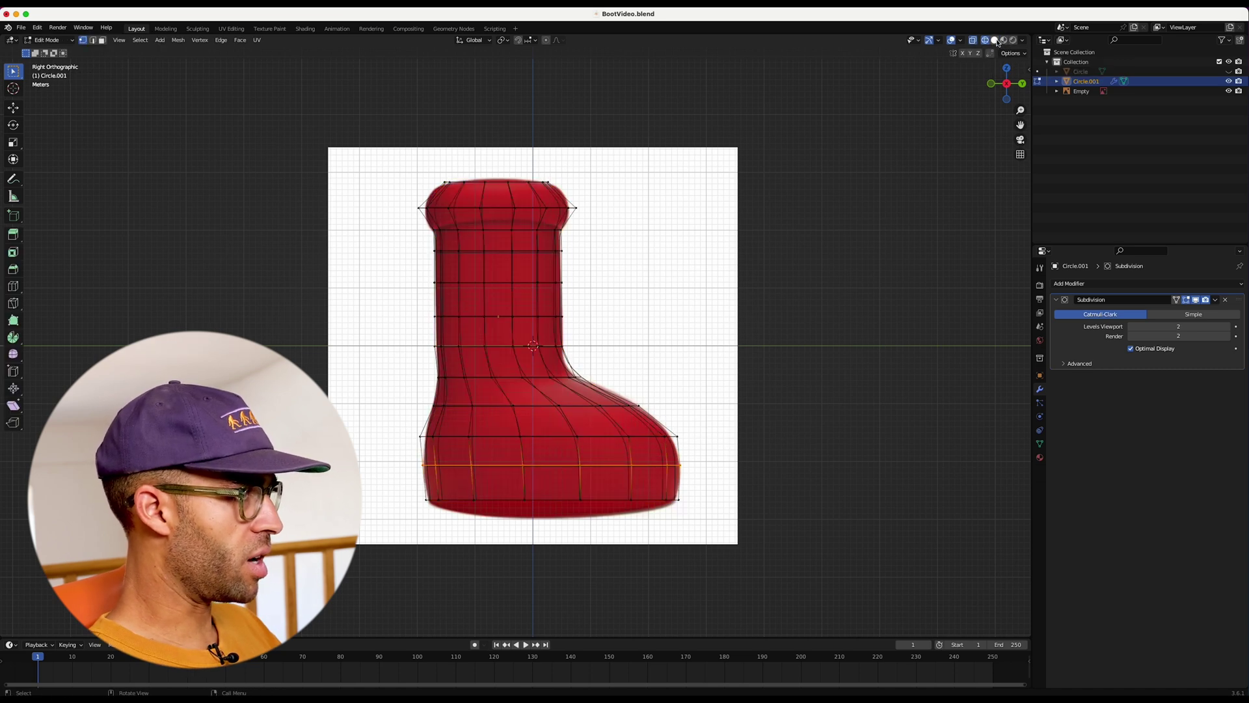
{"action": "left_click", "coordinate": [994, 41]}
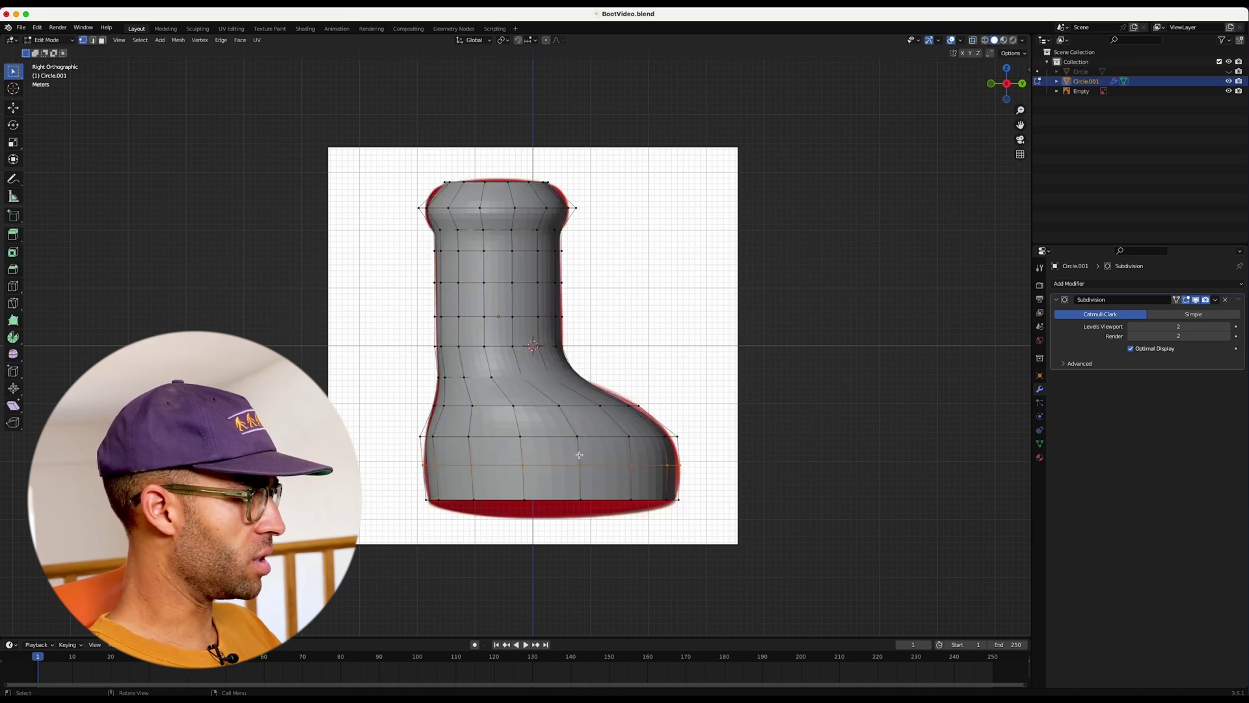
{"action": "key", "text": "s"}
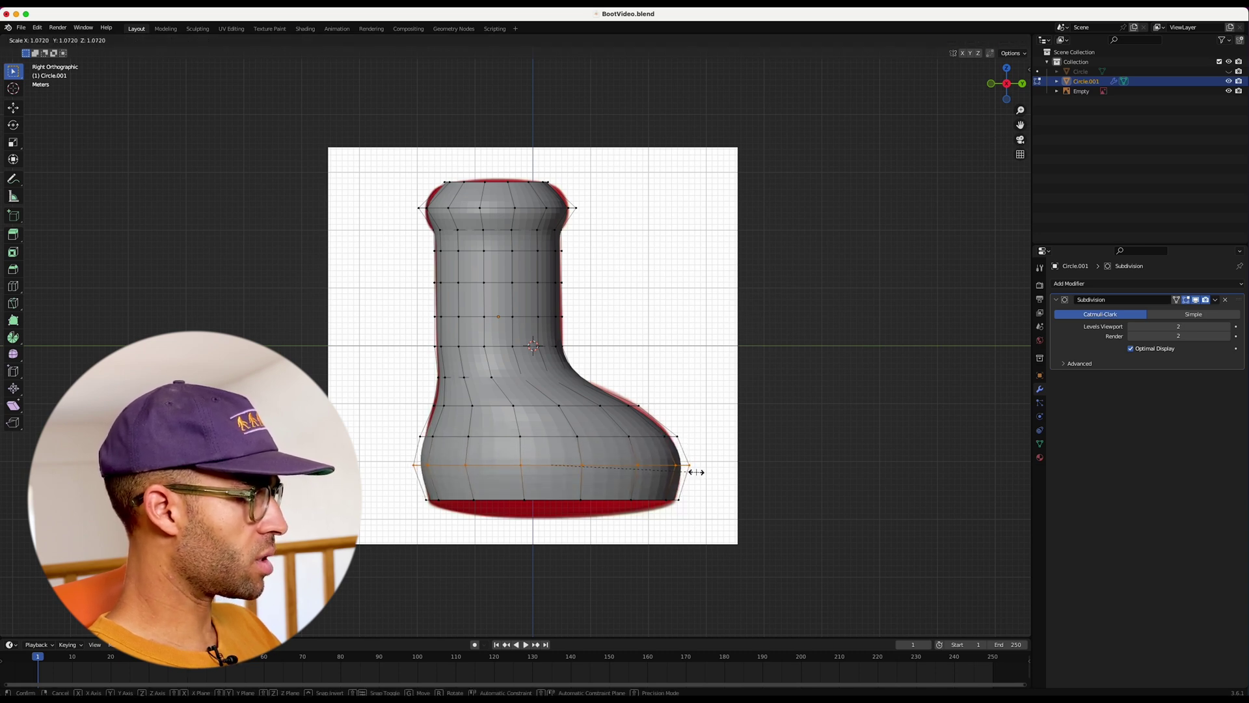
{"action": "left_click", "coordinate": [697, 472]}
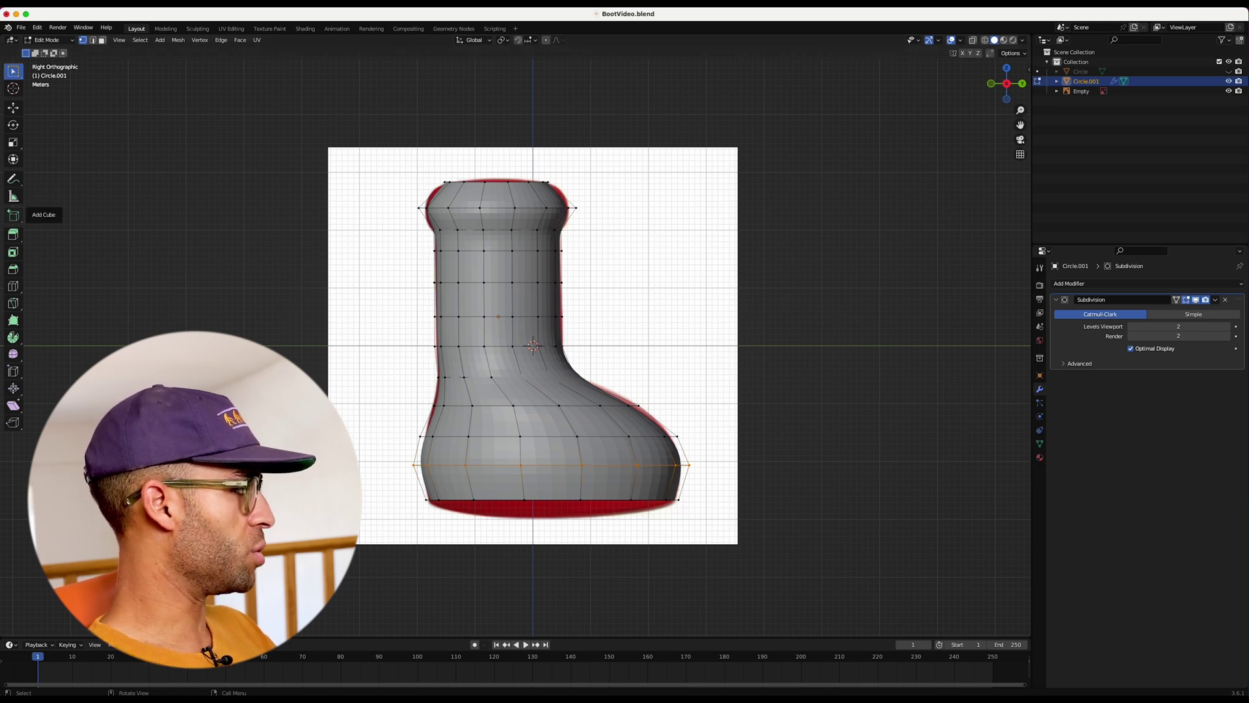
Add a single loop cut around the upper part of the cuff and scale it by about 1.09
{"action": "left_click", "coordinate": [13, 287]}
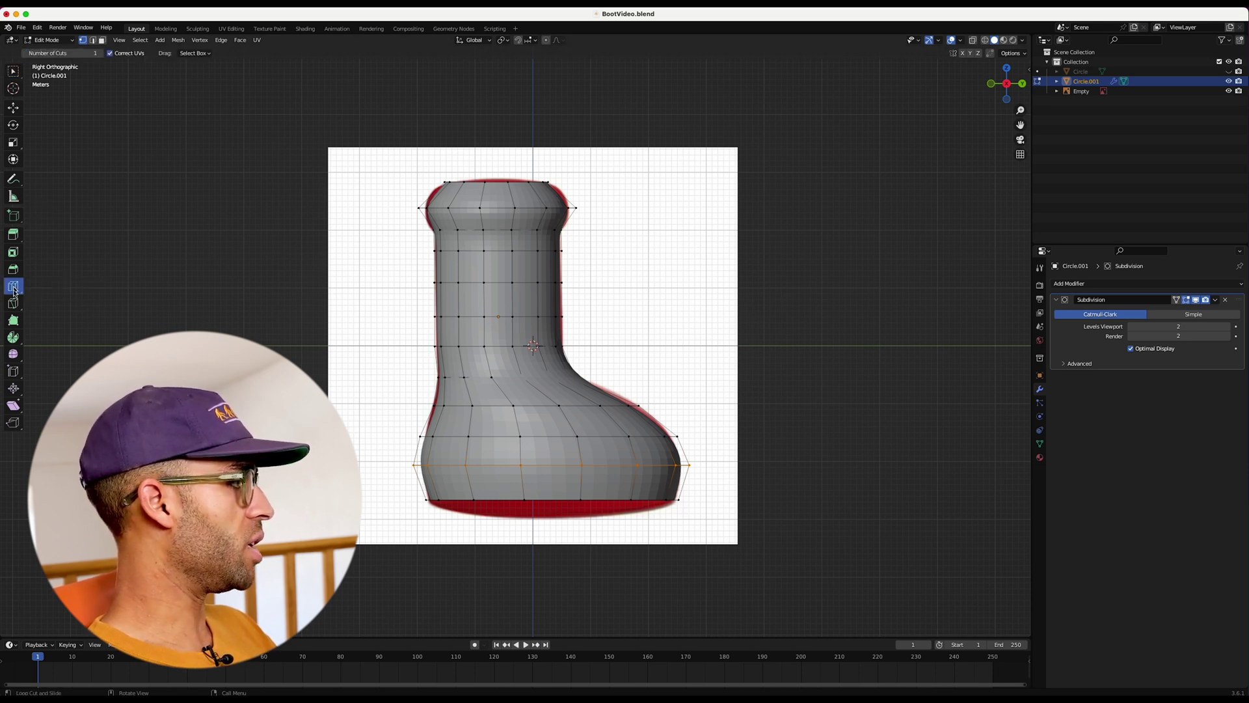
{"action": "left_click", "coordinate": [538, 198]}
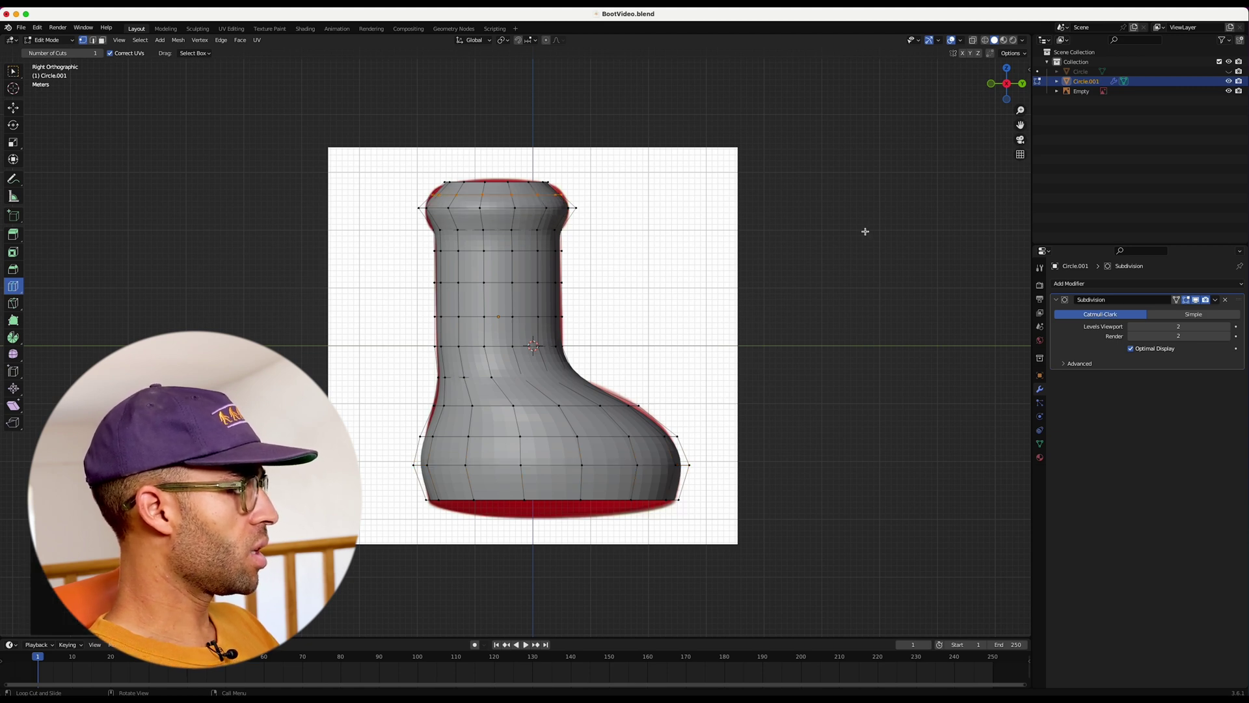
{"action": "key", "text": "s"}
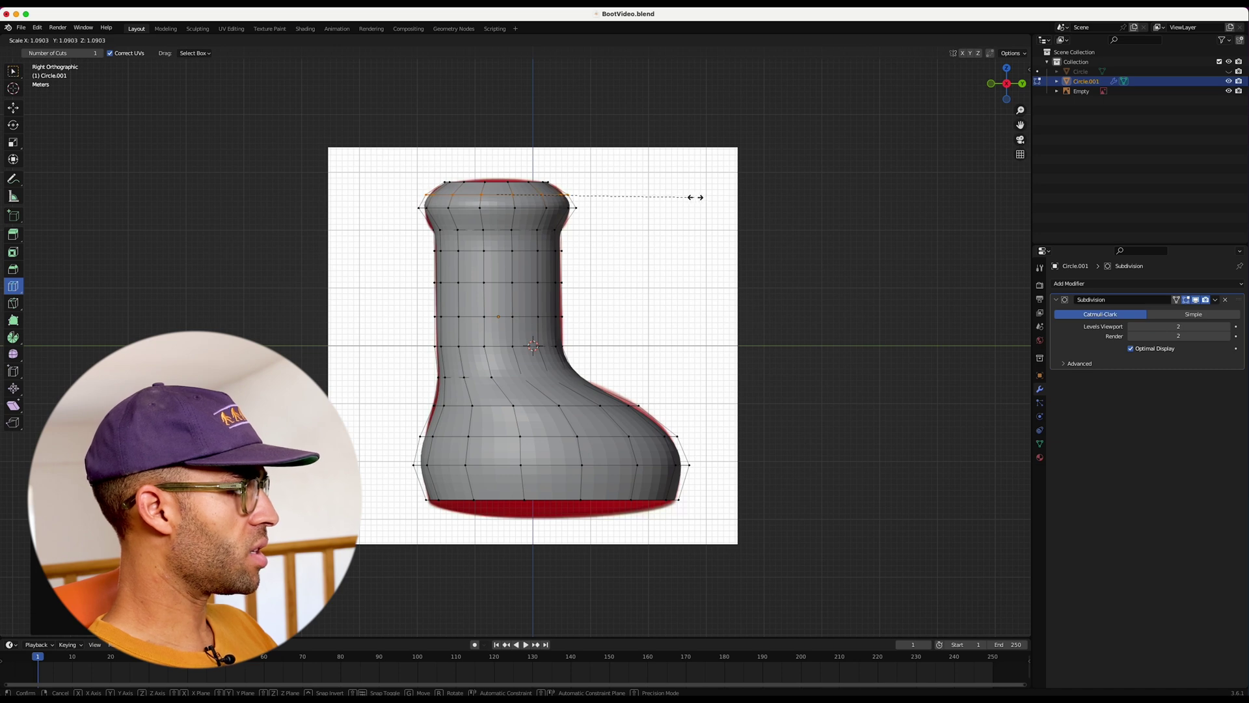
{"action": "left_click", "coordinate": [695, 197]}
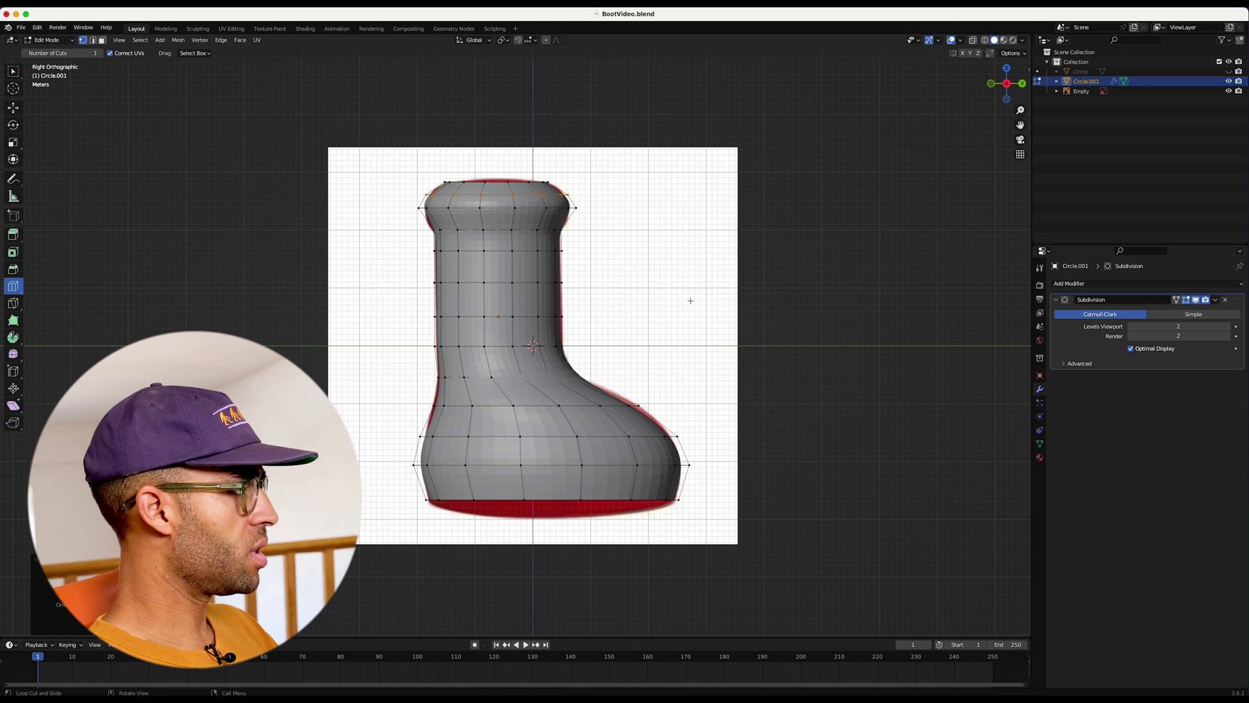
Move the upper cuff loop up along Z close to the rim and scale it by about 0.97
{"action": "key", "text": "g"}
{"action": "key", "text": "z"}
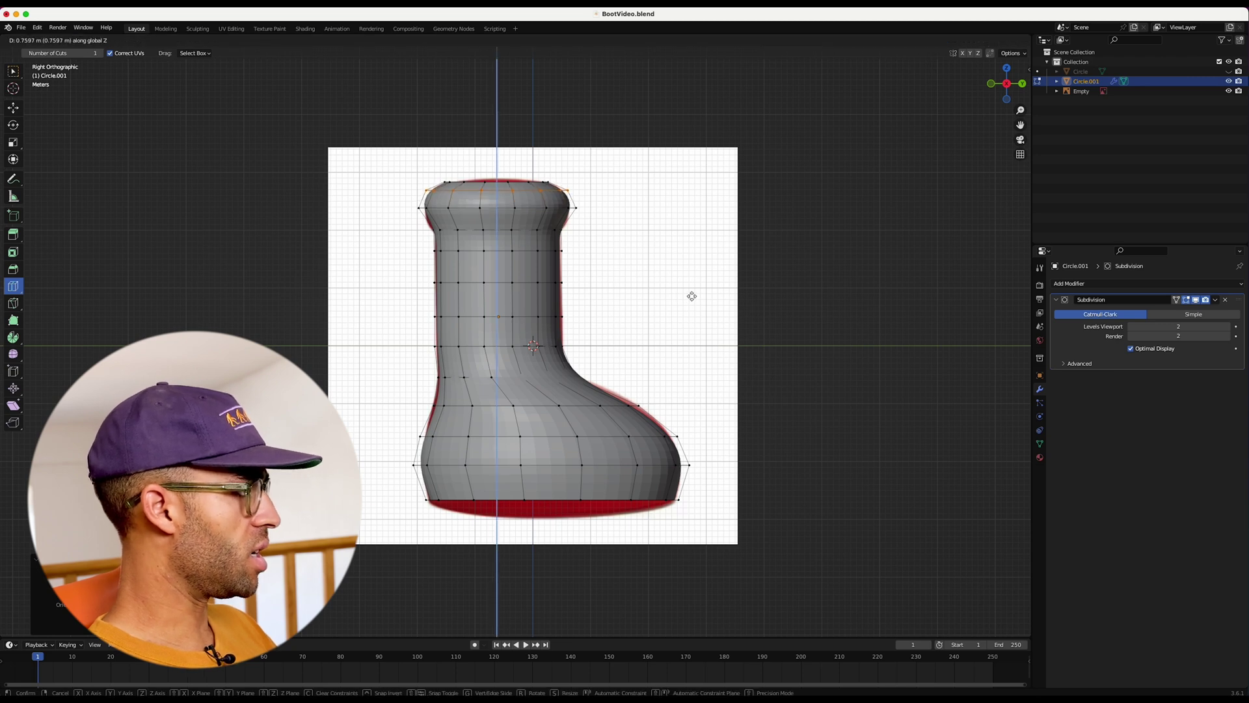
{"action": "left_click", "coordinate": [689, 293]}
{"action": "key", "text": "s"}
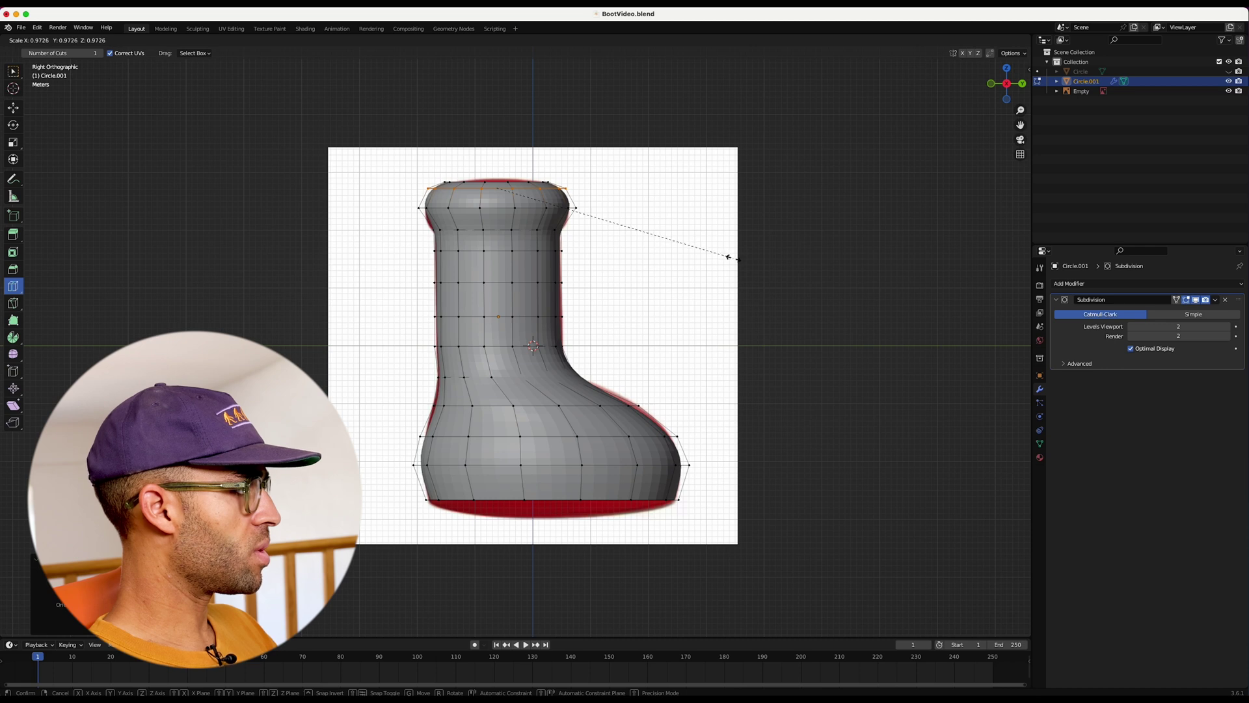
{"action": "left_click", "coordinate": [734, 258]}
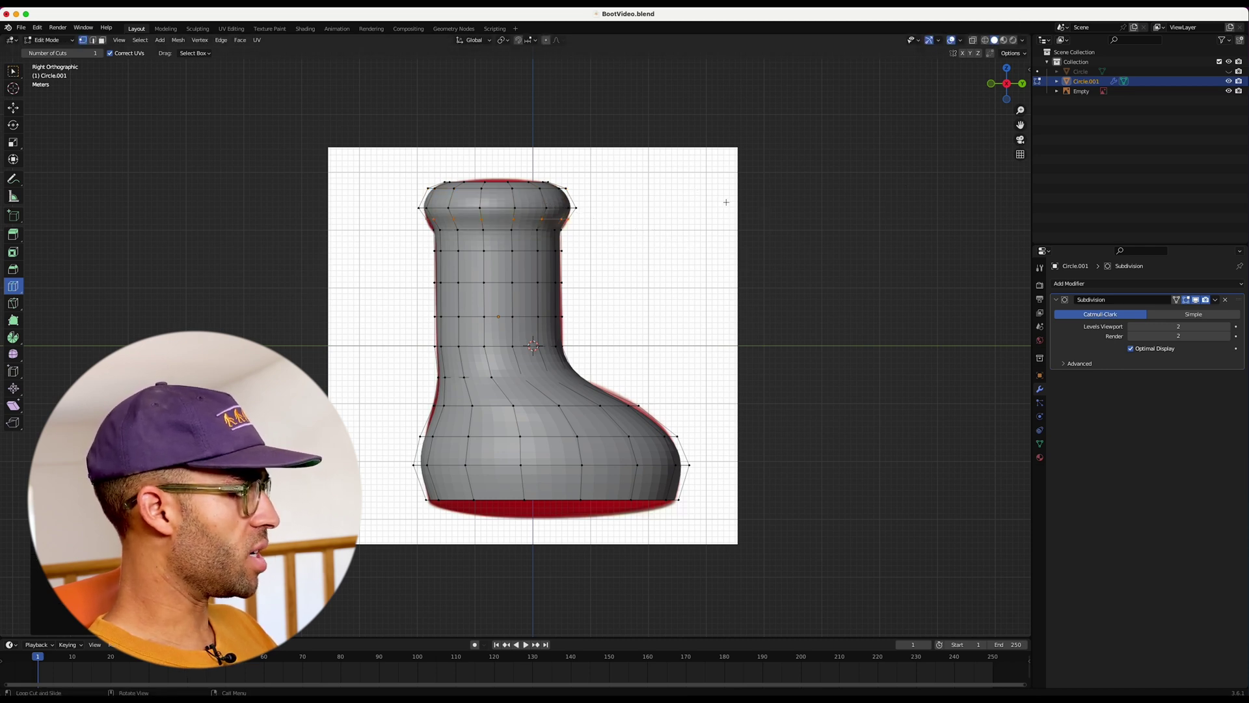
Add an edge loop around the lower cuff, adjust its scale slightly, and hide and unhide the boot mesh to compare it with the reference
{"action": "key", "text": "s"}
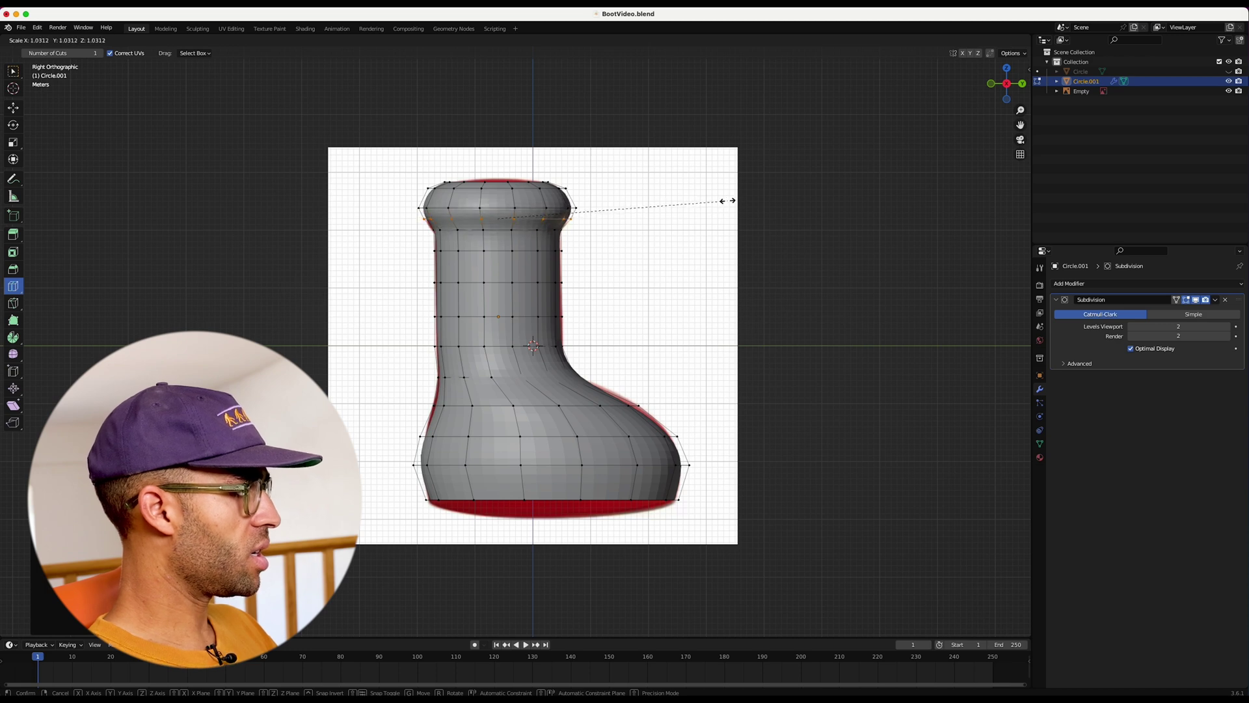
{"action": "left_click", "coordinate": [724, 201]}
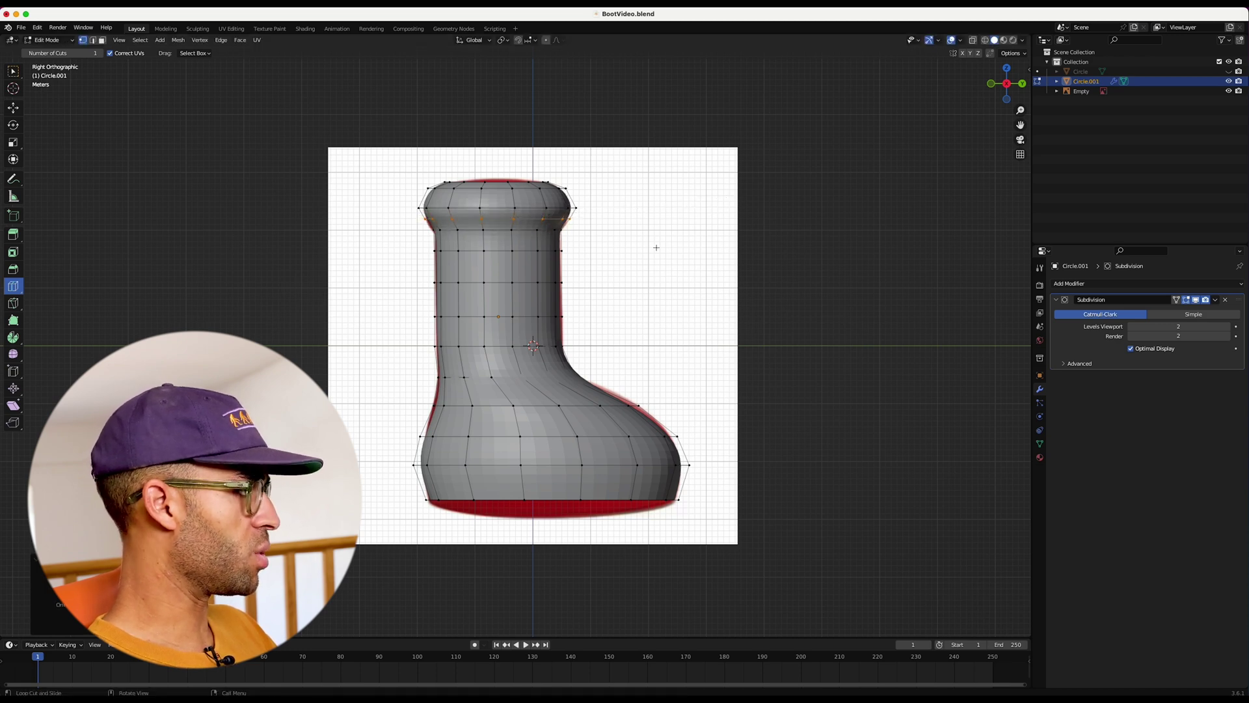
{"action": "key", "text": "Tab"}
{"action": "left_click", "coordinate": [1229, 80]}
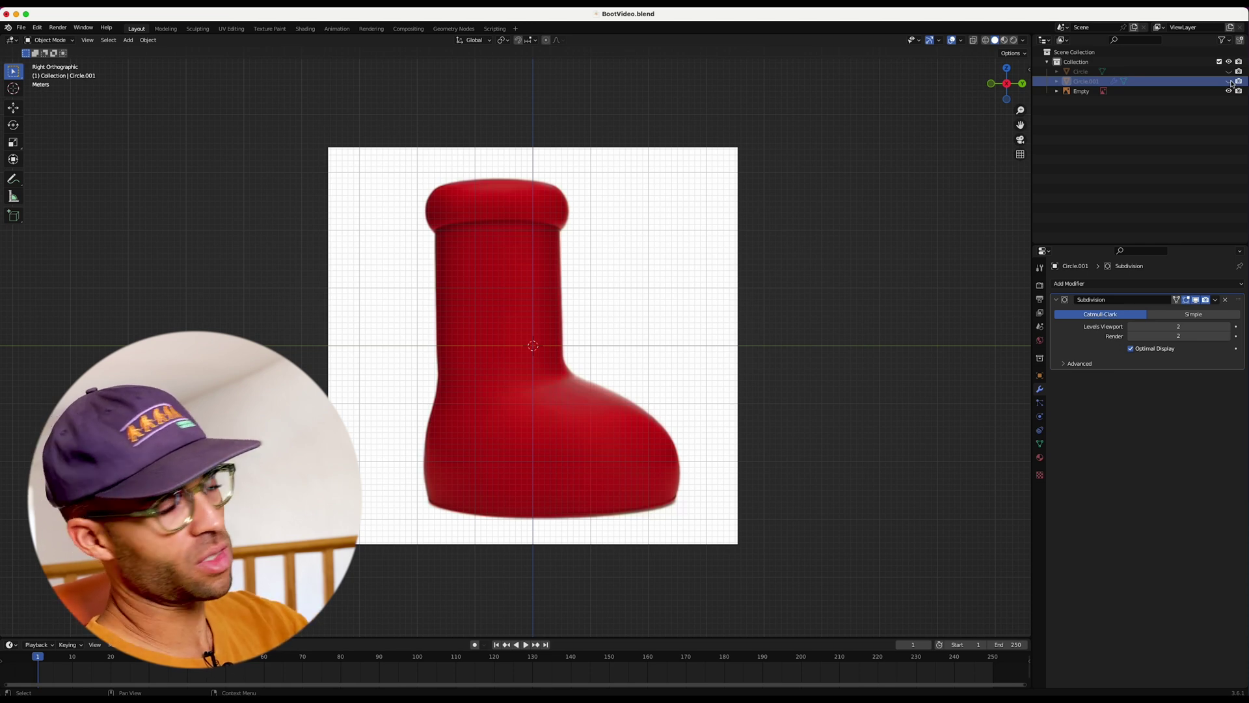
{"action": "left_click", "coordinate": [1229, 82]}
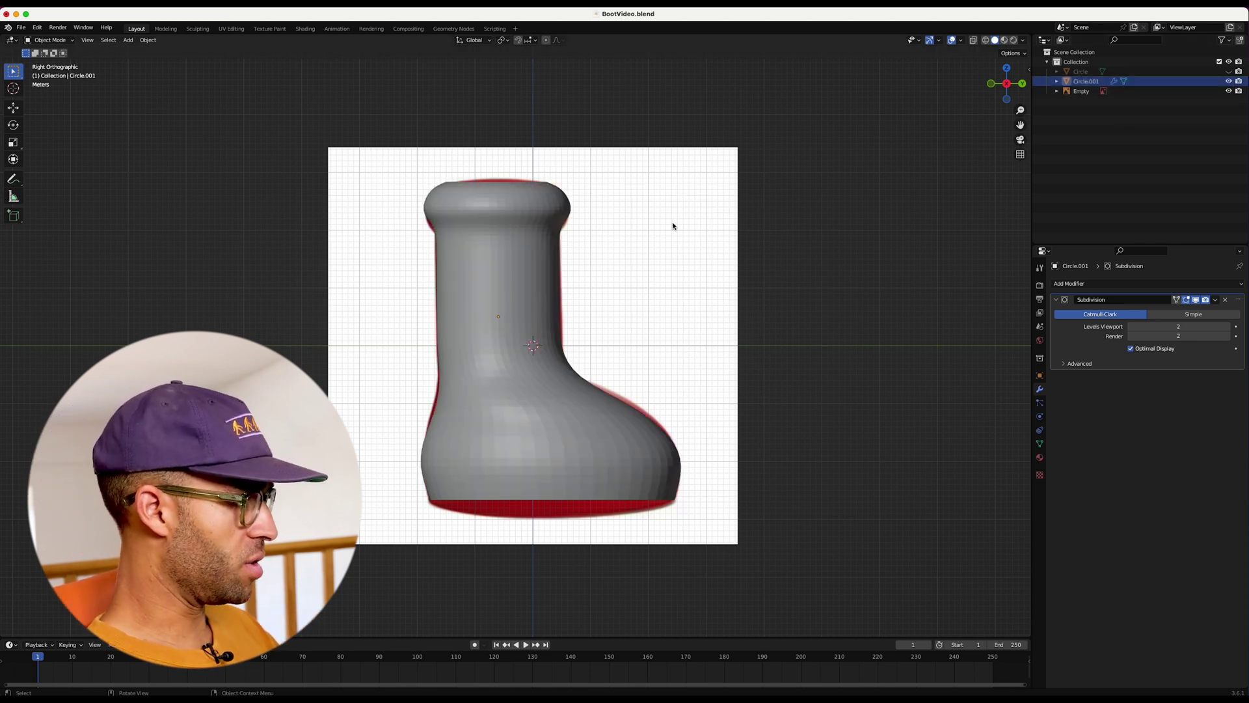
{"action": "key", "text": "Tab"}
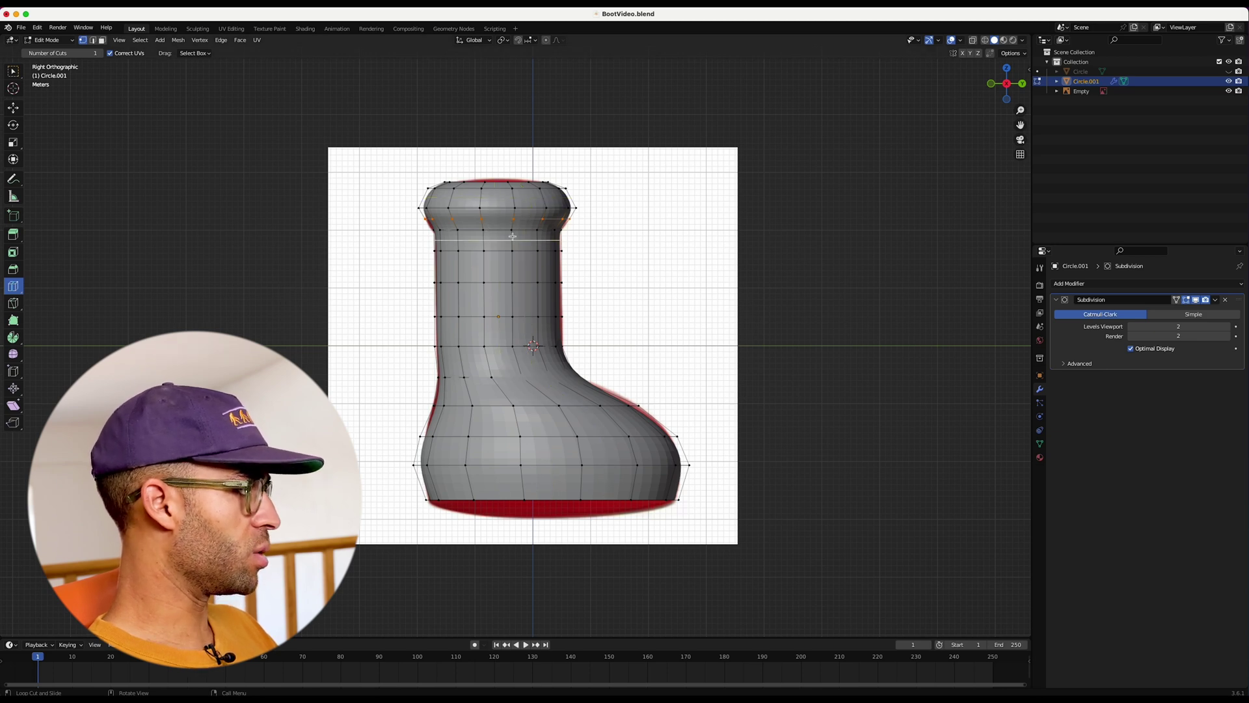
Add a loop cut just below the cuff and slide it up against the cuff's base to sharpen the crease
{"action": "left_click", "coordinate": [541, 225]}
{"action": "scroll", "coordinate": [434, 259], "scroll_direction": "up", "scroll_amount": 4}
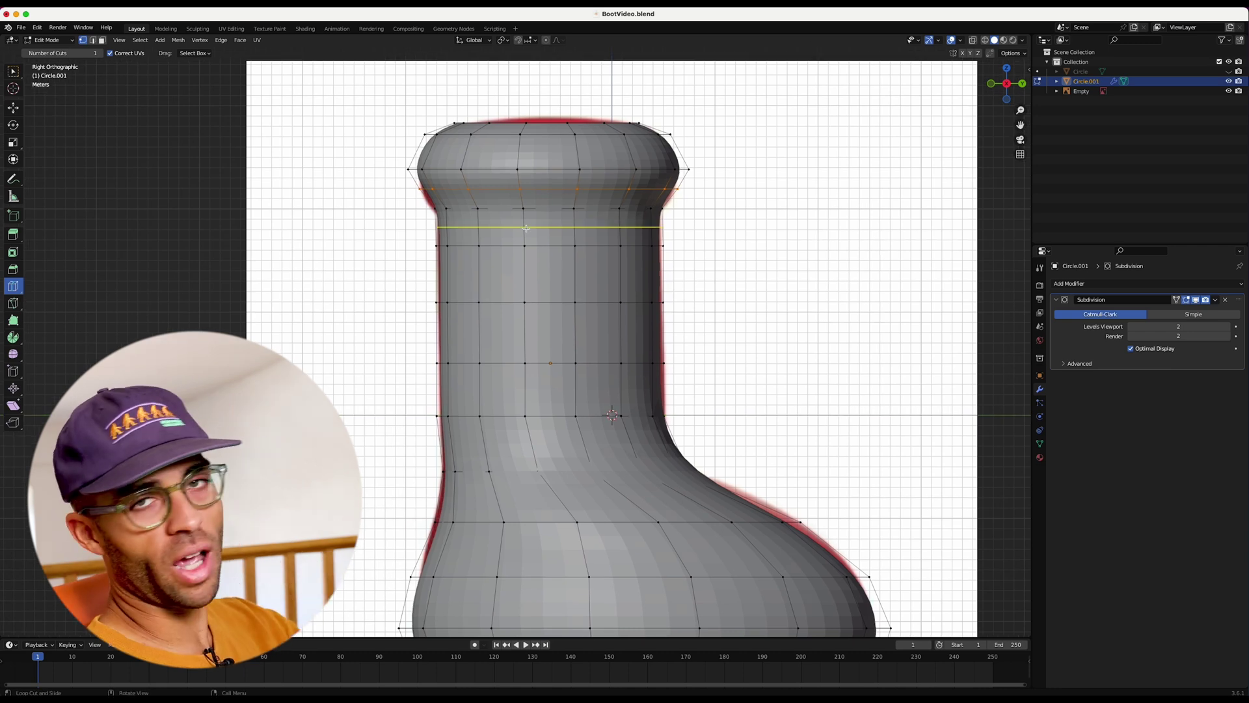
{"action": "left_click_drag", "start_coordinate": [489, 228], "coordinate": [491, 207]}
{"action": "key", "text": "Tab"}
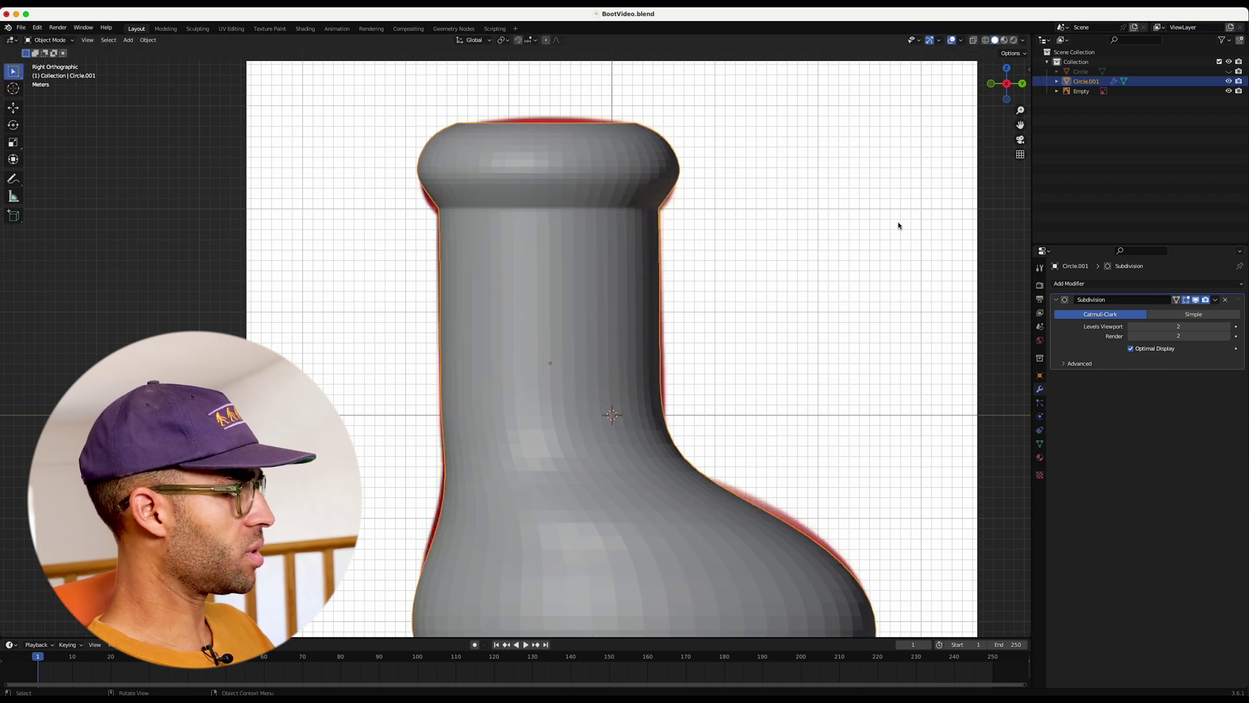
{"action": "key", "text": "Tab"}
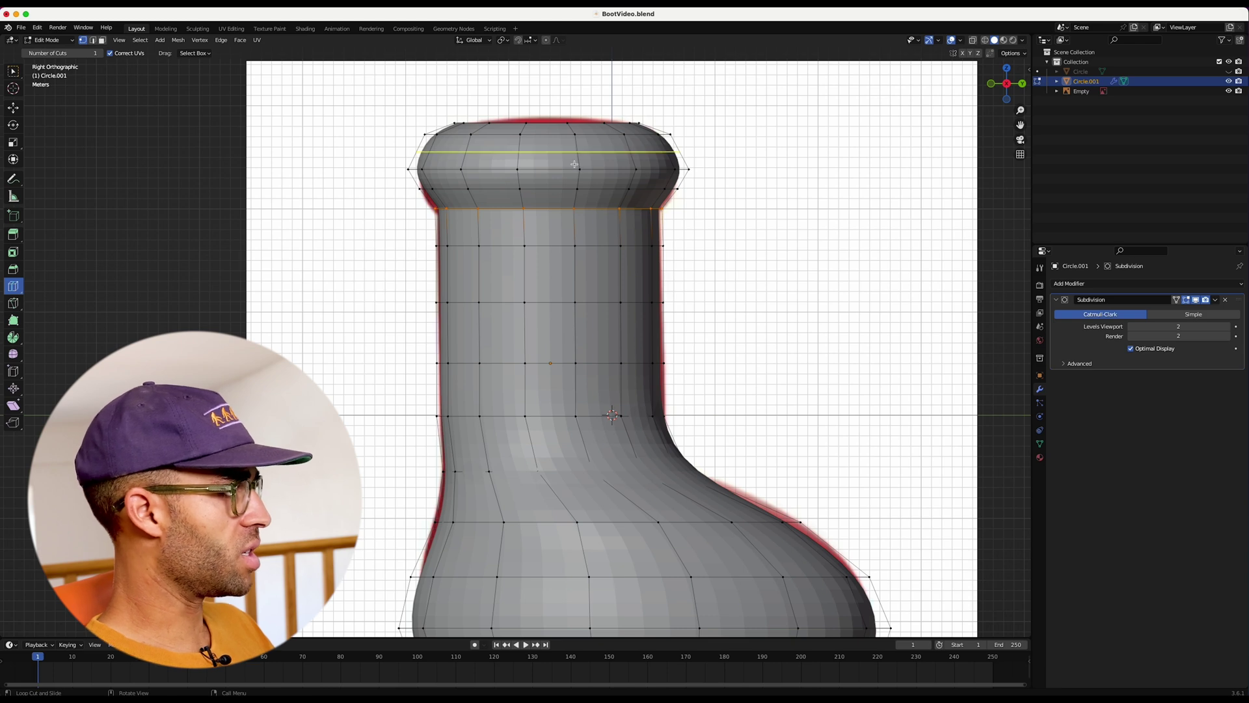
Select the cuff's widest ring, move it about 0.6 m up, and scale it by about 0.97
{"action": "left_click", "coordinate": [13, 73]}
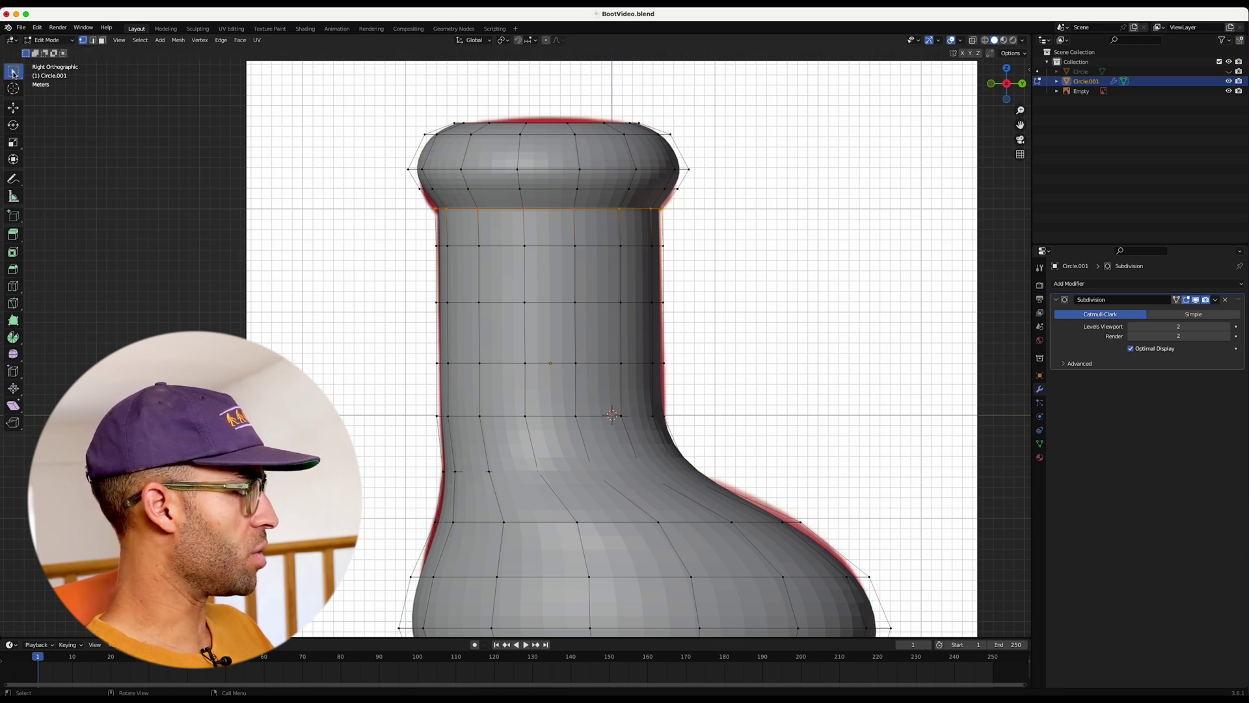
{"action": "left_click", "coordinate": [986, 40]}
{"action": "left_click_drag", "start_coordinate": [391, 148], "coordinate": [737, 177]}
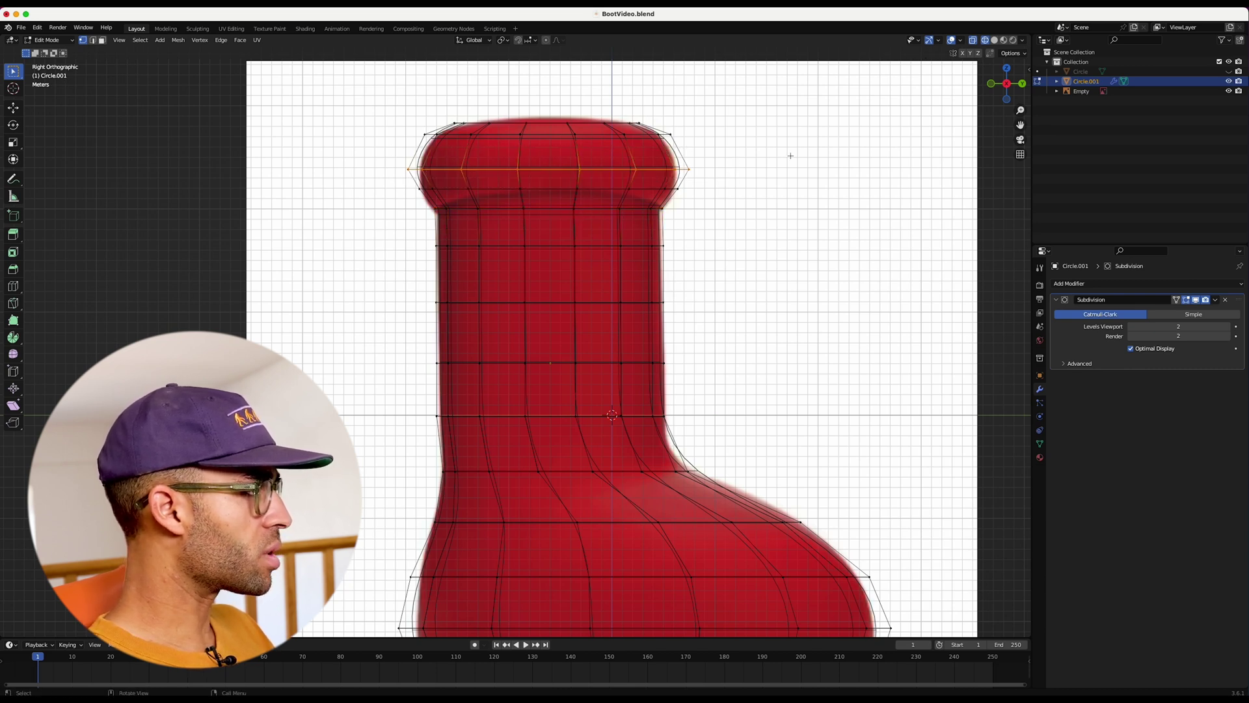
{"action": "left_click", "coordinate": [995, 40]}
{"action": "key", "text": "g"}
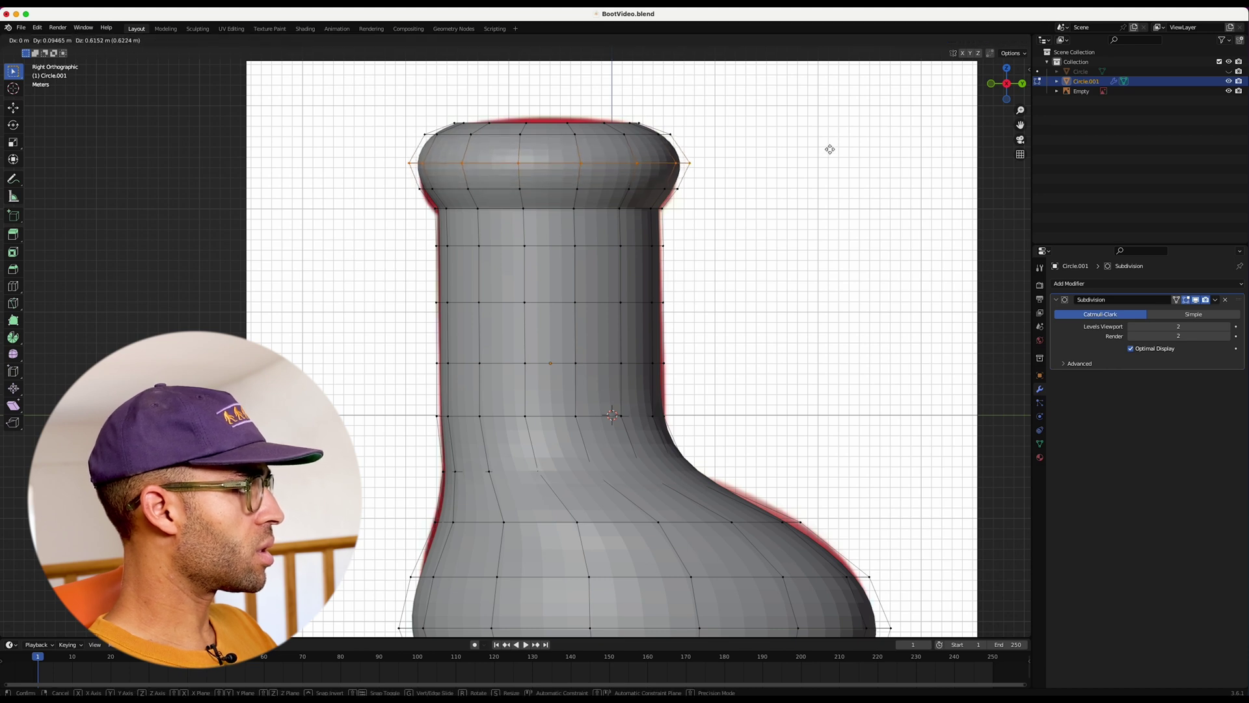
{"action": "left_click", "coordinate": [832, 149]}
{"action": "key", "text": "s"}
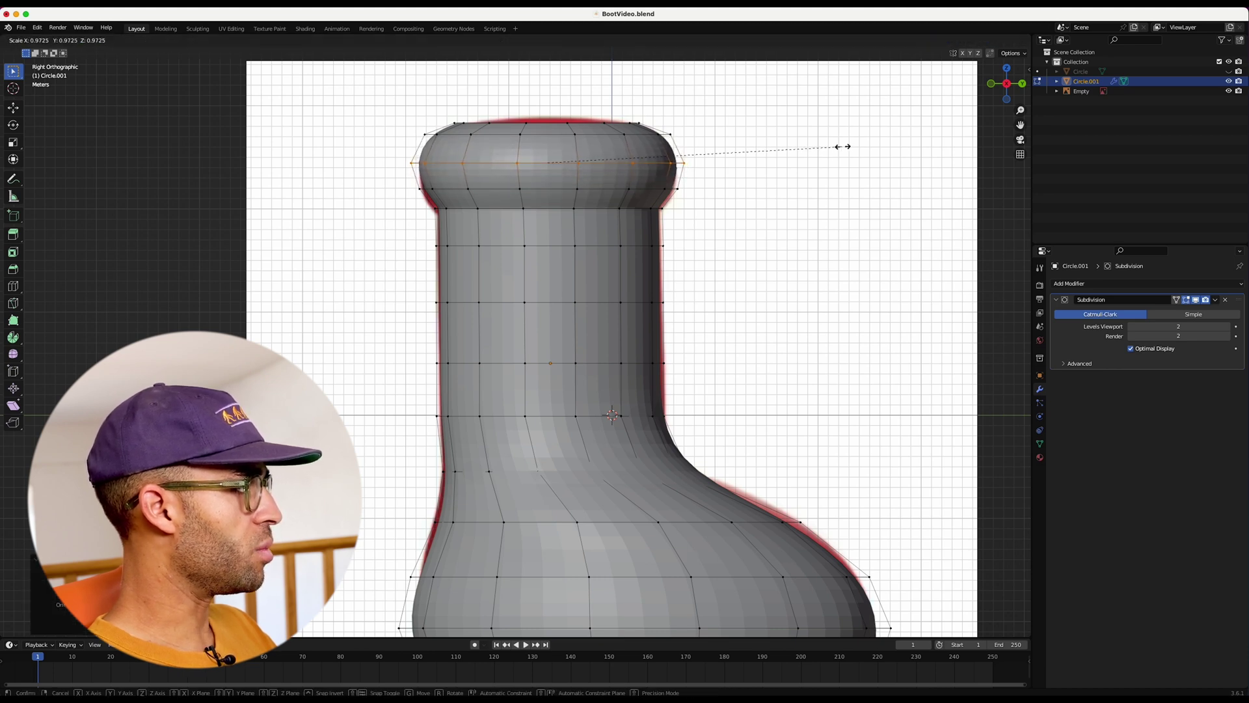
{"action": "left_click", "coordinate": [843, 146]}
{"action": "key", "text": "Tab"}
{"action": "scroll", "coordinate": [1020, 109], "scroll_direction": "down", "scroll_amount": 4}
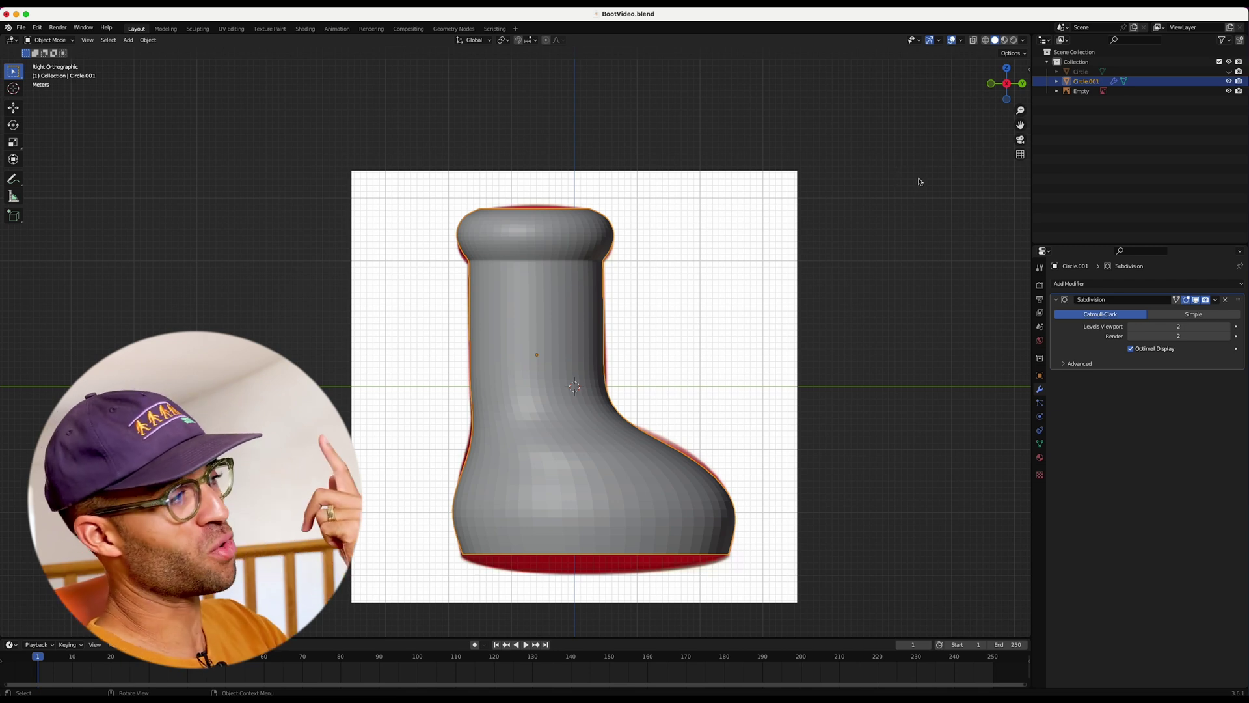
Select the foot's lower rings and, in back view with solid shading, narrow them along X by about 0.89
{"action": "left_click_drag", "start_coordinate": [638, 383], "coordinate": [429, 475]}
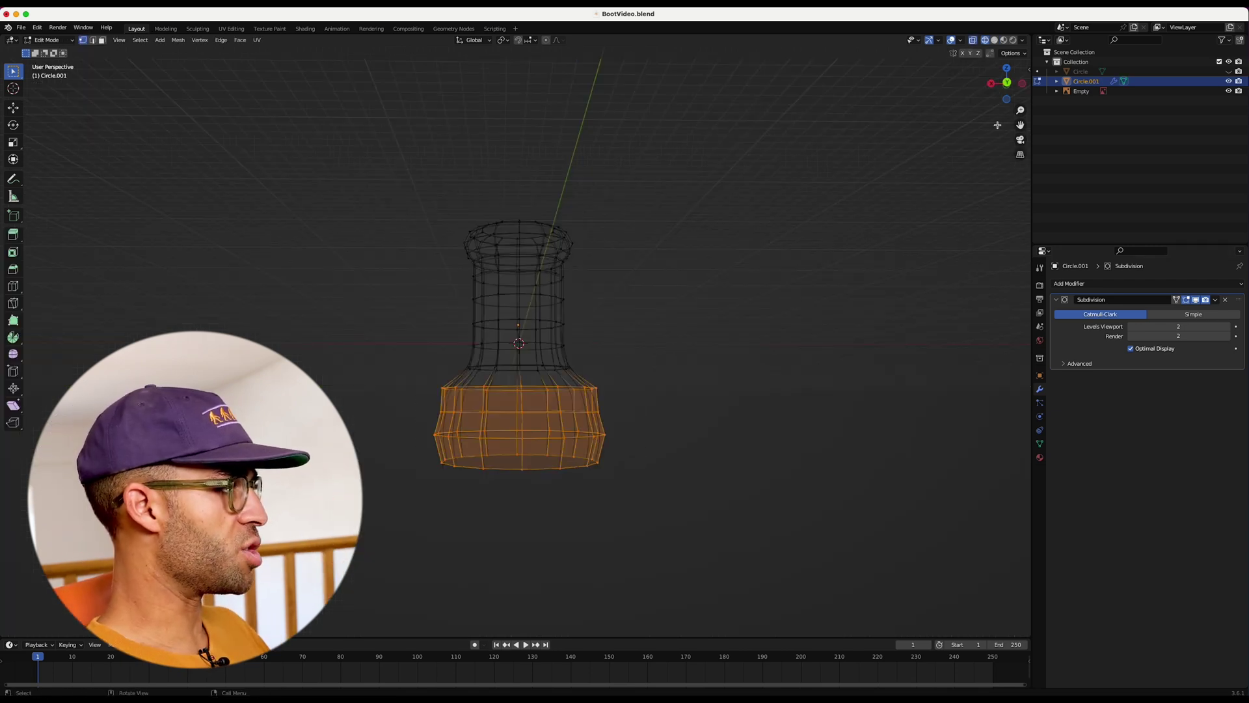
{"action": "left_click", "coordinate": [995, 39]}
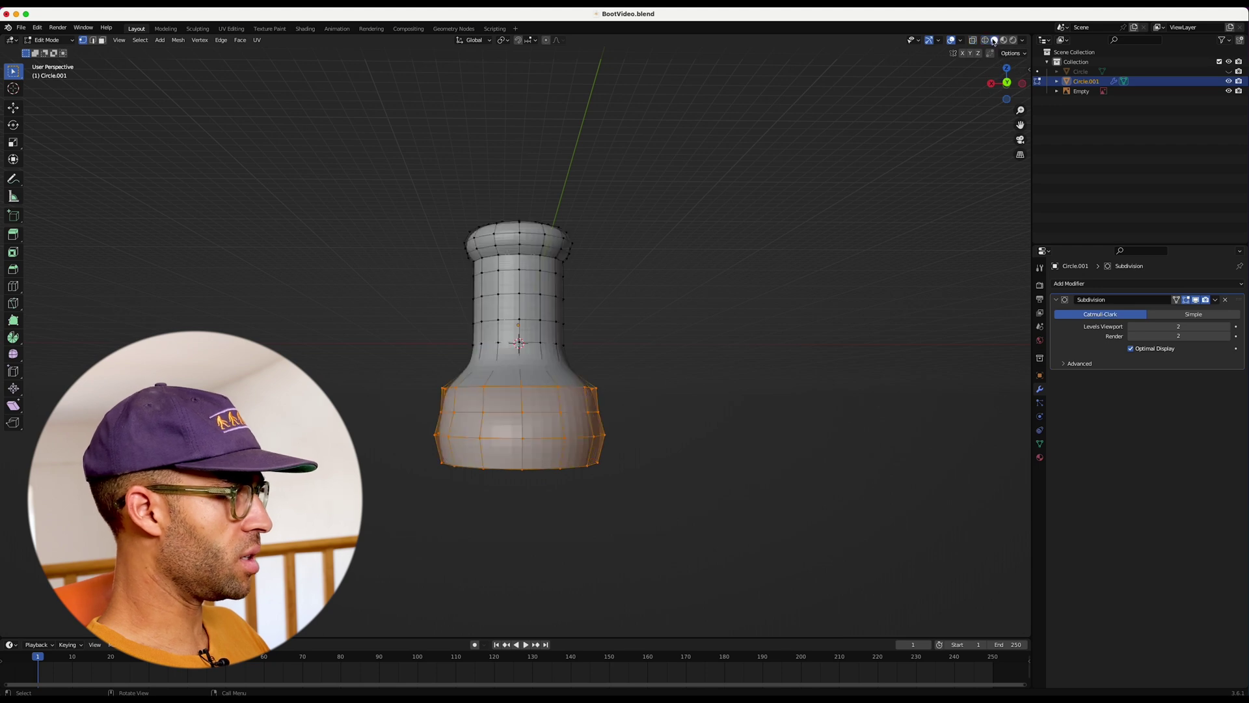
{"action": "left_click", "coordinate": [1007, 83]}
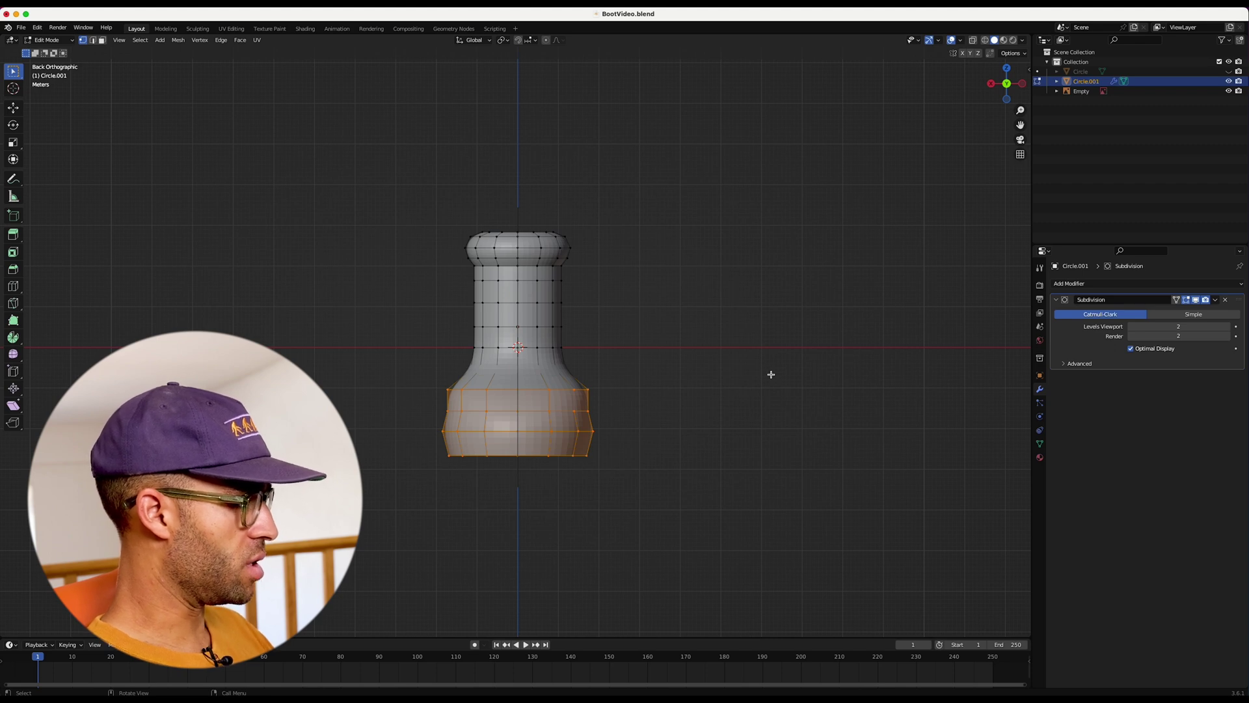
{"action": "key", "text": "s"}
{"action": "key", "text": "x"}
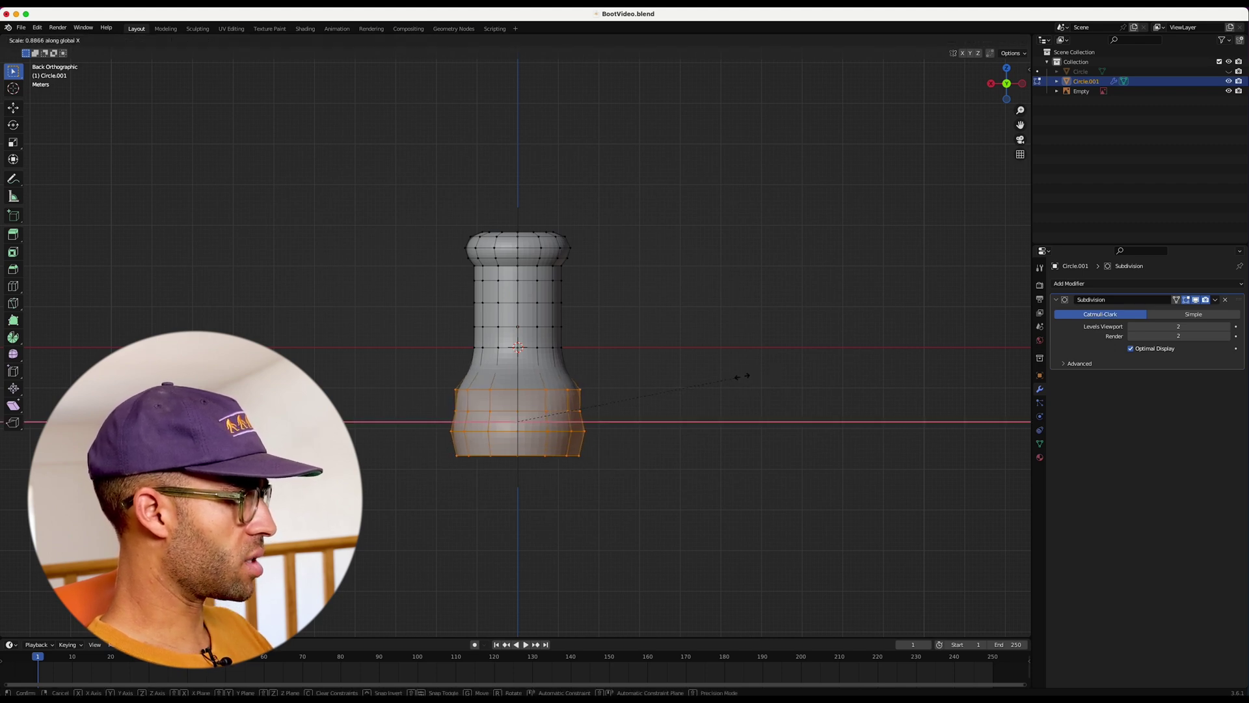
{"action": "left_click", "coordinate": [748, 375]}
{"action": "left_click", "coordinate": [642, 415]}
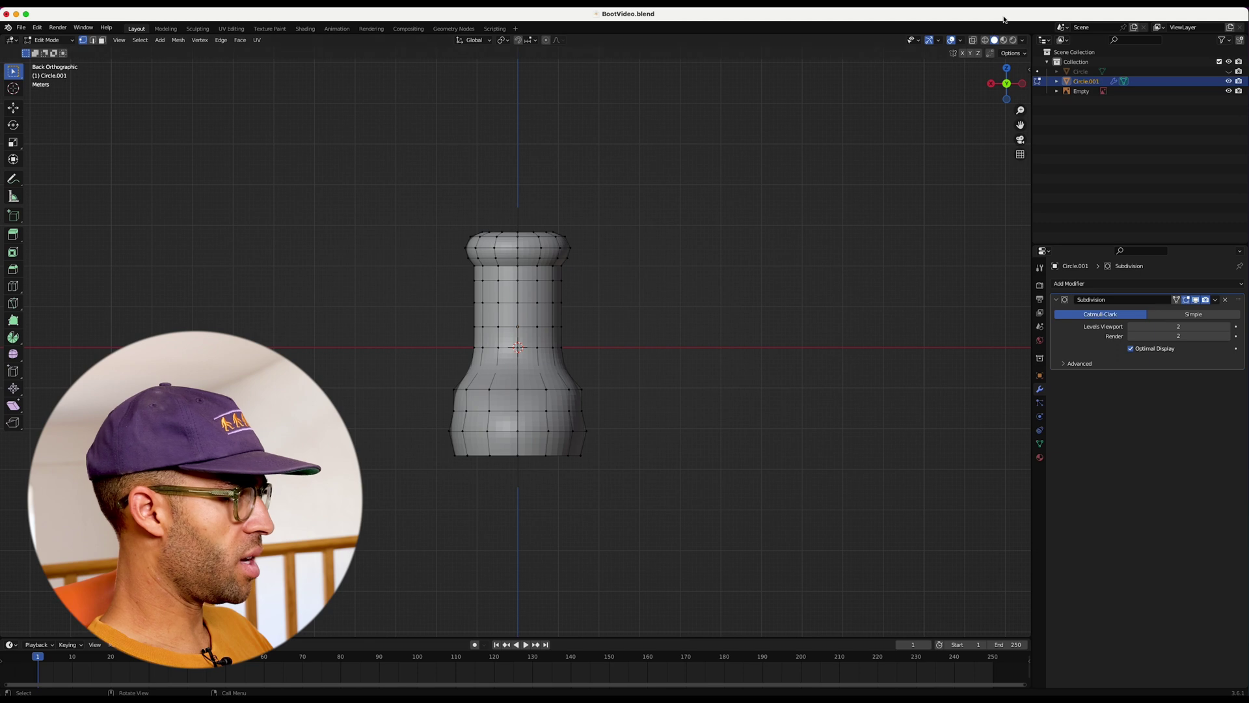
Select the foot's widest ring just above the base and scale it along X by about 0.96
{"action": "left_click", "coordinate": [987, 41]}
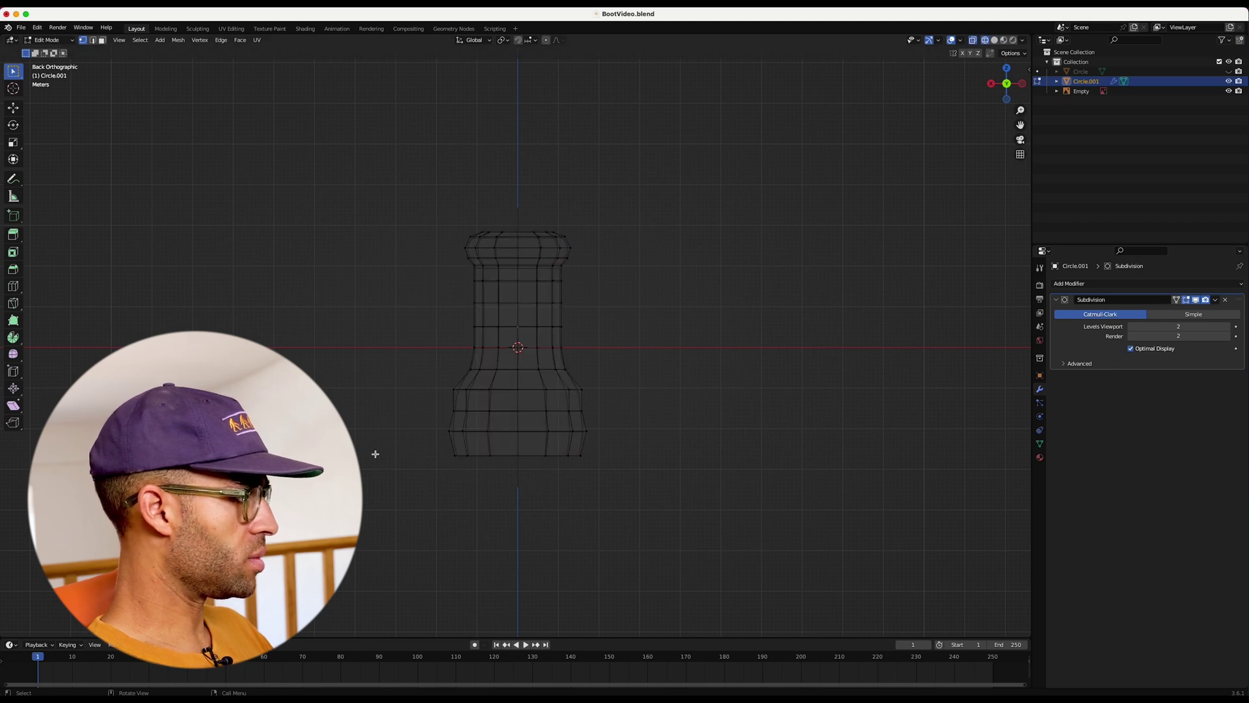
{"action": "left_click_drag", "start_coordinate": [422, 424], "coordinate": [633, 441]}
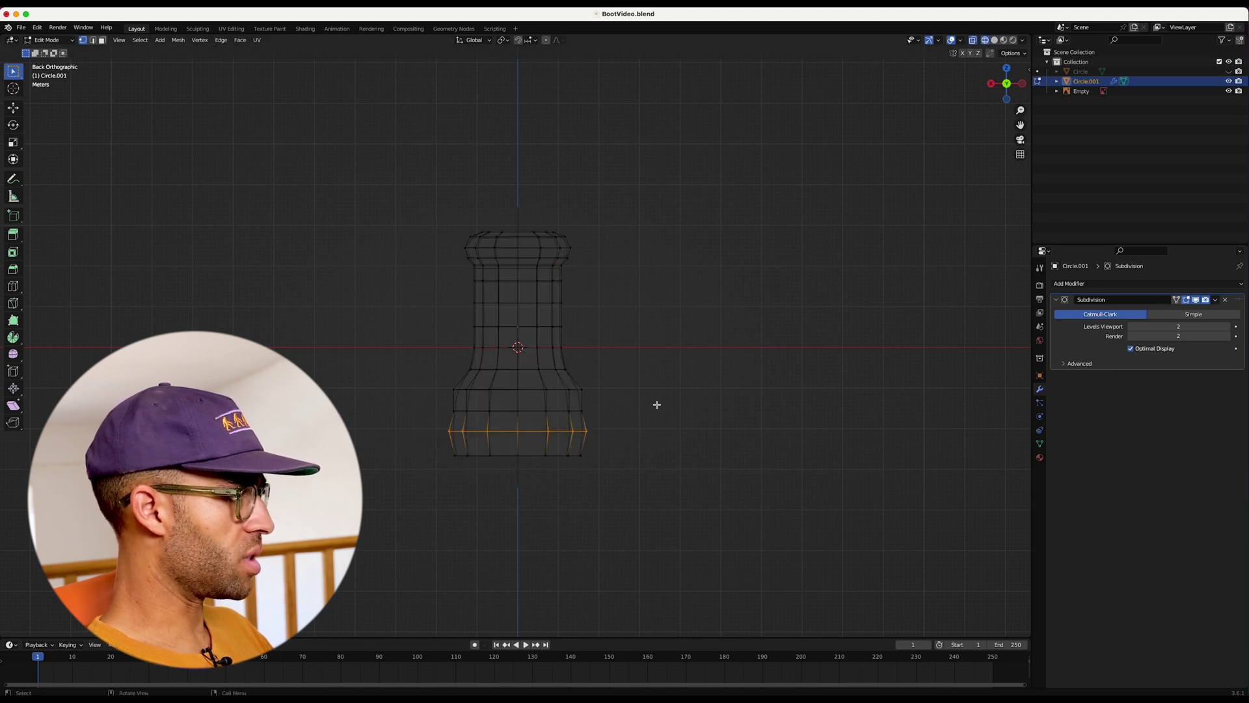
{"action": "left_click", "coordinate": [995, 41]}
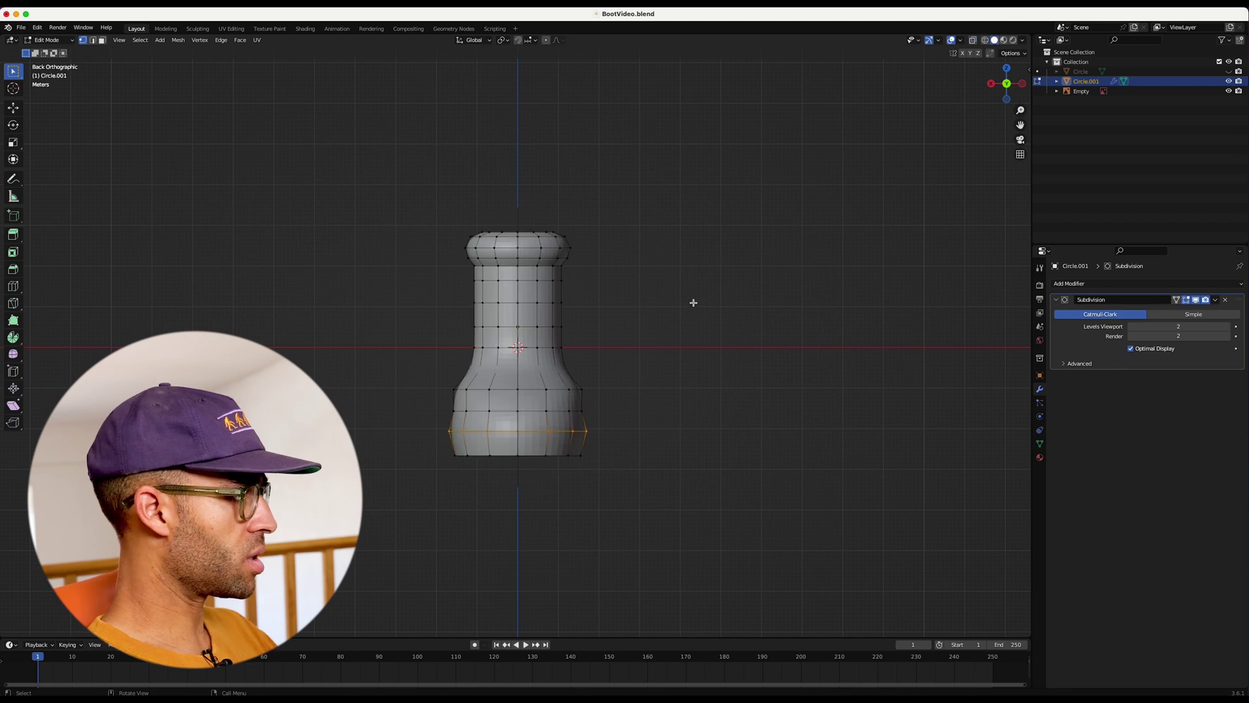
{"action": "key", "text": "s"}
{"action": "key", "text": "x"}
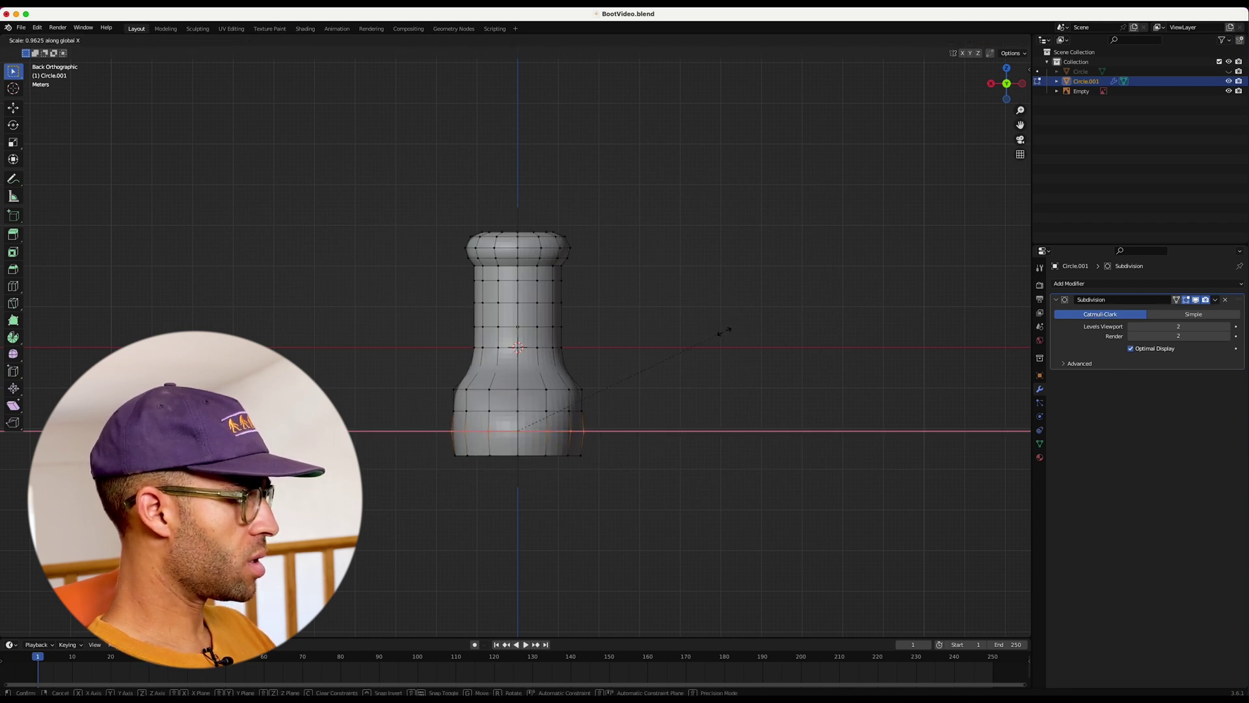
{"action": "left_click", "coordinate": [724, 331]}
{"action": "left_click", "coordinate": [698, 362]}
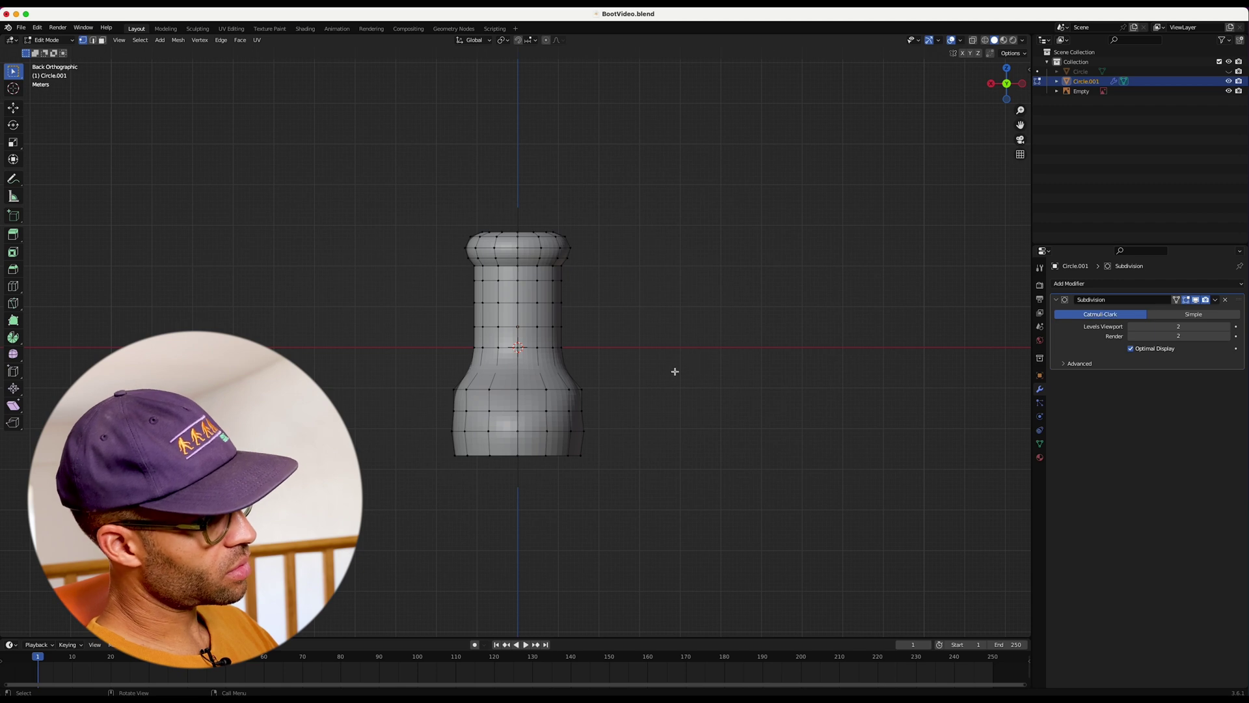
Re-enter Edit Mode on the boot mesh and select the edge loop around its top opening
{"action": "left_click", "coordinate": [446, 406], "text": "alt"}
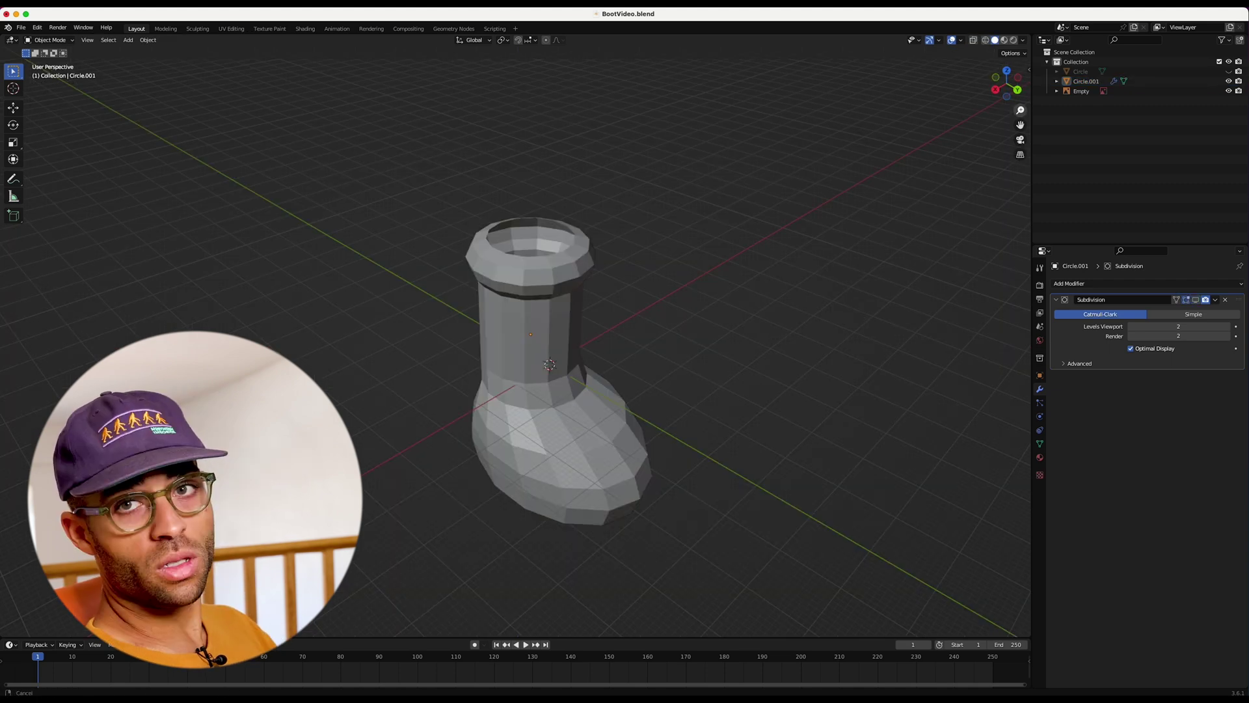
{"action": "left_click", "coordinate": [553, 289]}
{"action": "key", "text": "Tab"}
{"action": "middle_click_drag", "start_coordinate": [664, 267], "coordinate": [568, 241]}
{"action": "scroll", "coordinate": [630, 232], "scroll_direction": "left", "scroll_amount": 5}
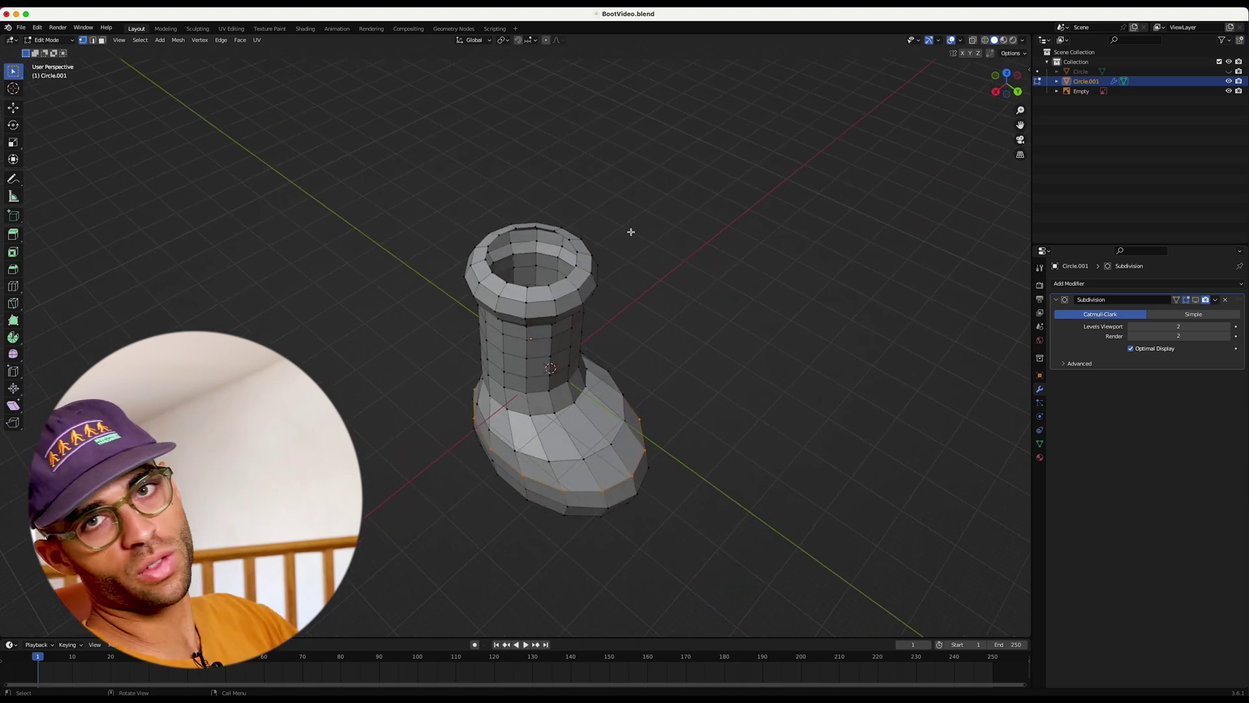
{"action": "left_click", "coordinate": [520, 228], "text": "alt"}
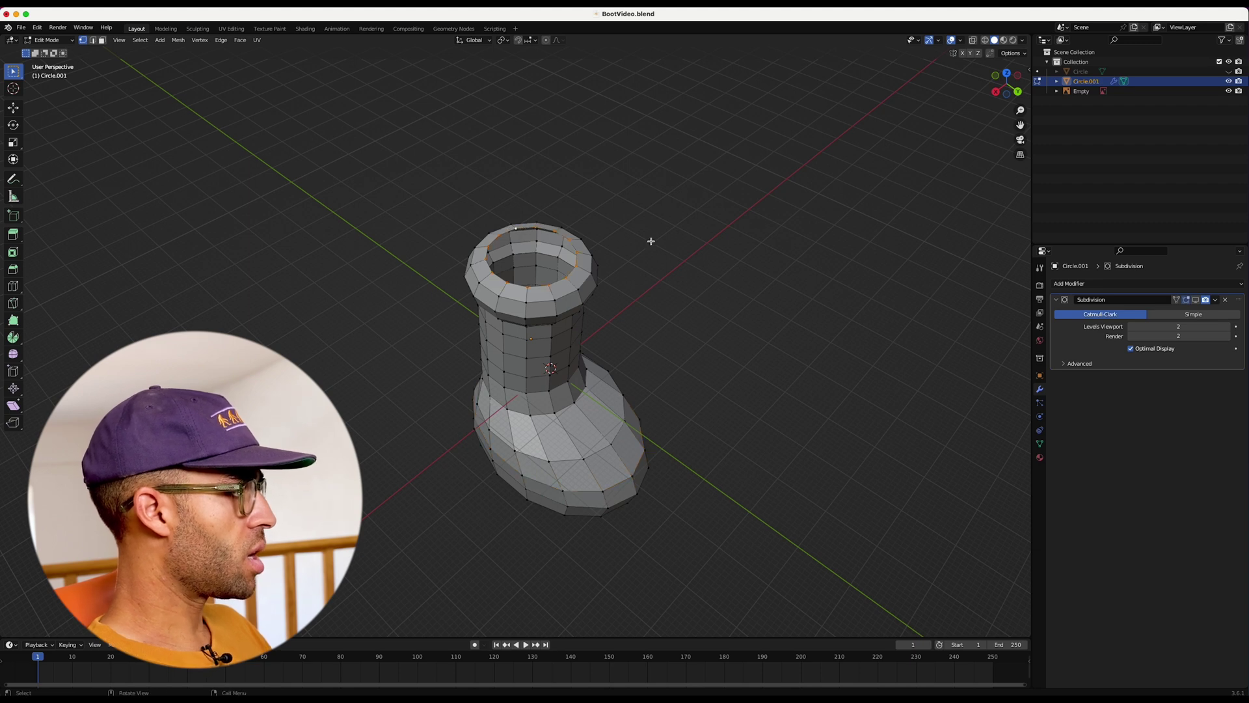
In side wireframe view, extrude the opening's loop down along Z about 4.5 m inside the cuff
{"action": "left_click_drag", "start_coordinate": [1021, 110], "coordinate": [754, 145]}
{"action": "middle_click_drag", "start_coordinate": [669, 217], "coordinate": [784, 170]}
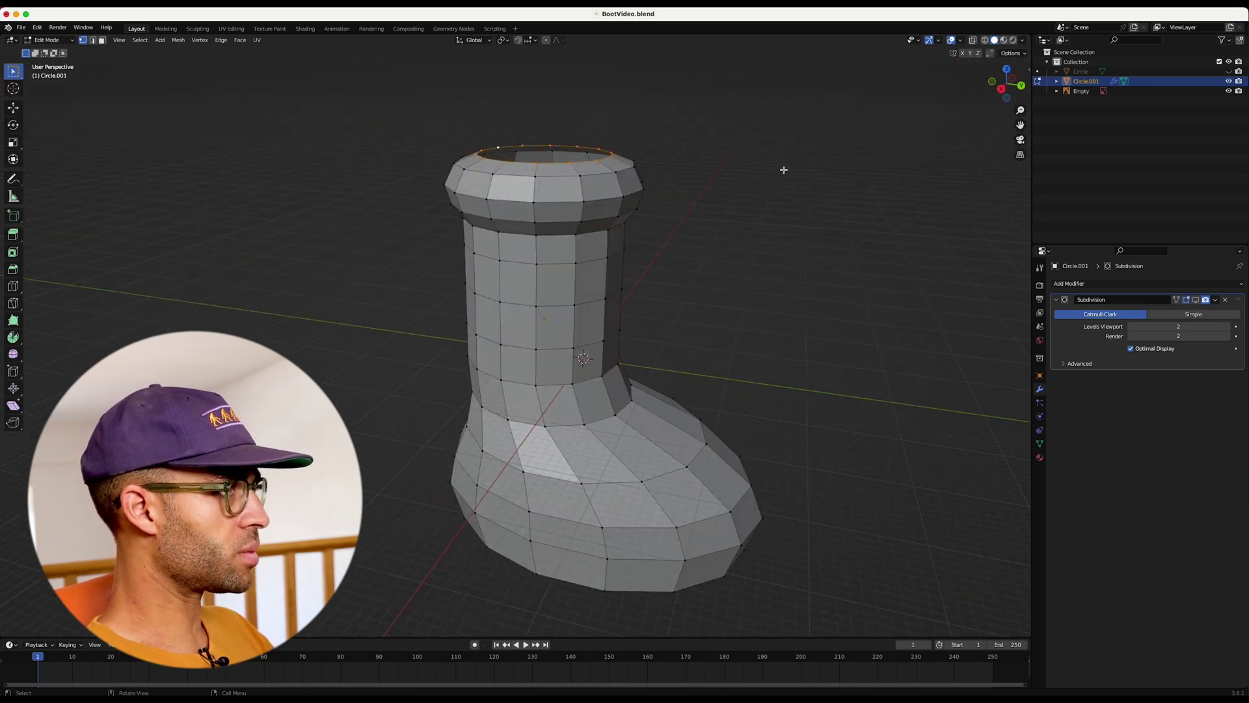
{"action": "left_click", "coordinate": [1001, 89]}
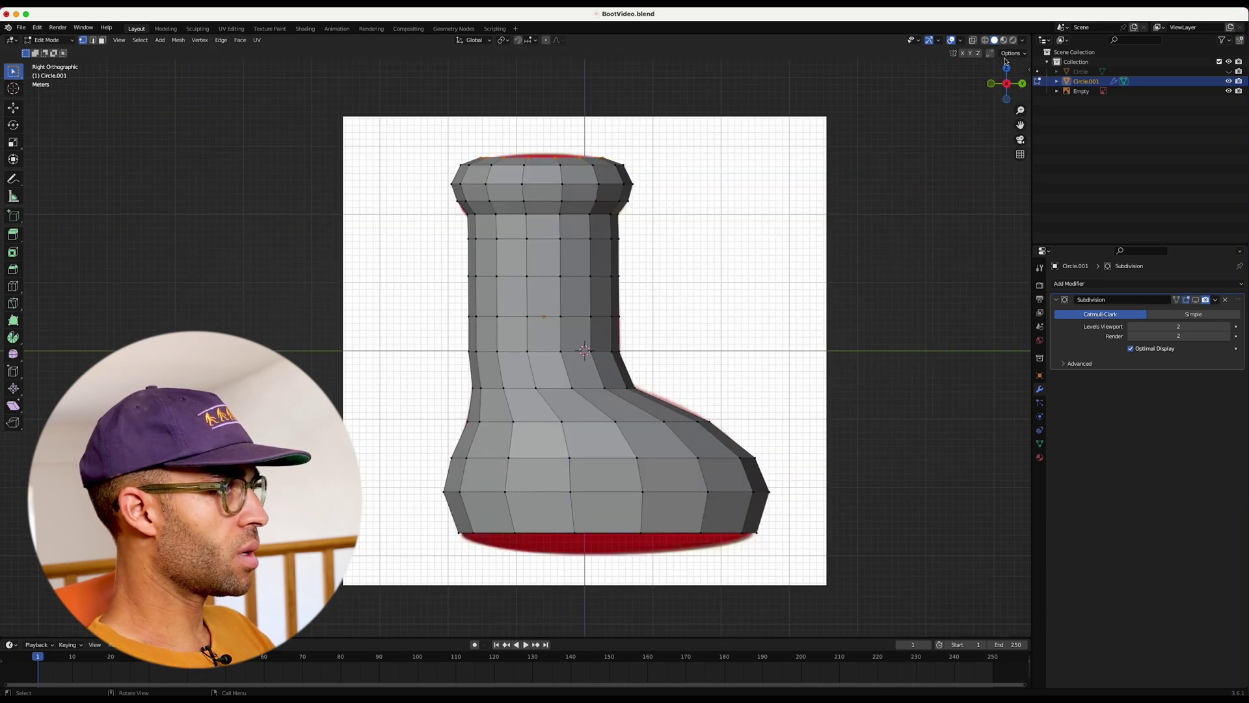
{"action": "left_click", "coordinate": [988, 42]}
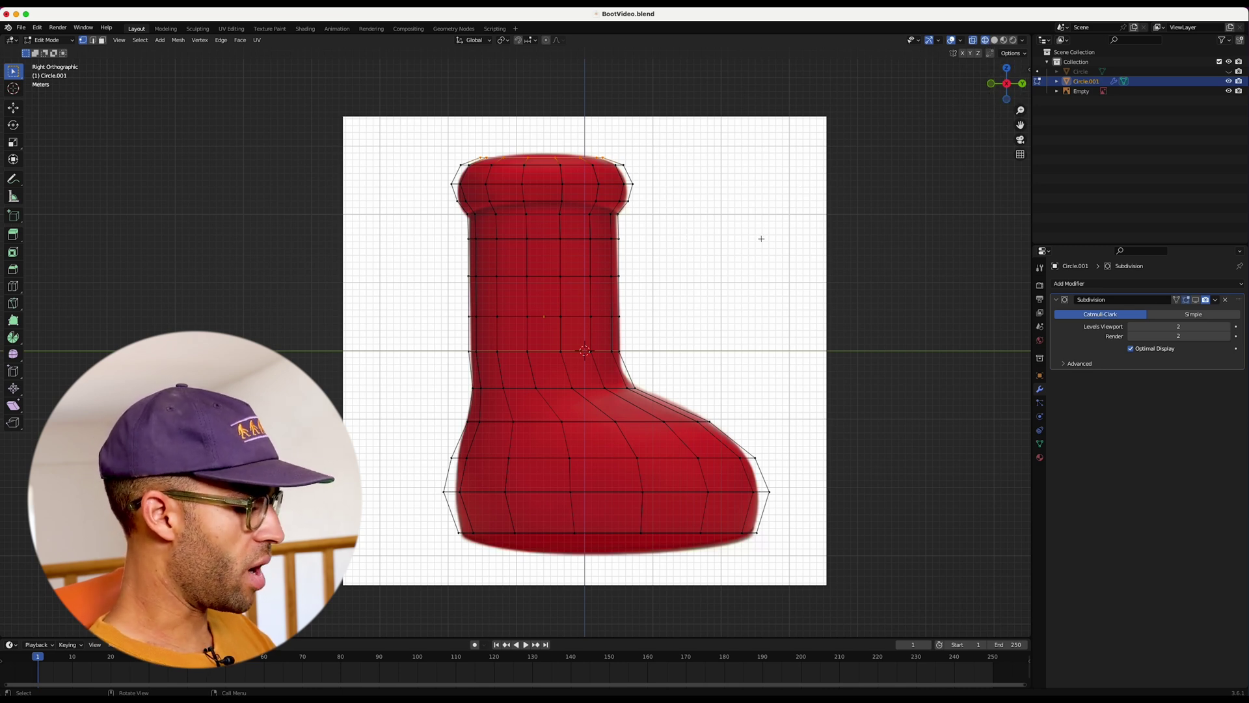
{"action": "key", "text": "g"}
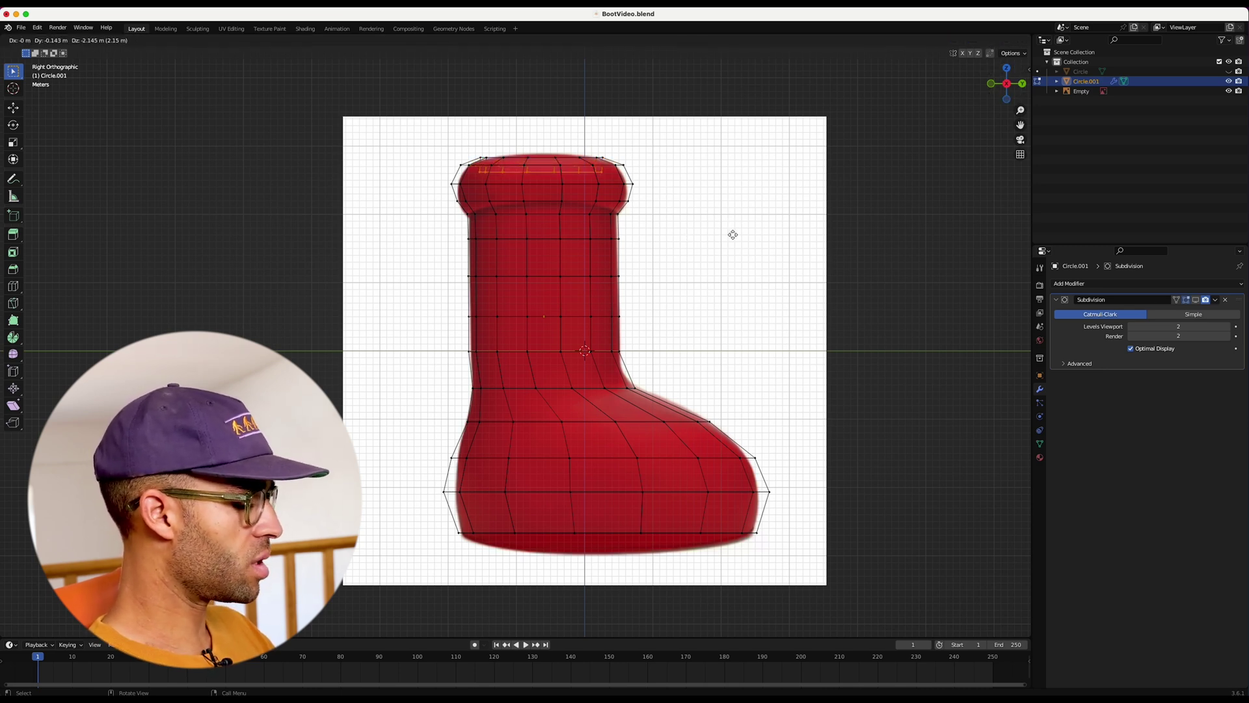
{"action": "key", "text": "z"}
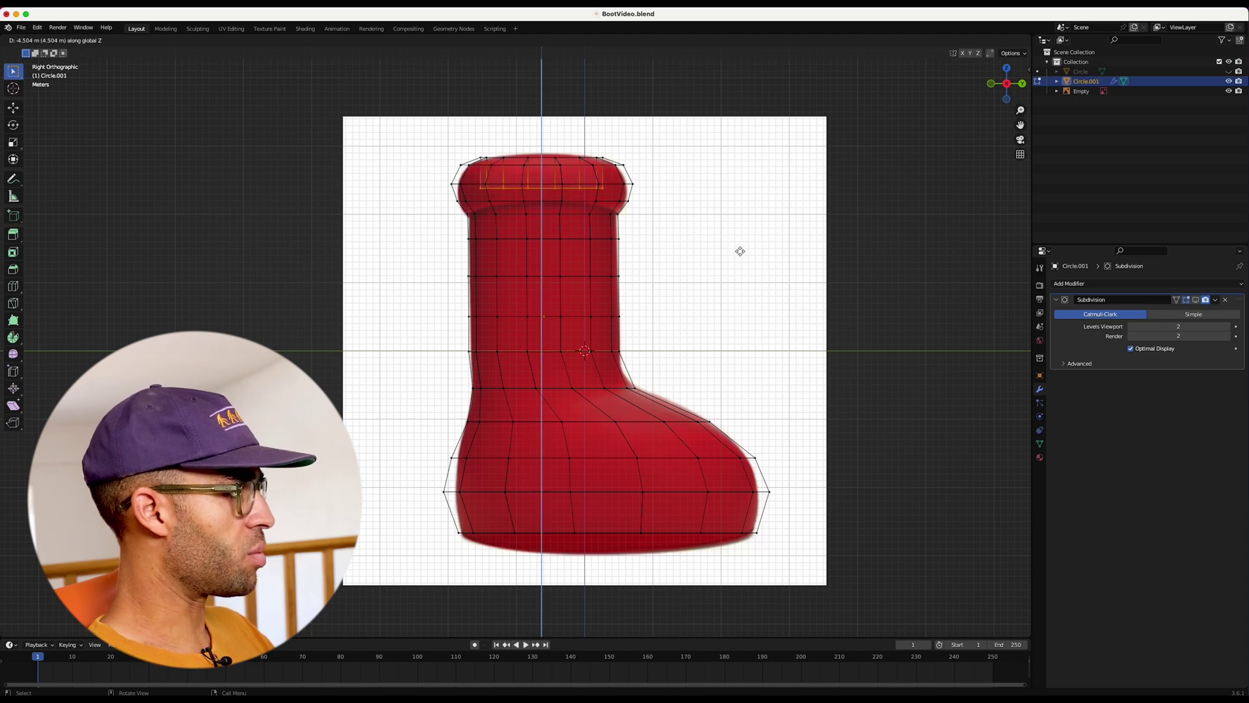
{"action": "left_click", "coordinate": [741, 253]}
{"action": "scroll", "coordinate": [789, 181], "scroll_direction": "up", "scroll_amount": 8}
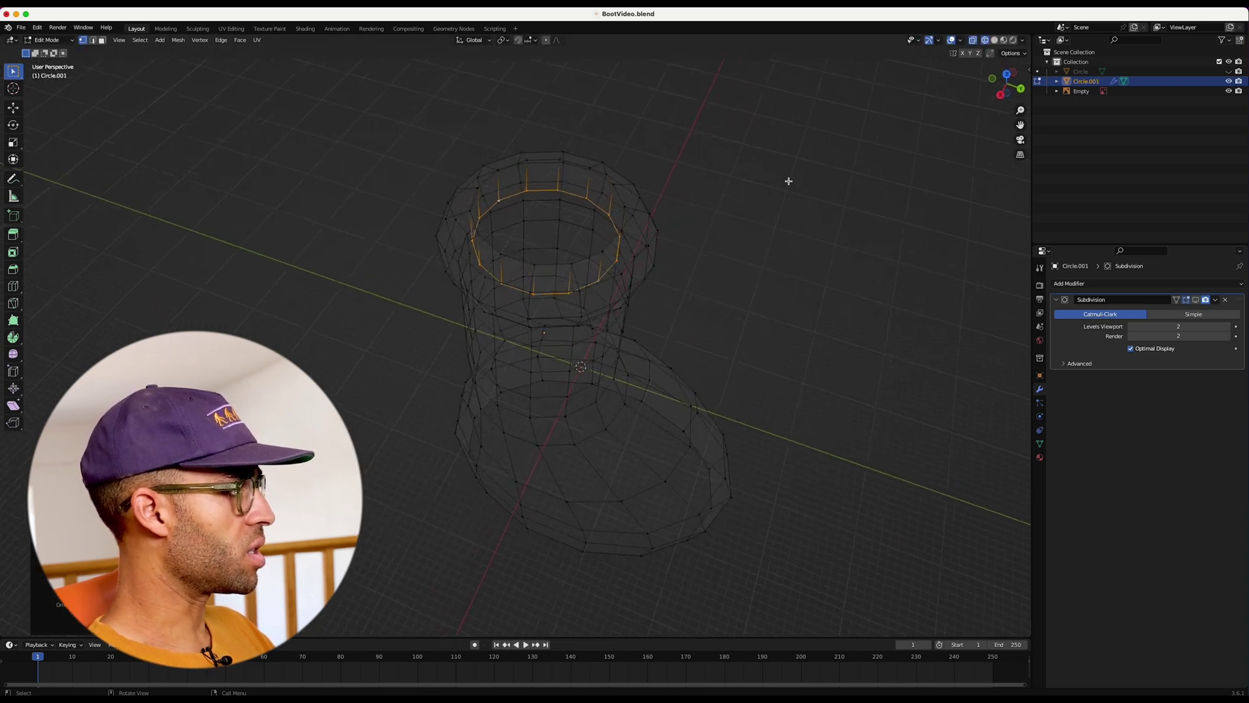
{"action": "middle_click_drag", "start_coordinate": [789, 181], "coordinate": [789, 181]}
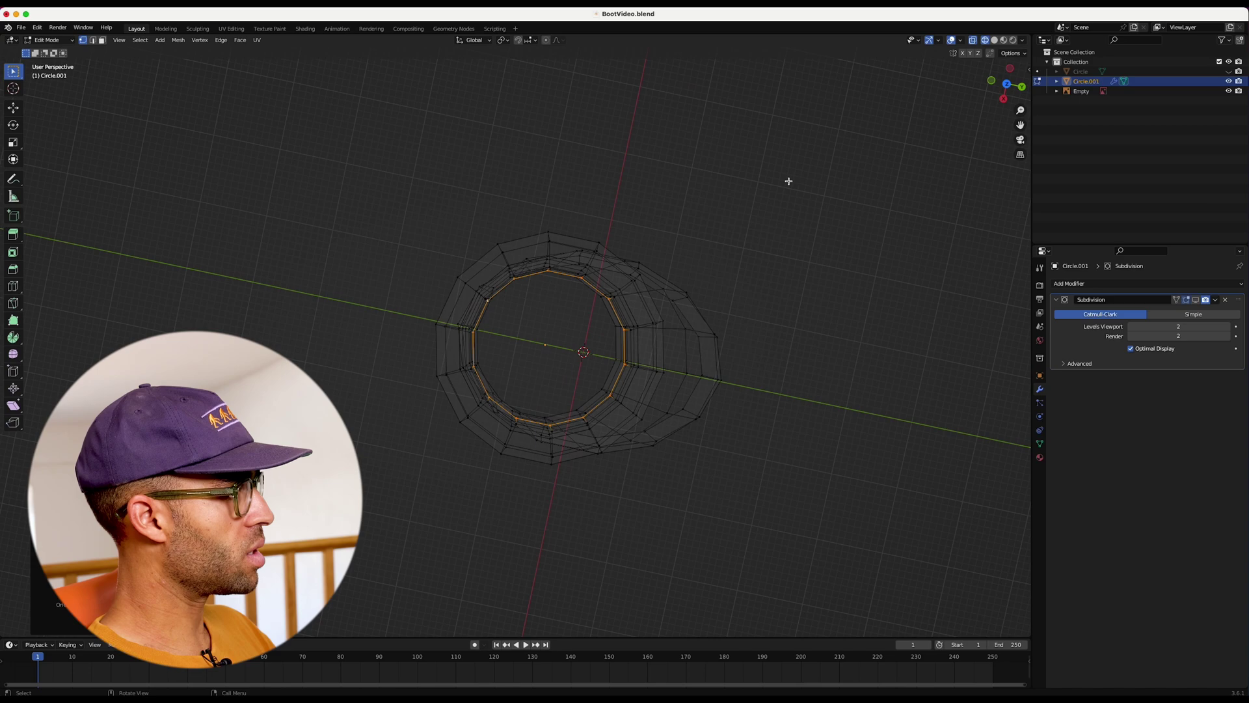
{"action": "left_click", "coordinate": [1004, 99]}
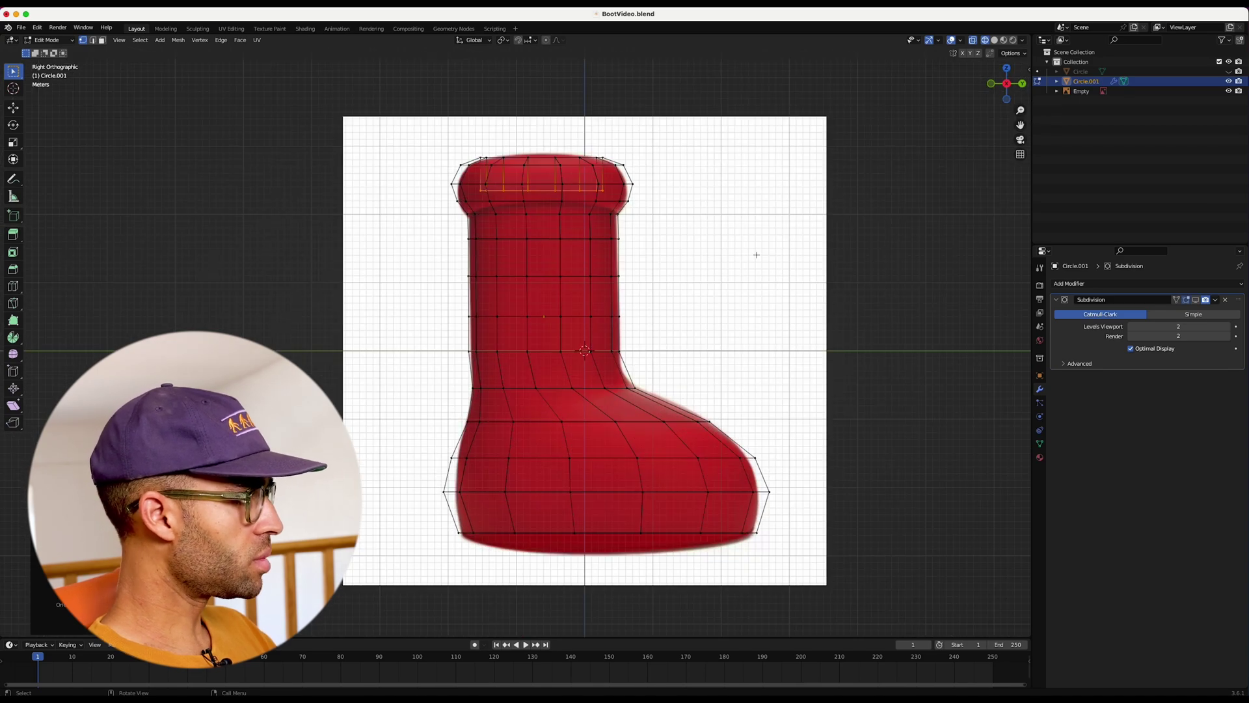
Extrude the inner ring downward along Z in three segments through the upper half of the shaft
{"action": "key", "text": "g"}
{"action": "key", "text": "z"}
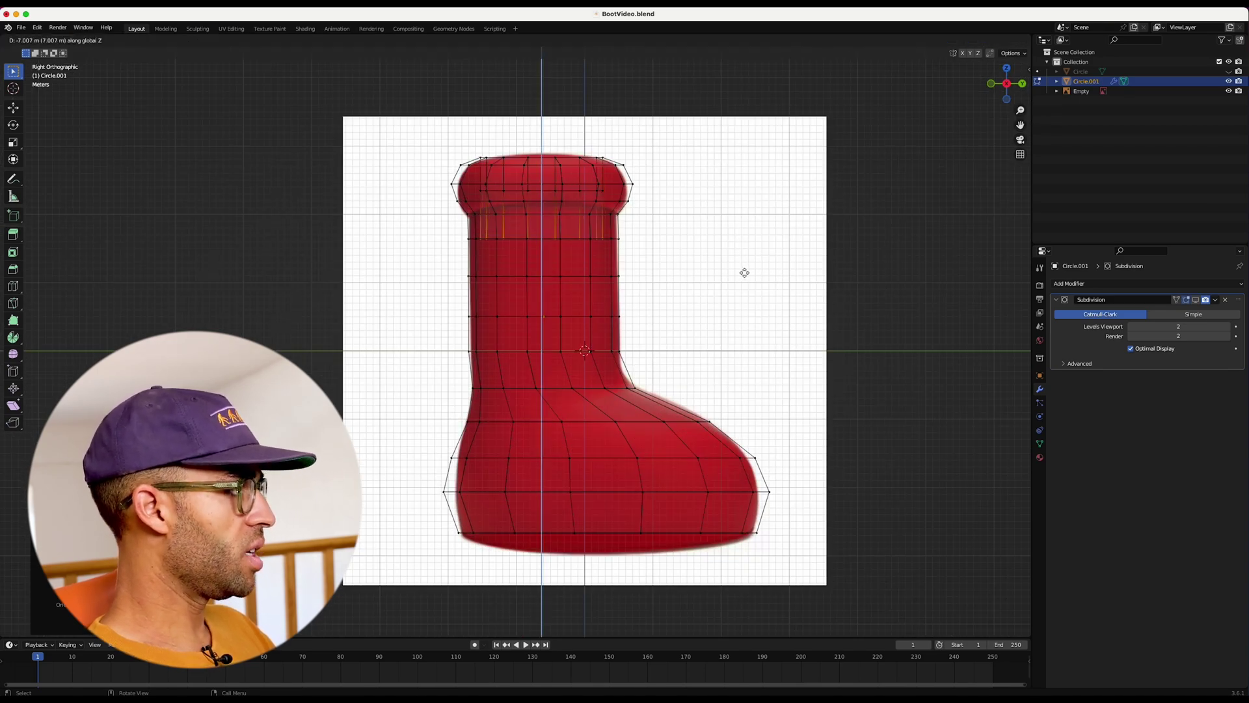
{"action": "key", "text": "z"}
{"action": "key", "text": "z"}
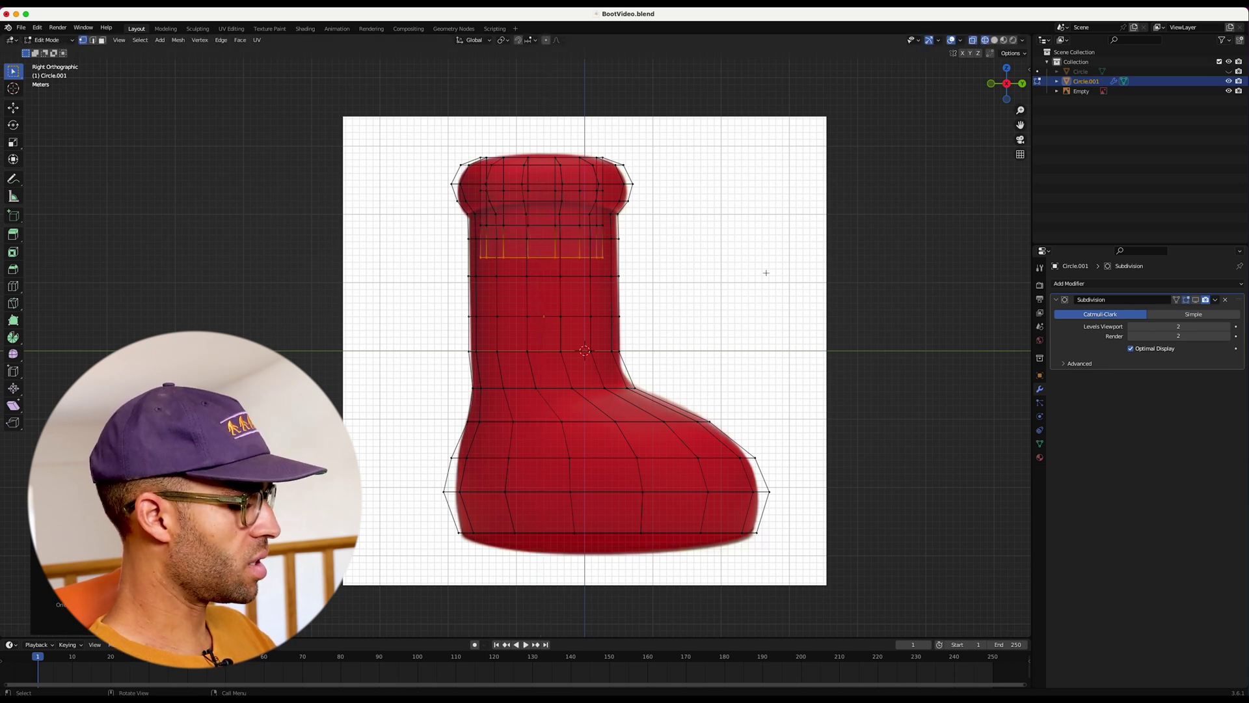
{"action": "left_click", "coordinate": [767, 299]}
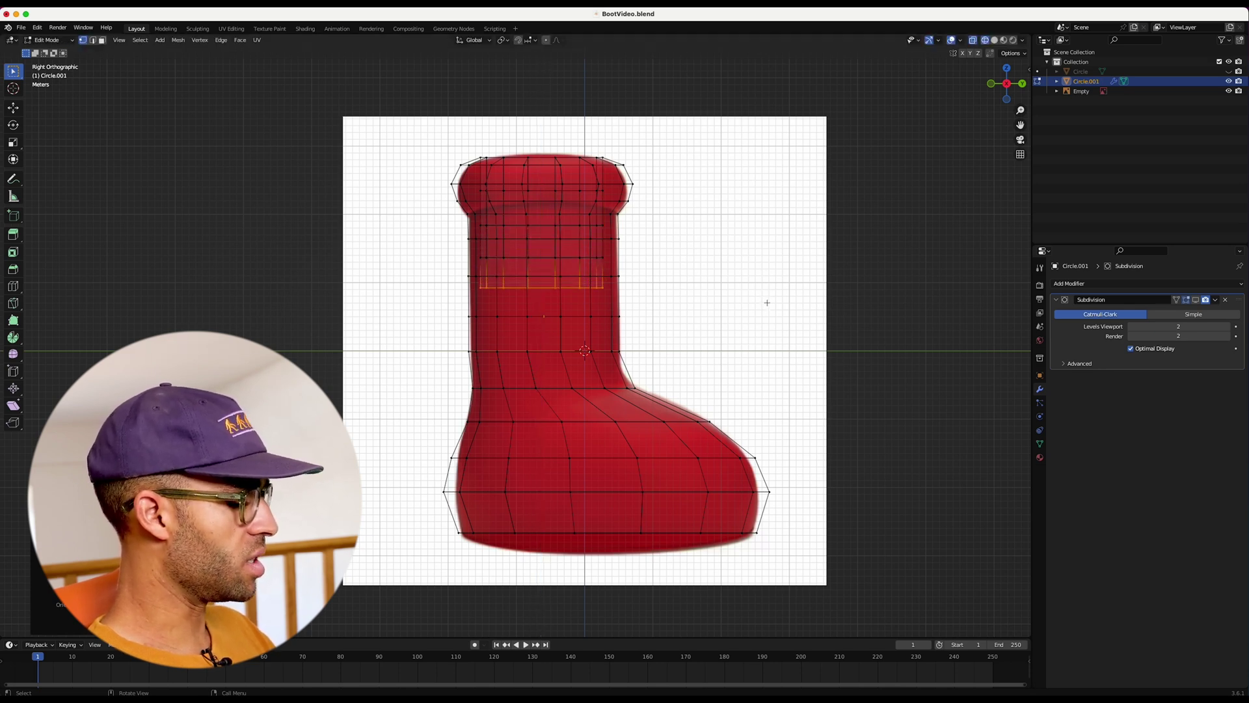
Continue extruding the inner ring down along Z in four more segments to just below the ankle
{"action": "key", "text": "e"}
{"action": "key", "text": "z"}
{"action": "left_click", "coordinate": [769, 334]}
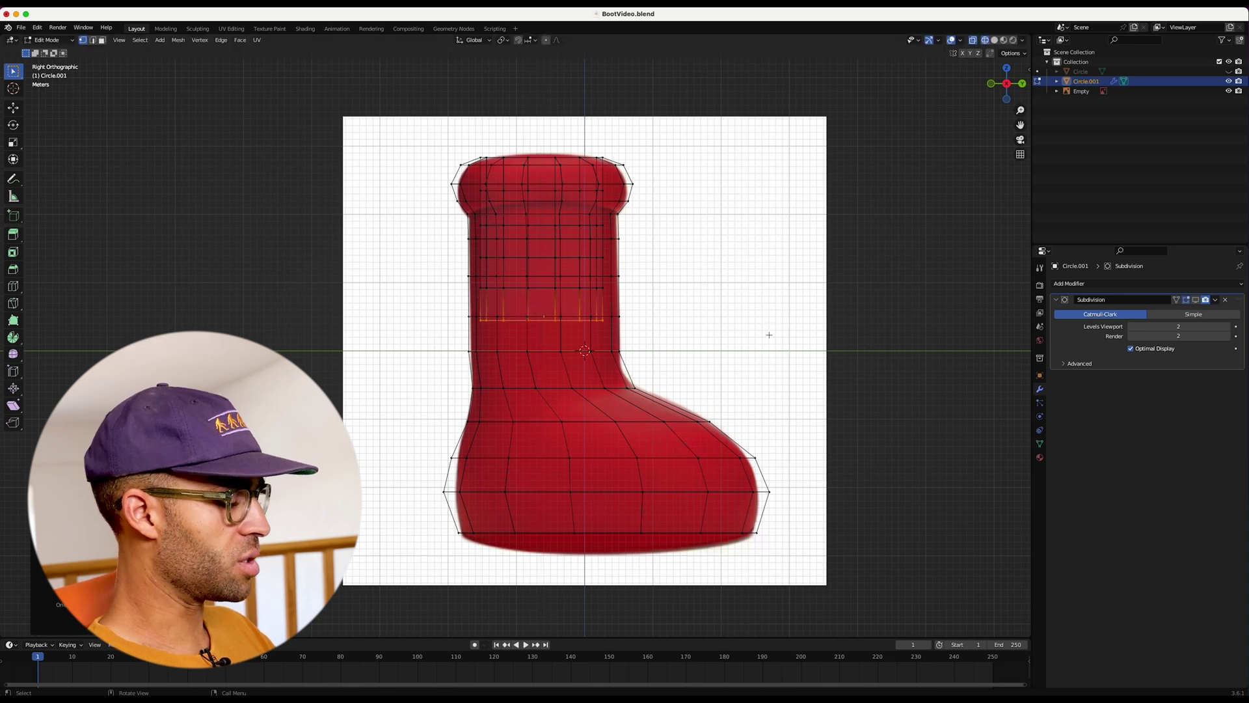
{"action": "key", "text": "e"}
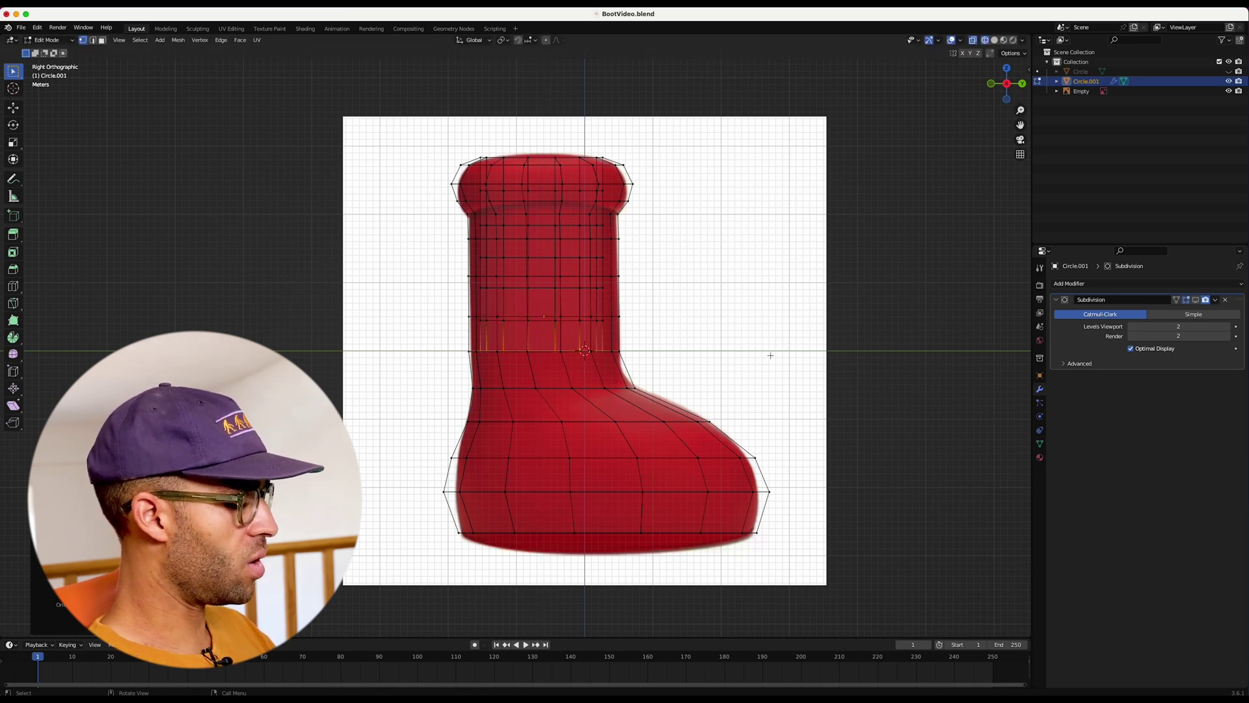
{"action": "key", "text": "z"}
{"action": "left_click", "coordinate": [775, 381]}
{"action": "key", "text": "e"}
{"action": "left_click", "coordinate": [780, 393]}
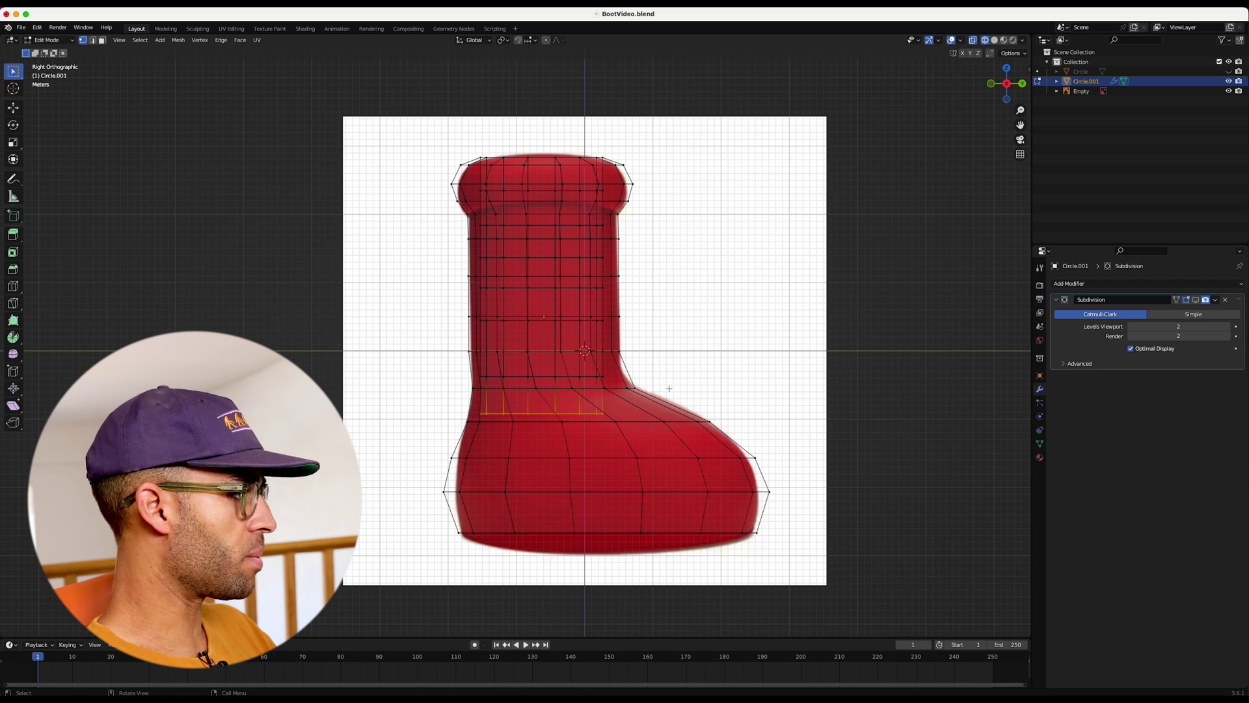
Widen the lowest inner ring along Y and shift it toward the toe so it follows the boot's outer shape
{"action": "key", "text": "g"}
{"action": "key", "text": "y"}
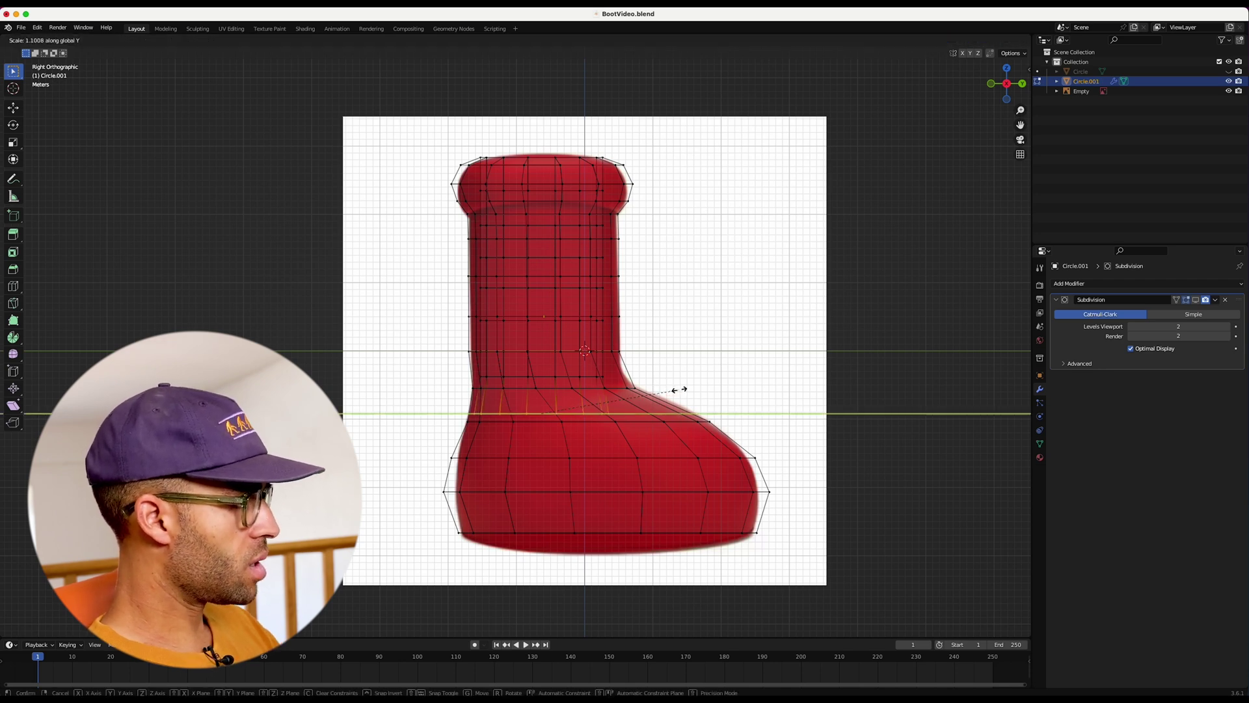
{"action": "key", "text": "y"}
{"action": "key", "text": "y"}
{"action": "key", "text": "s"}
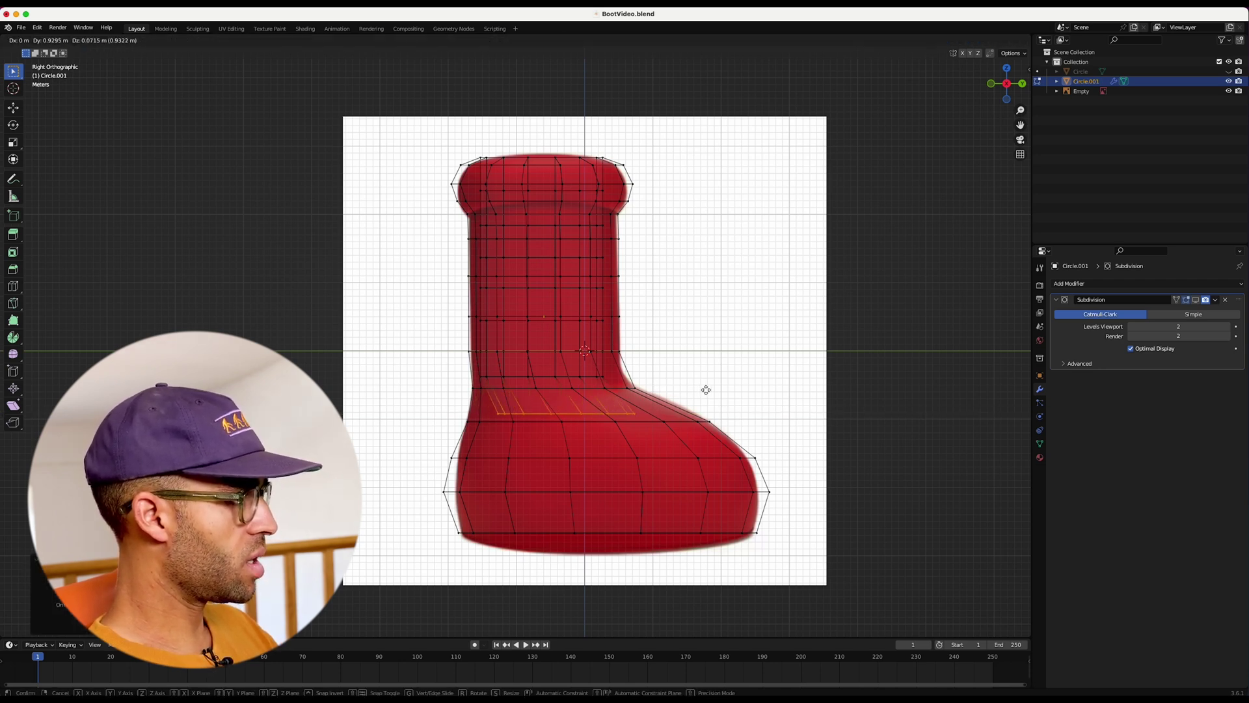
{"action": "key", "text": "Escape"}
{"action": "key", "text": "g"}
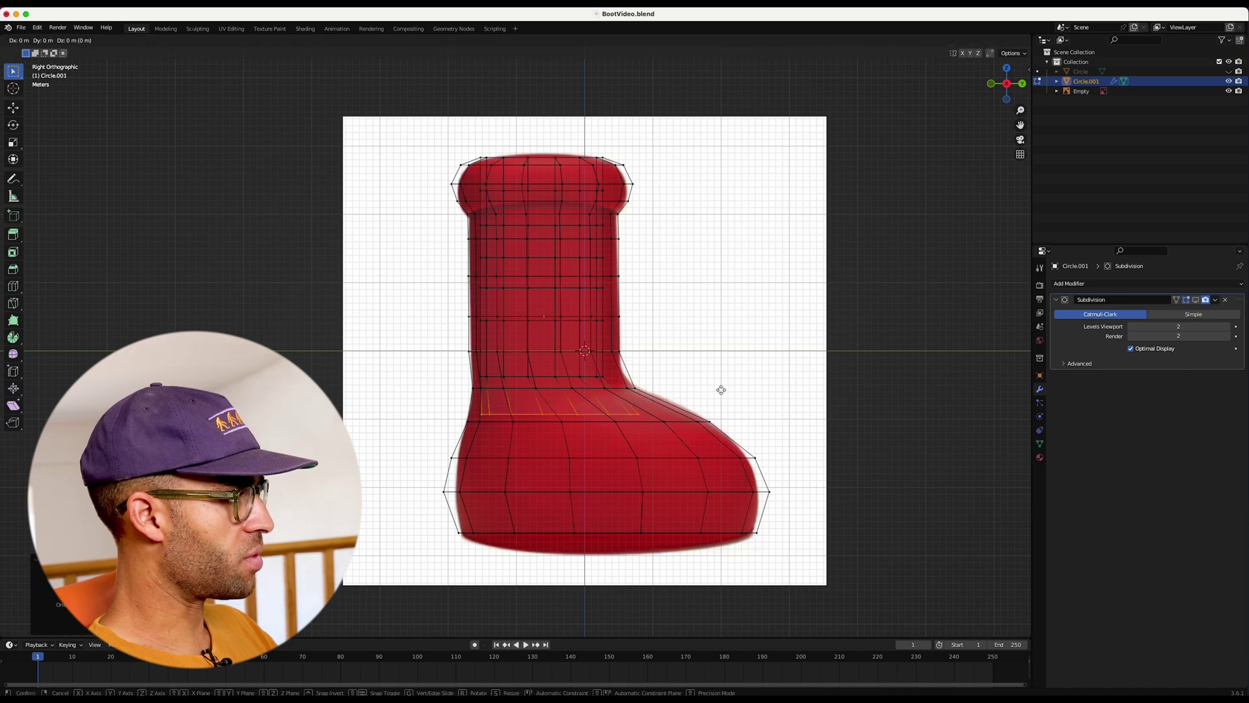
{"action": "left_click", "coordinate": [723, 386]}
{"action": "scroll", "coordinate": [723, 386], "scroll_direction": "up", "scroll_amount": 5}
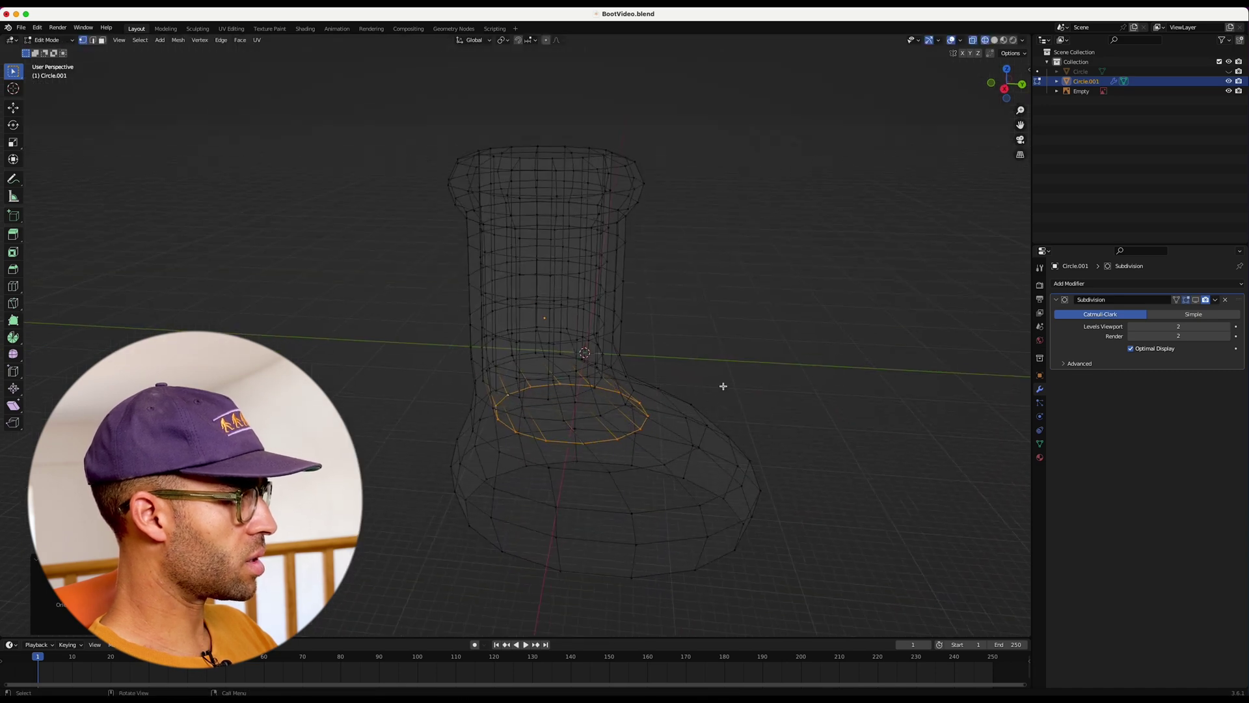
{"action": "middle_click_drag", "start_coordinate": [723, 386], "coordinate": [721, 378]}
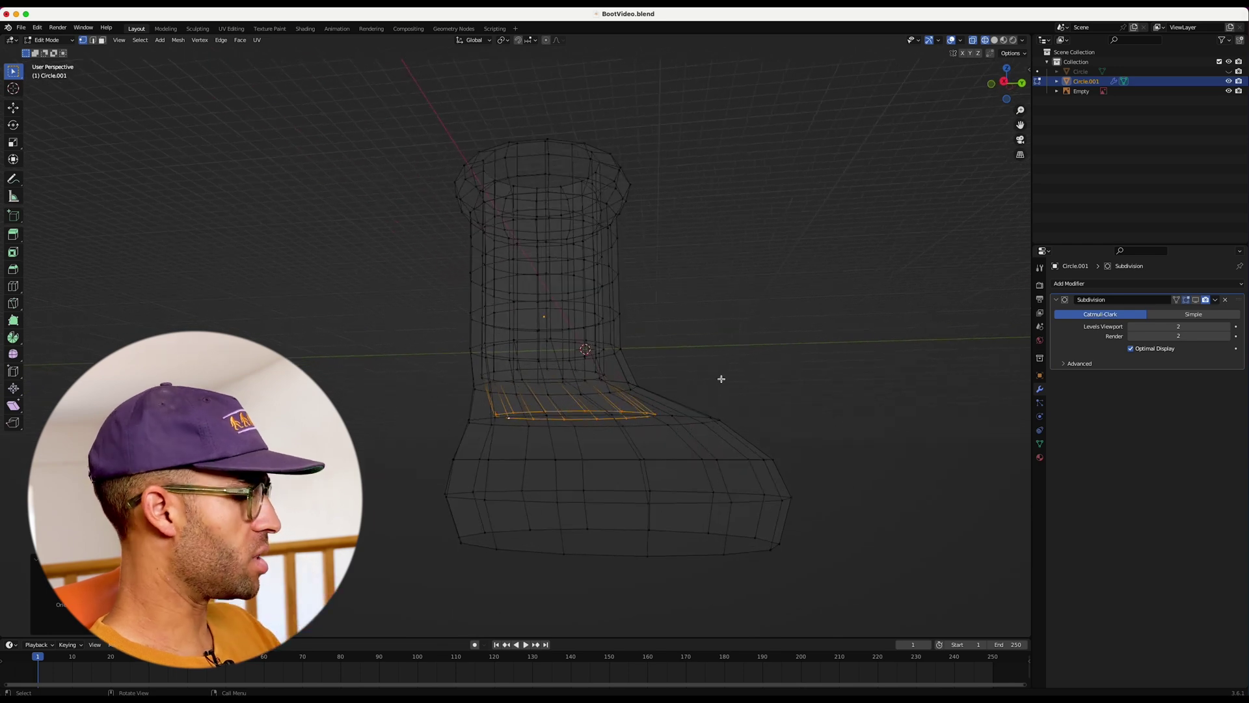
Scale the lowest inner ring along Y by about 1.12 and extend the inner wall down into the foot
{"action": "left_click", "coordinate": [1005, 82]}
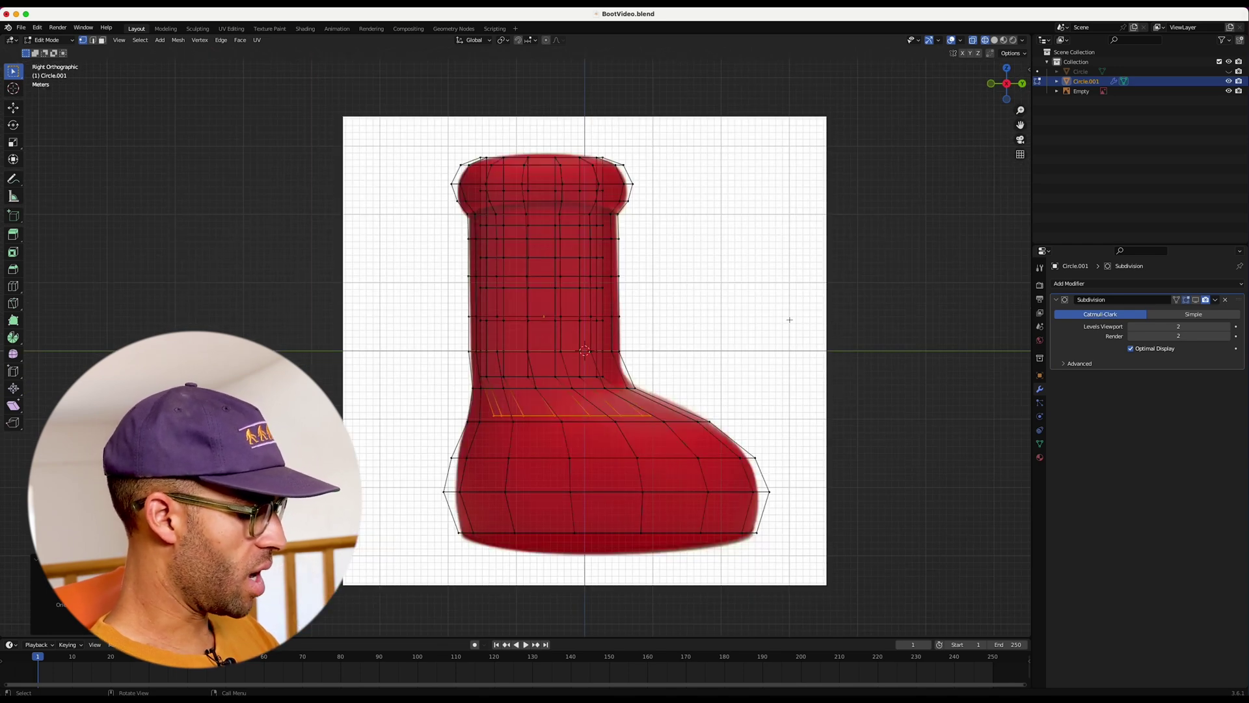
{"action": "key", "text": "s"}
{"action": "key", "text": "y"}
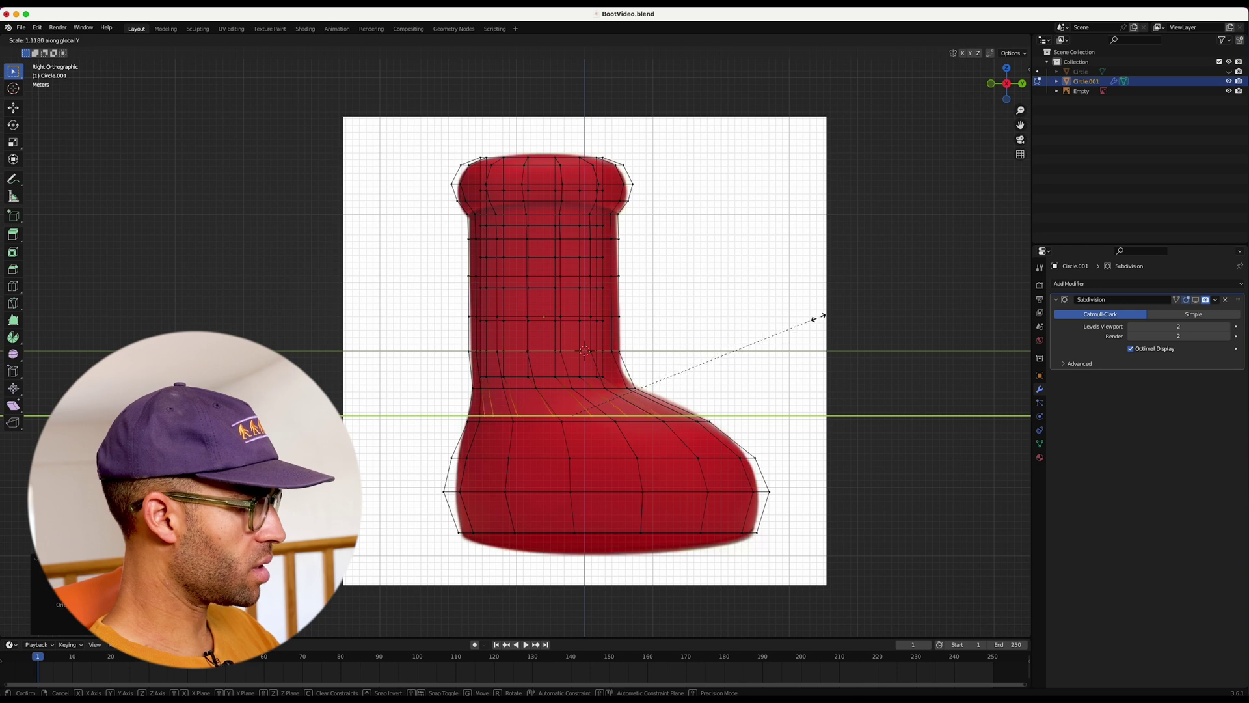
{"action": "left_click", "coordinate": [821, 317]}
{"action": "key", "text": "g"}
{"action": "left_click", "coordinate": [790, 471]}
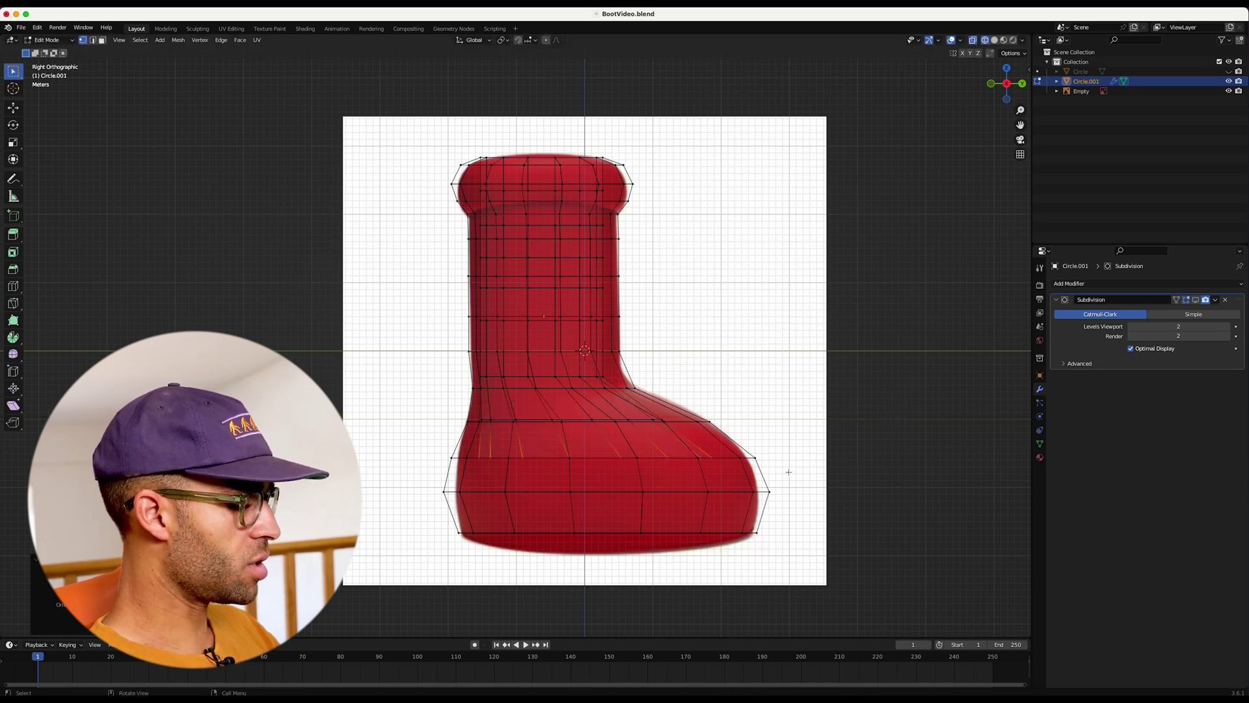
Scale the lowest inner ring along Y, shift it slightly to follow the outer shape, and extrude it down toward the sole
{"action": "key", "text": "s"}
{"action": "key", "text": "y"}
{"action": "left_click", "coordinate": [799, 471]}
{"action": "key", "text": "g"}
{"action": "left_click", "coordinate": [801, 471]}
{"action": "key", "text": "e"}
{"action": "left_click", "coordinate": [807, 508]}
{"action": "key", "text": "alt+z"}
Fill the open lower end of the inner wall with a face
{"action": "key", "text": "Tab"}
{"action": "middle_click_drag", "start_coordinate": [811, 506], "coordinate": [890, 288]}
{"action": "scroll", "coordinate": [890, 288], "scroll_direction": "down", "scroll_amount": 5}
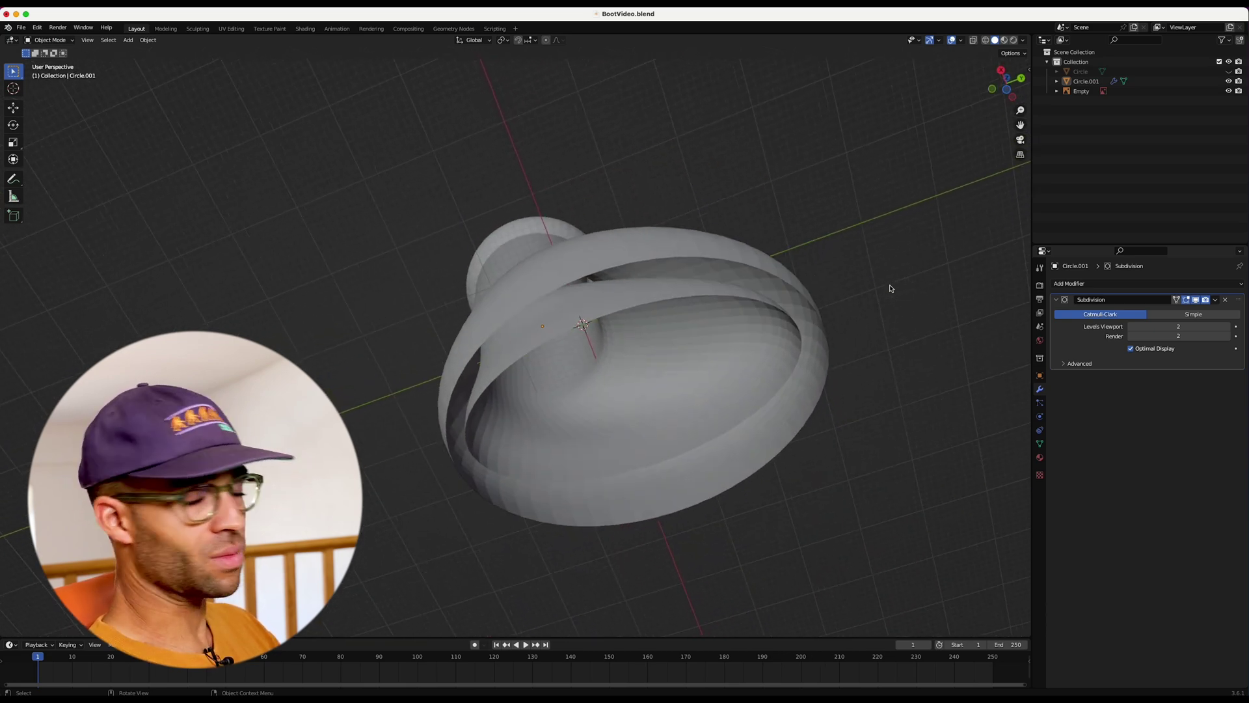
{"action": "left_click", "coordinate": [792, 306]}
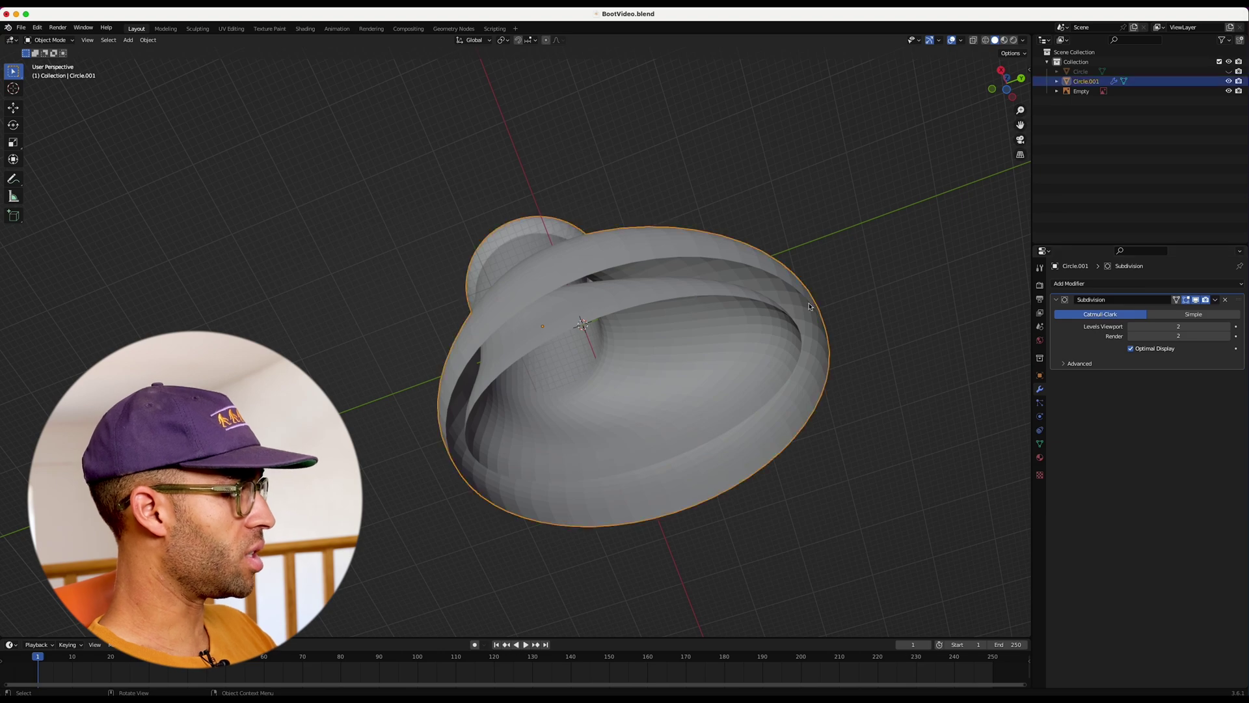
{"action": "key", "text": "Tab"}
{"action": "middle_click_drag", "start_coordinate": [696, 320], "coordinate": [697, 323]}
{"action": "middle_click_drag", "start_coordinate": [792, 302], "coordinate": [907, 224]}
{"action": "key", "text": "f"}
Inset the inner sole face repeatedly into concentric rings and shrink the innermost face toward the centre
{"action": "left_click", "coordinate": [13, 252]}
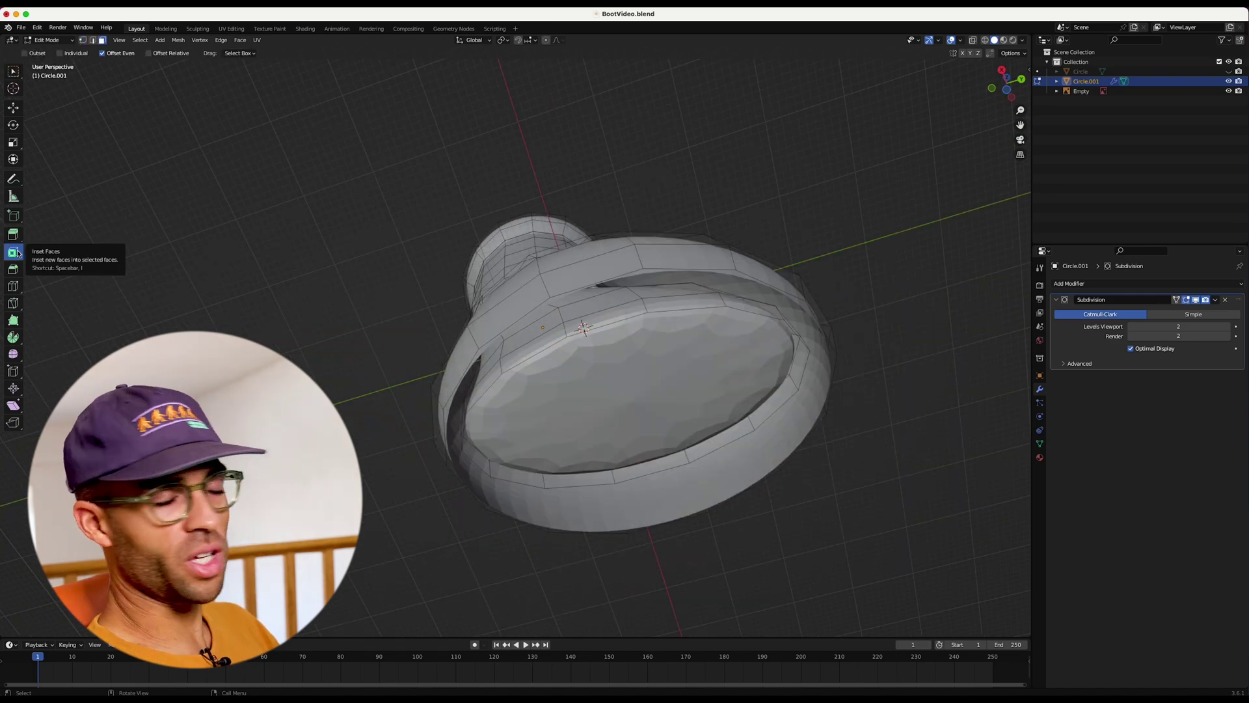
{"action": "left_click", "coordinate": [634, 374]}
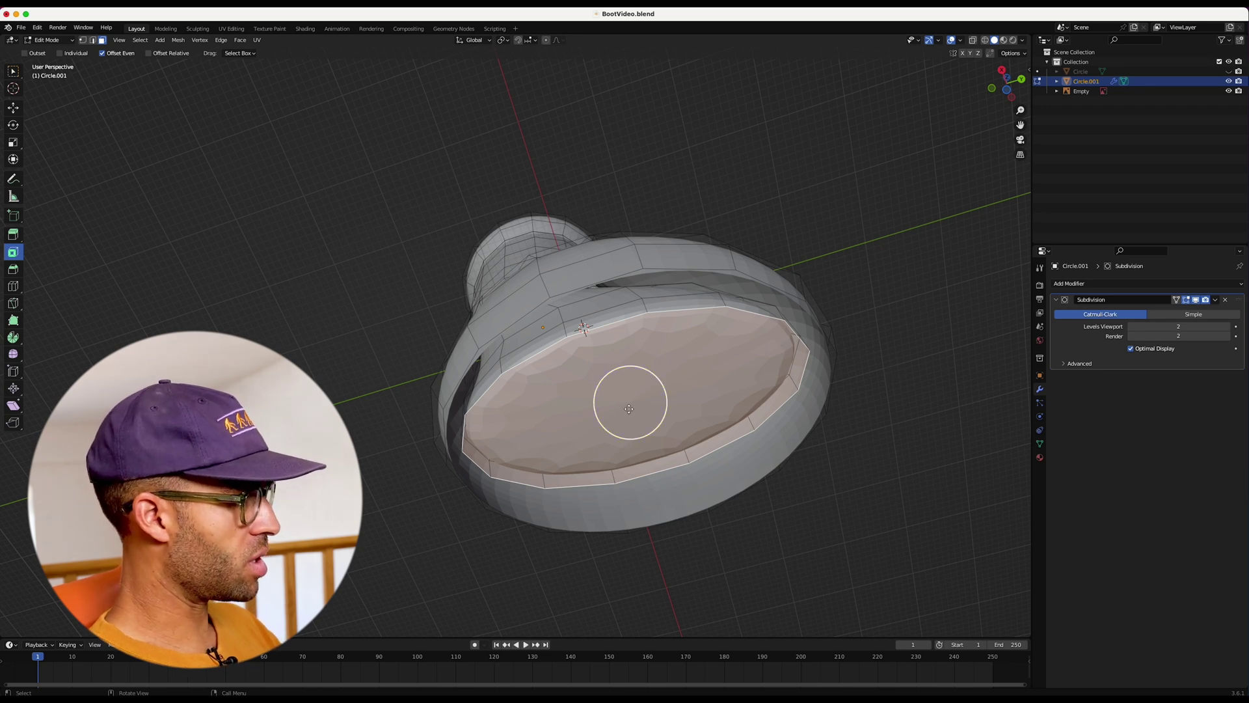
{"action": "left_click_drag", "start_coordinate": [628, 410], "coordinate": [646, 432]}
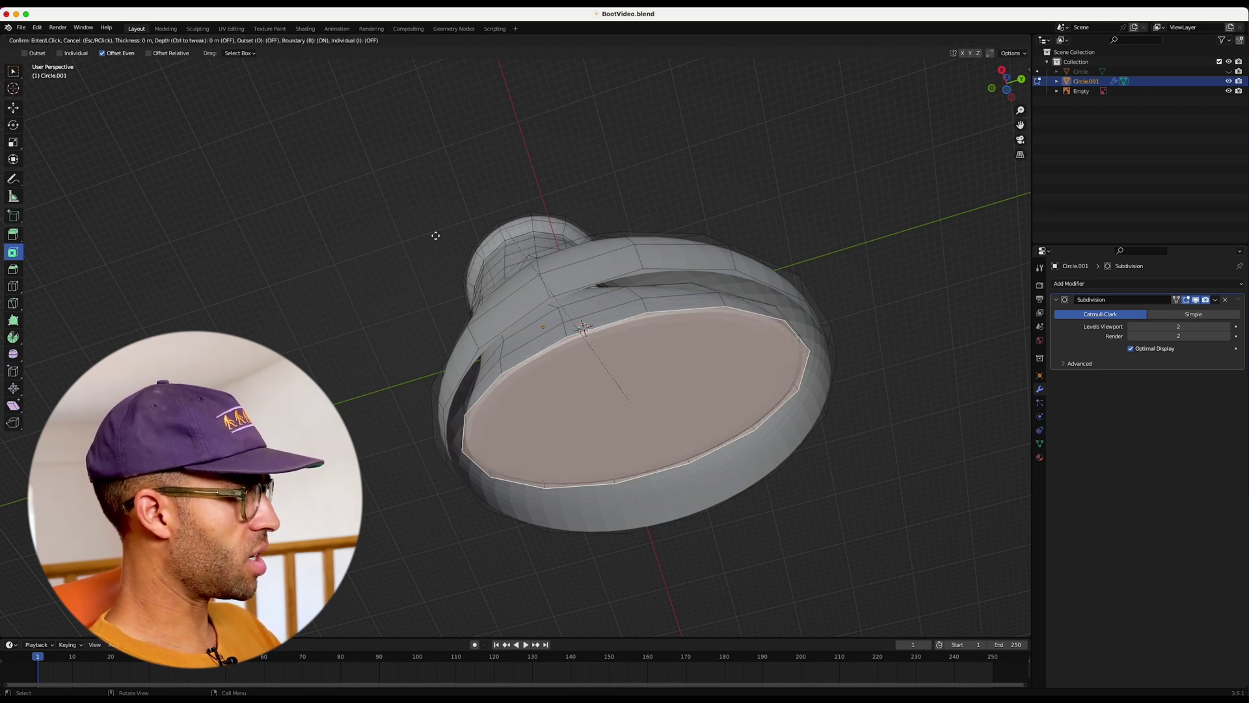
{"action": "left_click_drag", "start_coordinate": [850, 468], "coordinate": [885, 342]}
{"action": "left_click_drag", "start_coordinate": [636, 415], "coordinate": [707, 383]}
{"action": "left_click_drag", "start_coordinate": [579, 366], "coordinate": [475, 341]}
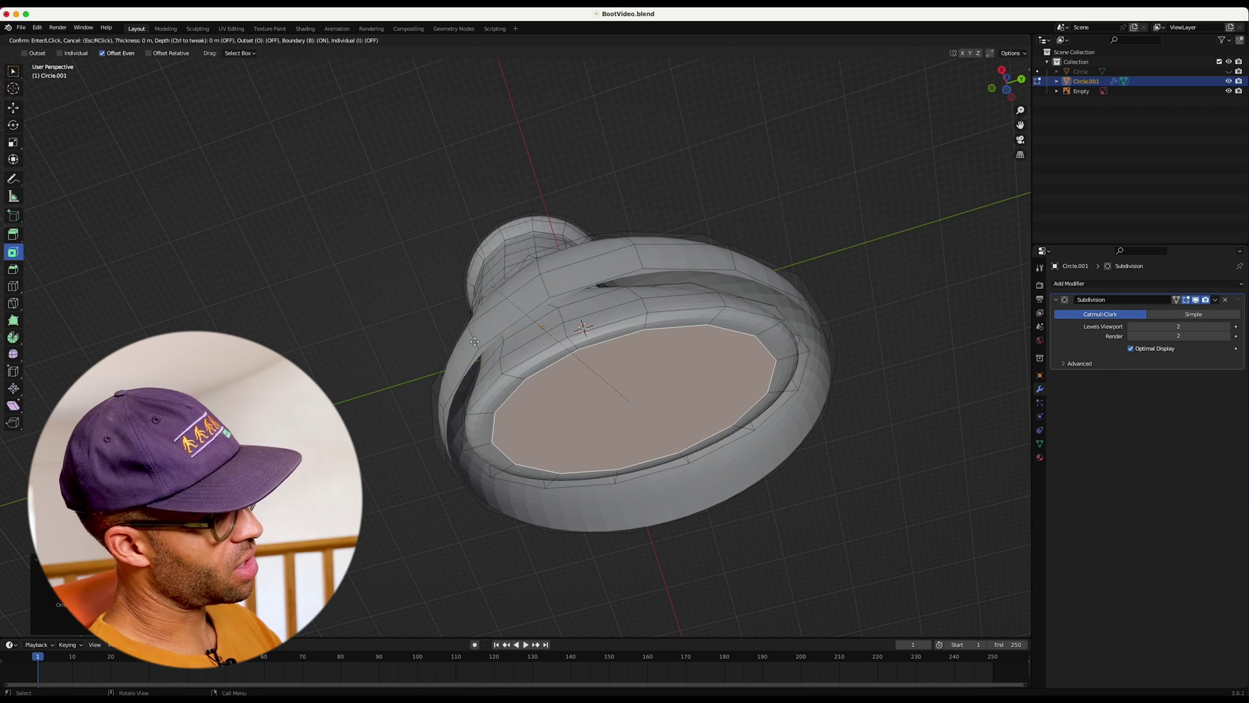
{"action": "left_click_drag", "start_coordinate": [484, 541], "coordinate": [825, 440]}
{"action": "left_click_drag", "start_coordinate": [926, 368], "coordinate": [842, 373]}
{"action": "left_click_drag", "start_coordinate": [630, 395], "coordinate": [711, 349]}
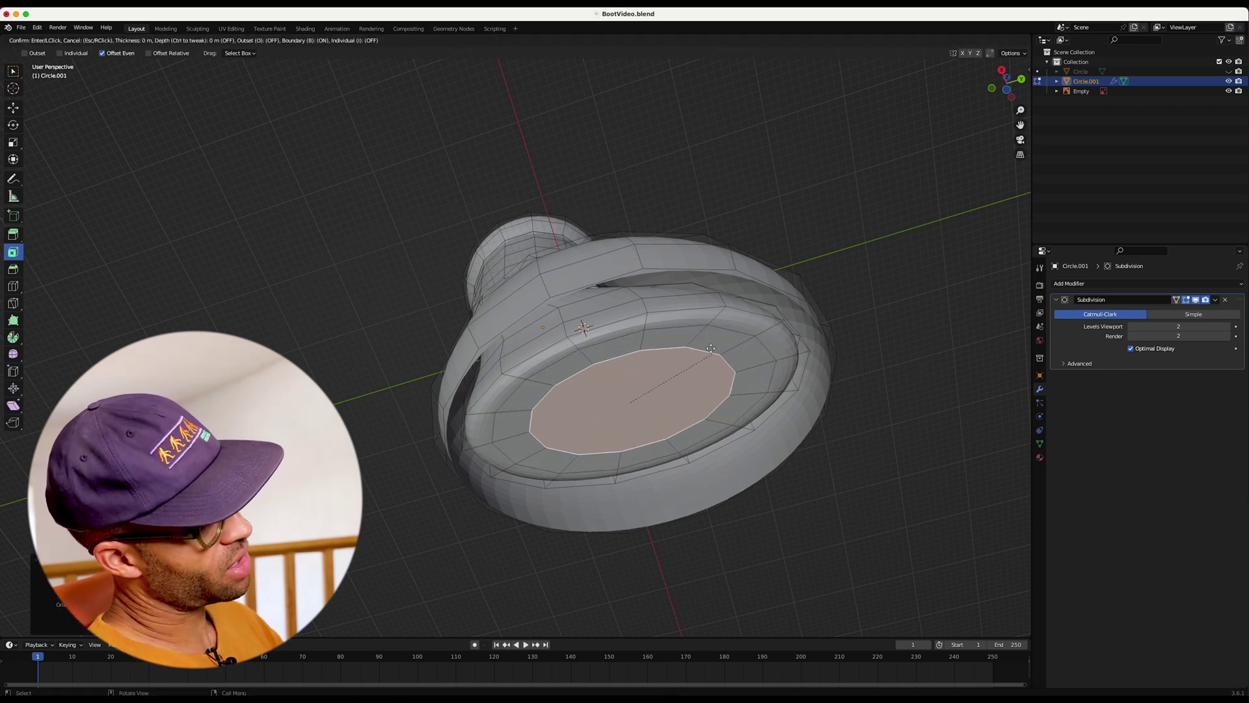
{"action": "left_click_drag", "start_coordinate": [484, 532], "coordinate": [845, 427]}
{"action": "key", "text": "s"}
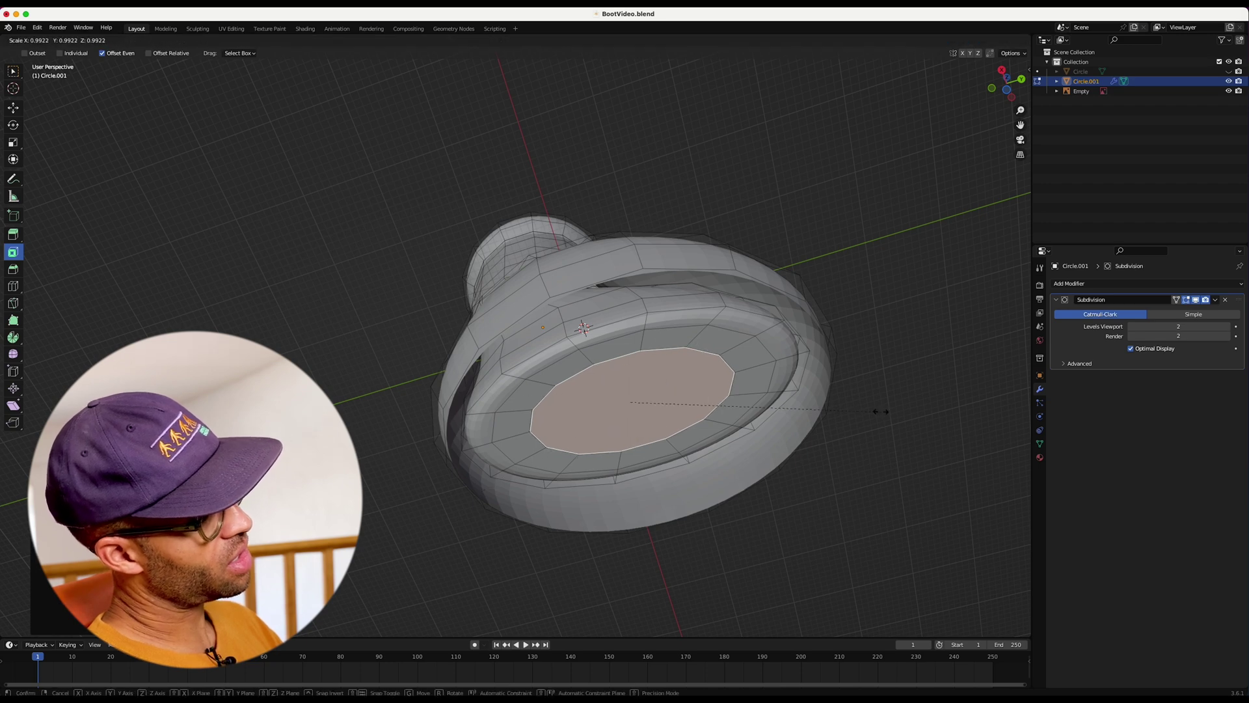
{"action": "left_click", "coordinate": [719, 405]}
{"action": "key", "text": "Tab"}
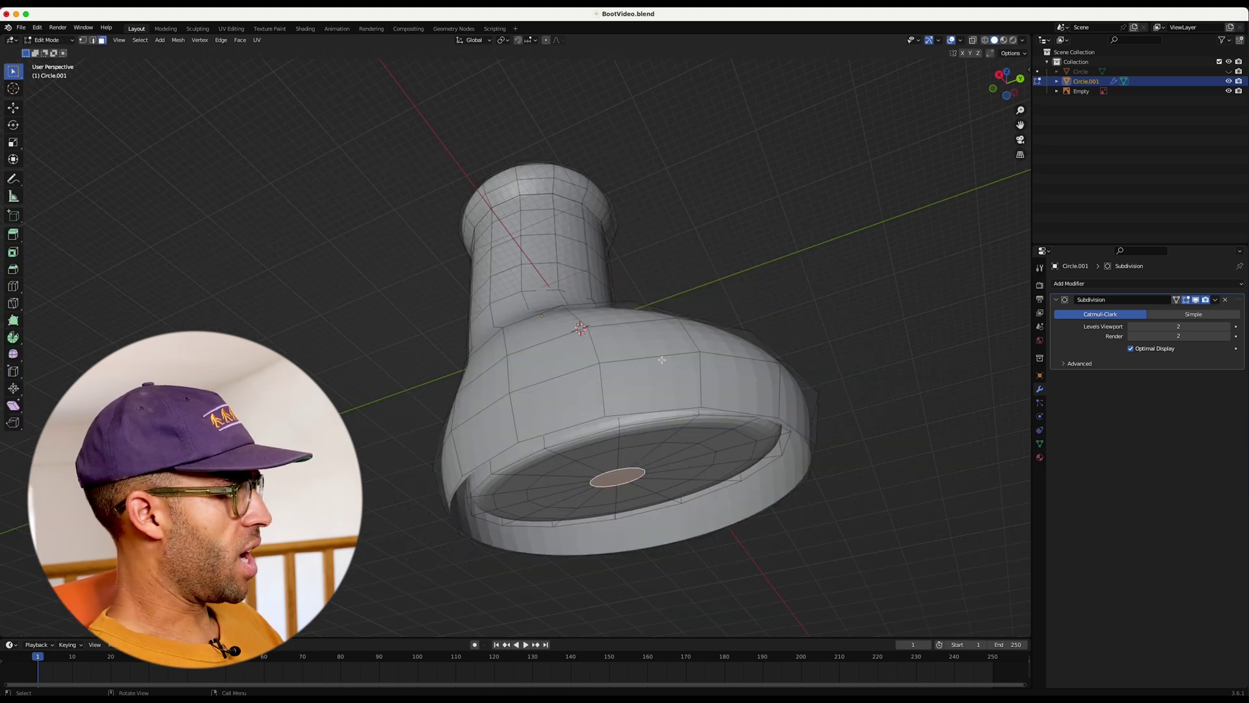
Select the boot's outer bottom edge loop by its vertices and fill it with a face to close the sole
{"action": "left_click", "coordinate": [670, 350]}
{"action": "key", "text": "Tab"}
{"action": "key", "text": "Tab"}
{"action": "left_click", "coordinate": [83, 40]}
{"action": "middle_click_drag", "start_coordinate": [404, 395], "coordinate": [403, 356]}
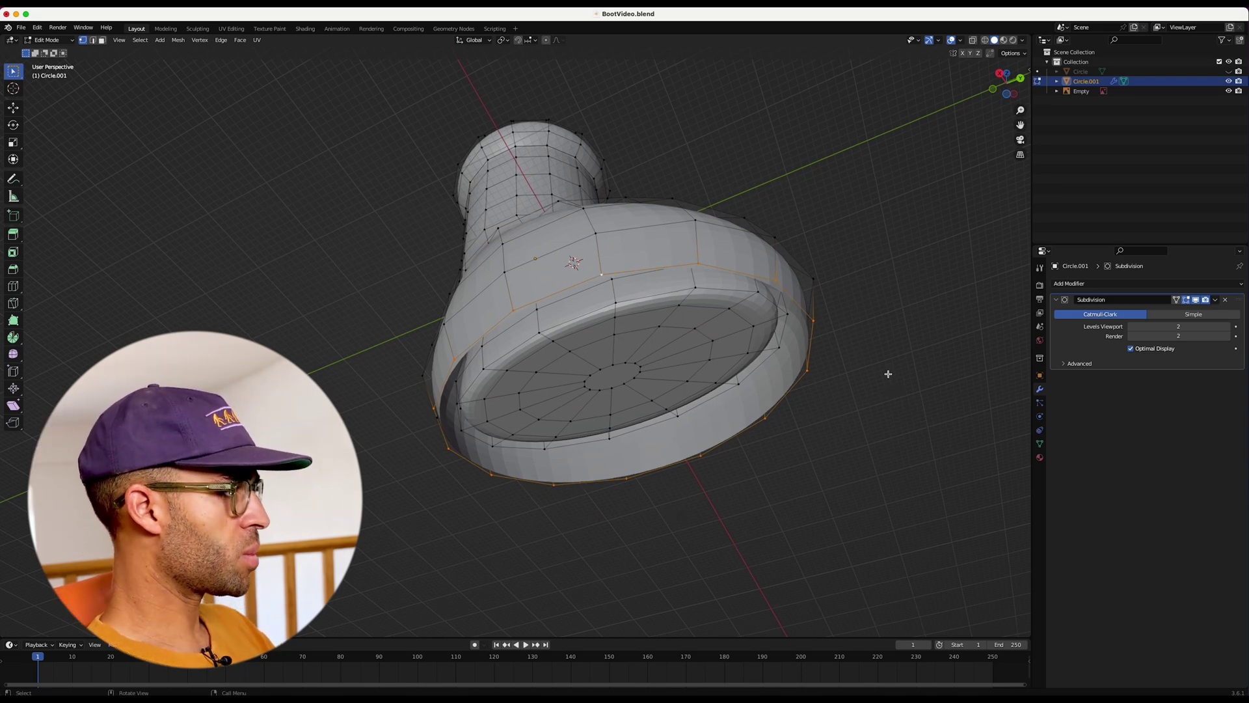
{"action": "key", "text": "f"}
{"action": "middle_click_drag", "start_coordinate": [864, 356], "coordinate": [864, 469]}
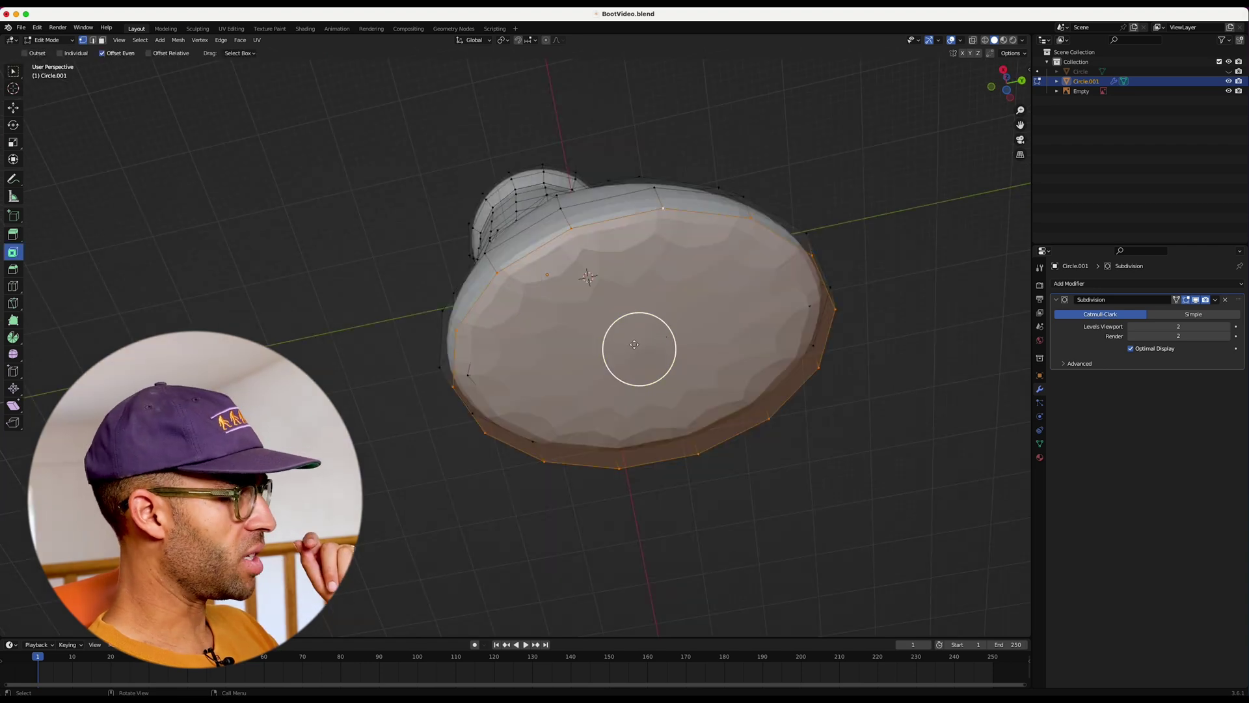
Inset the outer sole face and scale it down to form a border just inside the sole's edge
{"action": "left_click_drag", "start_coordinate": [634, 344], "coordinate": [987, 393]}
{"action": "scroll", "coordinate": [898, 299], "scroll_direction": "up", "scroll_amount": 2}
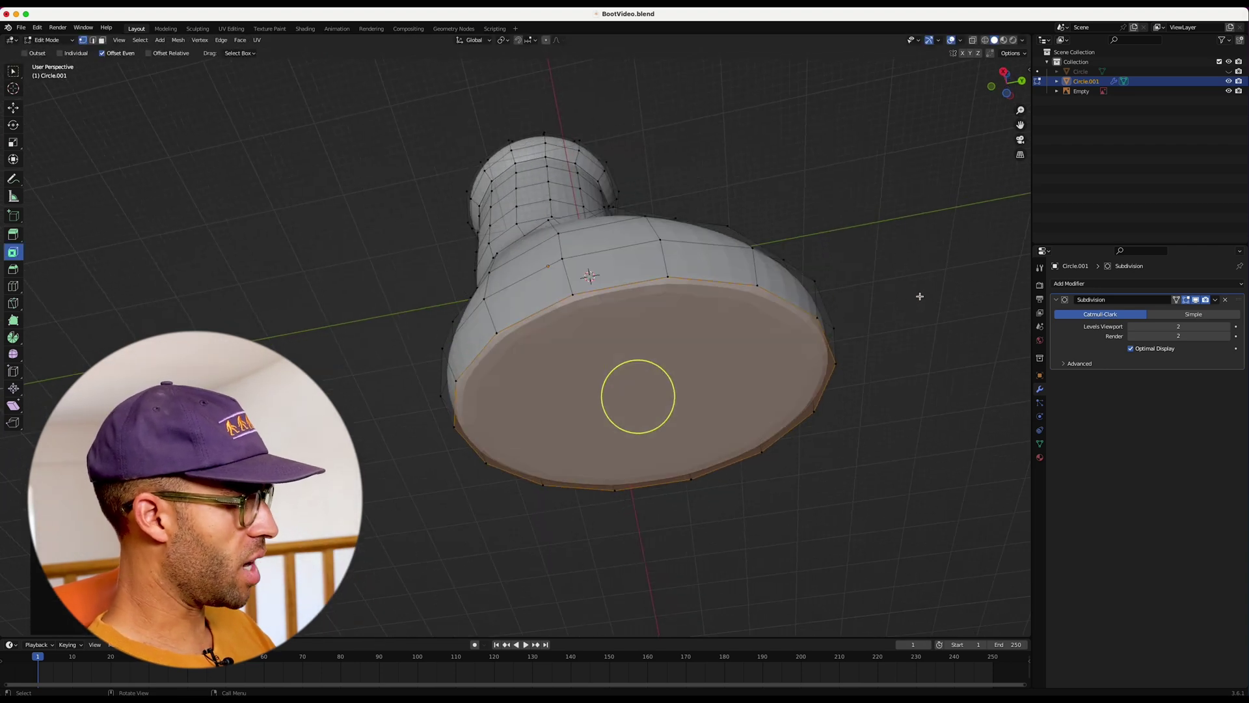
{"action": "key", "text": "s"}
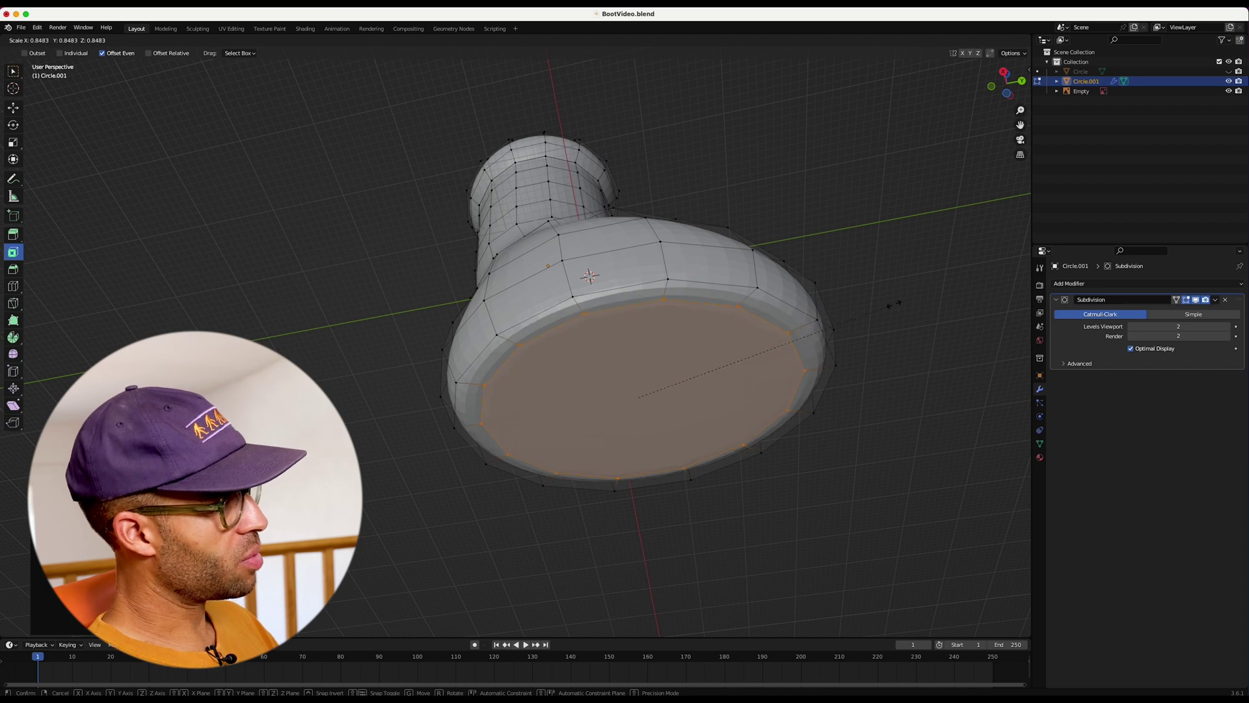
{"action": "left_click", "coordinate": [885, 306]}
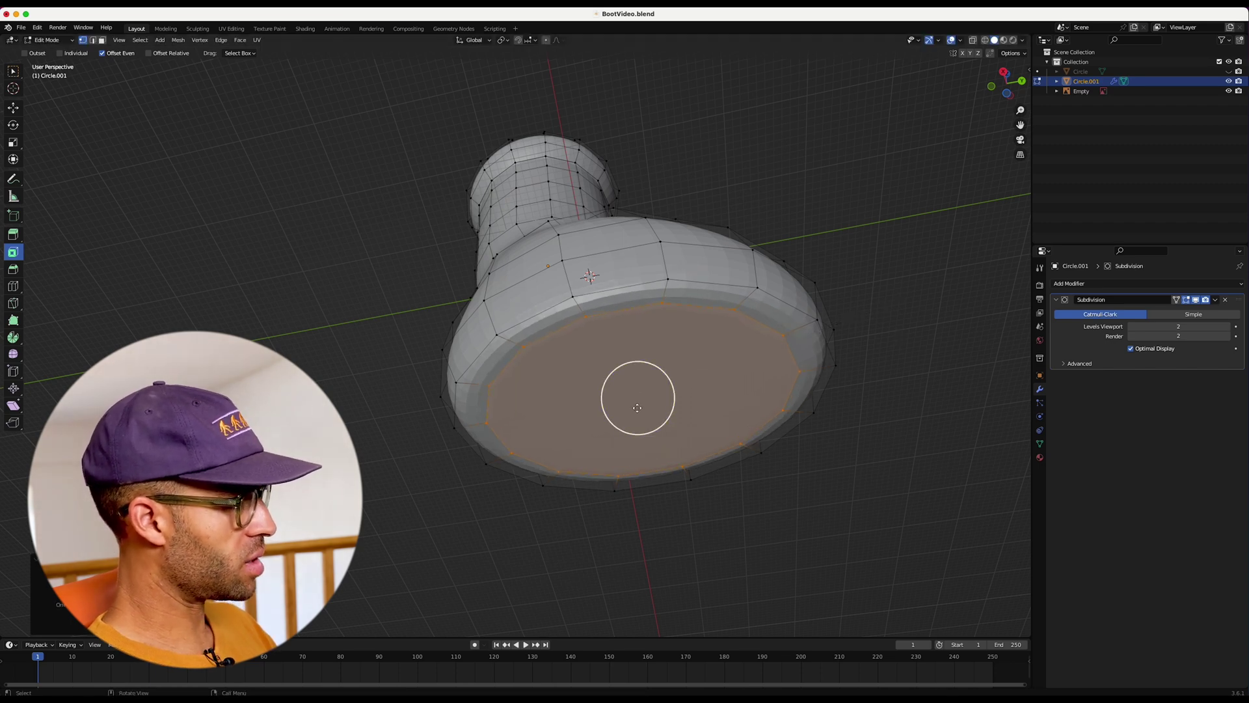
Add further concentric insets to the outer sole face, scaling each one smaller toward the centre
{"action": "left_click_drag", "start_coordinate": [639, 410], "coordinate": [747, 385]}
{"action": "left_click_drag", "start_coordinate": [457, 309], "coordinate": [845, 347]}
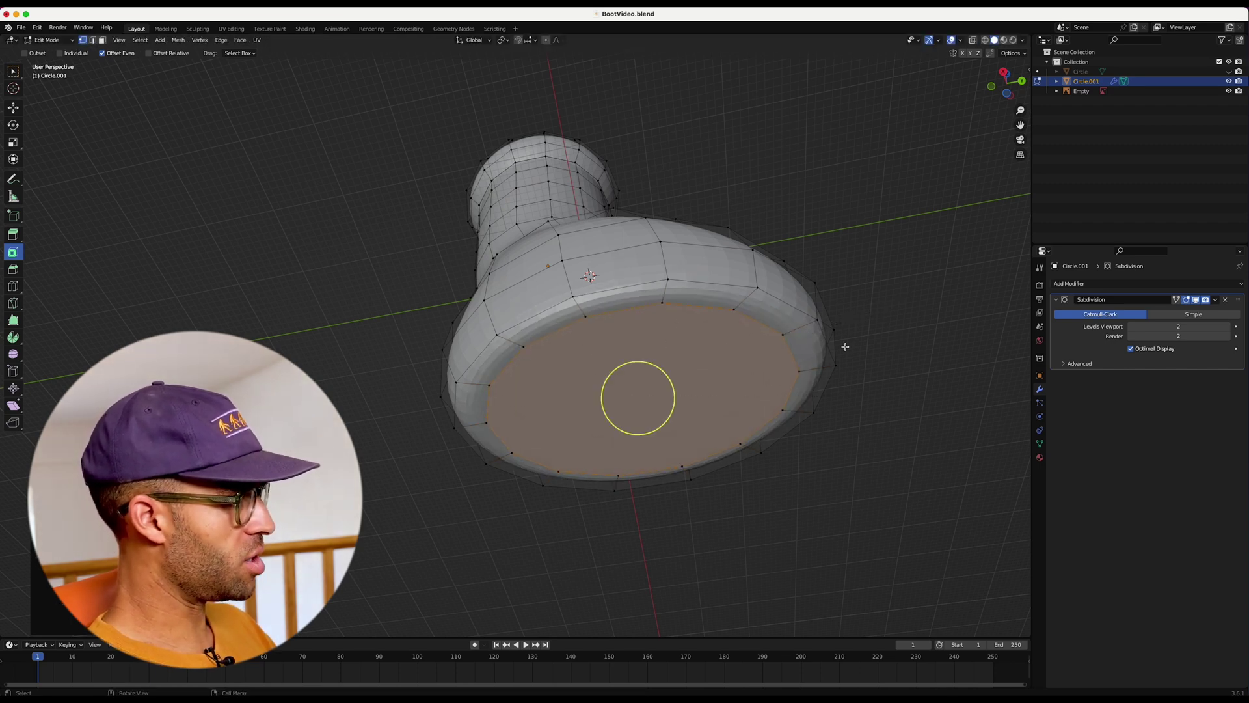
{"action": "key", "text": "s"}
{"action": "left_click", "coordinate": [813, 349]}
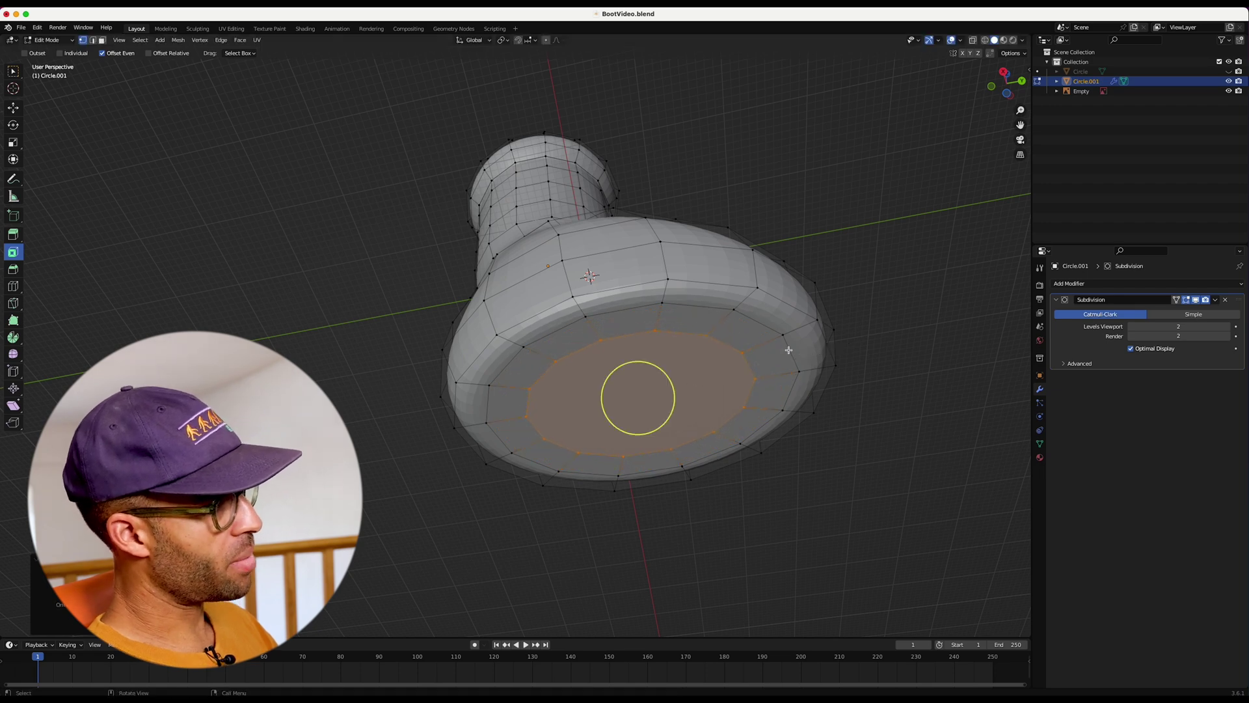
{"action": "key", "text": "i"}
{"action": "left_click", "coordinate": [730, 325]}
{"action": "key", "text": "s"}
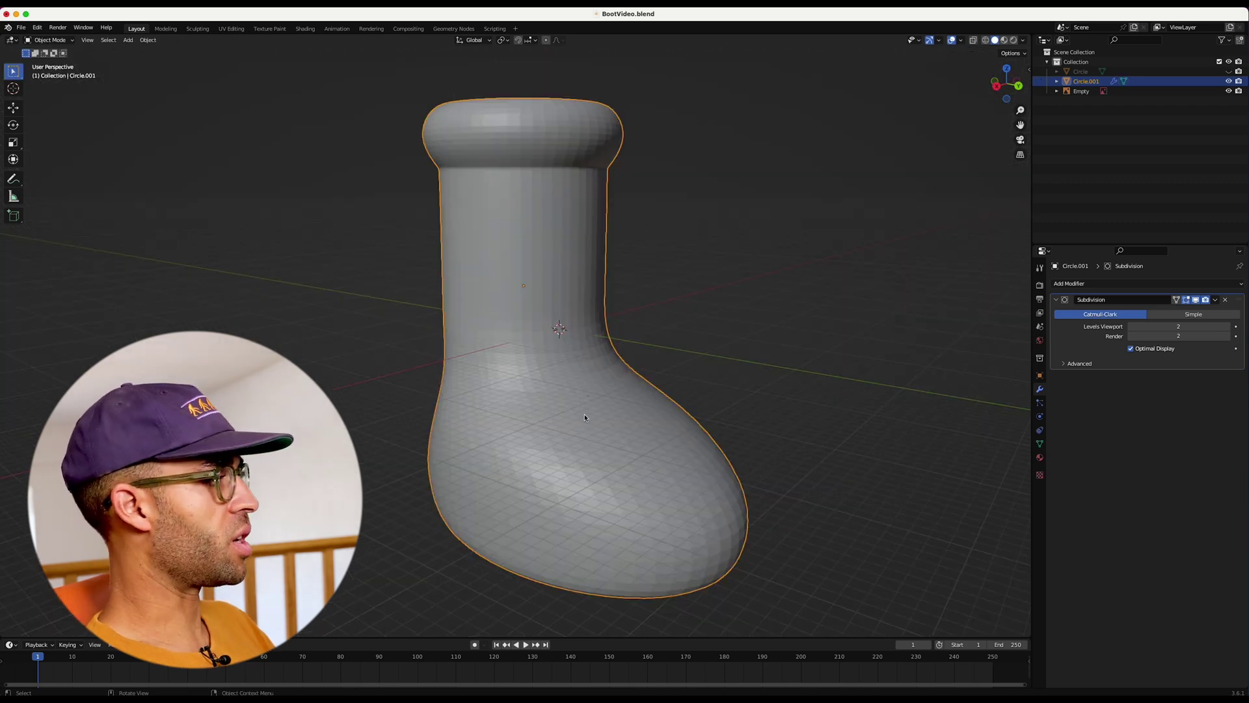
Apply smooth shading to the whole boot in Object Mode and check its shape
{"action": "right_click", "coordinate": [567, 391]}
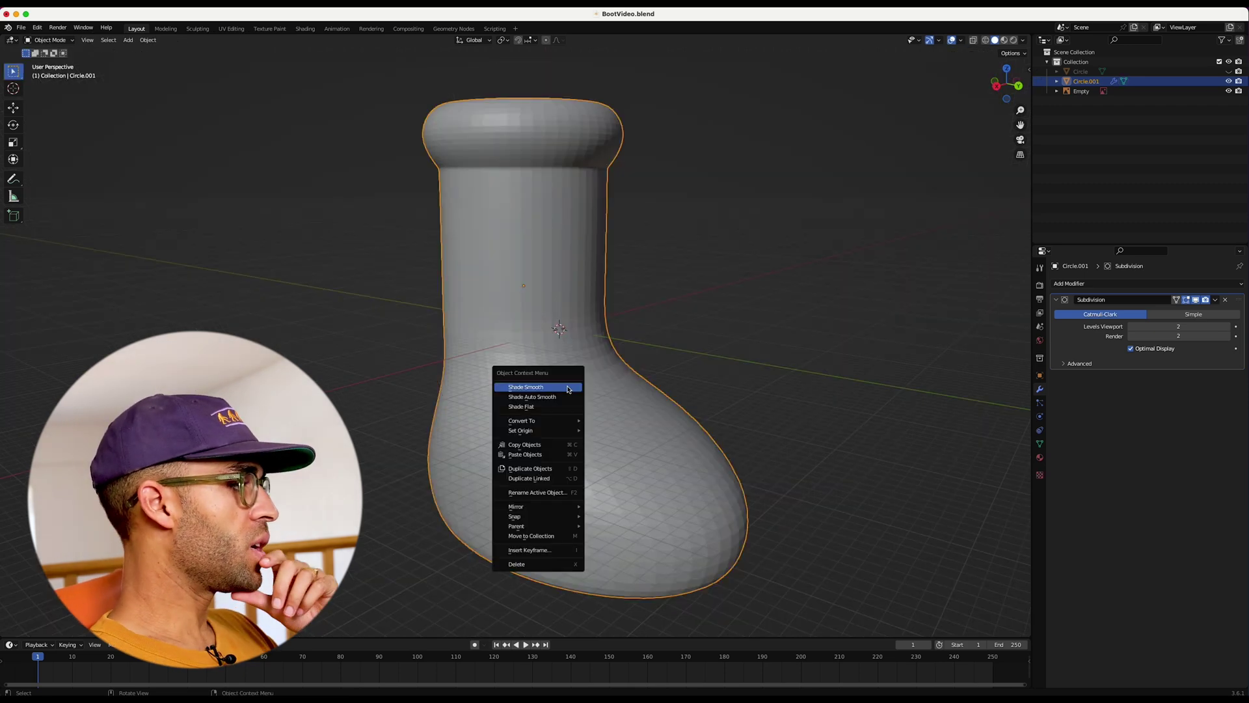
{"action": "left_click", "coordinate": [565, 387]}
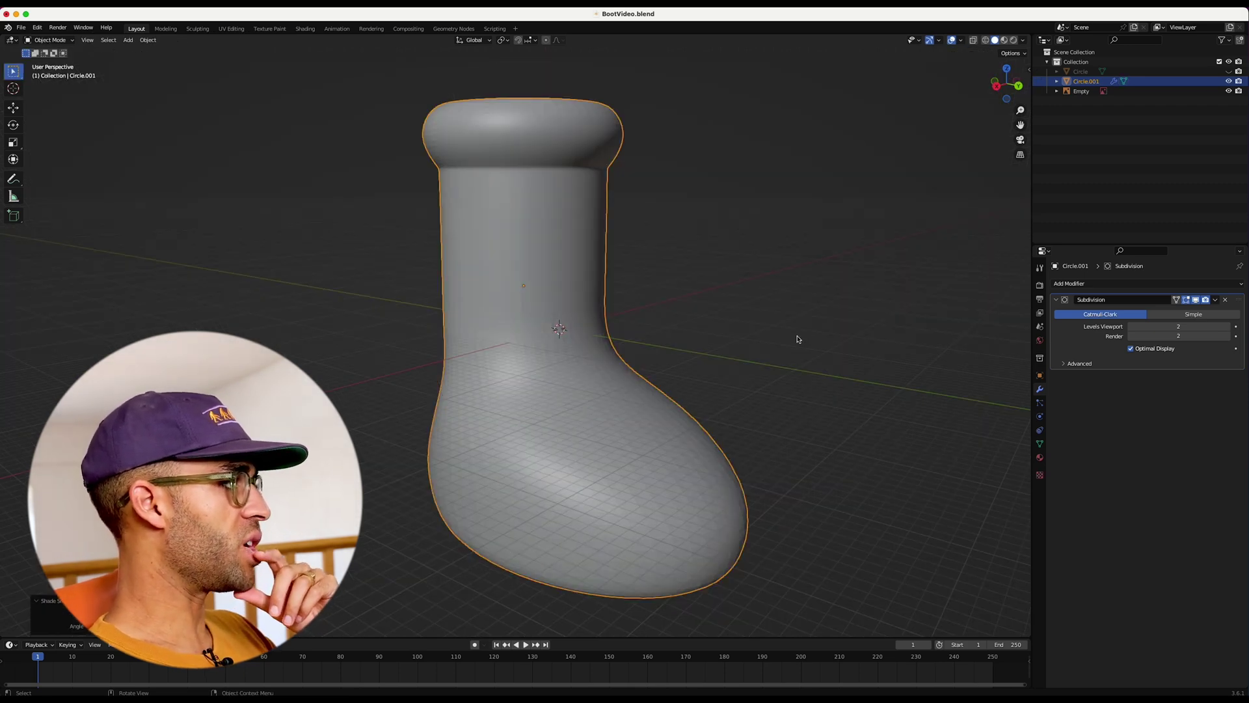
{"action": "left_click", "coordinate": [719, 227]}
{"action": "left_click_drag", "start_coordinate": [1020, 110], "coordinate": [1020, 156]}
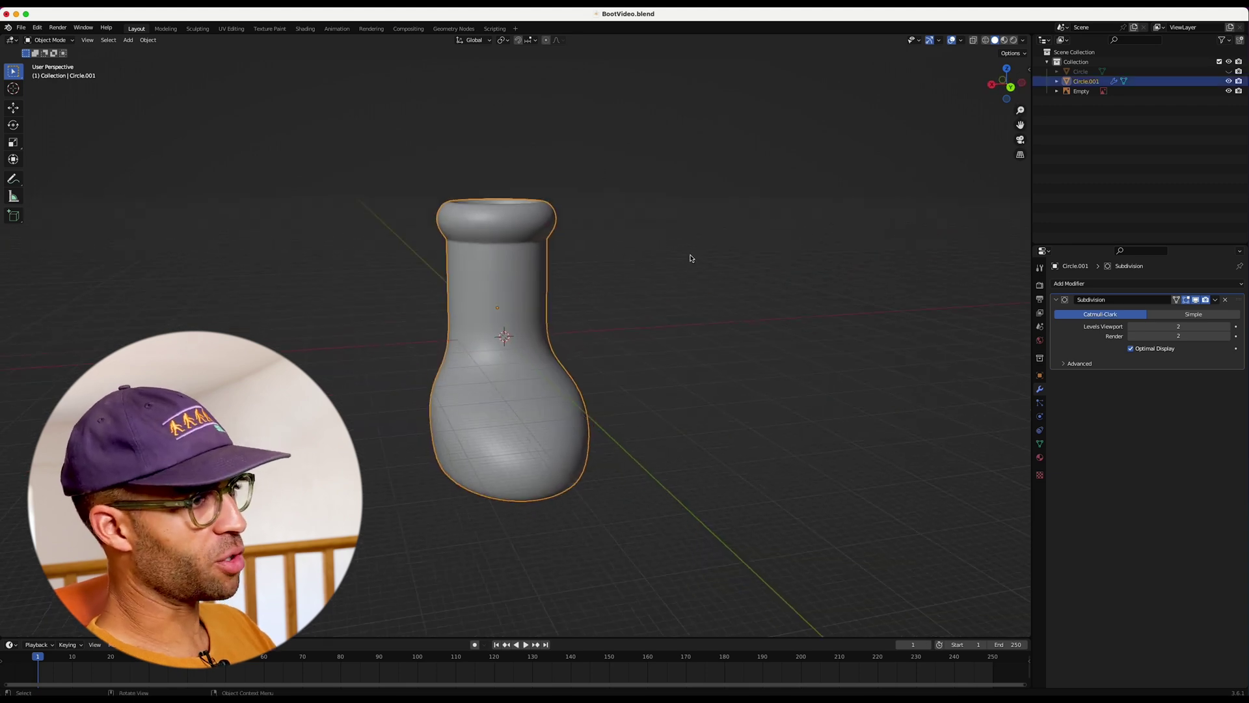
{"action": "middle_click_drag", "start_coordinate": [691, 259], "coordinate": [689, 257]}
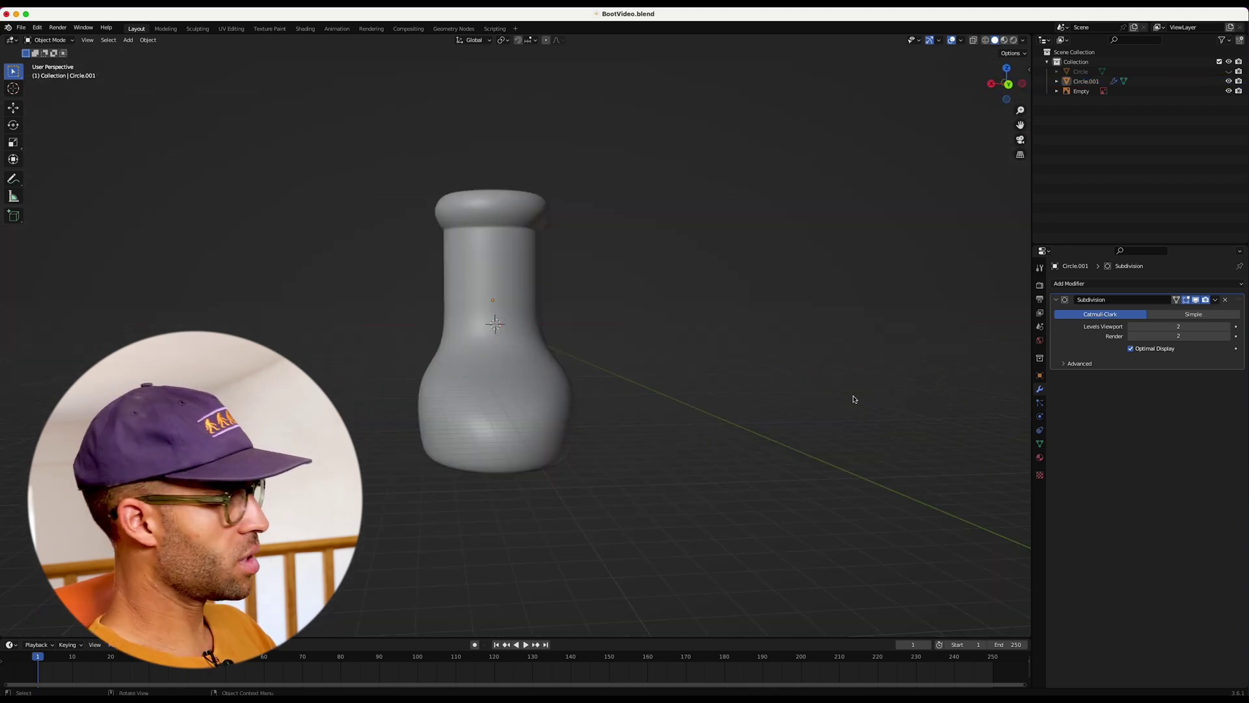
Load Screenshot 2023-09-04 at 11.26.41 AM.png as a background image in the back orthographic view
{"action": "left_click", "coordinate": [1008, 84]}
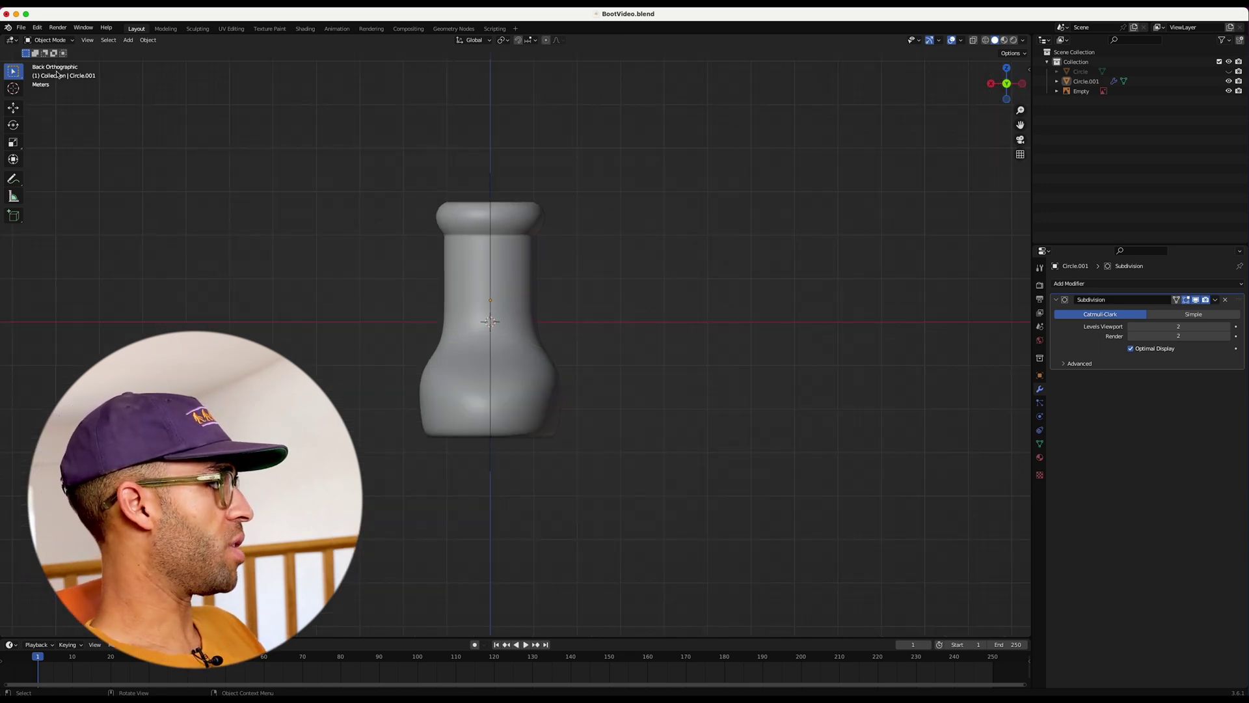
{"action": "left_click", "coordinate": [128, 39]}
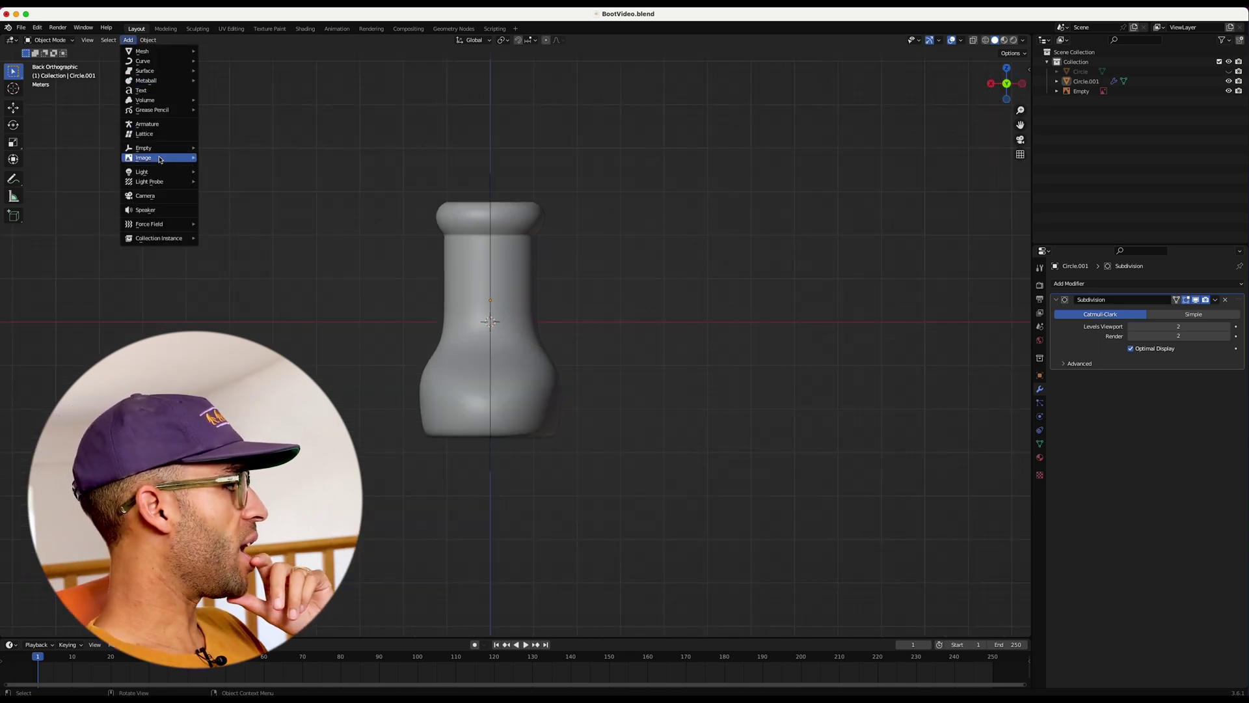
{"action": "mouse_move", "coordinate": [160, 159]}
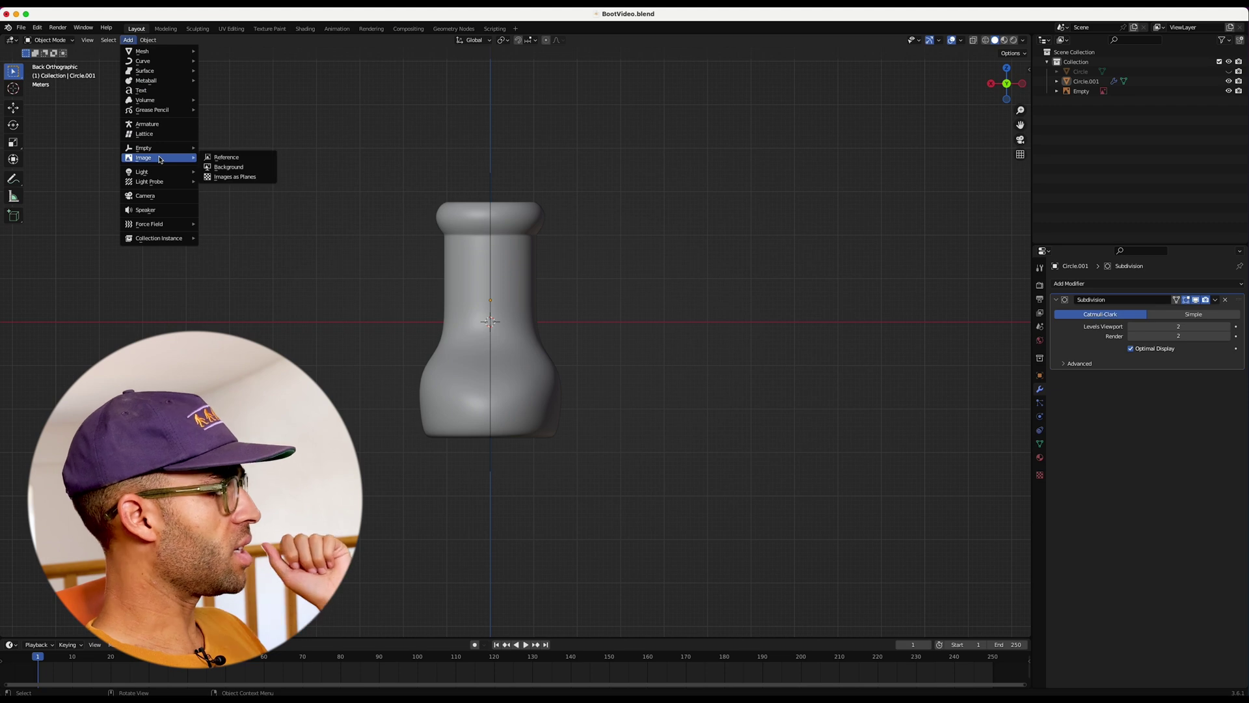
{"action": "left_click", "coordinate": [248, 167]}
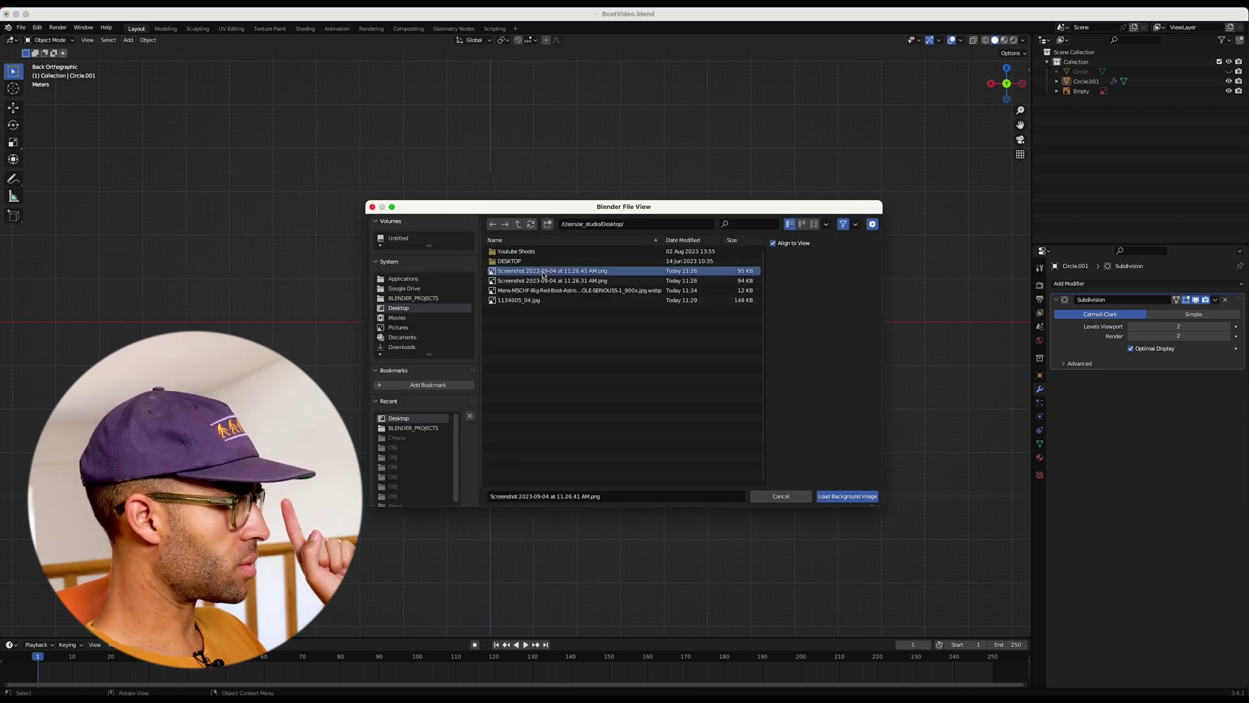
{"action": "left_click", "coordinate": [841, 496]}
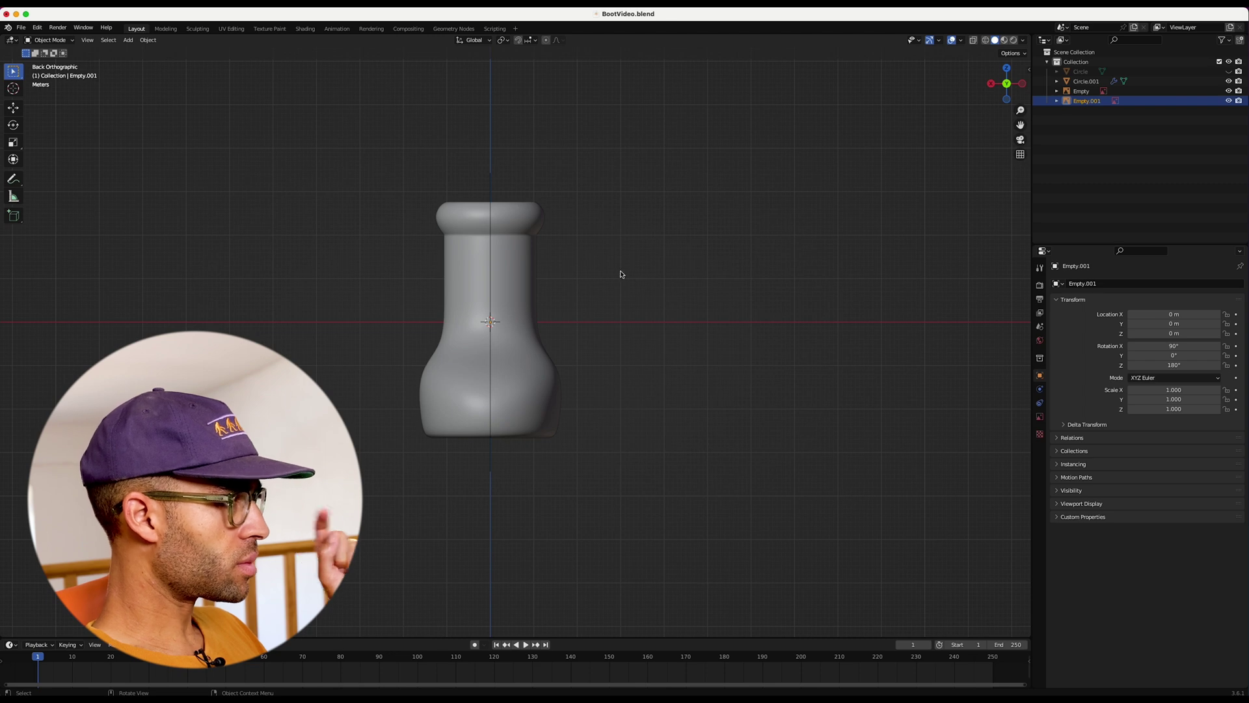
Scale the new background image to about 13.12 and move it to about X 2.47 m, Z 0.67 m behind the boot
{"action": "key", "text": "s"}
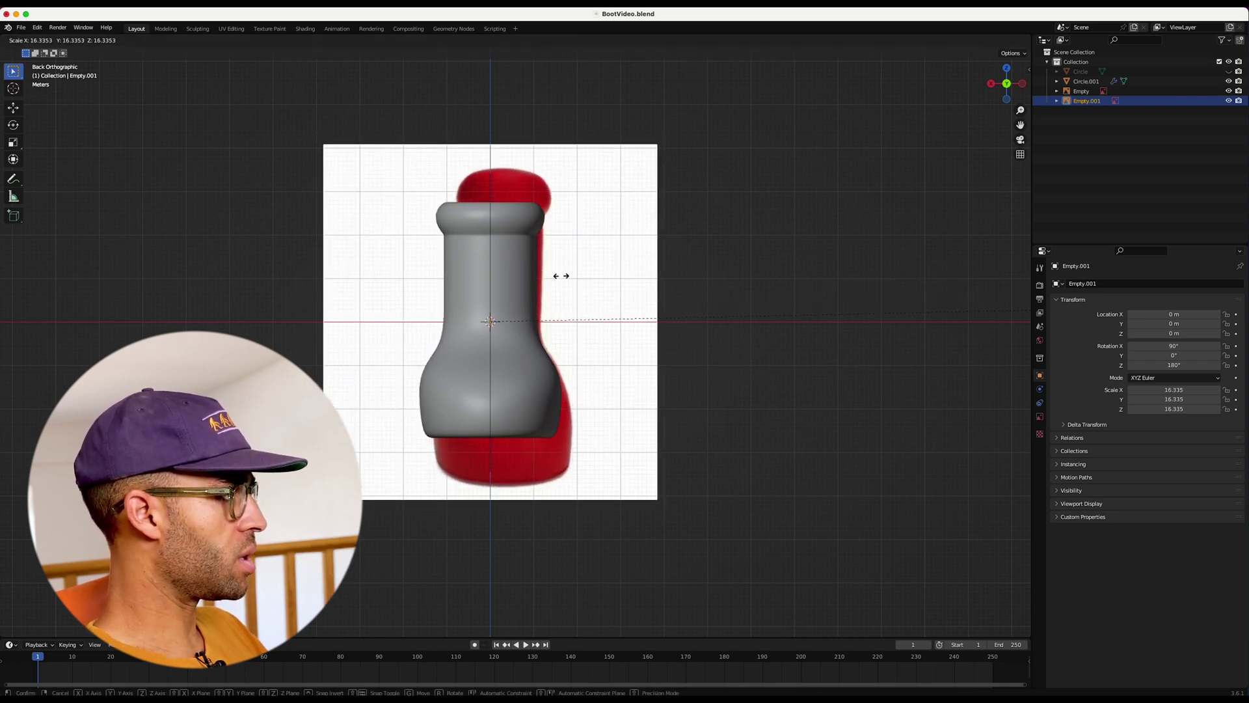
{"action": "left_click", "coordinate": [141, 205]}
{"action": "key", "text": "g"}
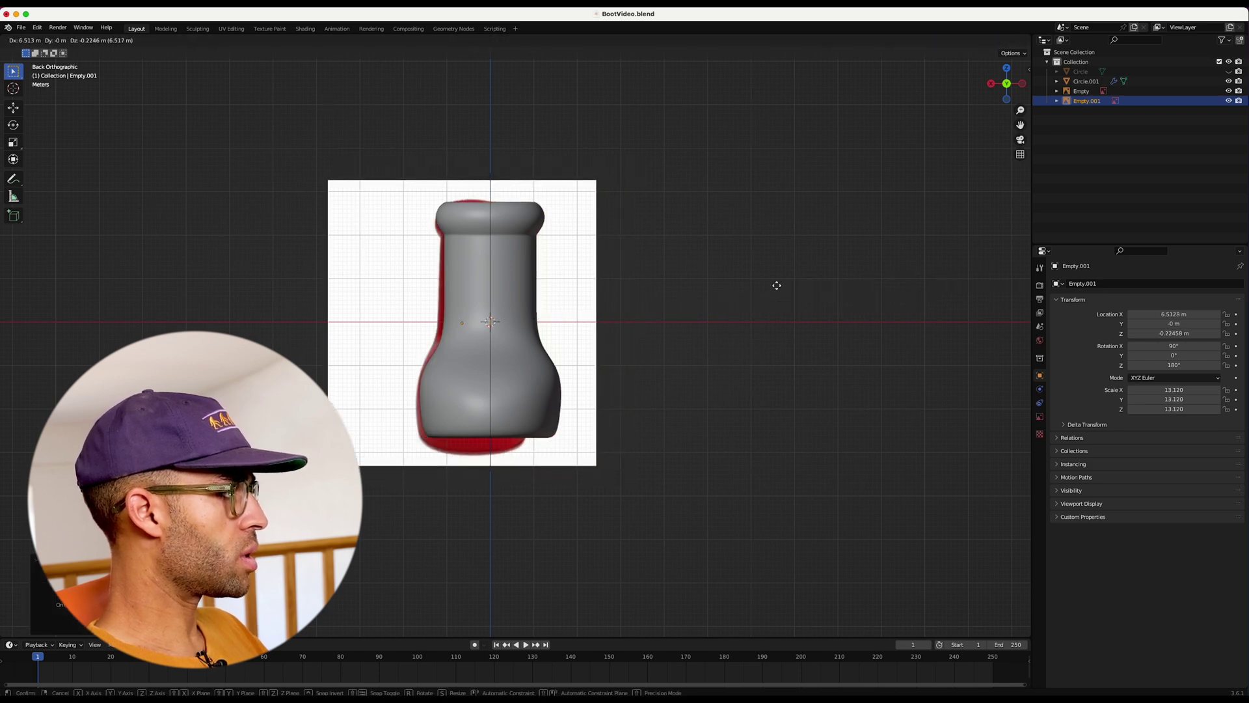
{"action": "left_click", "coordinate": [792, 289]}
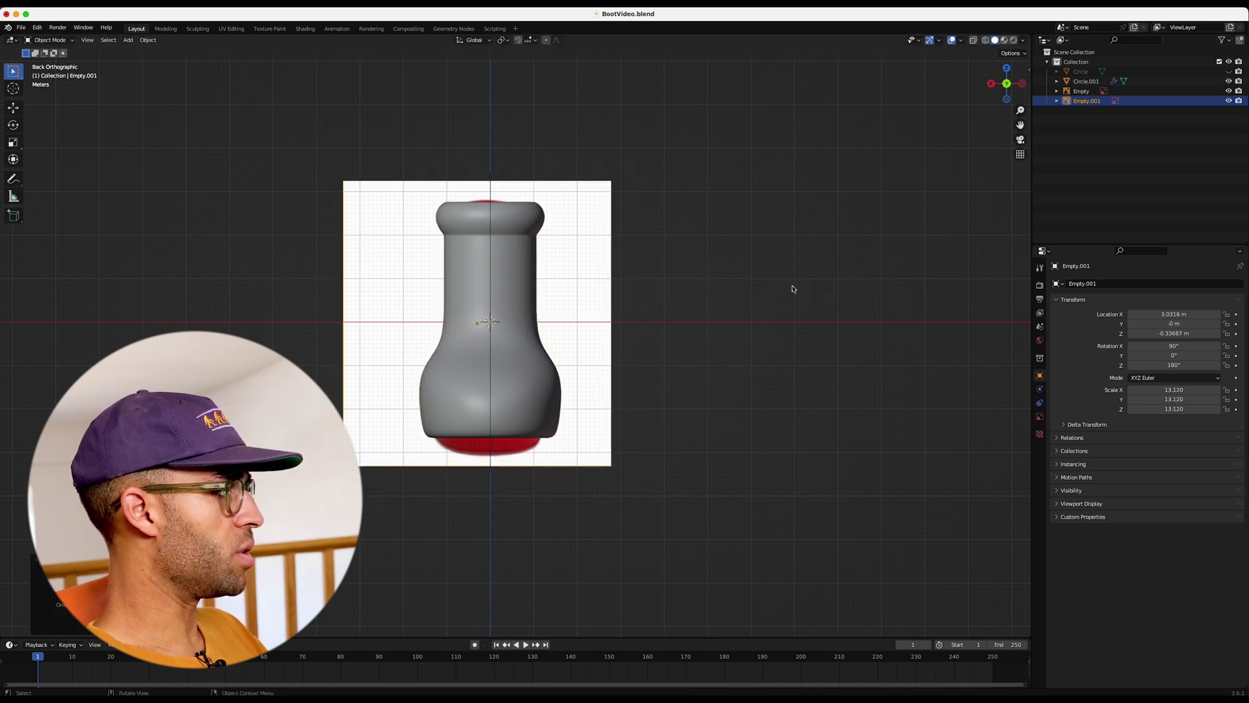
{"action": "key", "text": "g"}
{"action": "left_click", "coordinate": [799, 280]}
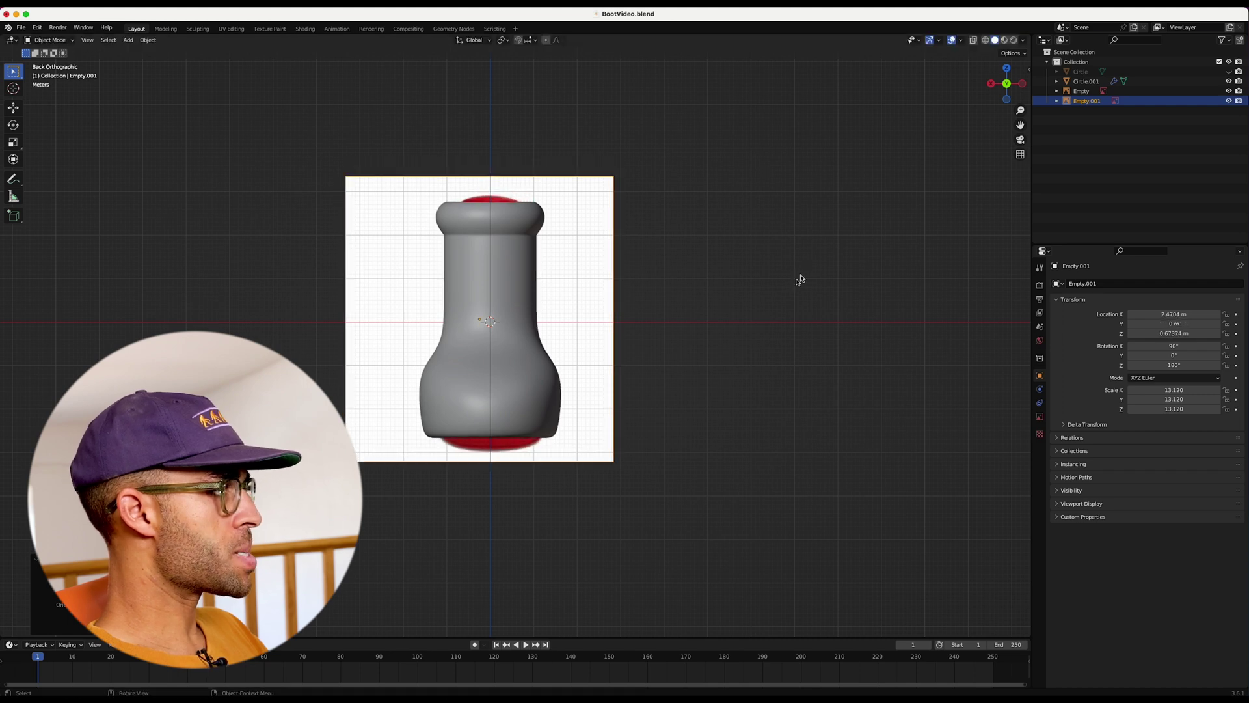
Show the scene in wireframe and rename the boot mesh object as Boot
{"action": "left_click", "coordinate": [987, 41]}
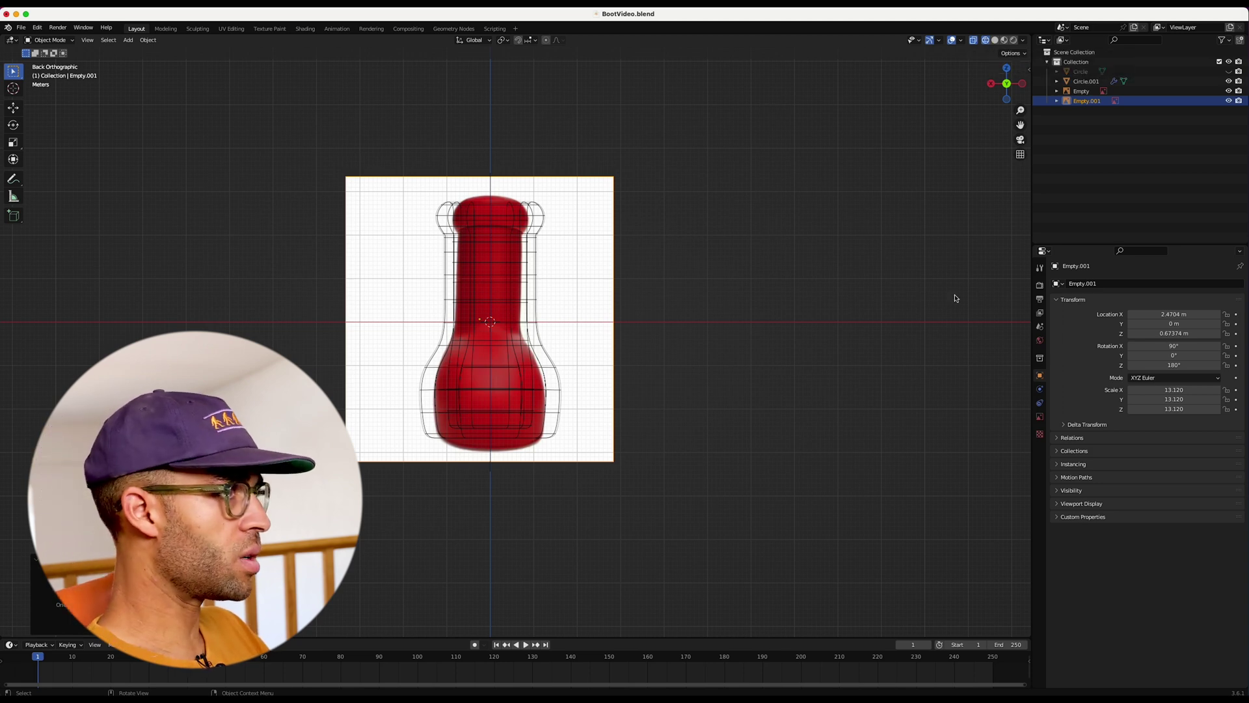
{"action": "left_click", "coordinate": [1087, 83]}
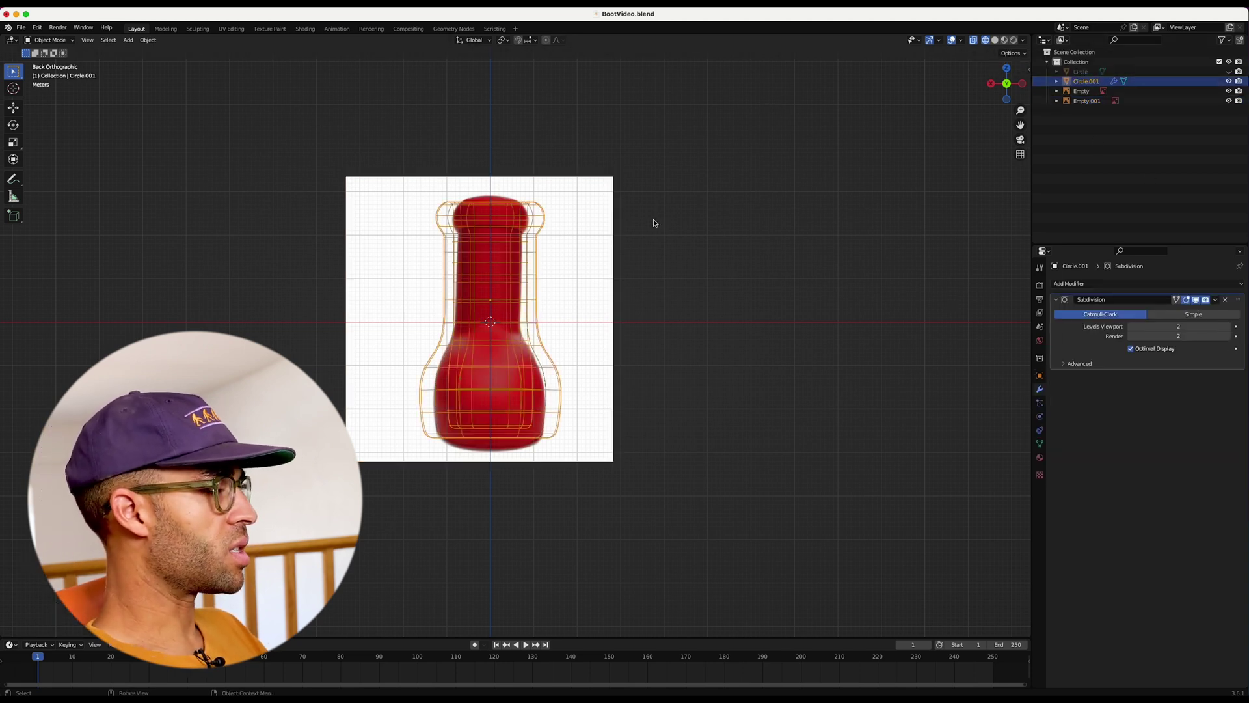
{"action": "double_click", "coordinate": [1086, 81]}
{"action": "type", "text": "Boot"}
{"action": "key", "text": "Return"}
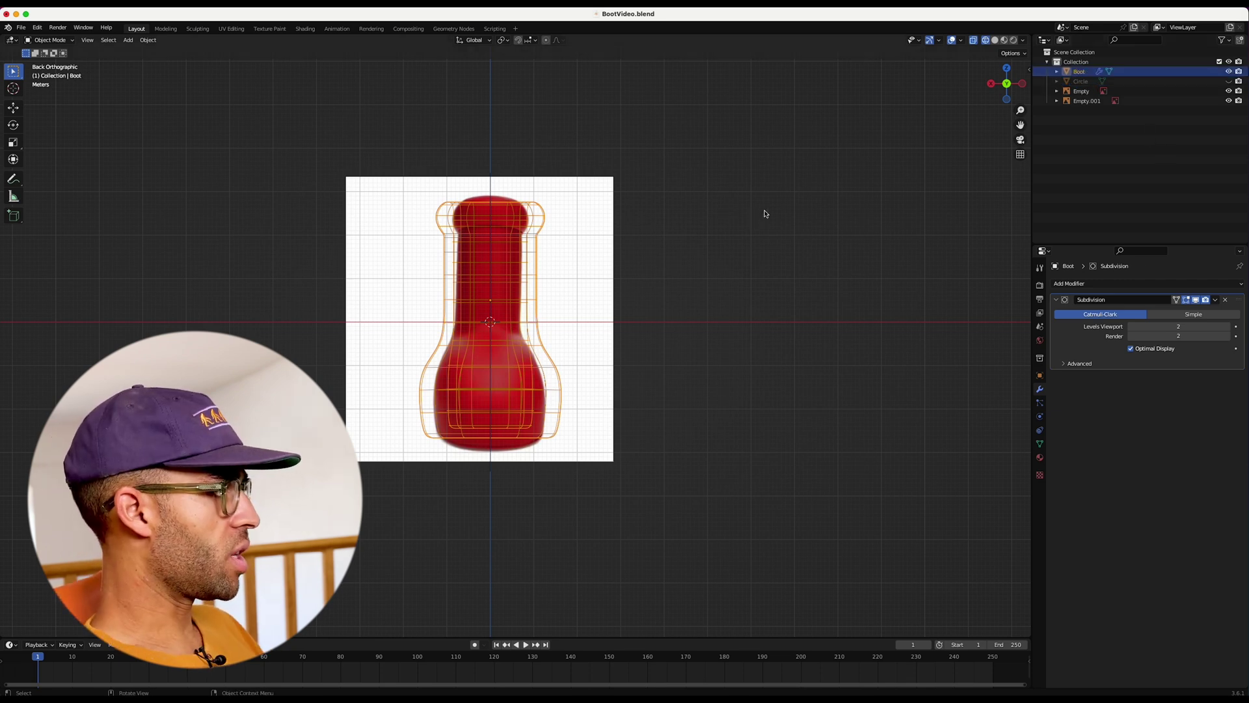
Narrow the boot along X toward the width of the reference image
{"action": "key", "text": "s"}
{"action": "key", "text": "x"}
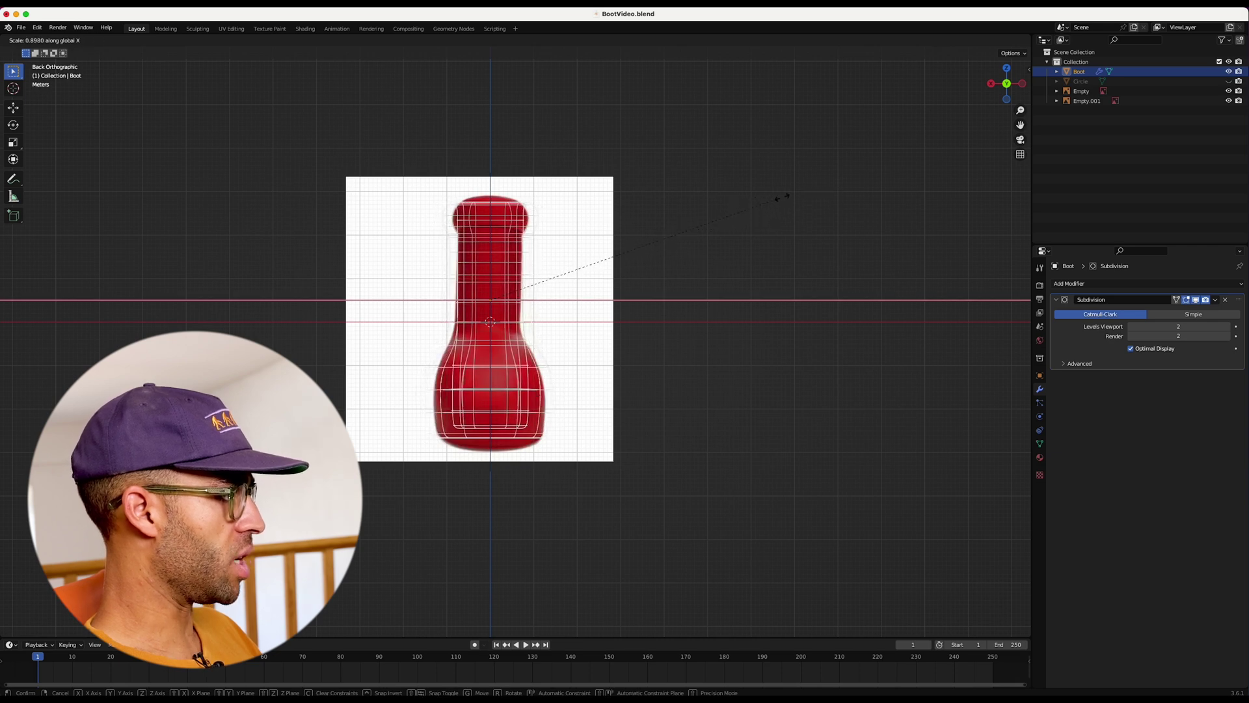
{"action": "left_click", "coordinate": [779, 200]}
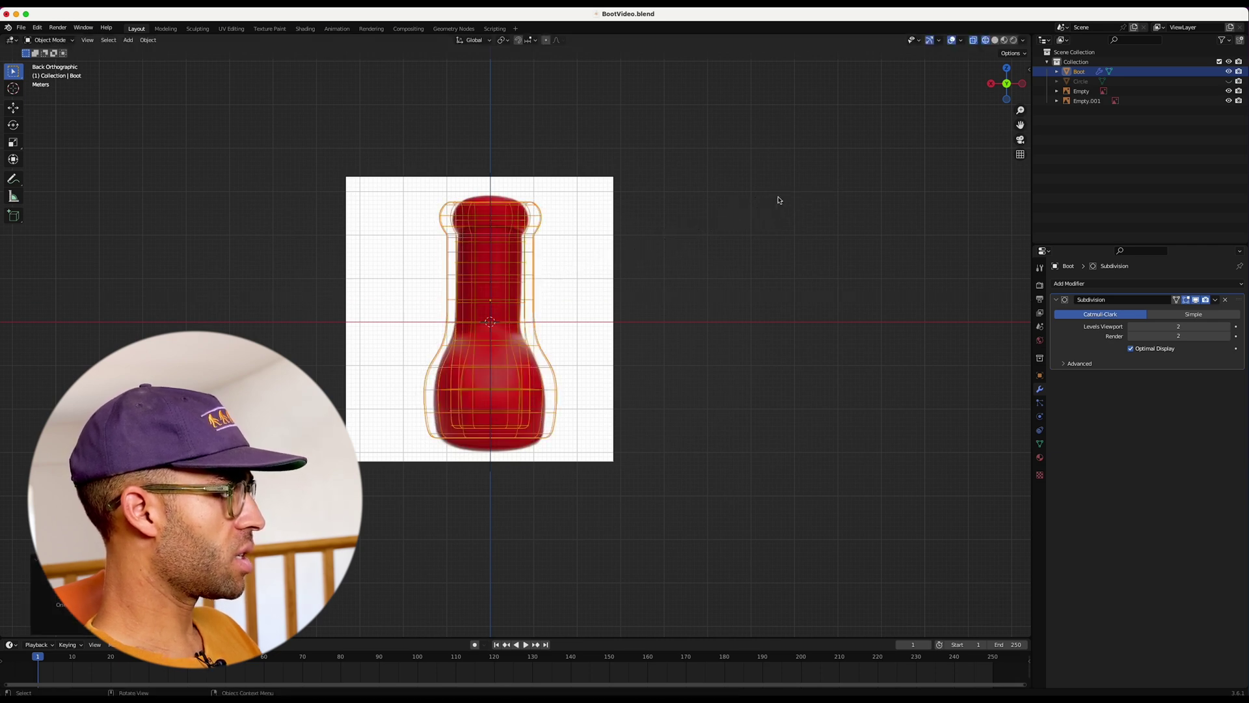
Switch off the see-through display and scale the boot along X by about 0.84 to match the back-view reference width
{"action": "key", "text": "alt+z"}
{"action": "key", "text": "s"}
{"action": "key", "text": "x"}
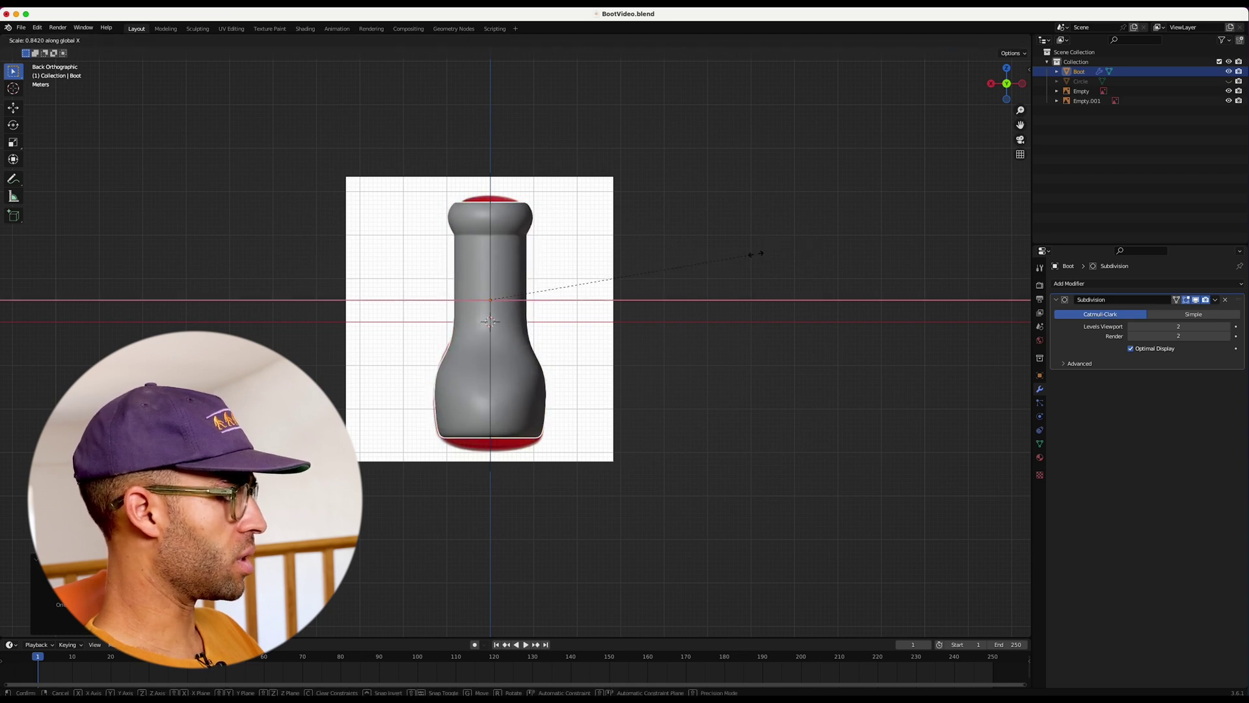
{"action": "left_click", "coordinate": [758, 251]}
{"action": "mouse_move", "coordinate": [661, 224]}
{"action": "middle_mouse_down"}
{"action": "mouse_move", "coordinate": [807, 210]}
{"action": "mouse_move", "coordinate": [660, 223]}
{"action": "middle_mouse_up"}
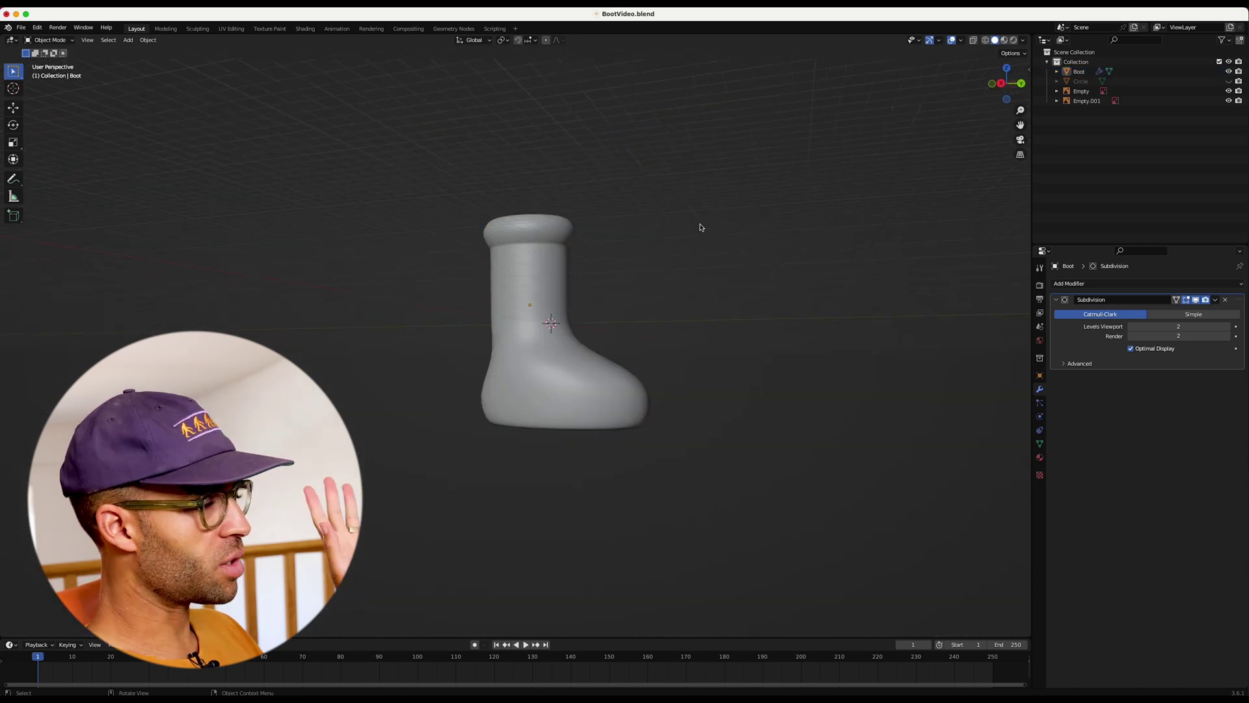
{"action": "middle_click_drag", "start_coordinate": [700, 227], "coordinate": [658, 223]}
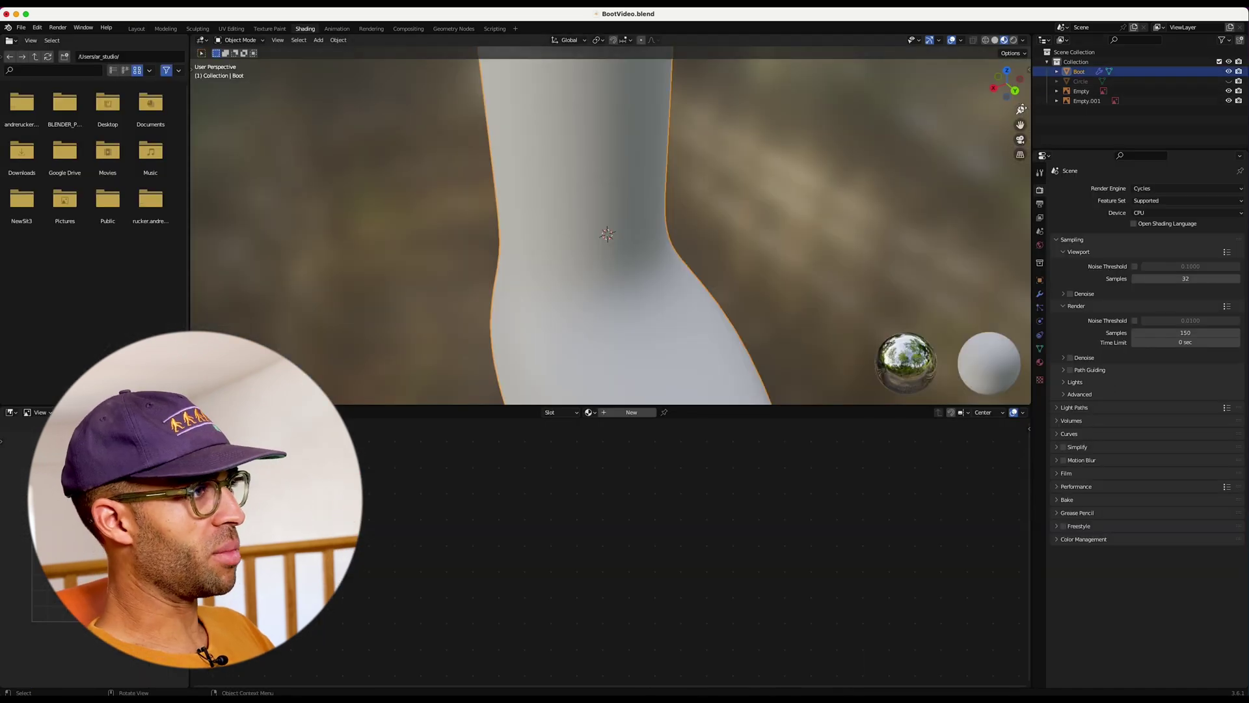
Give the boot a new material and set its Base Color to a fully saturated red with a hue near 0
{"action": "left_click", "coordinate": [630, 411]}
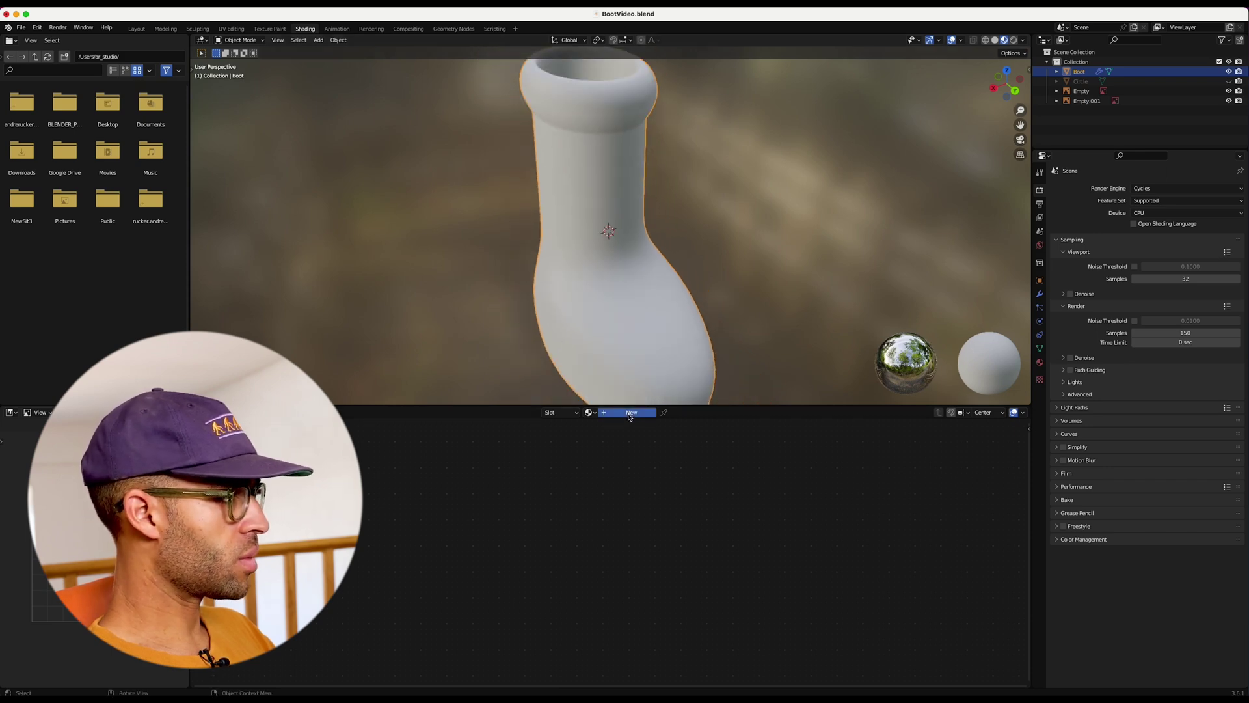
{"action": "scroll", "coordinate": [758, 514], "scroll_direction": "down", "scroll_amount": 1}
{"action": "scroll", "coordinate": [759, 513], "scroll_direction": "up", "scroll_amount": 4}
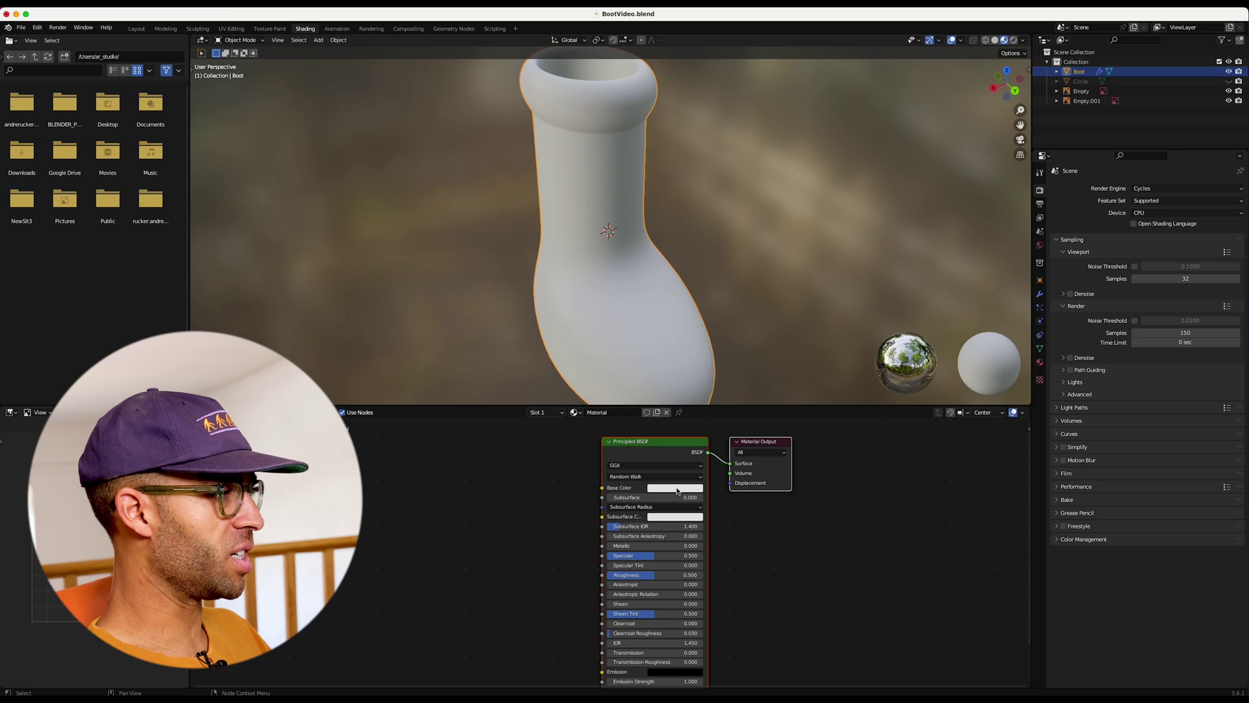
{"action": "left_click", "coordinate": [677, 489]}
{"action": "left_click", "coordinate": [680, 415]}
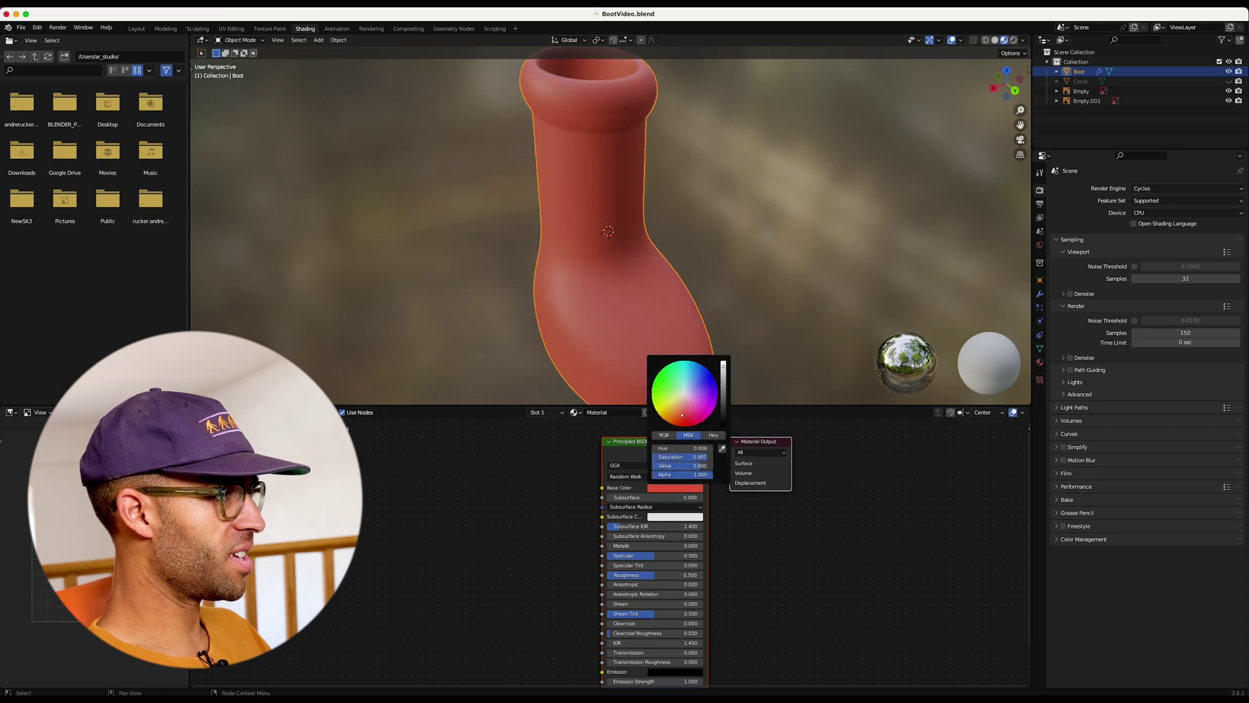
{"action": "left_click", "coordinate": [683, 419]}
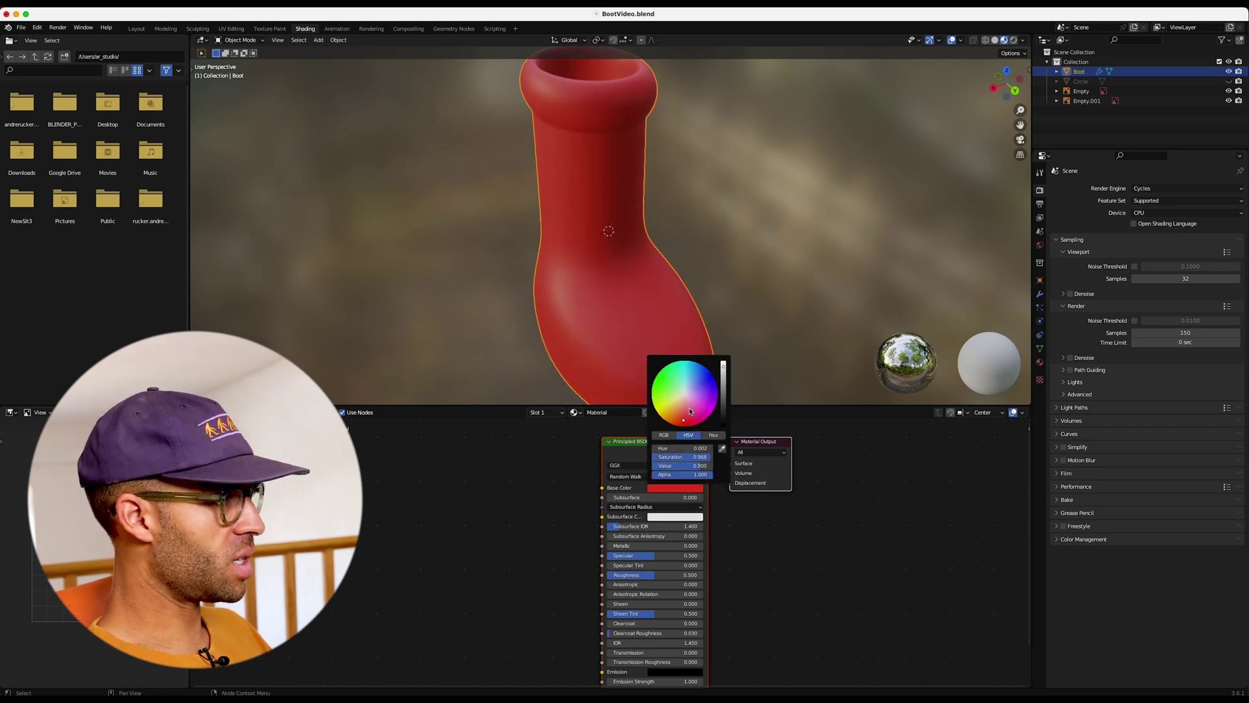
{"action": "left_click", "coordinate": [683, 425]}
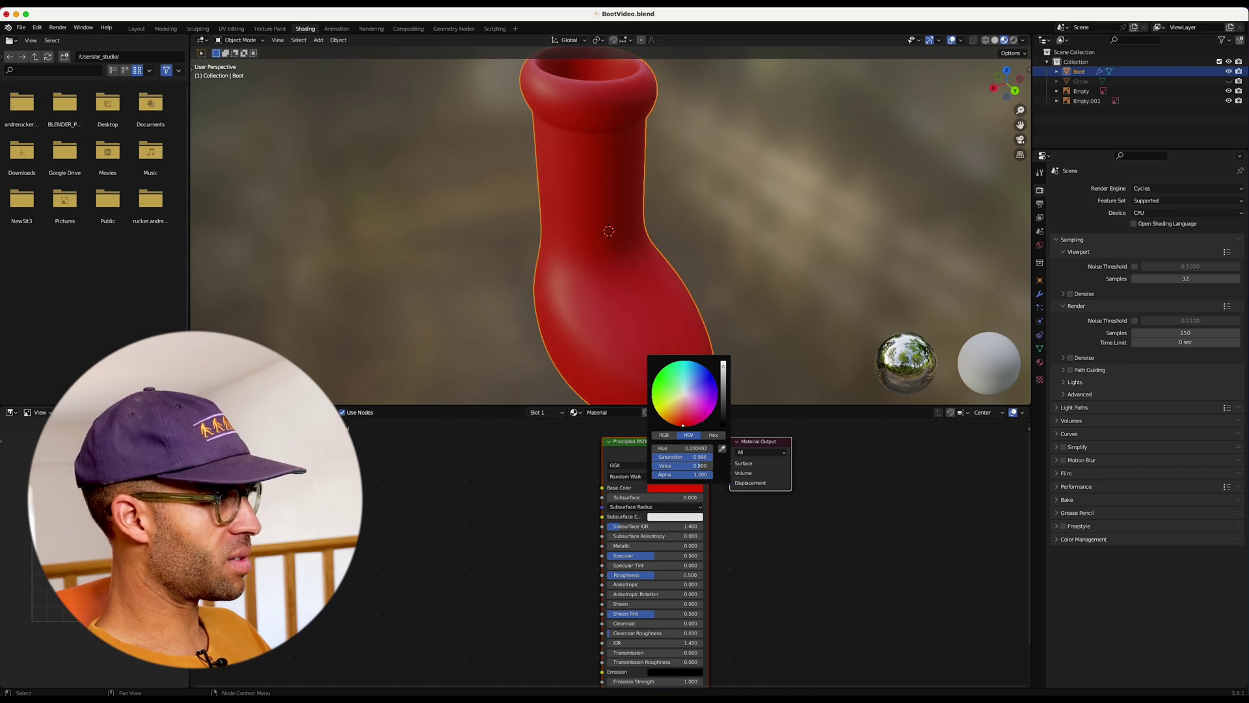
{"action": "left_click", "coordinate": [798, 249]}
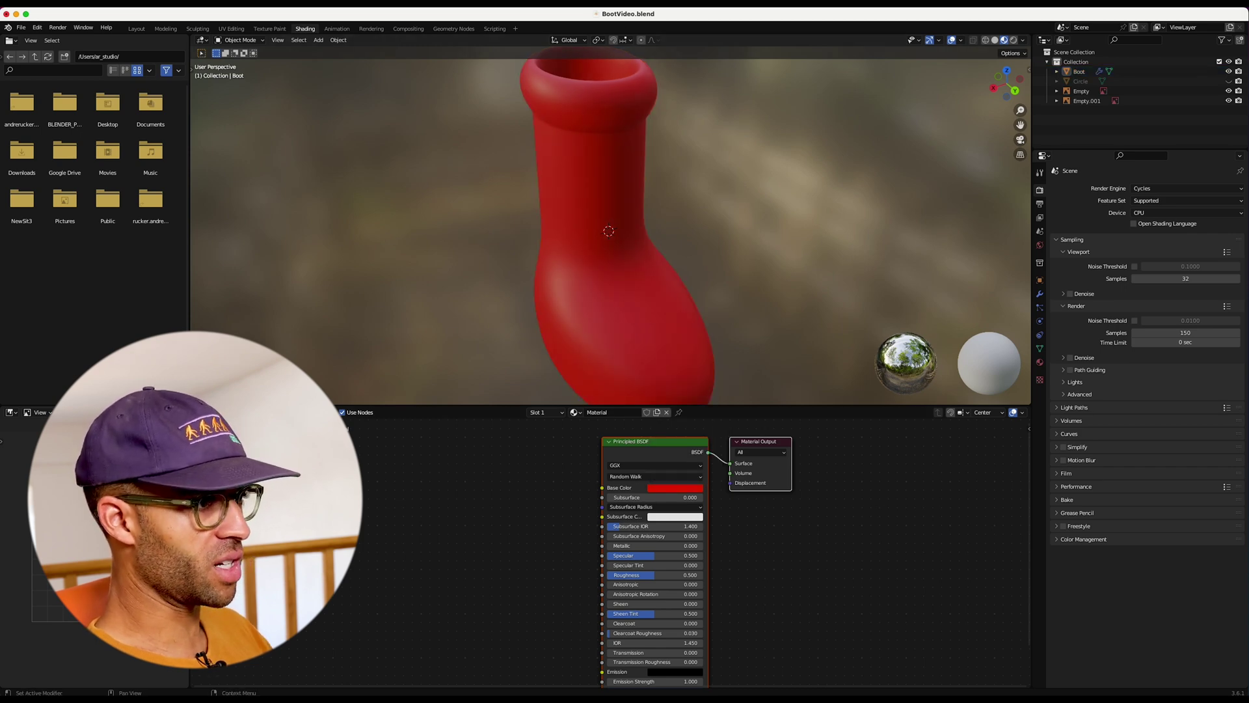
Compare the material with the big red boot reference photo and set its Roughness to about 0.277
{"action": "key", "text": "space"}
{"action": "key", "text": "space"}
{"action": "key", "text": "space"}
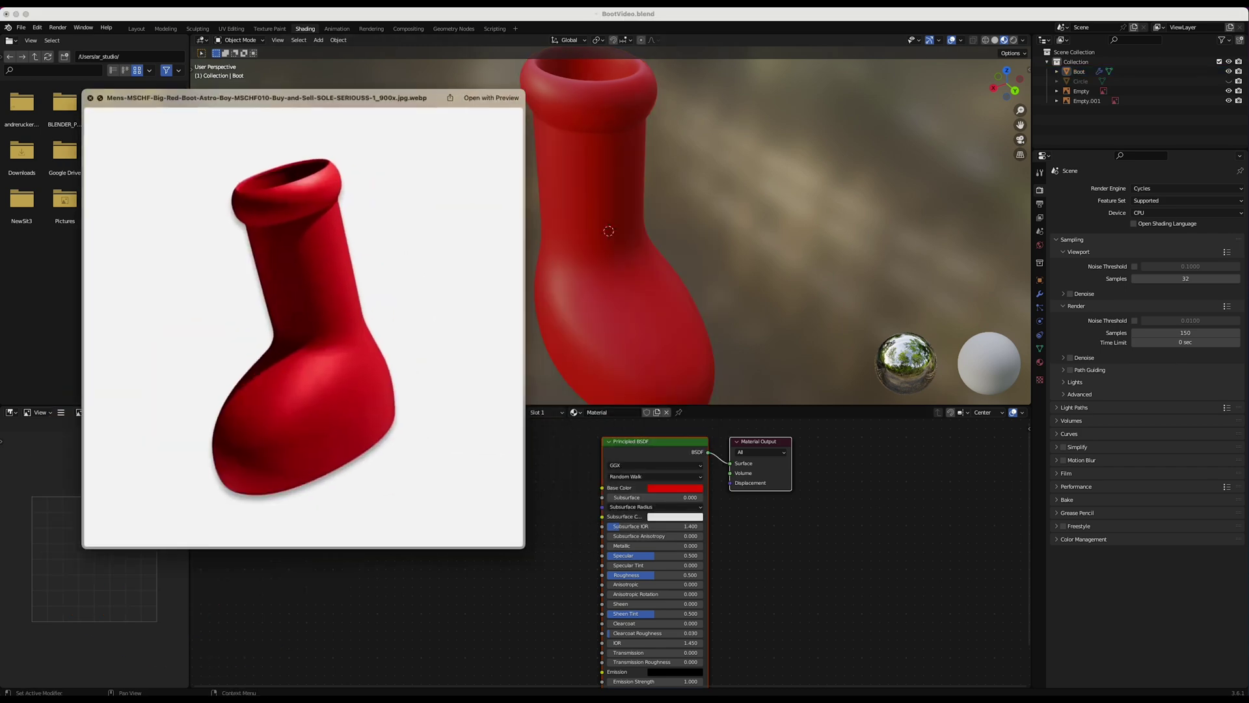
{"action": "key", "text": "space"}
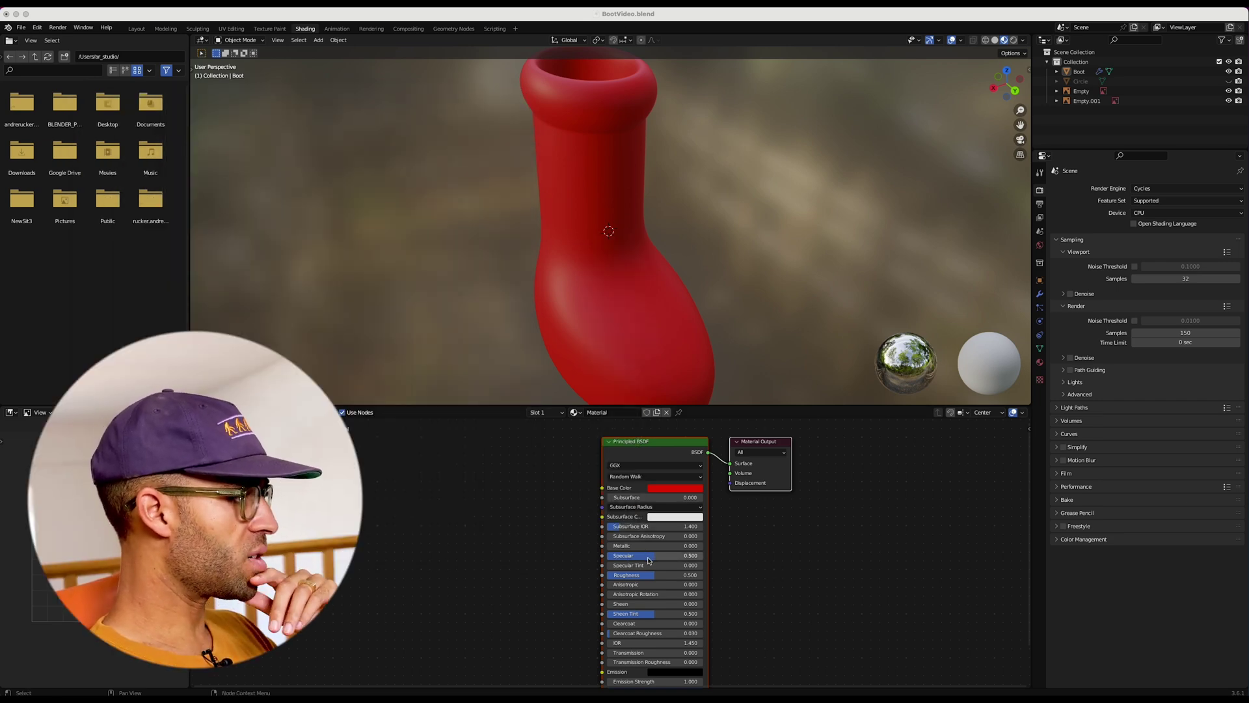
{"action": "mouse_move", "coordinate": [659, 577]}
{"action": "left_mouse_down"}
{"action": "mouse_move", "coordinate": [624, 578]}
{"action": "mouse_move", "coordinate": [637, 576]}
{"action": "left_mouse_up"}
{"action": "middle_click_drag", "start_coordinate": [849, 231], "coordinate": [828, 229]}
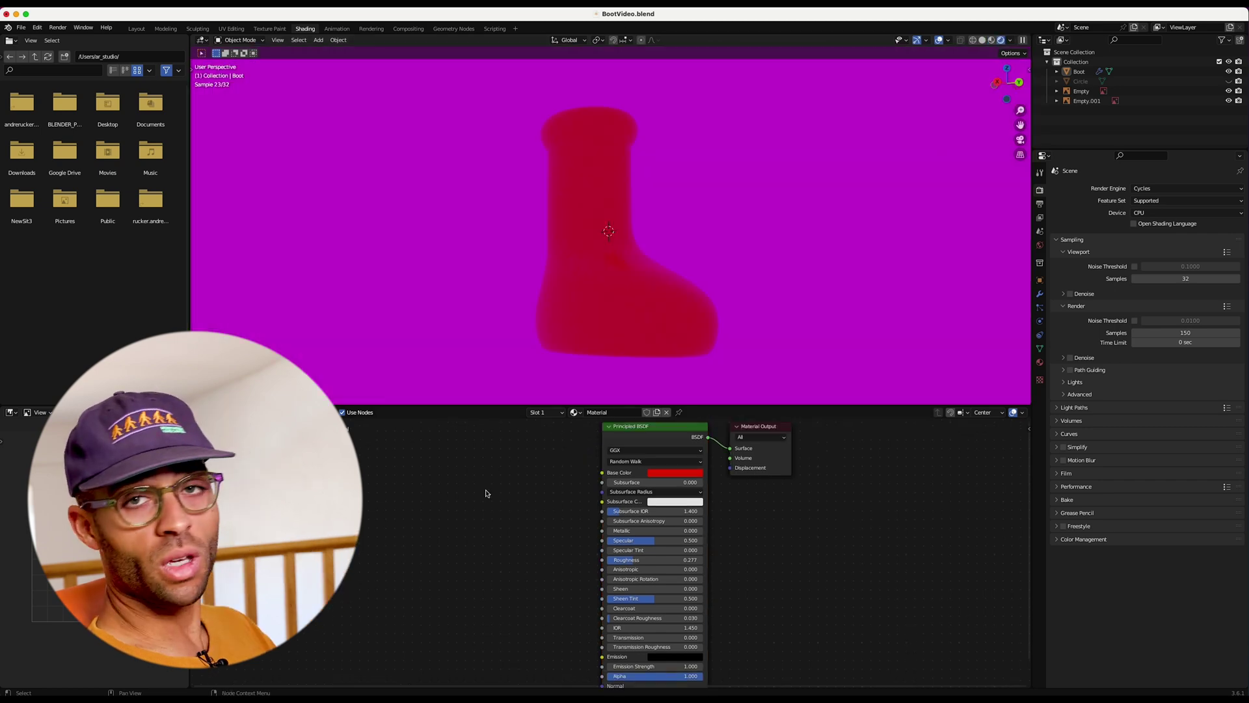
{"action": "scroll", "coordinate": [487, 492], "scroll_direction": "up", "scroll_amount": 4}
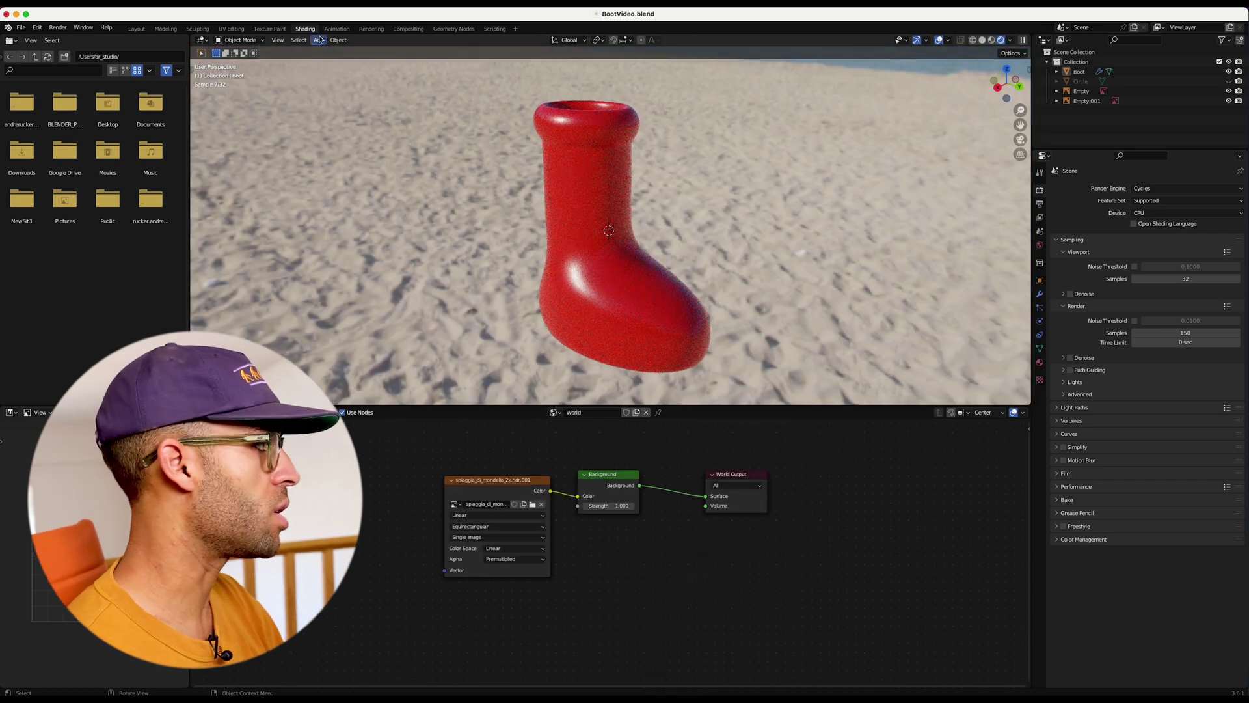
Add a mesh plane, scale it up into a wide floor around the boot, and start moving it along Z
{"action": "left_click", "coordinate": [319, 40]}
{"action": "mouse_move", "coordinate": [338, 49]}
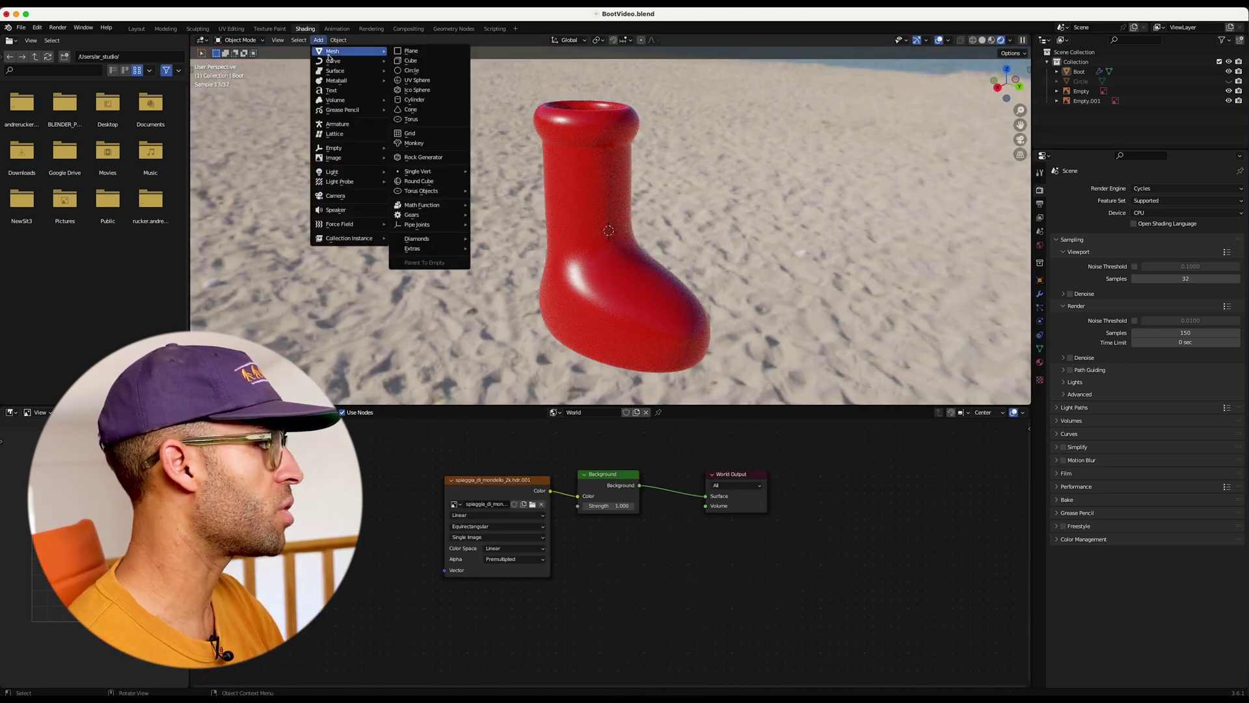
{"action": "left_click", "coordinate": [417, 50]}
{"action": "key", "text": "s"}
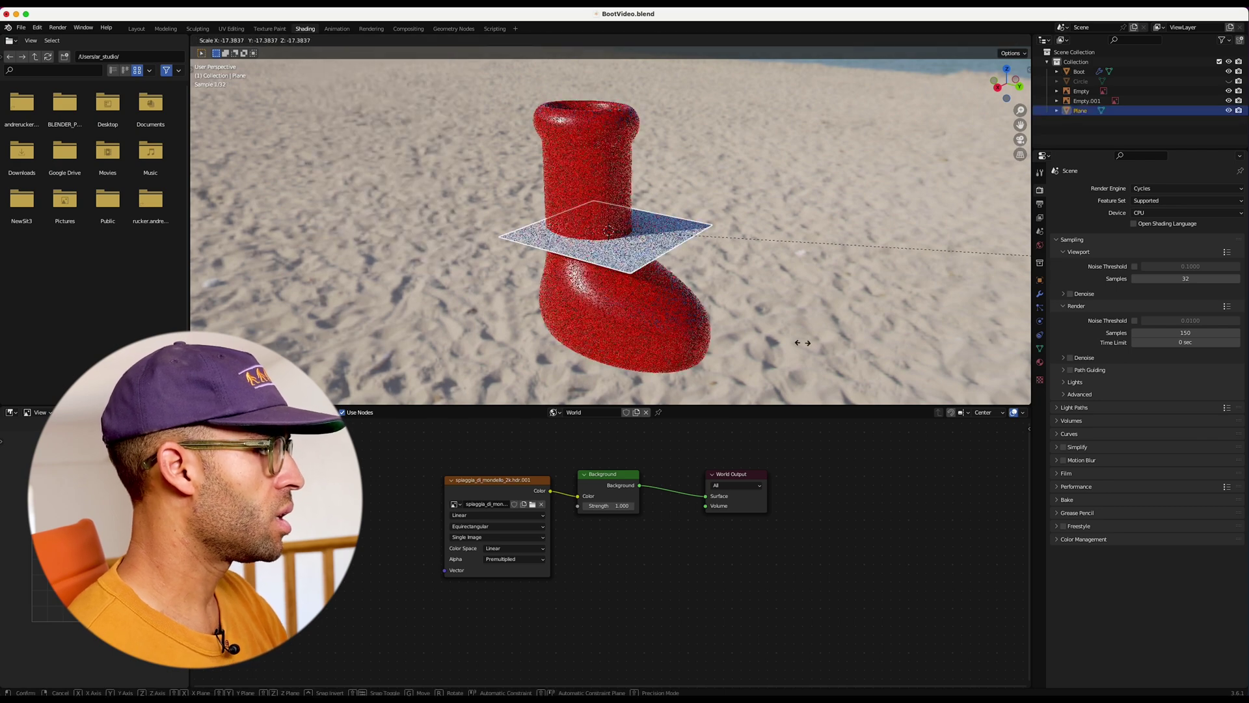
{"action": "left_click", "coordinate": [935, 134]}
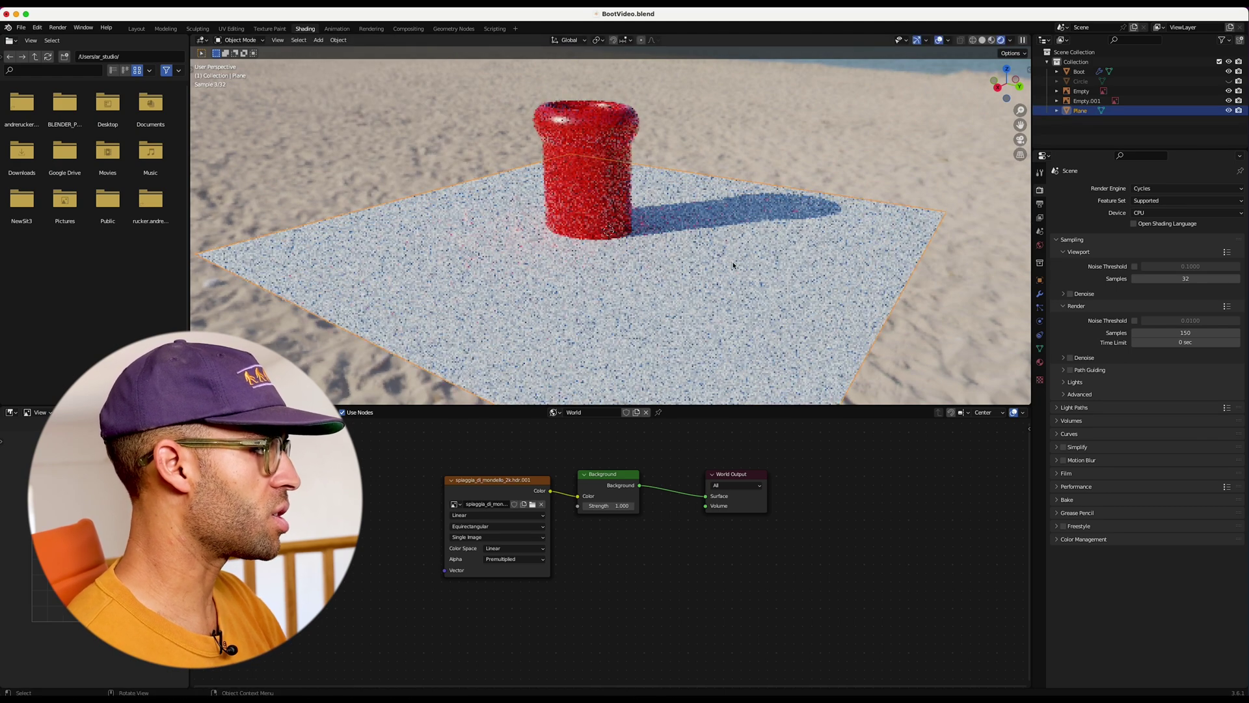
{"action": "key", "text": "g"}
{"action": "key", "text": "z"}
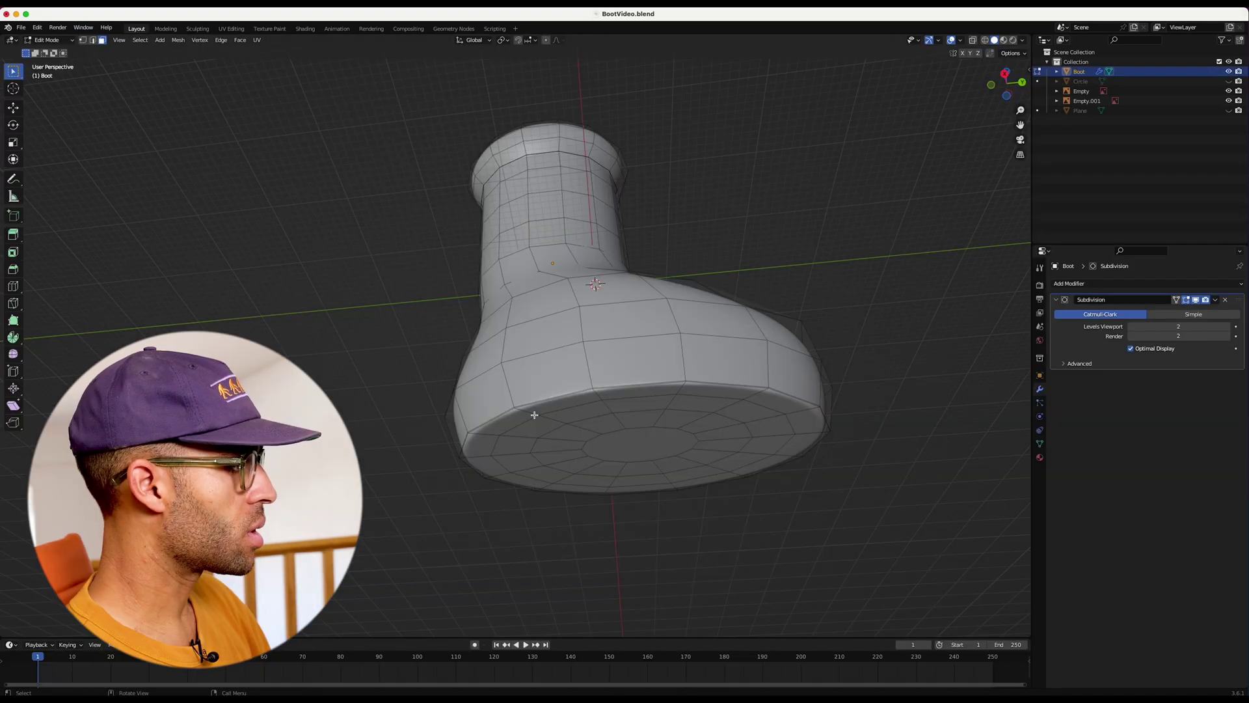
Select all the faces on the underside of the boot in Edit Mode, including the outer ring
{"action": "left_click_drag", "start_coordinate": [535, 415], "coordinate": [670, 477]}
{"action": "middle_click_drag", "start_coordinate": [642, 455], "coordinate": [632, 445]}
{"action": "left_click", "coordinate": [478, 393], "text": "shift"}
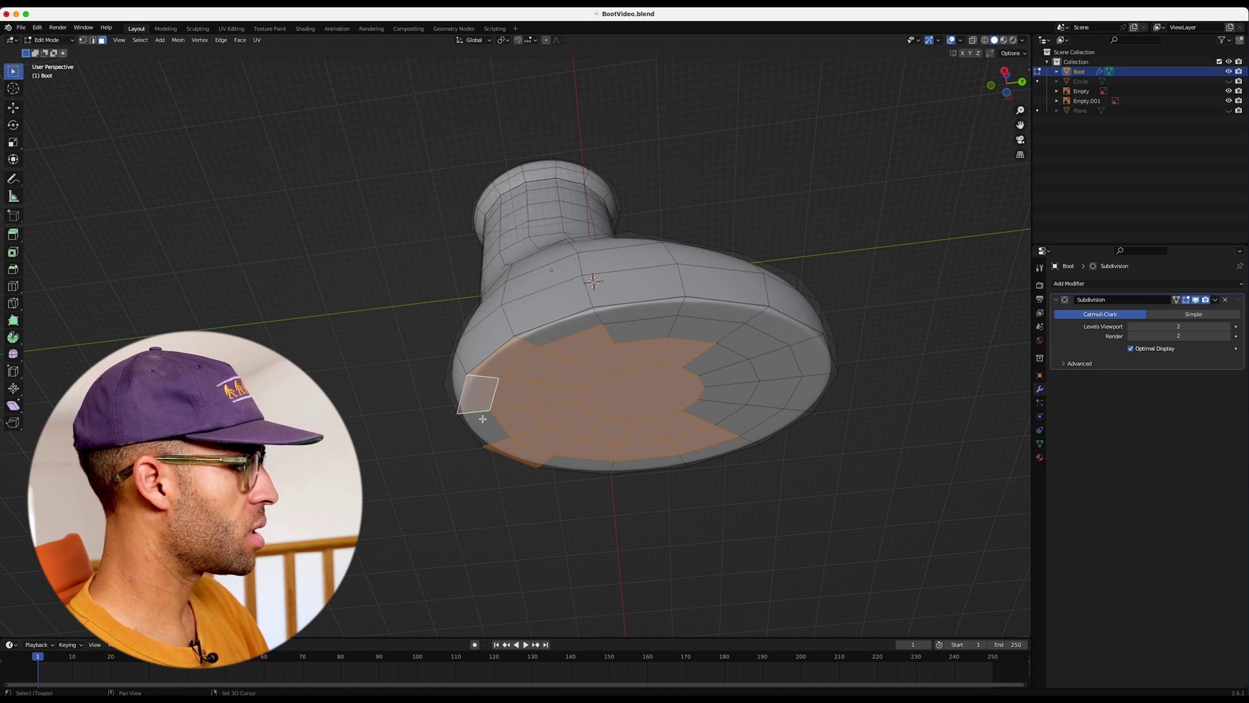
{"action": "left_click", "coordinate": [483, 427], "text": "shift"}
{"action": "left_click_drag", "start_coordinate": [712, 346], "coordinate": [786, 413], "text": "shift"}
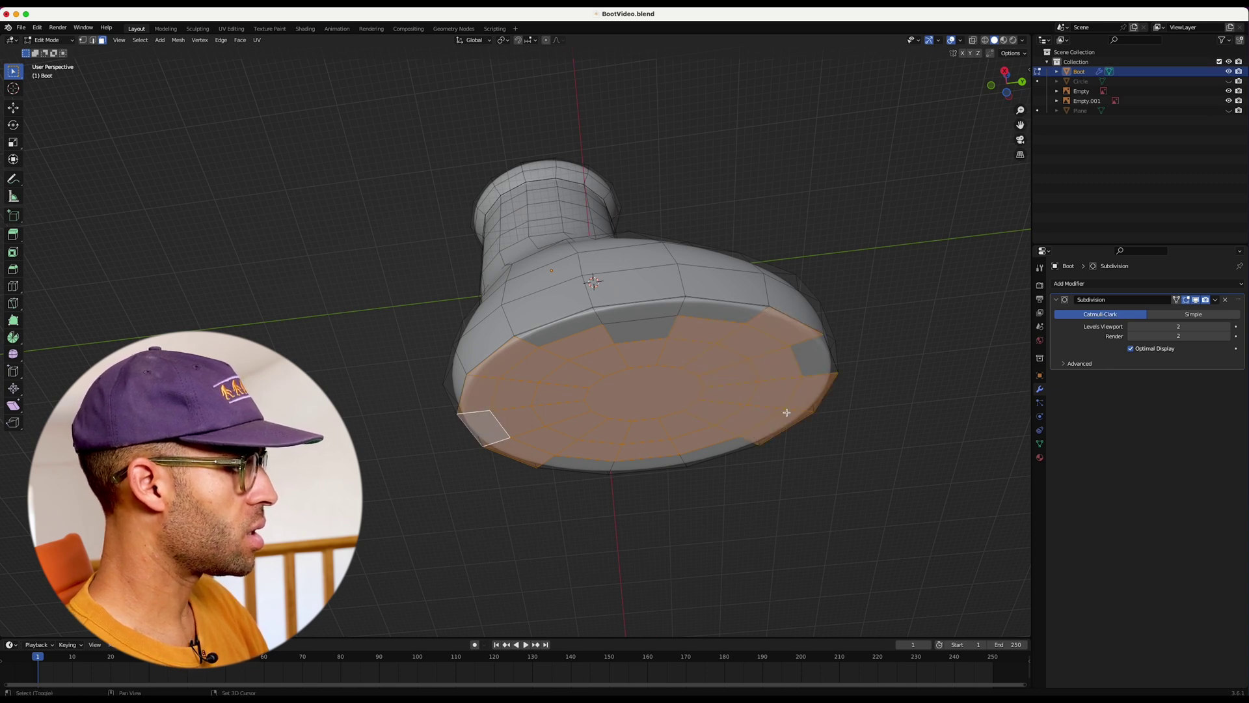
{"action": "left_click", "coordinate": [649, 325], "text": "shift"}
{"action": "left_click", "coordinate": [570, 330], "text": "shift"}
{"action": "left_click", "coordinate": [716, 319], "text": "shift"}
{"action": "left_click", "coordinate": [652, 313], "text": "shift"}
{"action": "left_click", "coordinate": [812, 354], "text": "shift"}
{"action": "middle_click_drag", "start_coordinate": [808, 386], "coordinate": [805, 326]}
{"action": "left_click", "coordinate": [714, 325], "text": "shift"}
{"action": "left_click", "coordinate": [657, 337], "text": "shift"}
{"action": "left_click", "coordinate": [575, 337], "text": "shift"}
Extrude the selected underside faces a short distance downward along Z
{"action": "middle_click_drag", "start_coordinate": [778, 282], "coordinate": [775, 264]}
{"action": "middle_click_drag", "start_coordinate": [685, 210], "coordinate": [775, 240]}
{"action": "key", "text": "e"}
{"action": "key", "text": "z"}
{"action": "left_click", "coordinate": [785, 255]}
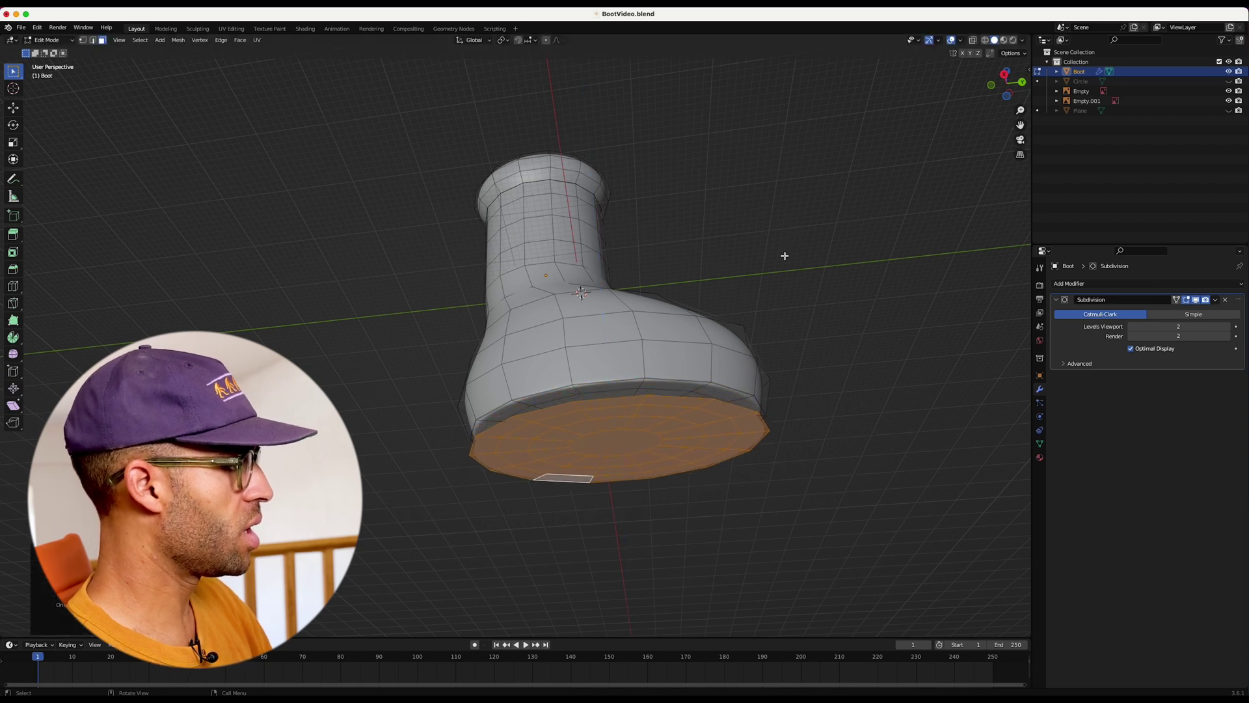
Separate the extruded underside faces by selection into their own object and return to Object Mode
{"action": "left_click", "coordinate": [222, 41]}
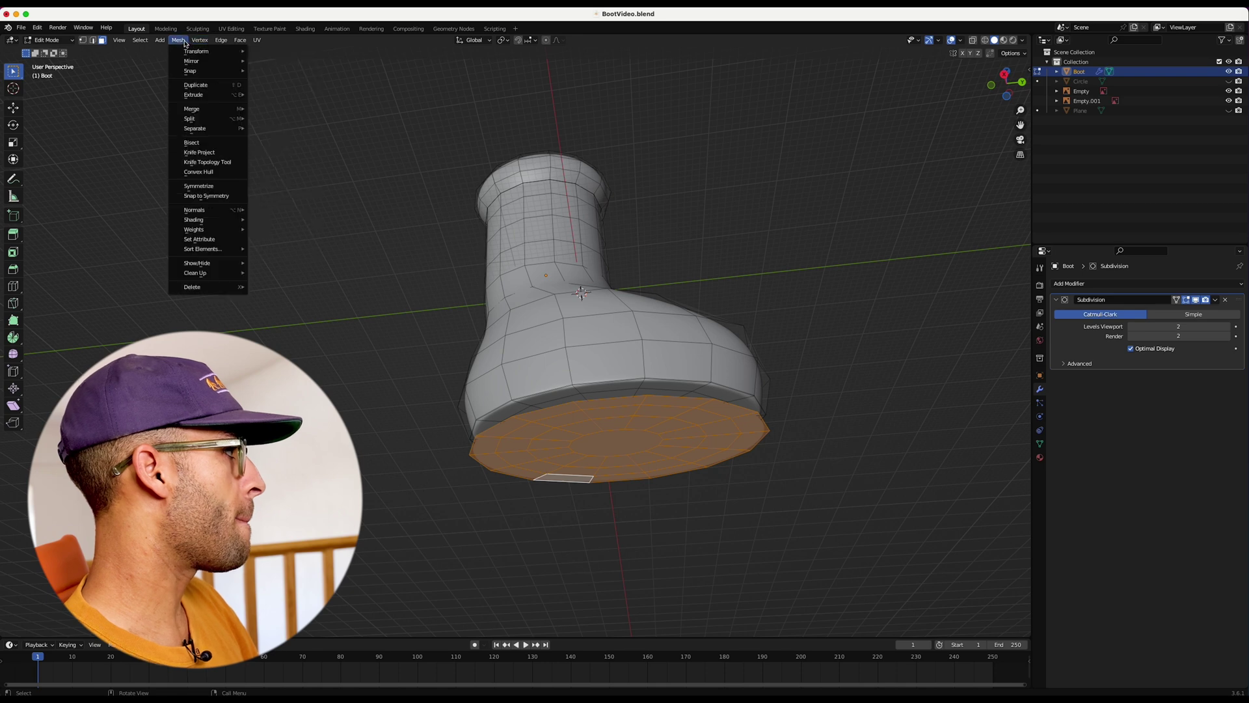
{"action": "mouse_move", "coordinate": [209, 128]}
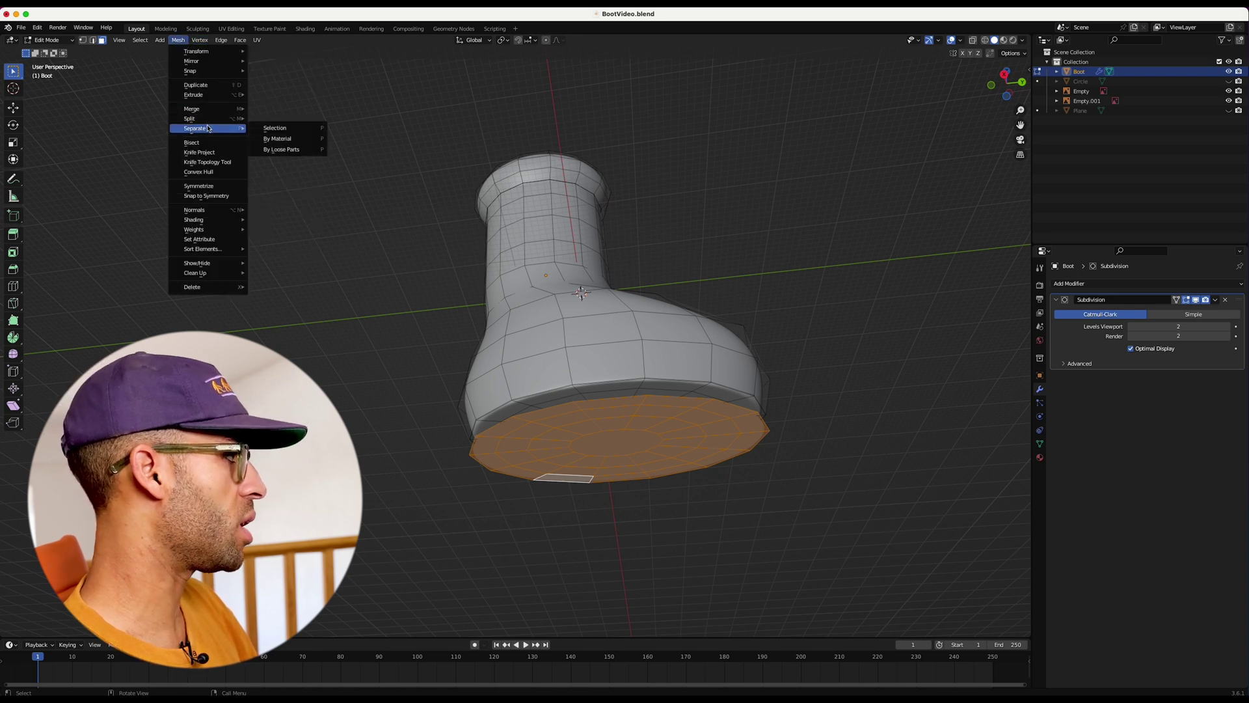
{"action": "left_click", "coordinate": [295, 129]}
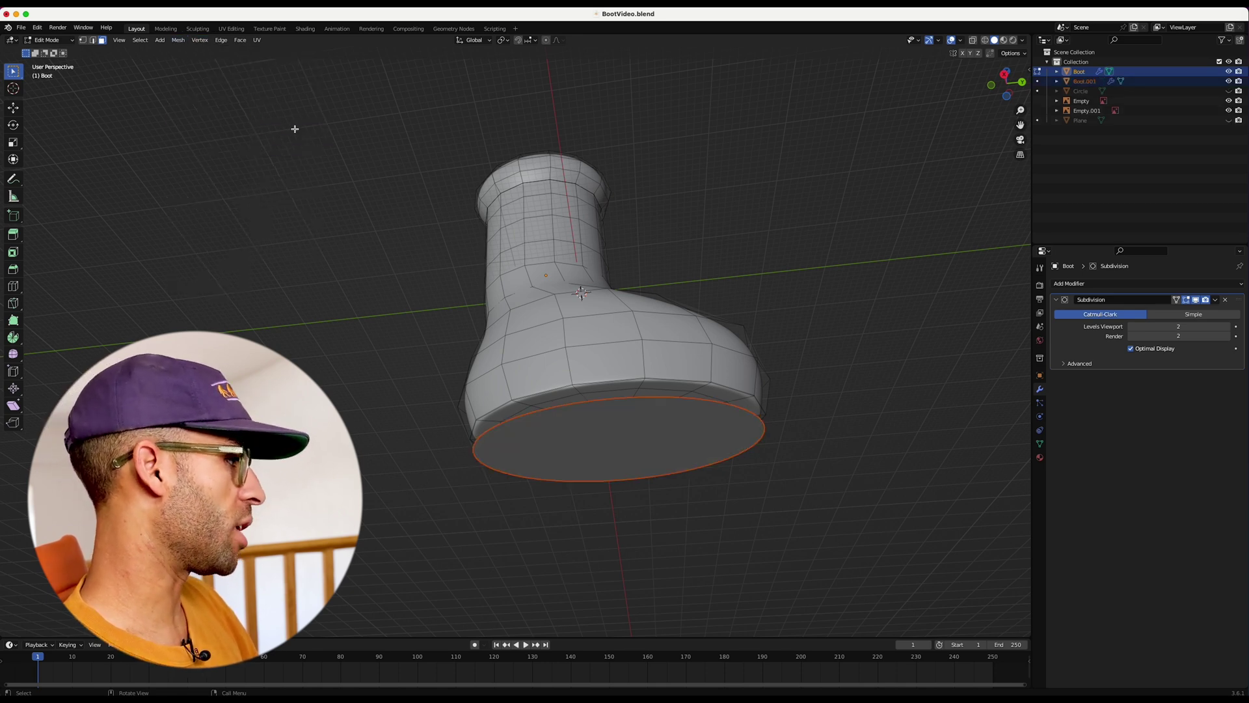
{"action": "key", "text": "Tab"}
{"action": "middle_click_drag", "start_coordinate": [756, 248], "coordinate": [793, 258]}
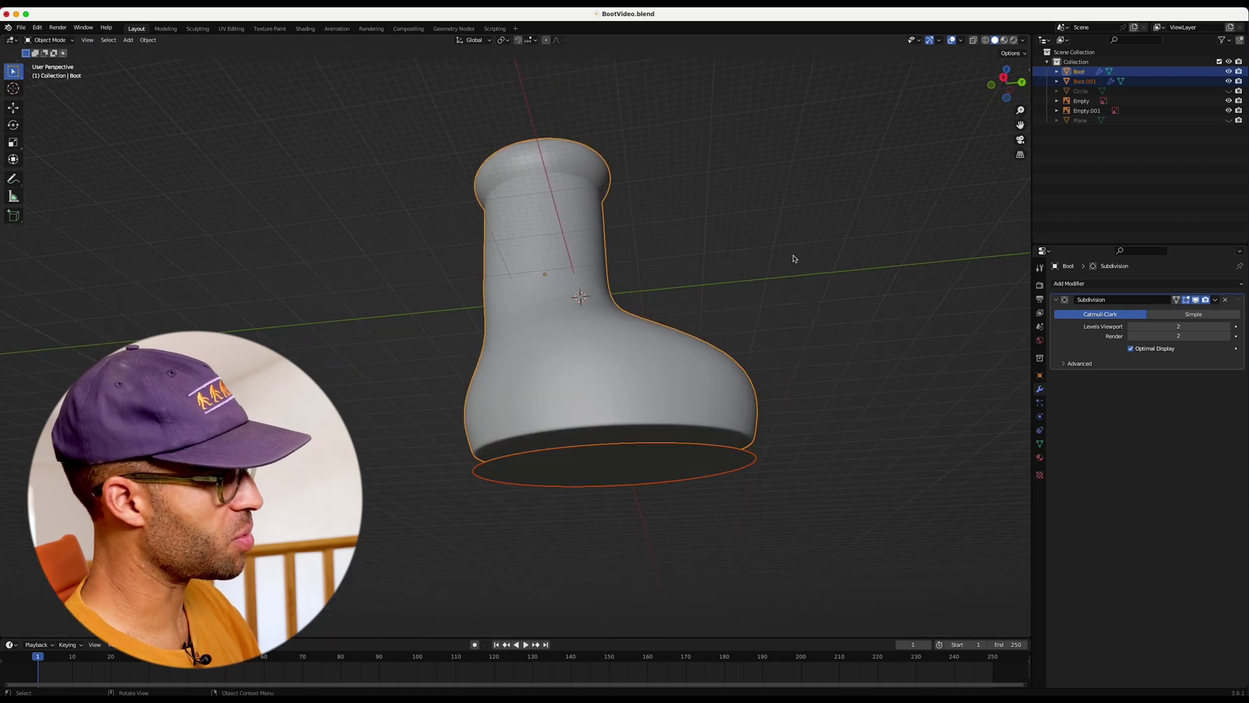
Select the separated sole object and move it up along Z until it meets the bottom of the boot
{"action": "left_click", "coordinate": [604, 461]}
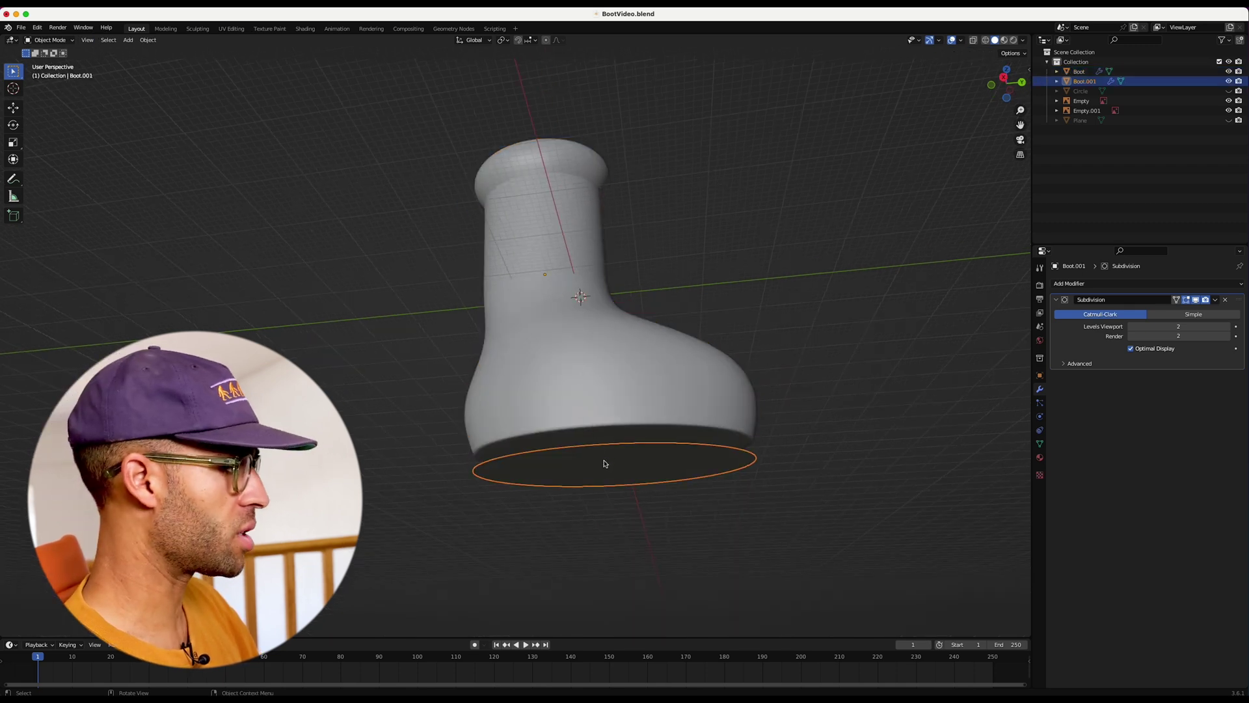
{"action": "left_click", "coordinate": [598, 355]}
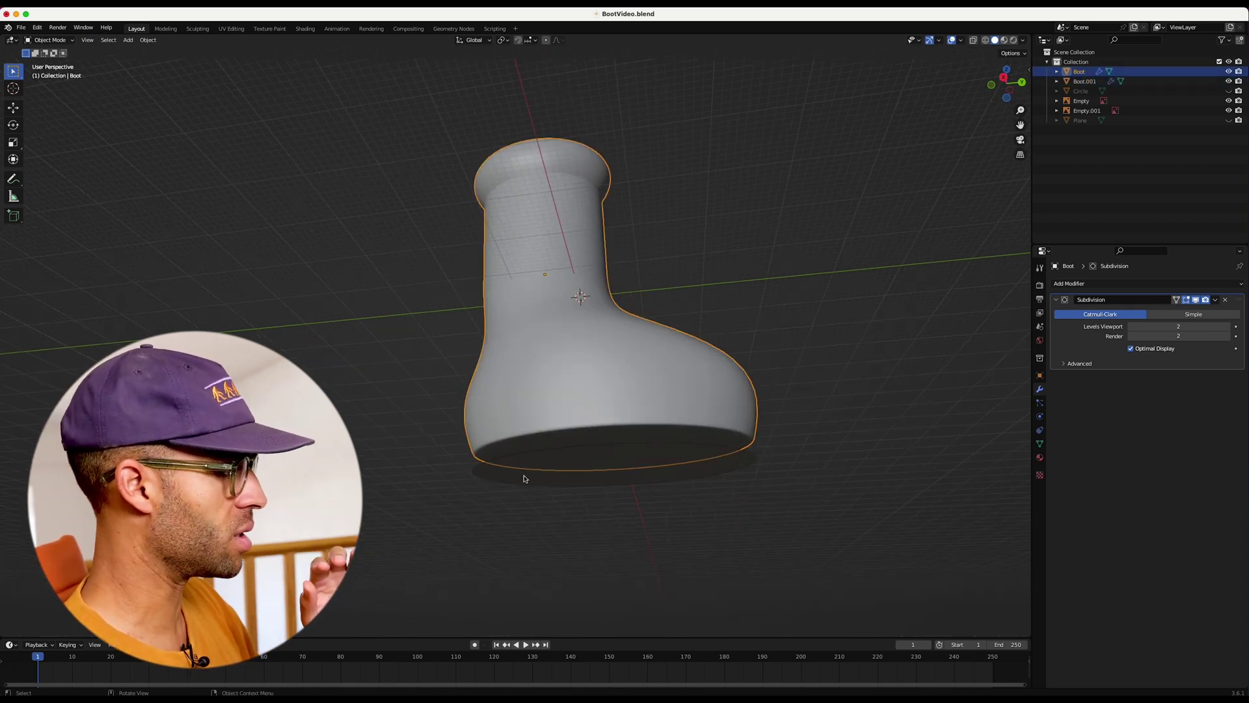
{"action": "left_click", "coordinate": [527, 479]}
{"action": "left_click", "coordinate": [616, 437]}
{"action": "left_click", "coordinate": [617, 437]}
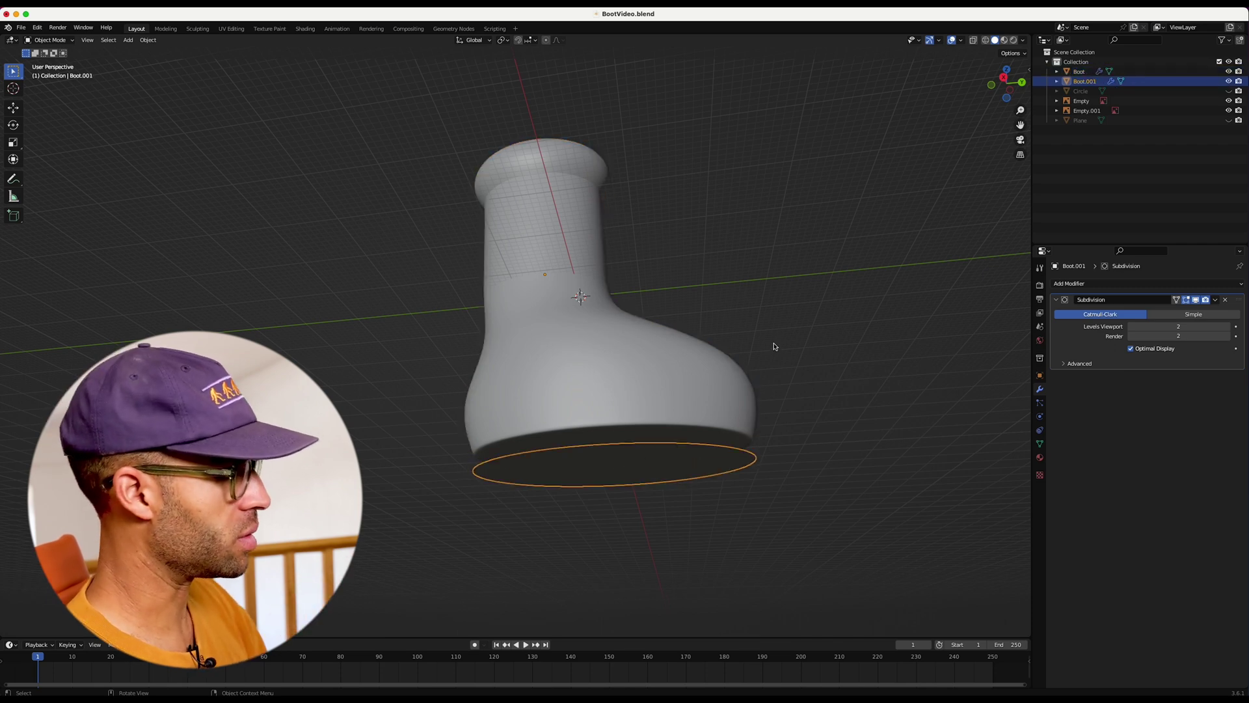
{"action": "middle_click_drag", "start_coordinate": [775, 345], "coordinate": [819, 352]}
{"action": "left_click_drag", "start_coordinate": [1023, 110], "coordinate": [940, 242]}
{"action": "key", "text": "g"}
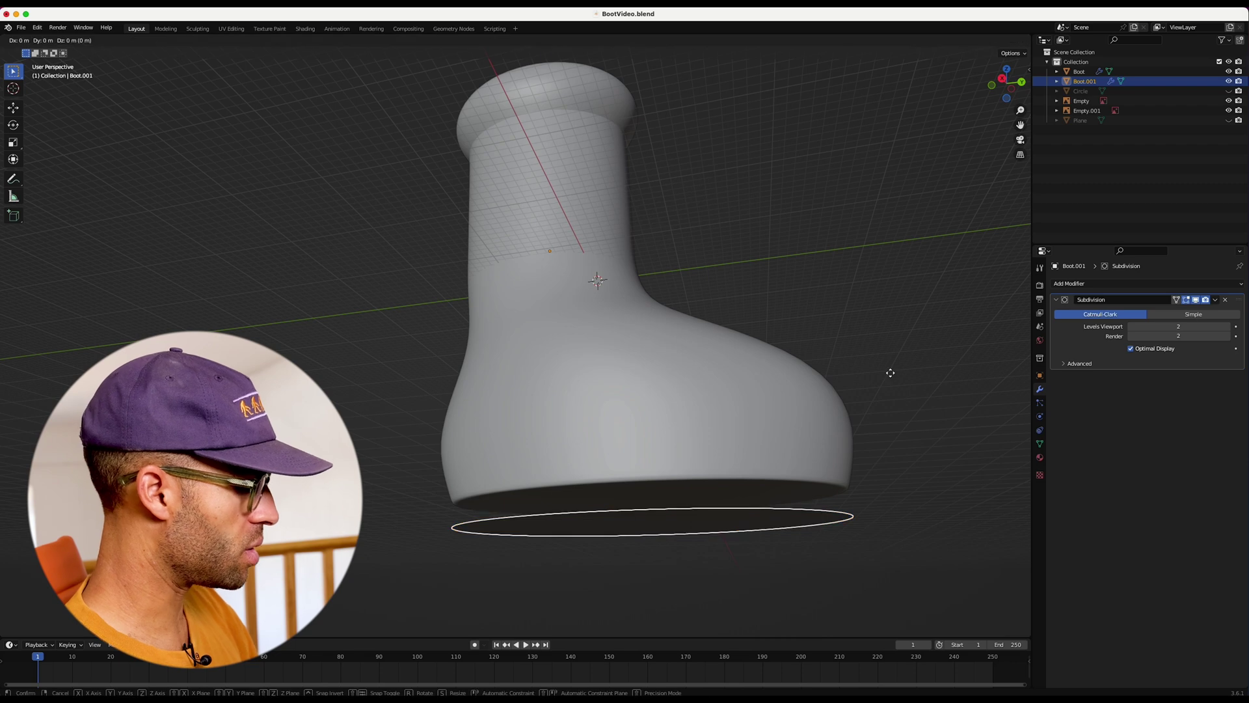
{"action": "key", "text": "z"}
{"action": "left_click", "coordinate": [895, 356]}
Select all faces of the sole in Edit Mode and extrude them slightly downward to give the sole thickness
{"action": "key", "text": "Tab"}
{"action": "middle_click_drag", "start_coordinate": [845, 290], "coordinate": [846, 290]}
{"action": "scroll", "coordinate": [846, 290], "scroll_direction": "up", "scroll_amount": 3}
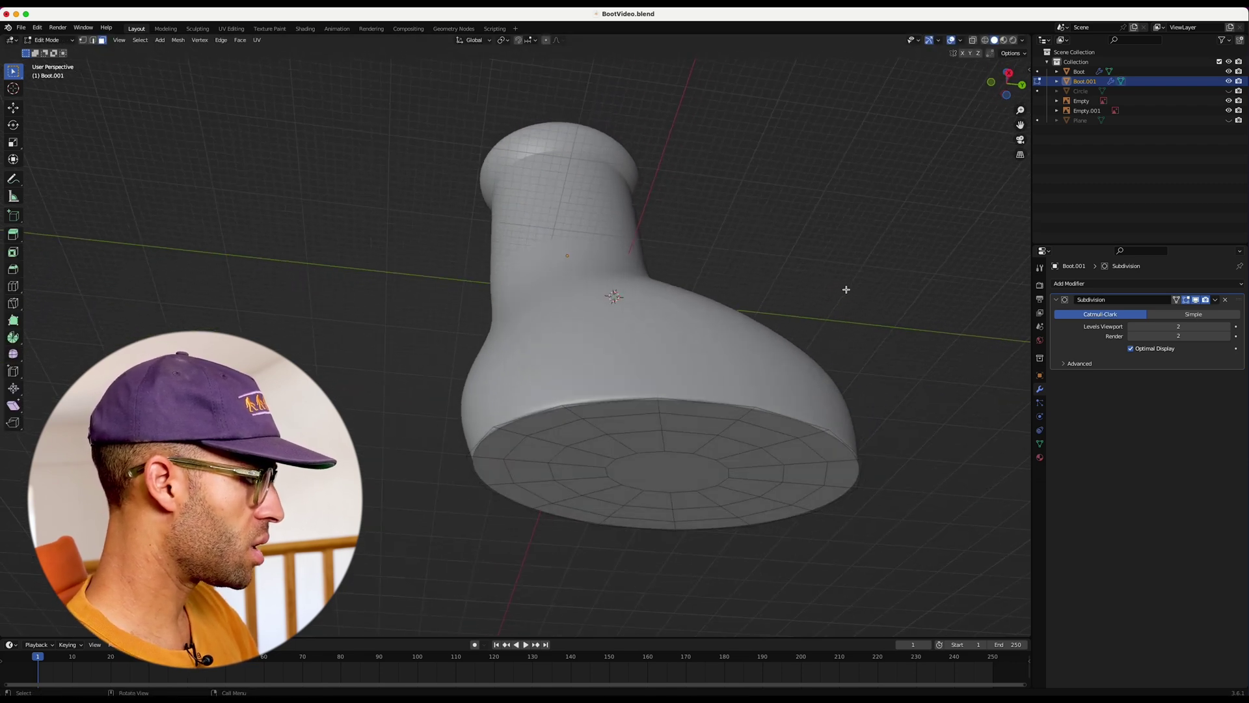
{"action": "key", "text": "Tab"}
{"action": "key", "text": "Tab"}
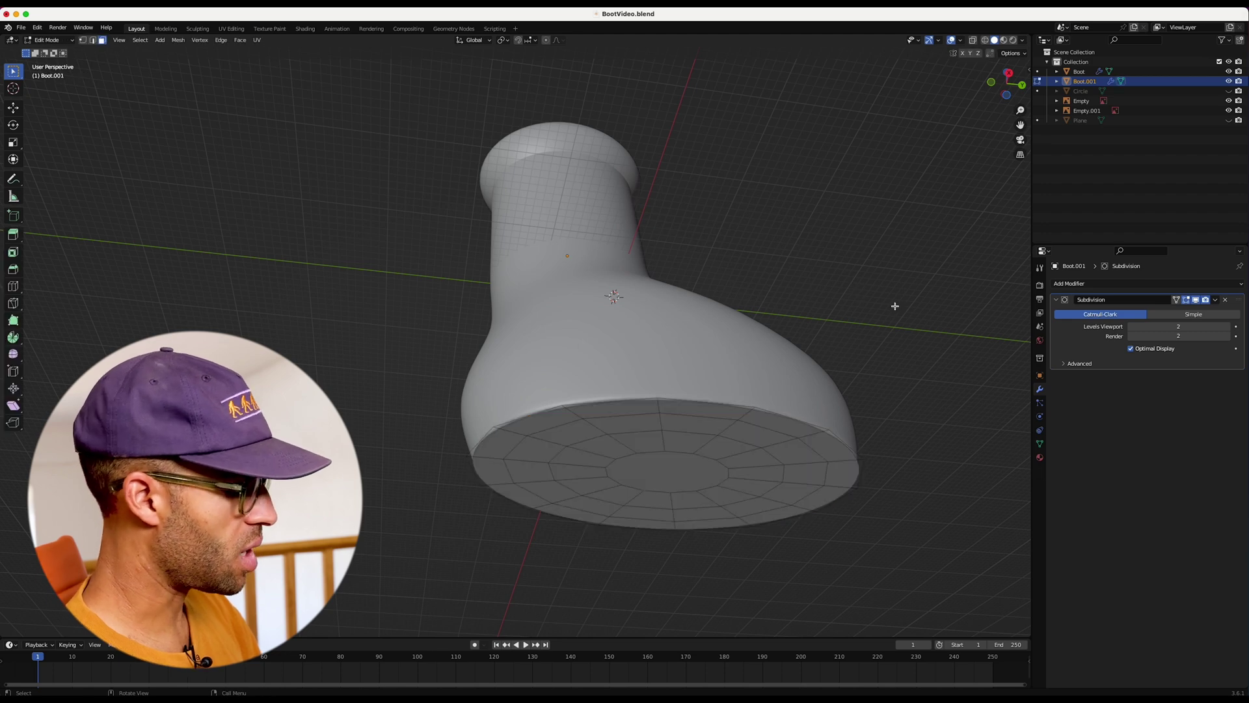
{"action": "key", "text": "a"}
{"action": "scroll", "coordinate": [893, 332], "scroll_direction": "down", "scroll_amount": 3}
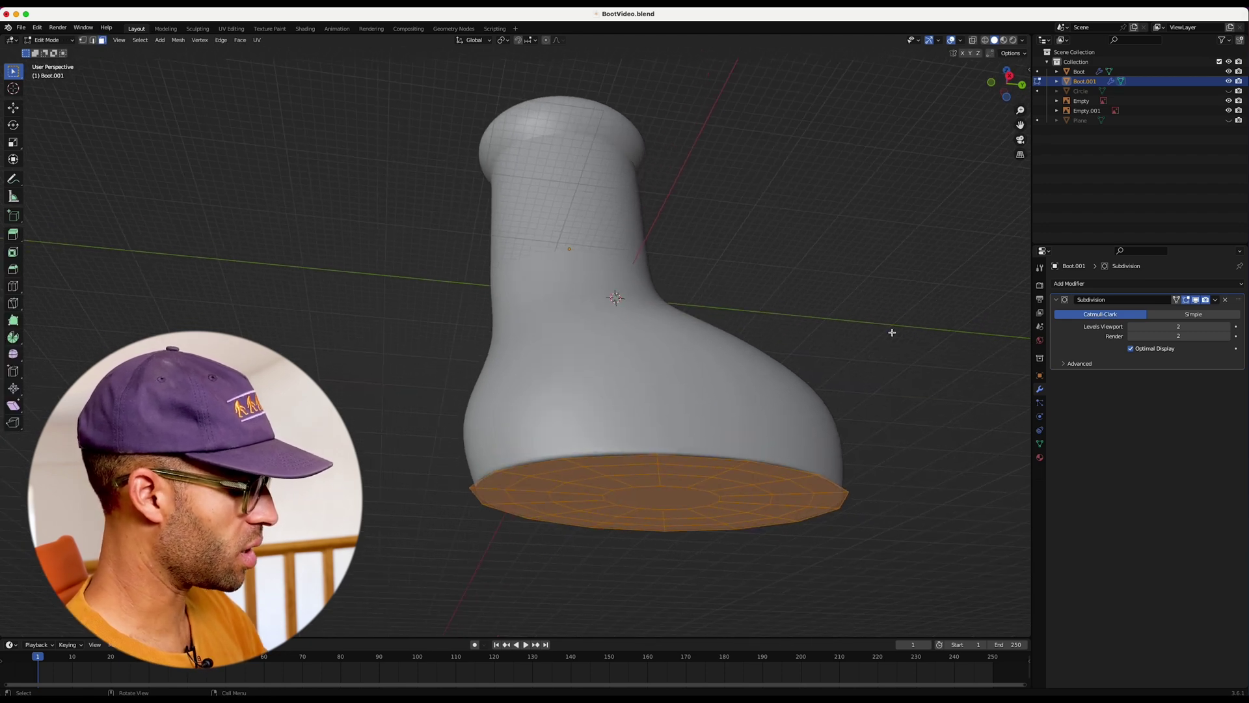
{"action": "key", "text": "e"}
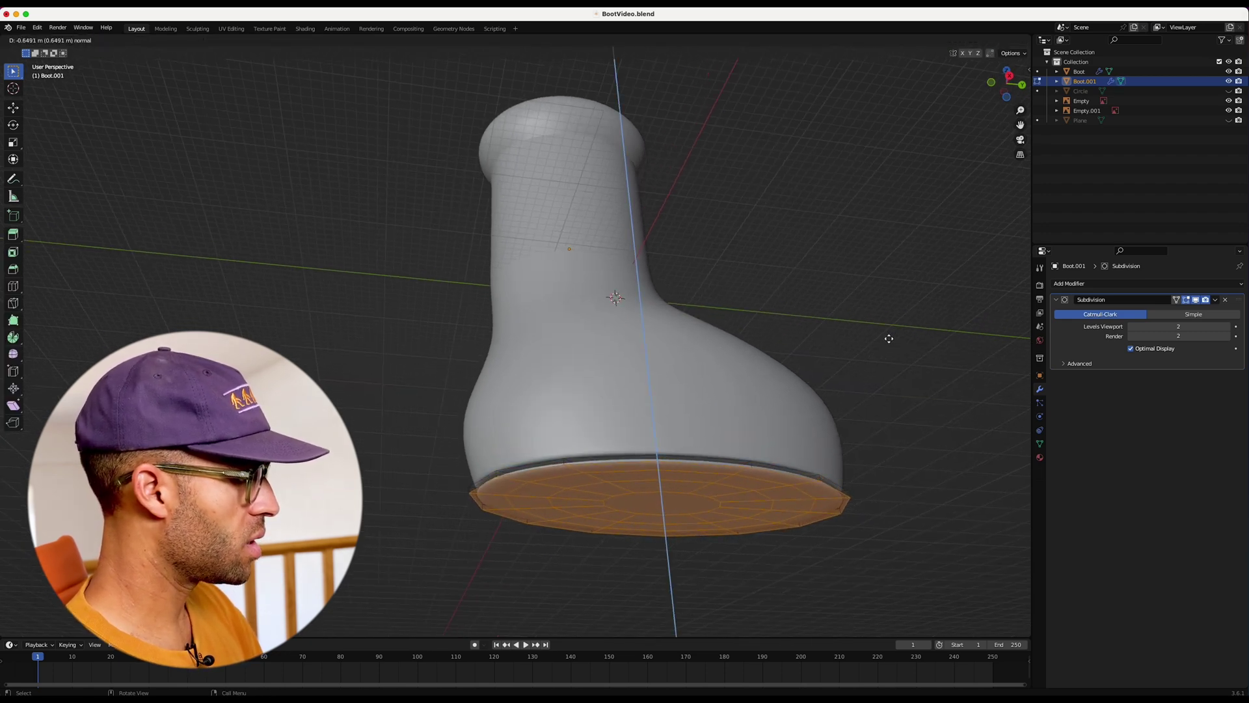
{"action": "left_click", "coordinate": [889, 336]}
Add a single loop cut around the sole's thin side wall, return to Object Mode and deselect the sole
{"action": "scroll", "coordinate": [889, 334], "scroll_direction": "down", "scroll_amount": 3}
{"action": "scroll", "coordinate": [889, 335], "scroll_direction": "down", "scroll_amount": 3}
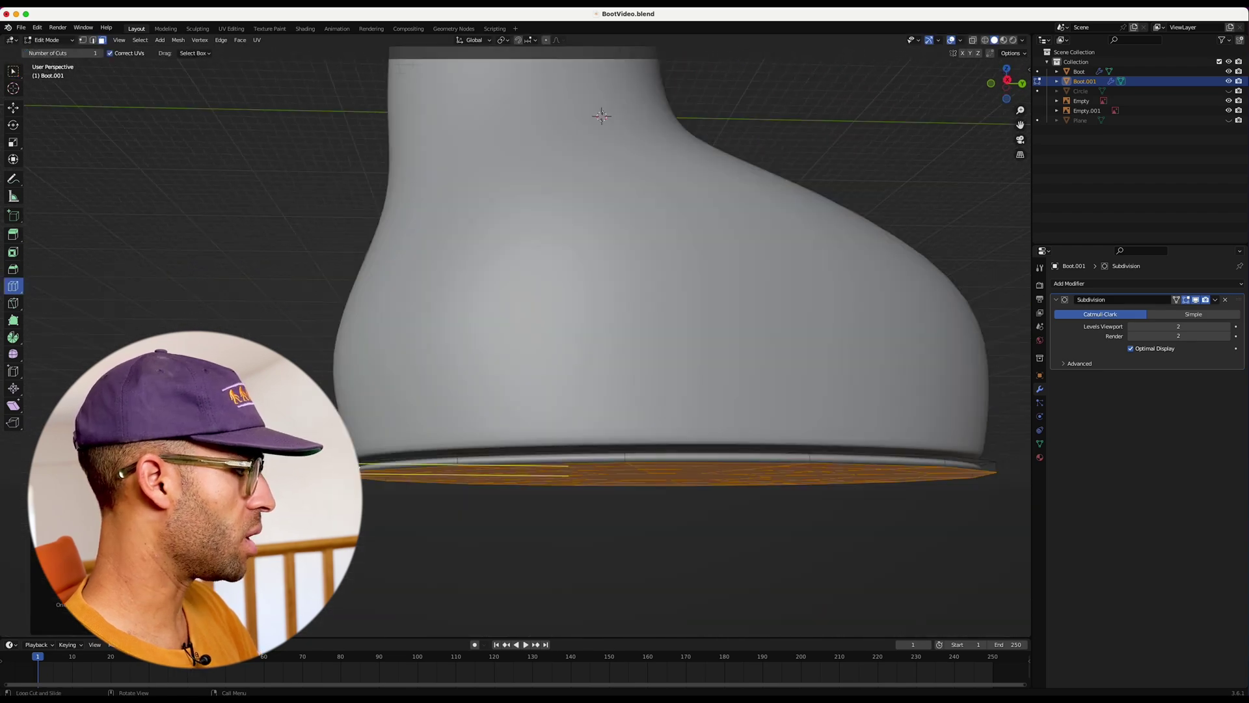
{"action": "left_click_drag", "start_coordinate": [362, 466], "coordinate": [361, 458]}
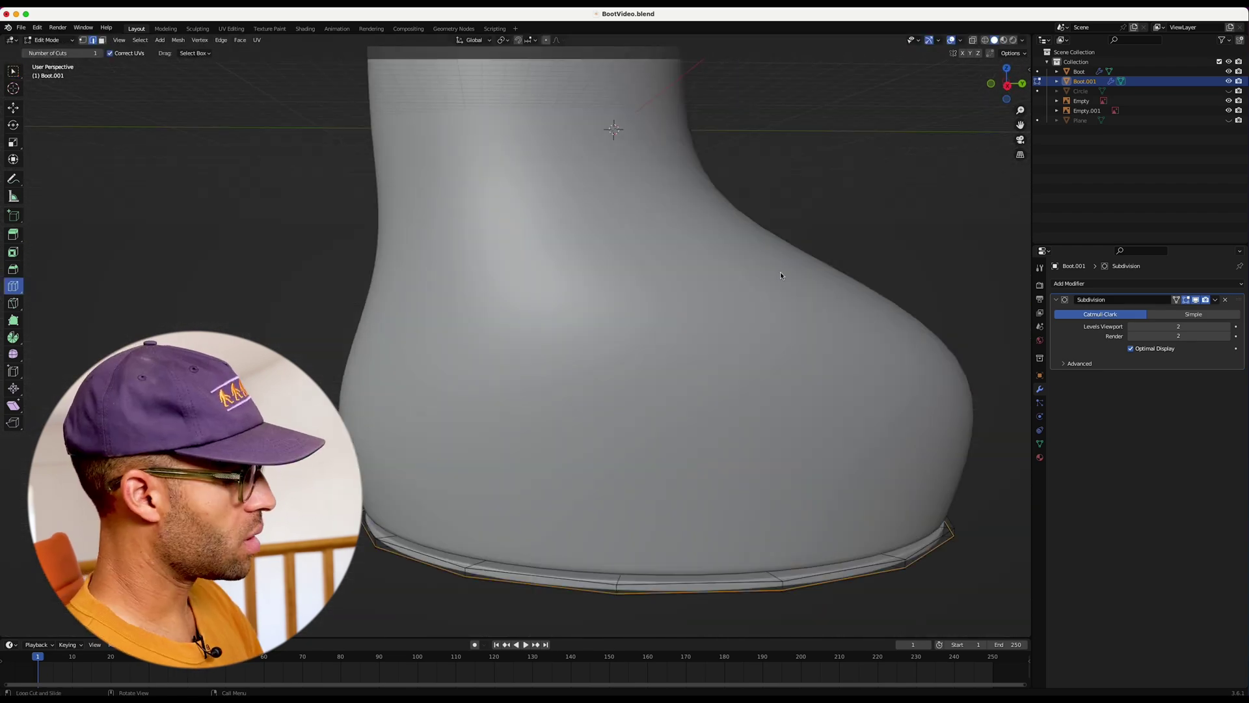
{"action": "key", "text": "Tab"}
{"action": "left_click", "coordinate": [880, 198]}
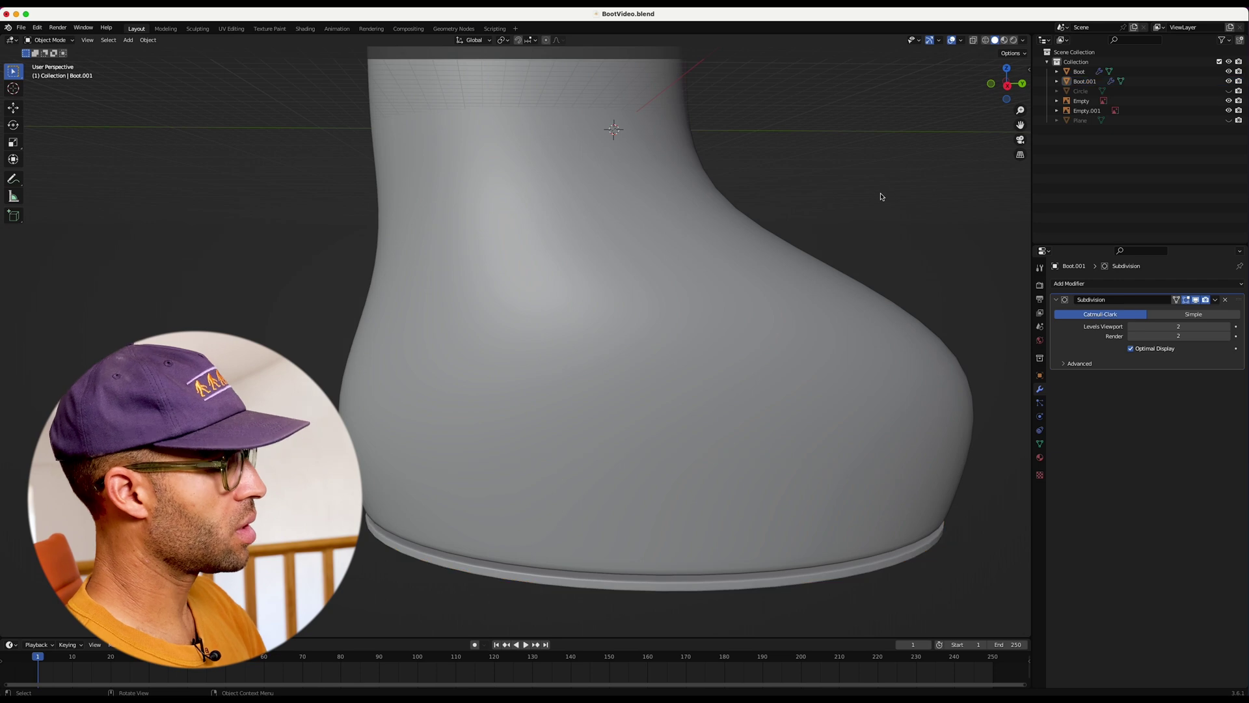
Switch to the Shading workspace and select the boot to bring up its red material's nodes
{"action": "left_click", "coordinate": [304, 29]}
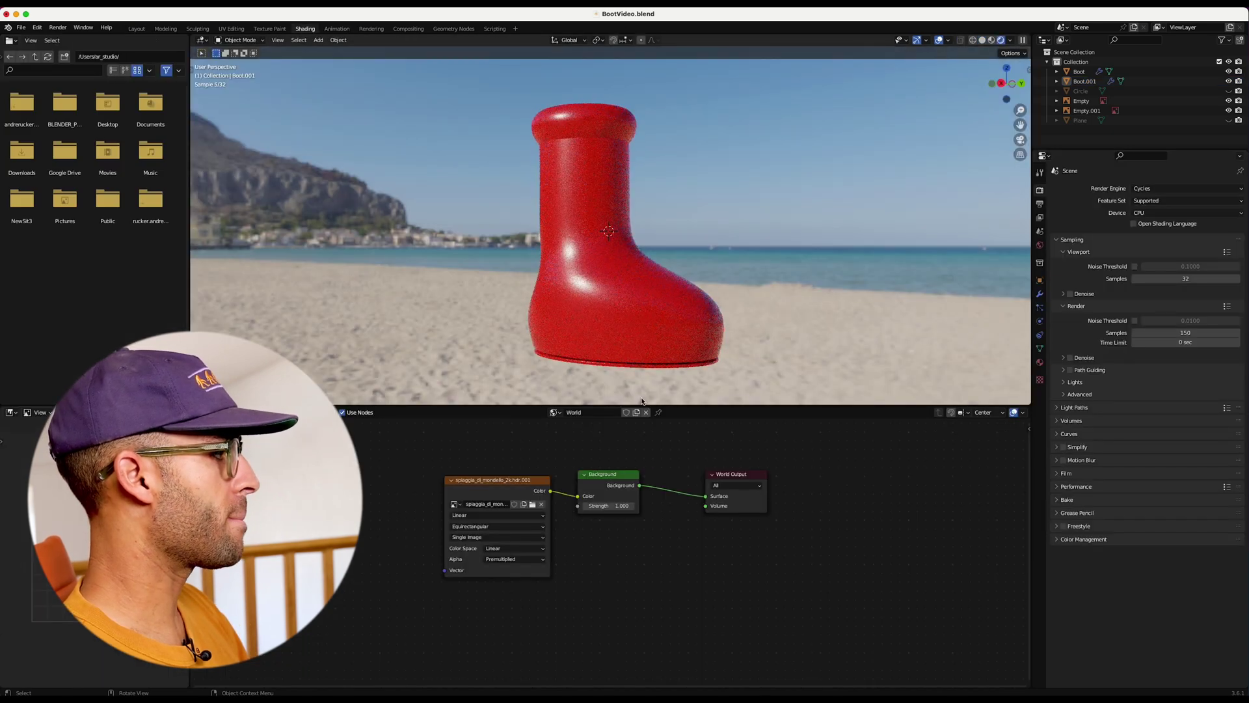
{"action": "left_click", "coordinate": [631, 368]}
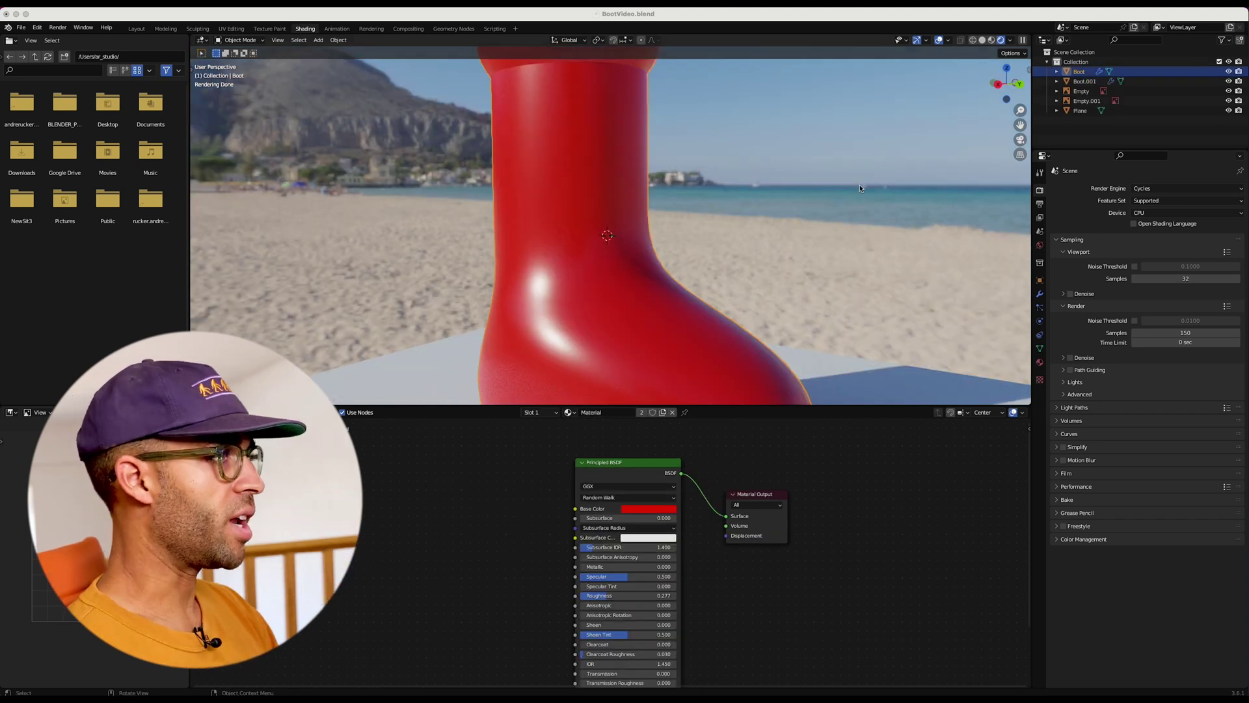
{"action": "left_click_drag", "start_coordinate": [1021, 110], "coordinate": [1020, 83]}
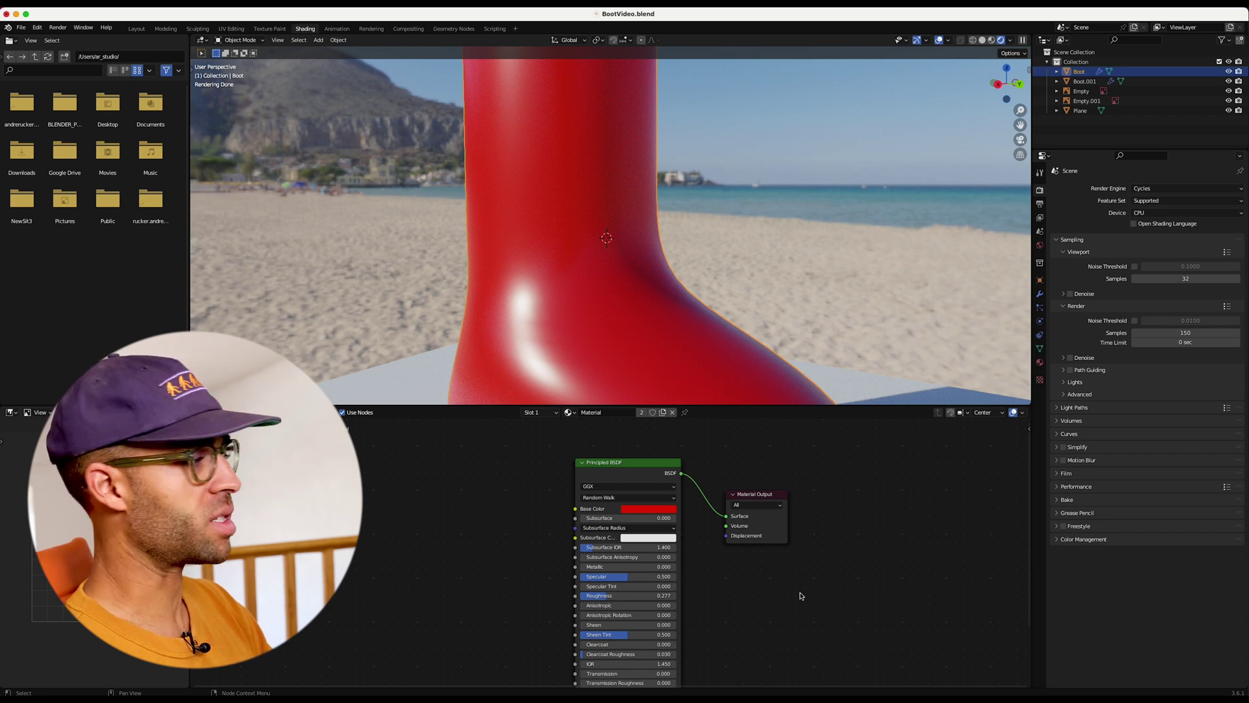
Add an Image Texture with Mapping and Texture Coordinate nodes to the Principled BSDF, and disconnect the texture from Base Color
{"action": "scroll", "coordinate": [762, 585], "scroll_direction": "up", "scroll_amount": 2}
{"action": "scroll", "coordinate": [761, 582], "scroll_direction": "down", "scroll_amount": 4}
{"action": "scroll", "coordinate": [761, 582], "scroll_direction": "left", "scroll_amount": 3}
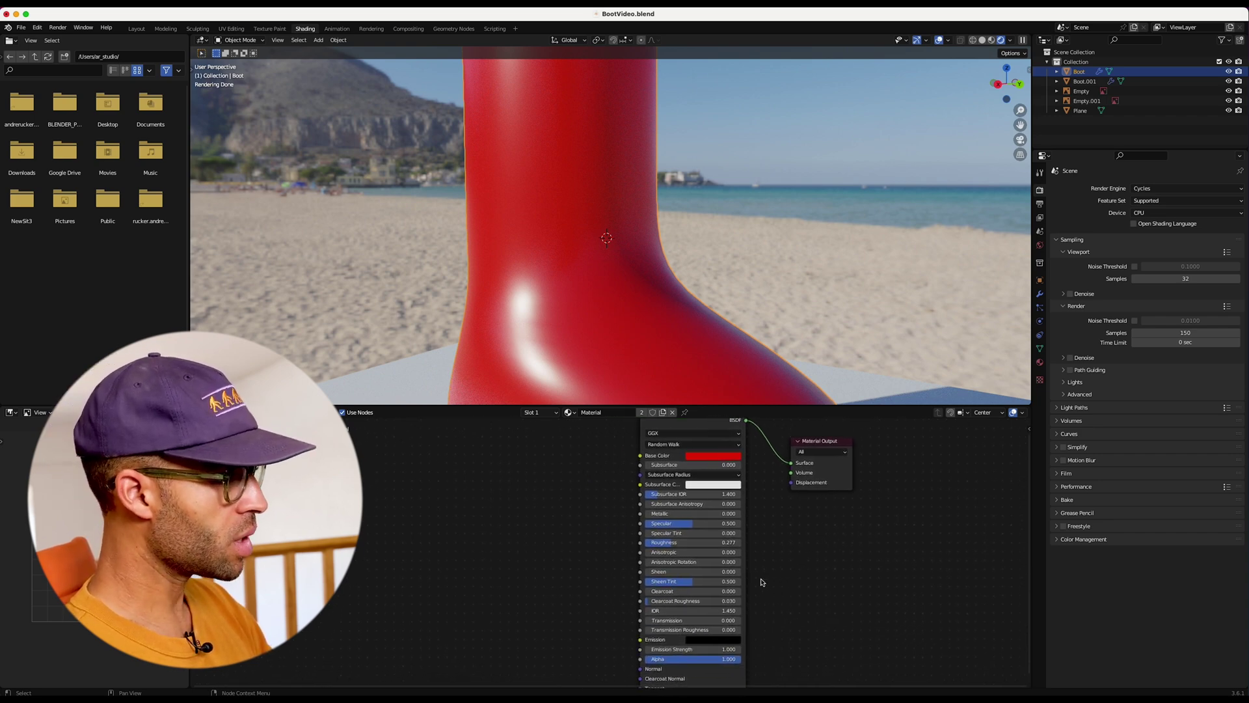
{"action": "scroll", "coordinate": [763, 581], "scroll_direction": "up", "scroll_amount": 3}
{"action": "scroll", "coordinate": [762, 581], "scroll_direction": "right", "scroll_amount": 2}
{"action": "left_click", "coordinate": [710, 462]}
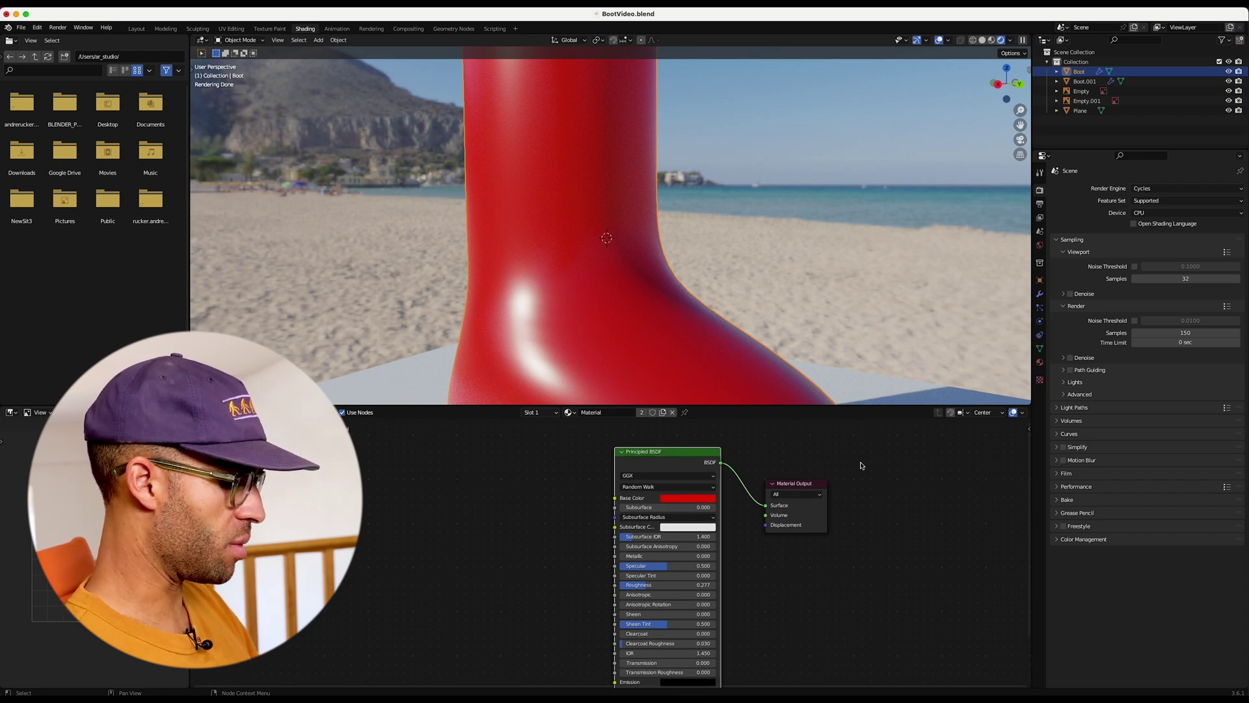
{"action": "key", "text": "ctrl+t"}
{"action": "left_click_drag", "start_coordinate": [558, 476], "coordinate": [504, 475]}
{"action": "left_click_drag", "start_coordinate": [615, 500], "coordinate": [586, 552]}
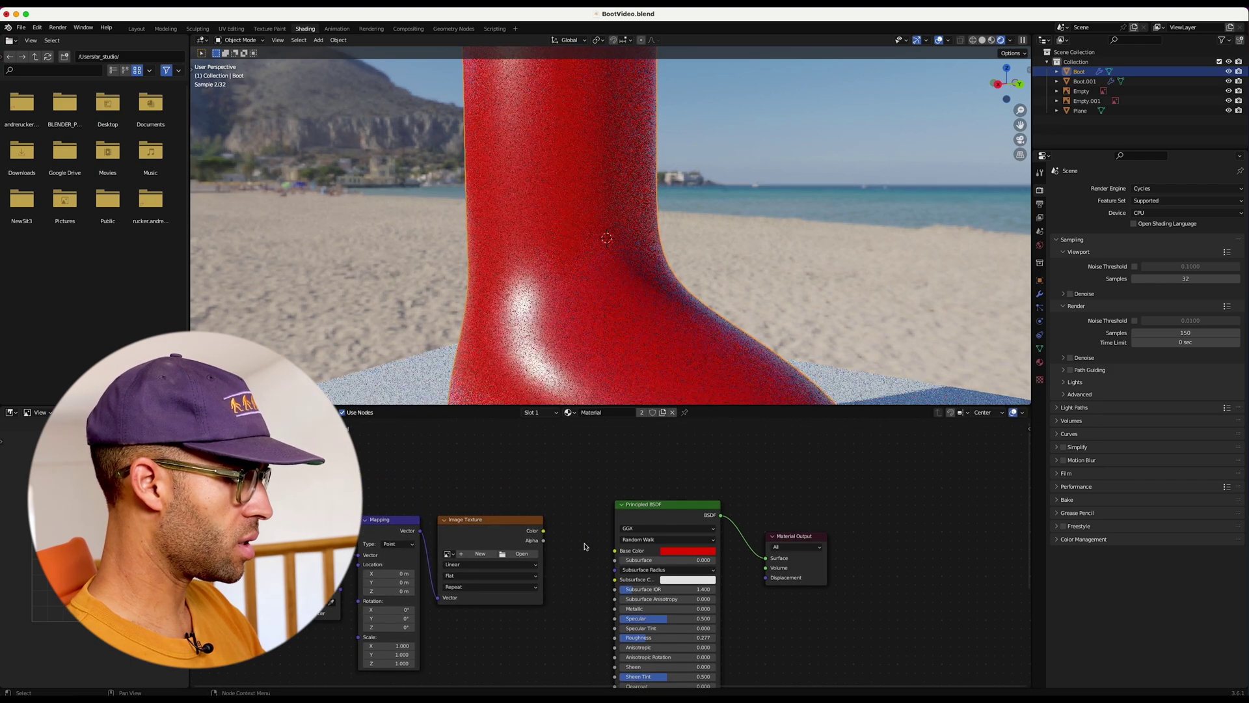
{"action": "scroll", "coordinate": [584, 548], "scroll_direction": "down", "scroll_amount": 3}
{"action": "scroll", "coordinate": [585, 546], "scroll_direction": "up", "scroll_amount": 2}
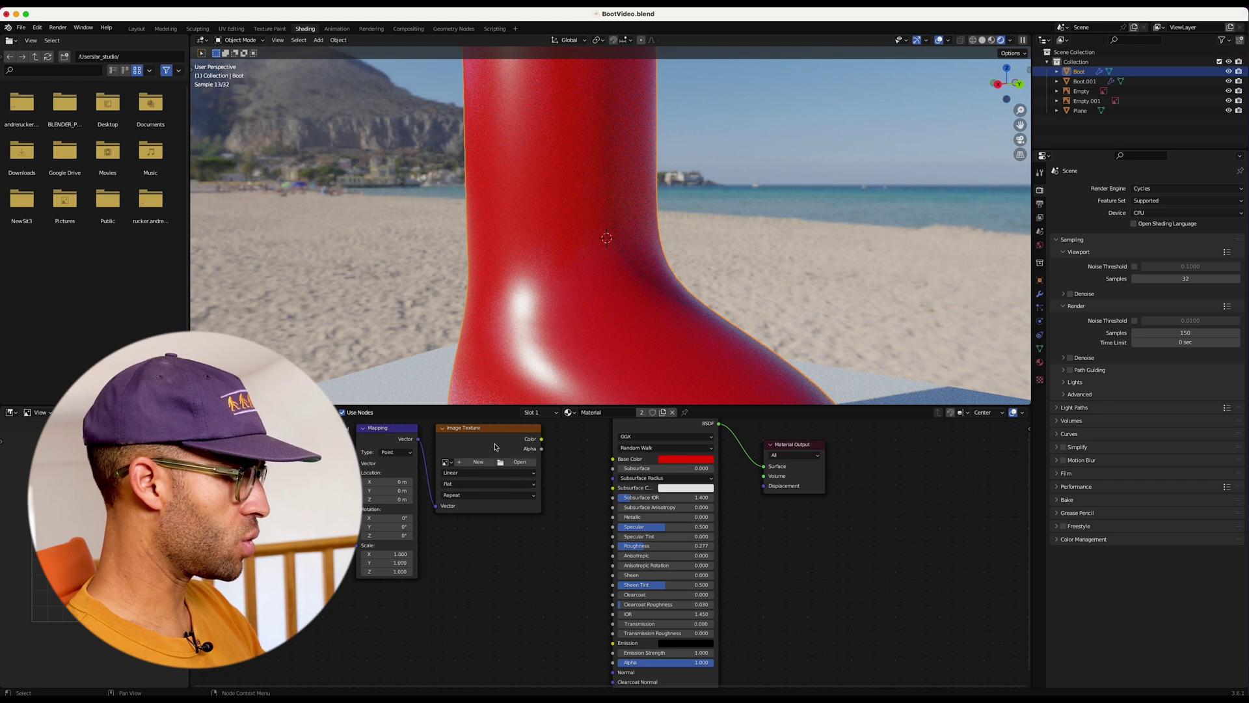
{"action": "left_click_drag", "start_coordinate": [493, 433], "coordinate": [497, 459]}
Add a Bump node below the Image Texture and connect its Normal output to the Principled BSDF's Normal input
{"action": "left_click", "coordinate": [310, 413]}
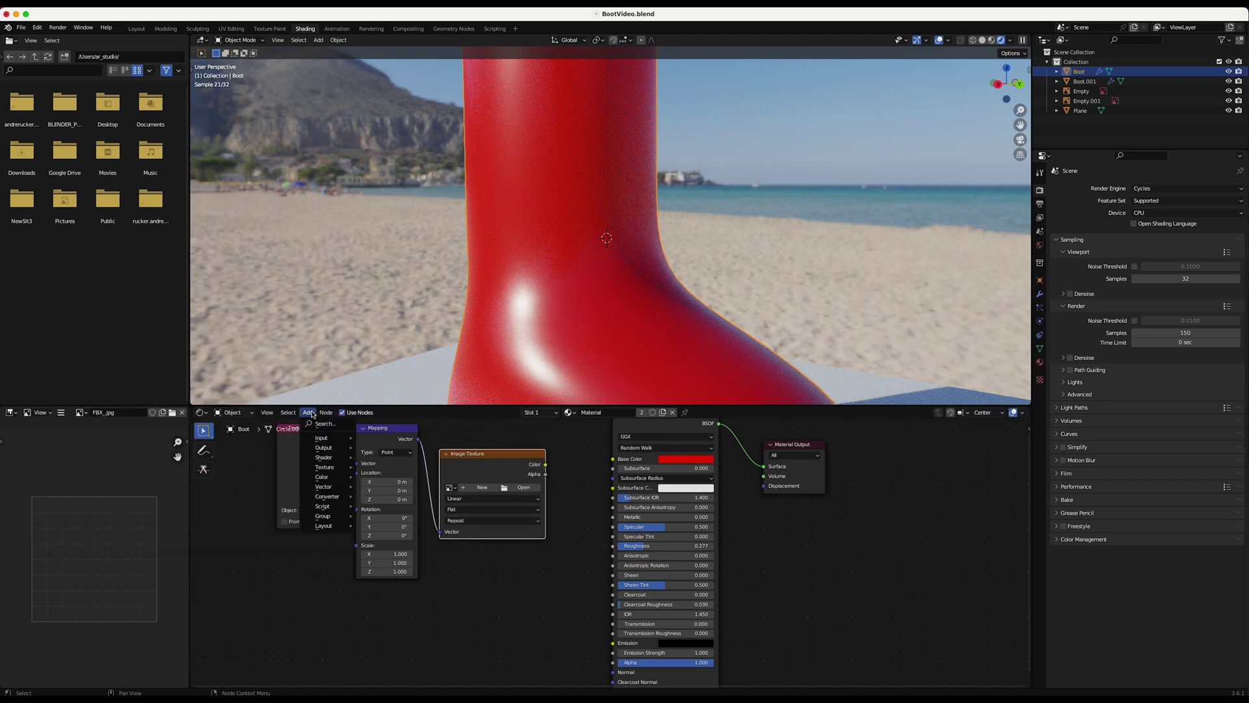
{"action": "mouse_move", "coordinate": [325, 487]}
{"action": "left_click", "coordinate": [391, 488]}
{"action": "left_click", "coordinate": [523, 608]}
{"action": "scroll", "coordinate": [523, 608], "scroll_direction": "up", "scroll_amount": 2}
{"action": "scroll", "coordinate": [553, 572], "scroll_direction": "down", "scroll_amount": 5}
{"action": "left_click_drag", "start_coordinate": [575, 557], "coordinate": [609, 597]}
{"action": "scroll", "coordinate": [485, 488], "scroll_direction": "up", "scroll_amount": 5}
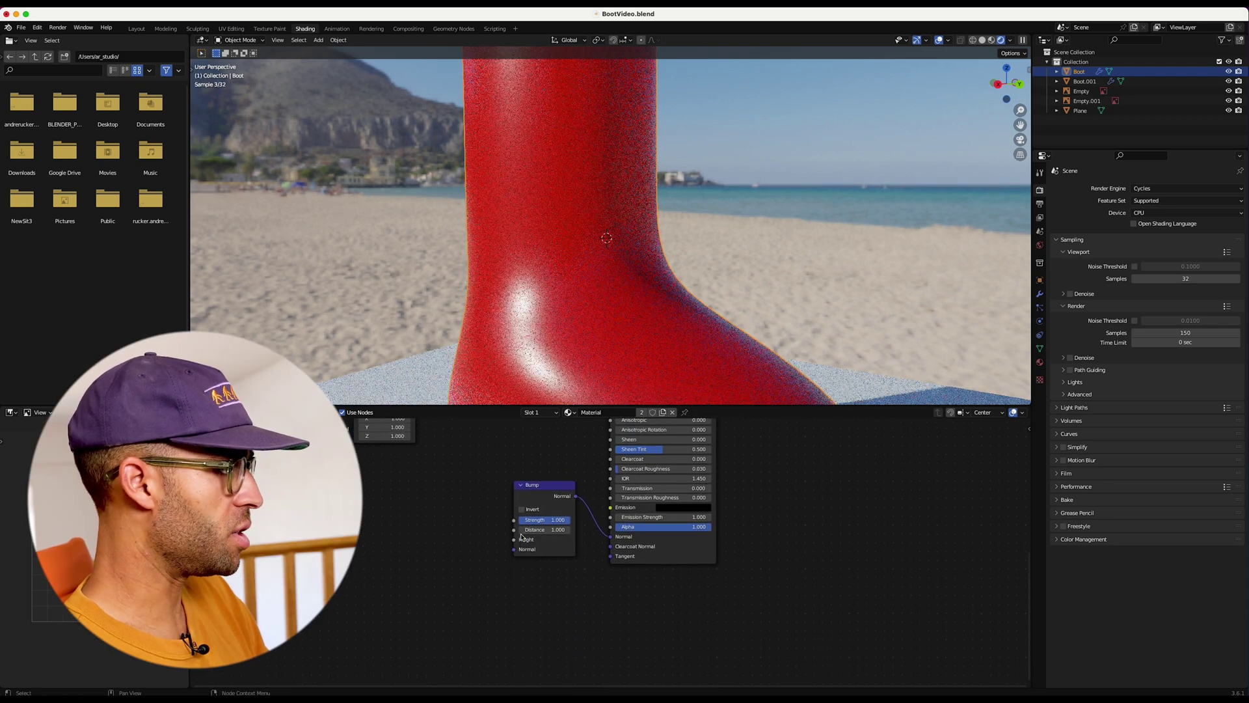
Load scuffed-plastic-rough.png from the scuffed plastic folder on the Desktop into the Image Texture node
{"action": "left_click_drag", "start_coordinate": [493, 493], "coordinate": [489, 498]}
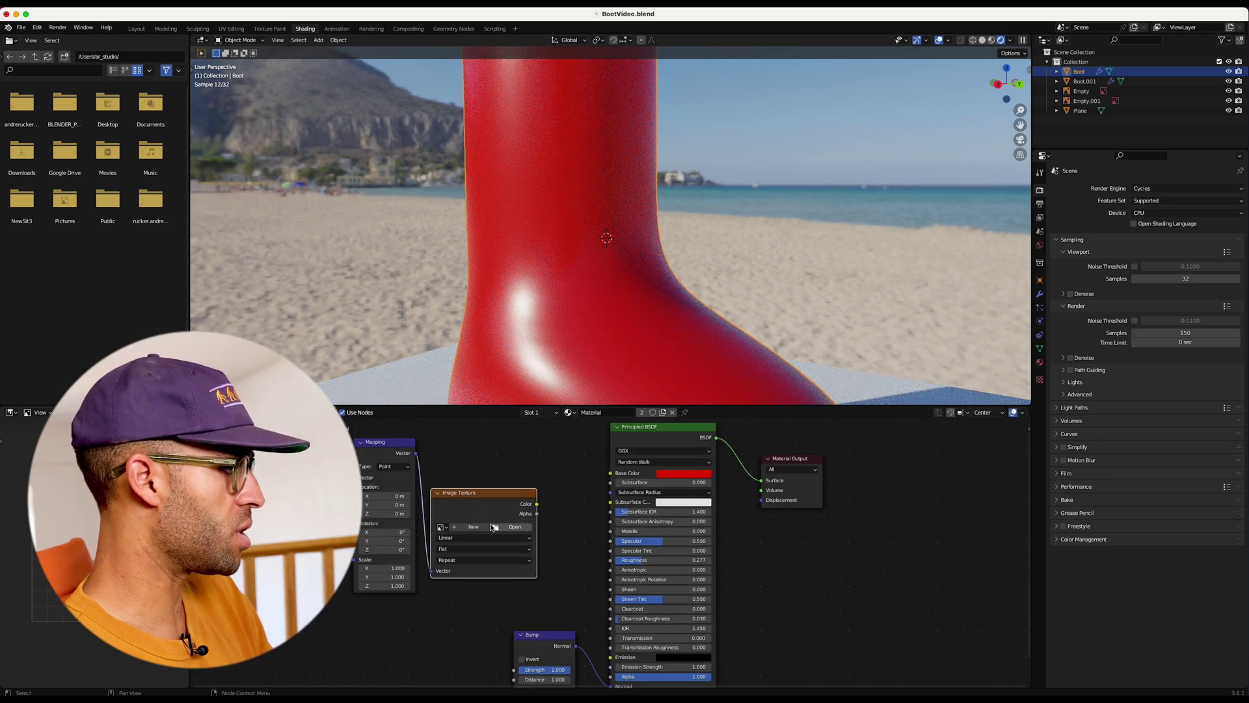
{"action": "left_click", "coordinate": [513, 527]}
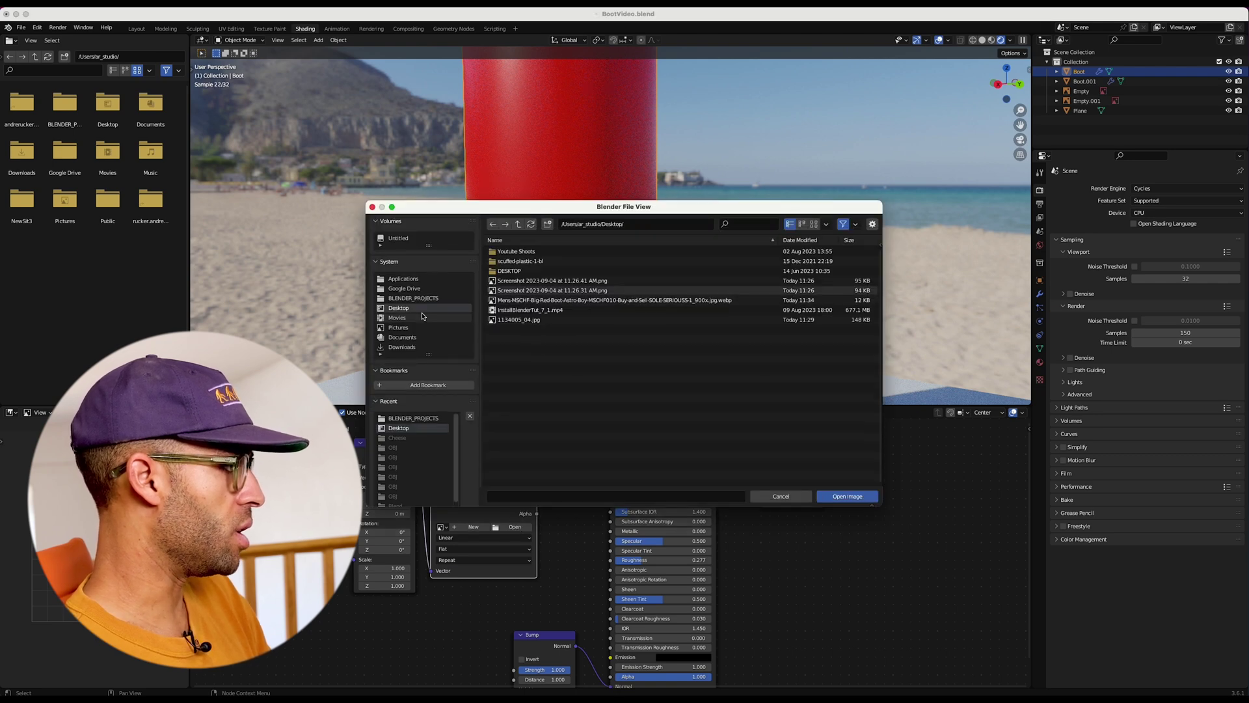
{"action": "left_click", "coordinate": [570, 263]}
{"action": "double_click", "coordinate": [570, 263]}
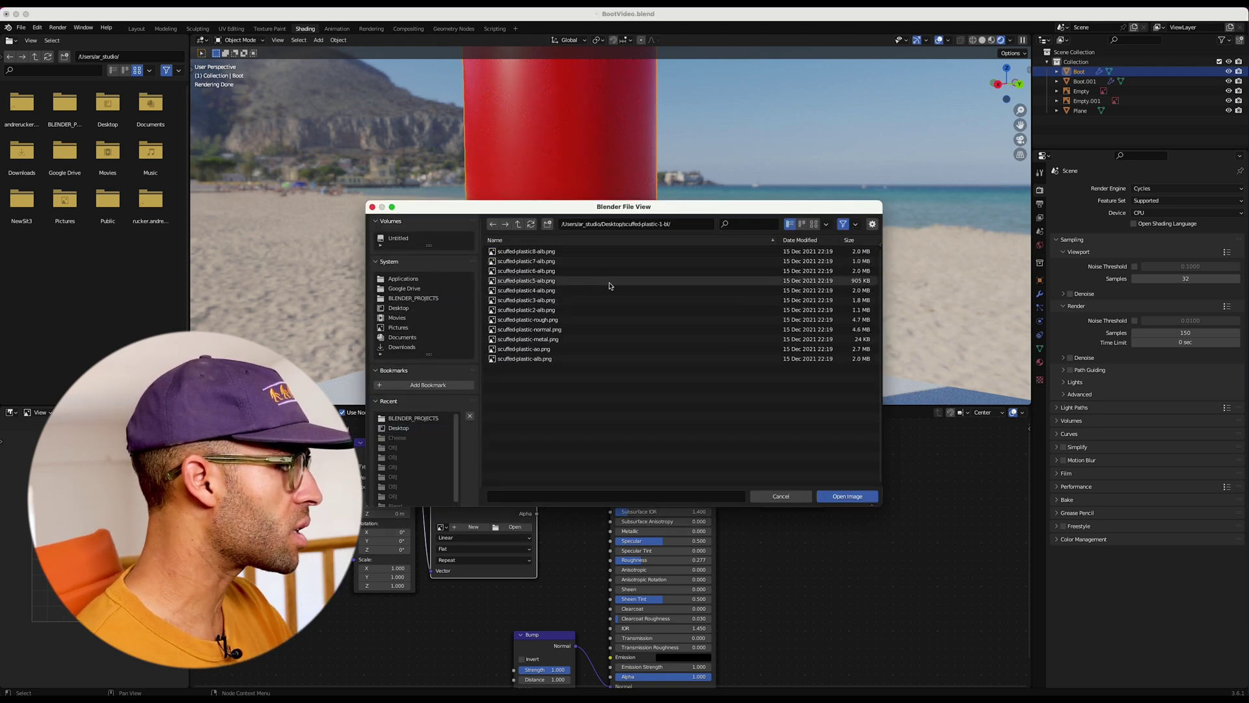
{"action": "left_click", "coordinate": [561, 319]}
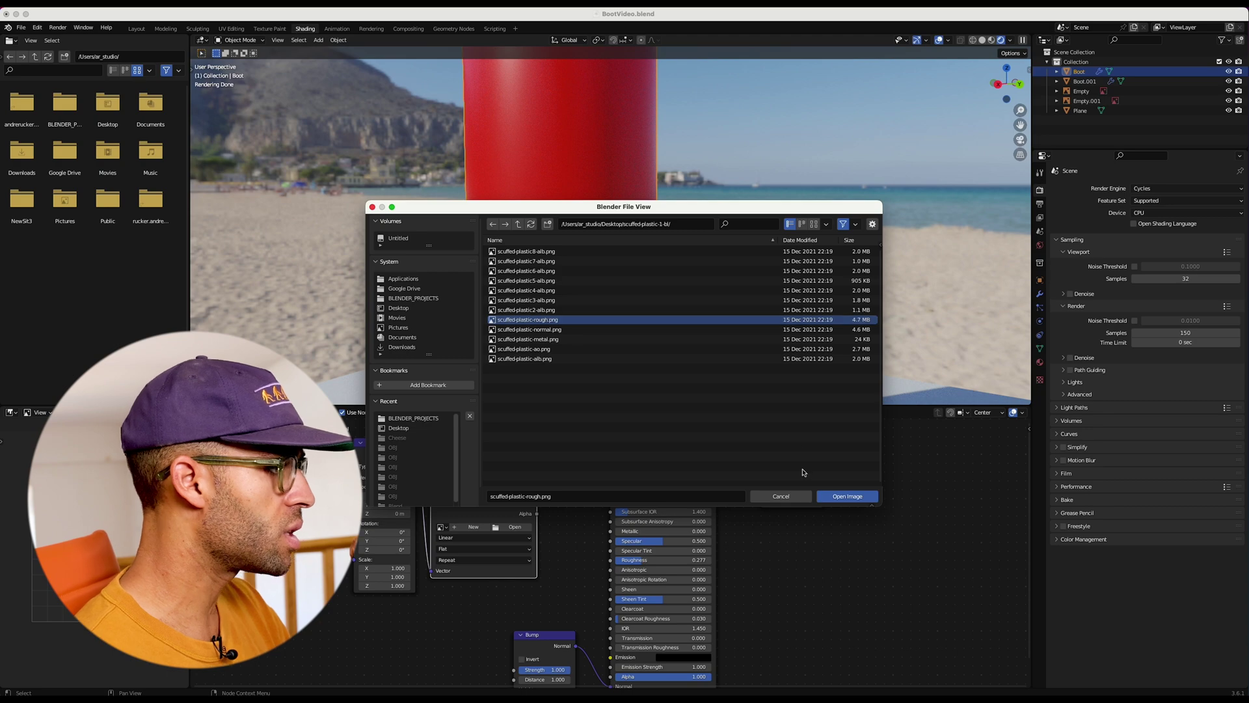
{"action": "left_click", "coordinate": [839, 497]}
Connect the scuffed plastic texture's Color output to the Bump node's Height input
{"action": "left_click_drag", "start_coordinate": [537, 505], "coordinate": [518, 602]}
{"action": "scroll", "coordinate": [559, 523], "scroll_direction": "right", "scroll_amount": 2}
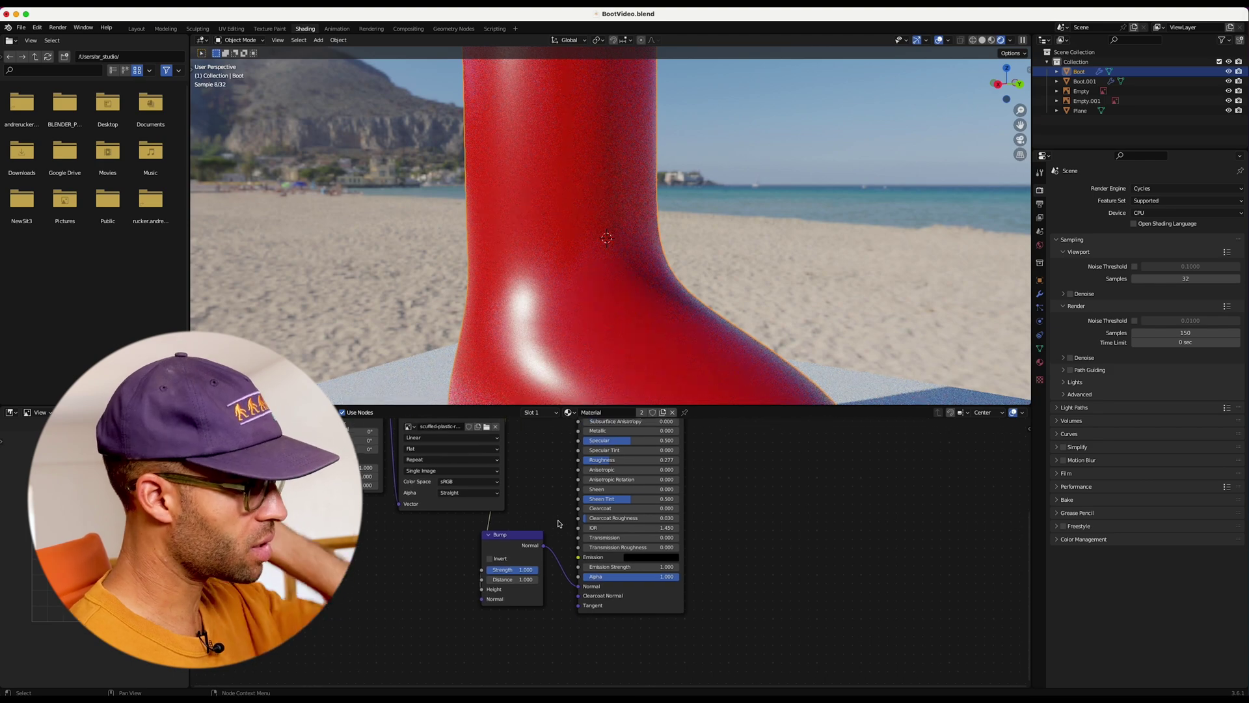
{"action": "scroll", "coordinate": [589, 553], "scroll_direction": "left", "scroll_amount": 3}
{"action": "scroll", "coordinate": [589, 553], "scroll_direction": "up", "scroll_amount": 2}
{"action": "scroll", "coordinate": [651, 603], "scroll_direction": "down", "scroll_amount": 3}
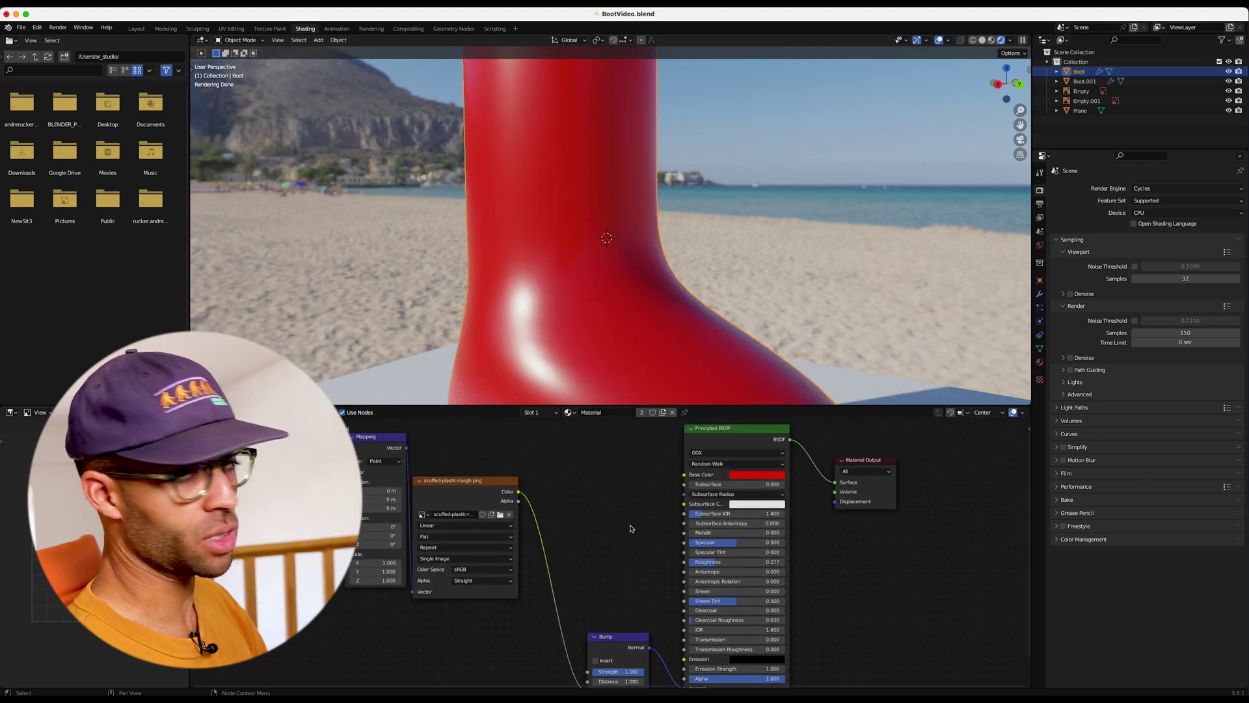
Unwrap the whole boot mesh with Smart UV Project using a 66° angle limit
{"action": "key", "text": "u"}
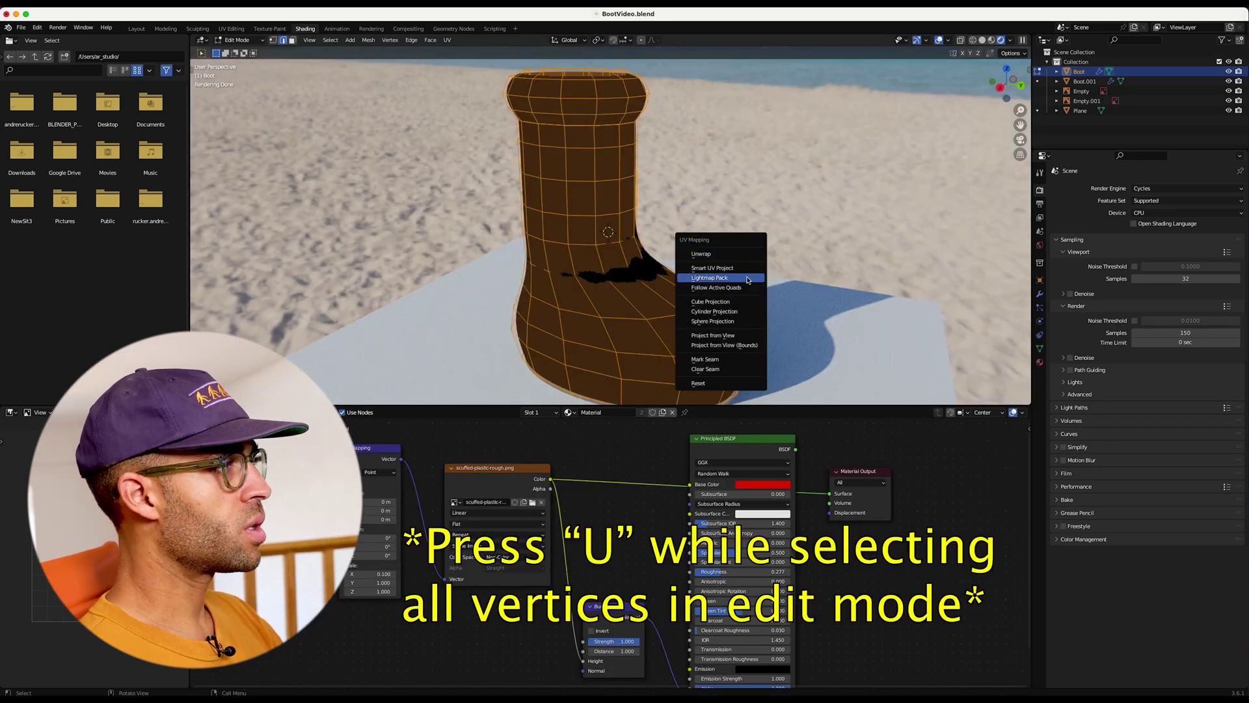
{"action": "left_click", "coordinate": [747, 268]}
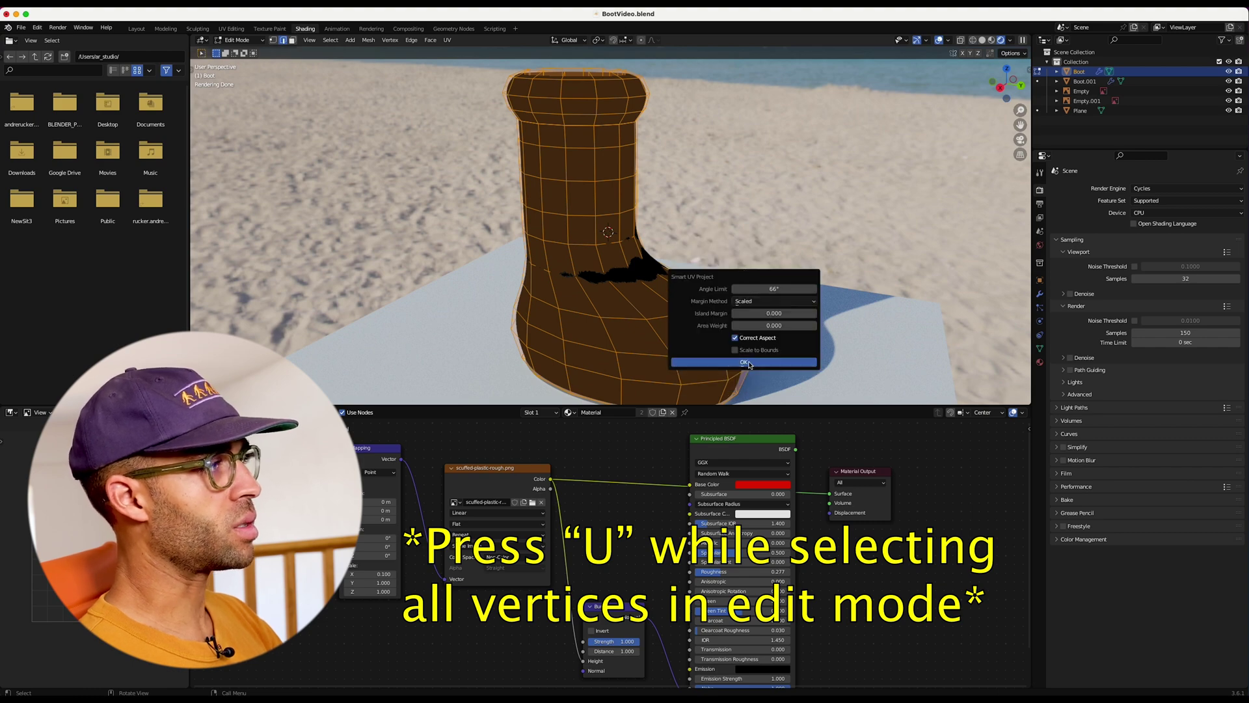
{"action": "left_click", "coordinate": [743, 362]}
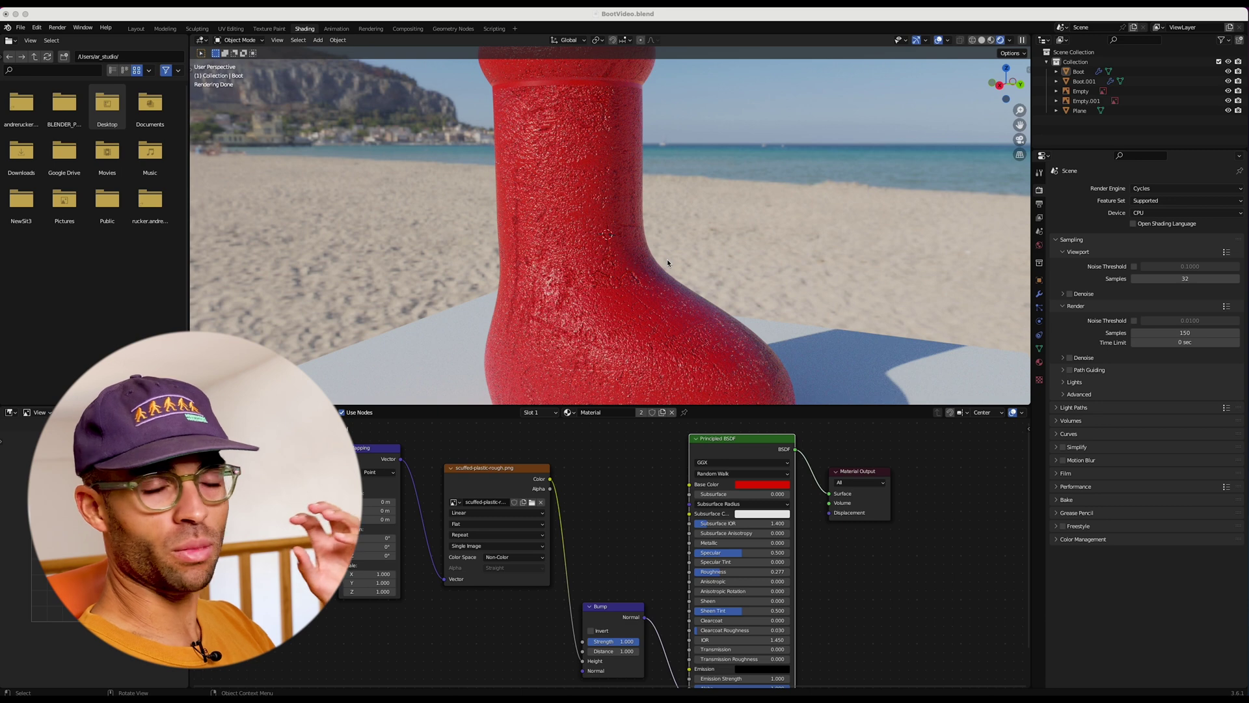
Set the Bump node's strength to 0.1
{"action": "scroll", "coordinate": [586, 526], "scroll_direction": "down", "scroll_amount": 3}
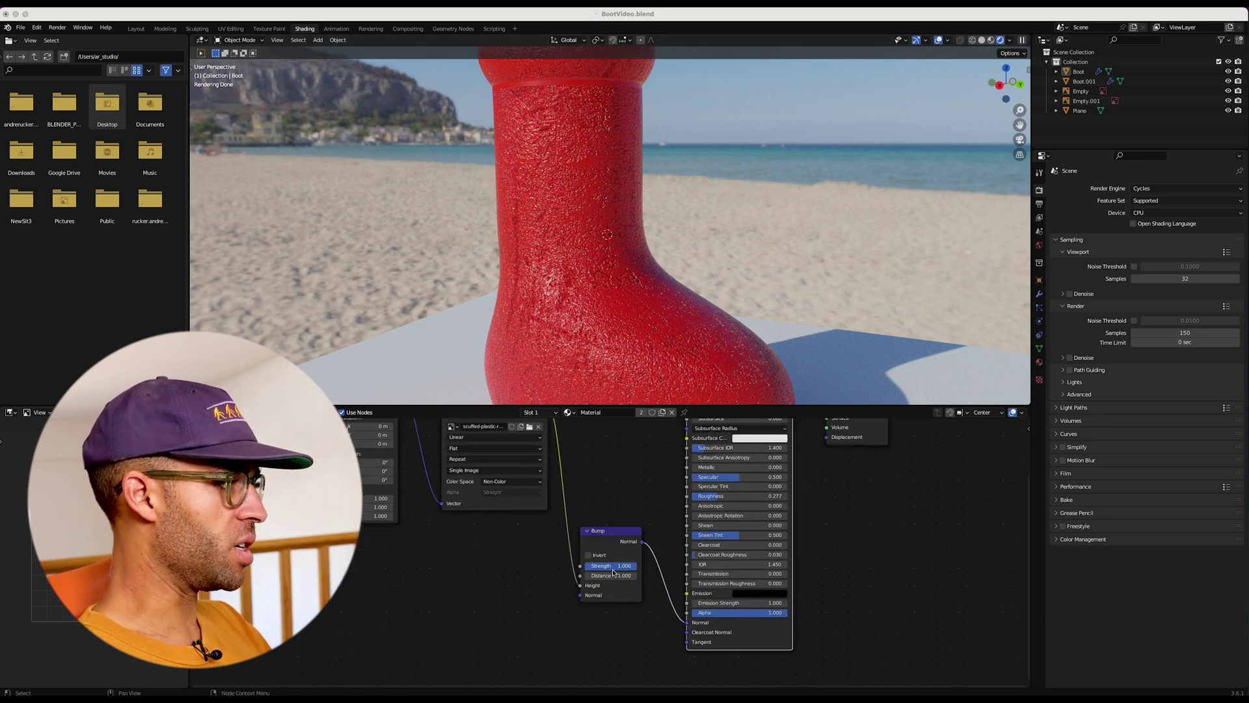
{"action": "double_click", "coordinate": [635, 564]}
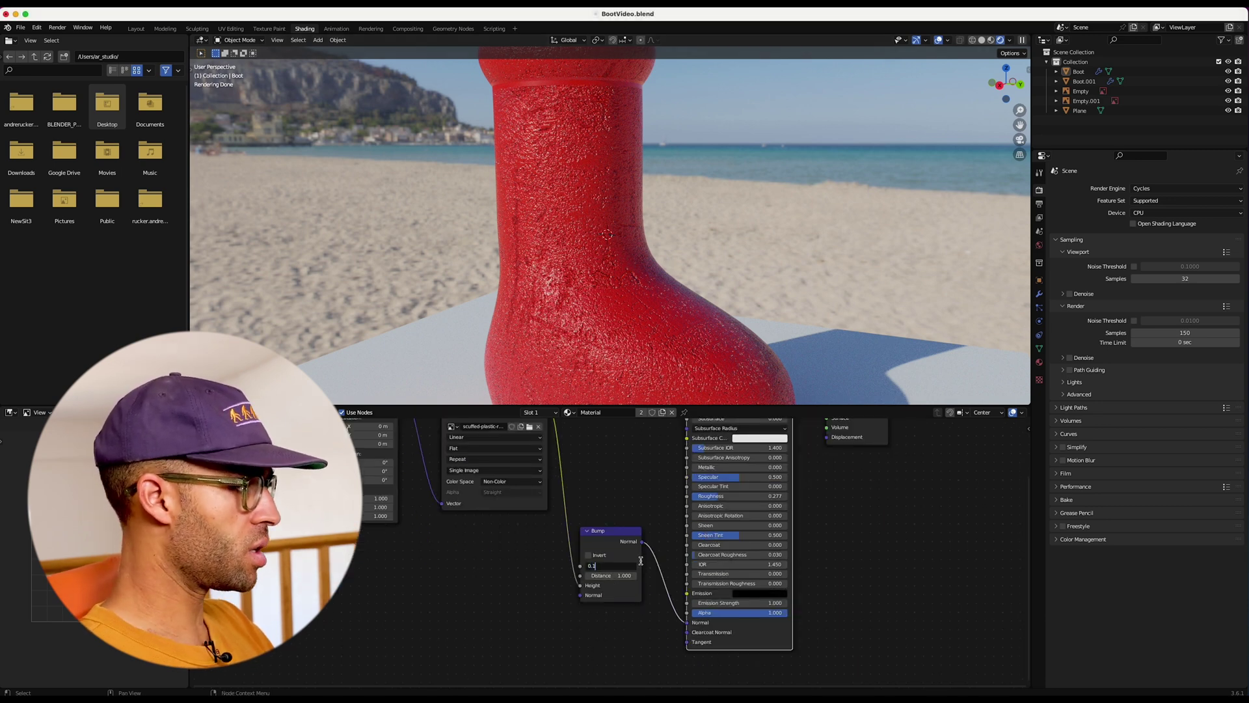
{"action": "type", "text": "0.1"}
{"action": "key", "text": "Return"}
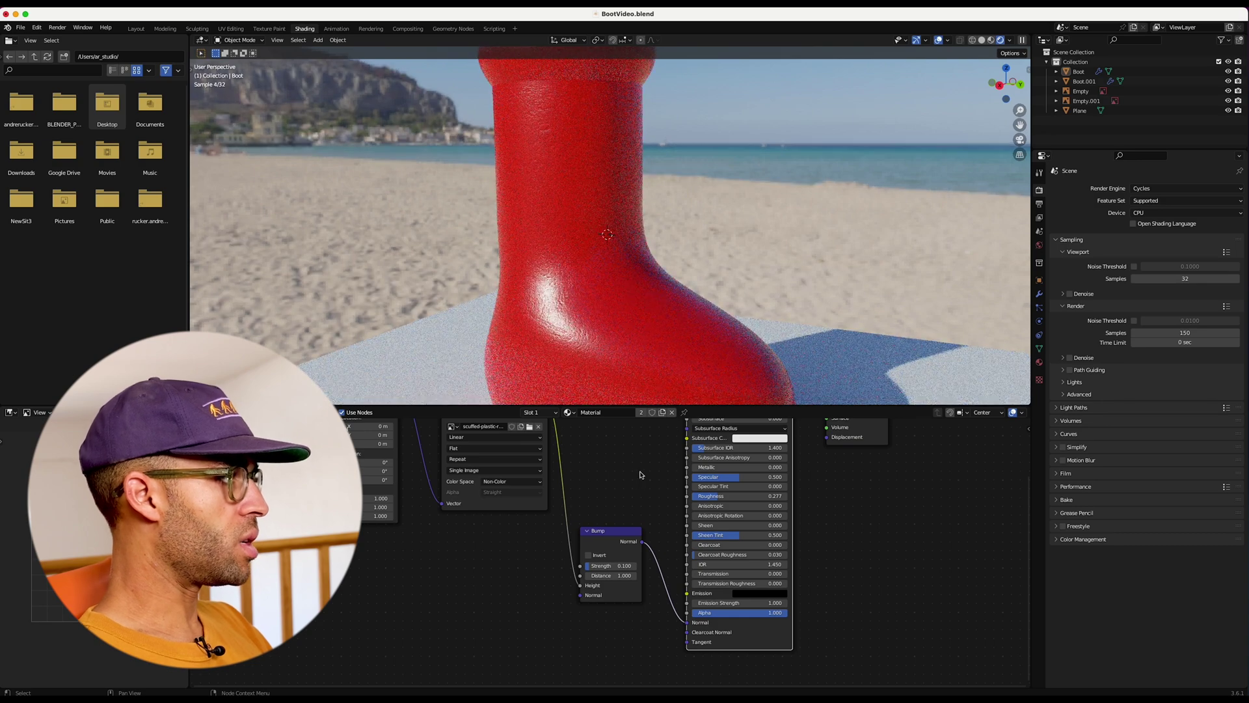
Lower the Bump node's strength to 0.01
{"action": "double_click", "coordinate": [622, 575]}
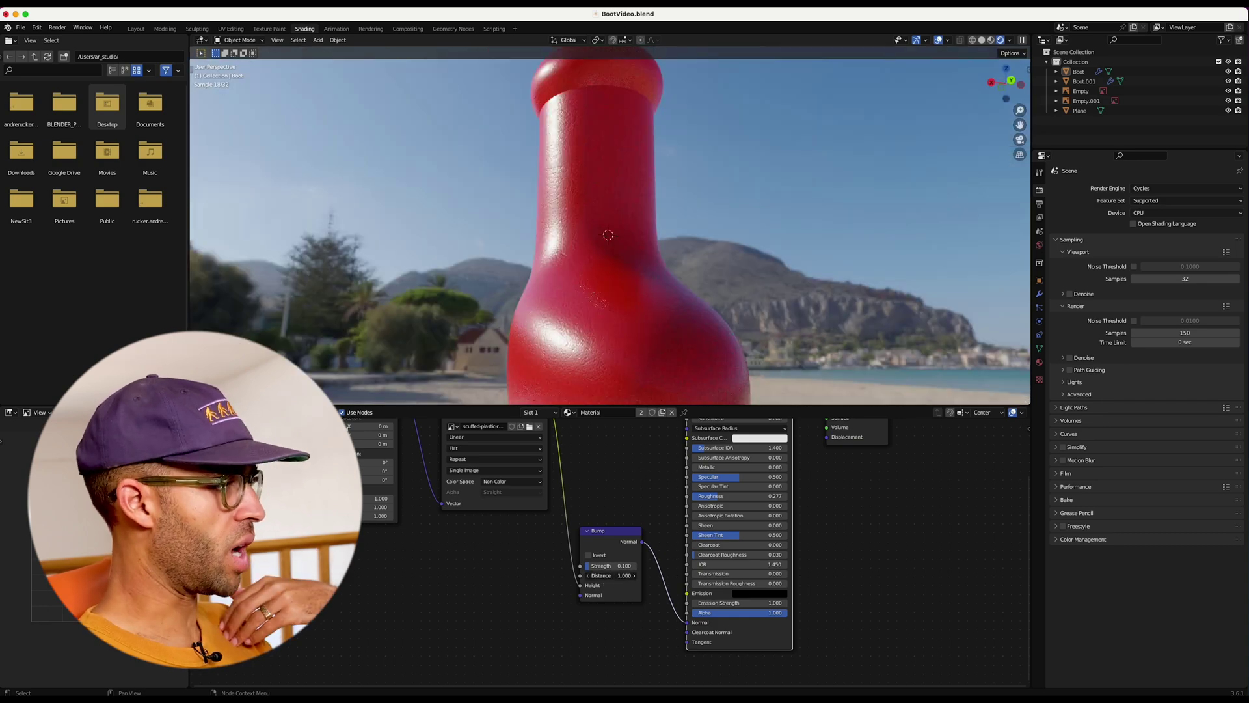
{"action": "key", "text": "Return"}
{"action": "double_click", "coordinate": [615, 566]}
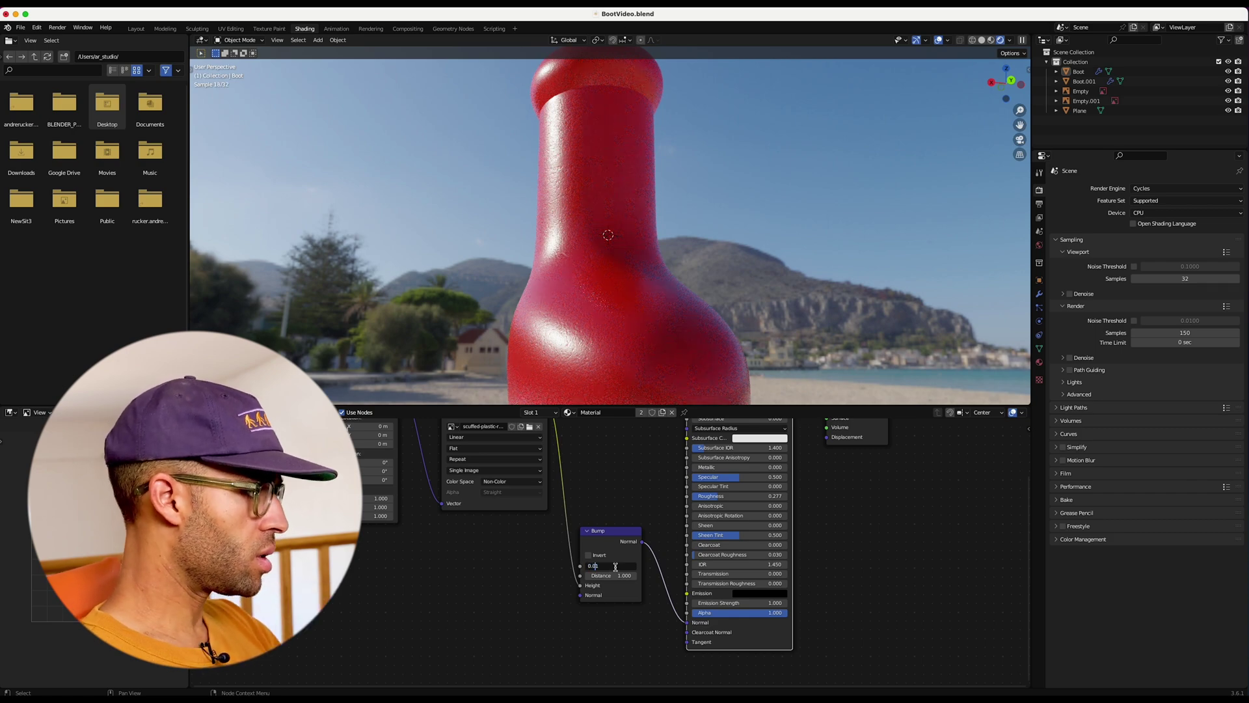
{"action": "key", "text": "Return"}
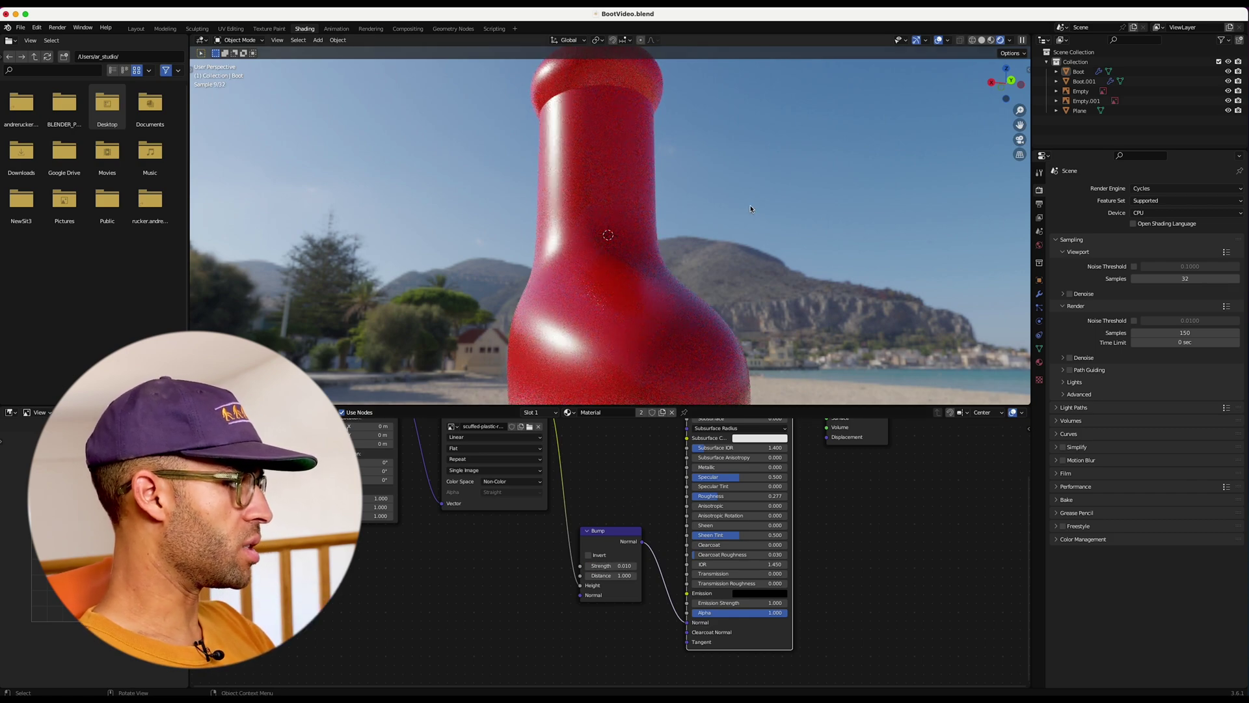
Set the Bump node's strength to 0.05
{"action": "double_click", "coordinate": [629, 566]}
{"action": "left_click", "coordinate": [635, 566]}
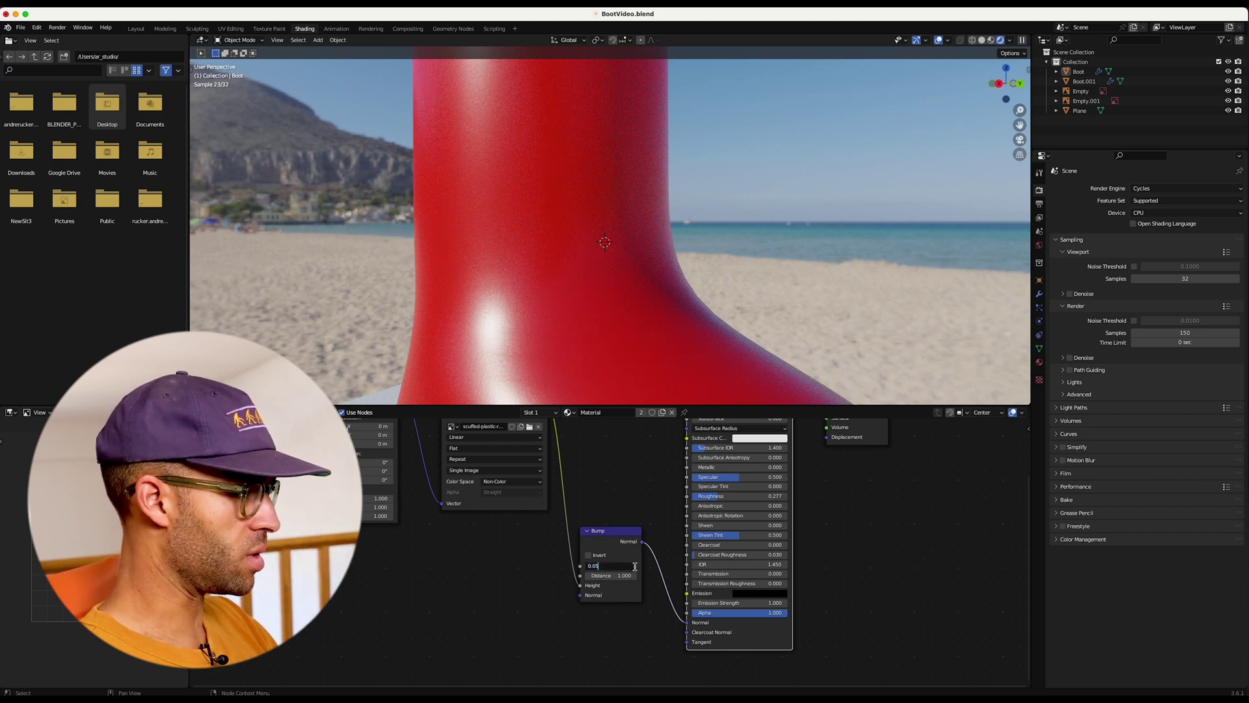
{"action": "key", "text": "Return"}
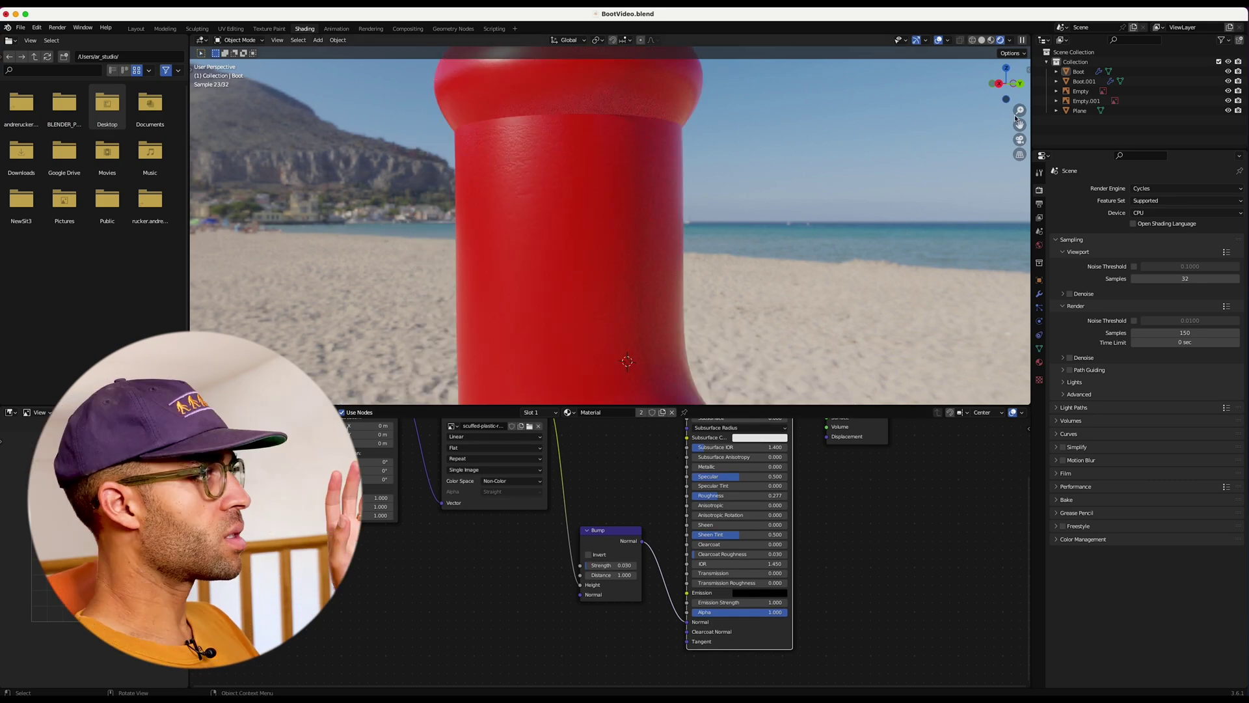
Select the ground plane beneath the boot and hide it in the viewport
{"action": "left_click_drag", "start_coordinate": [1019, 110], "coordinate": [1009, 150]}
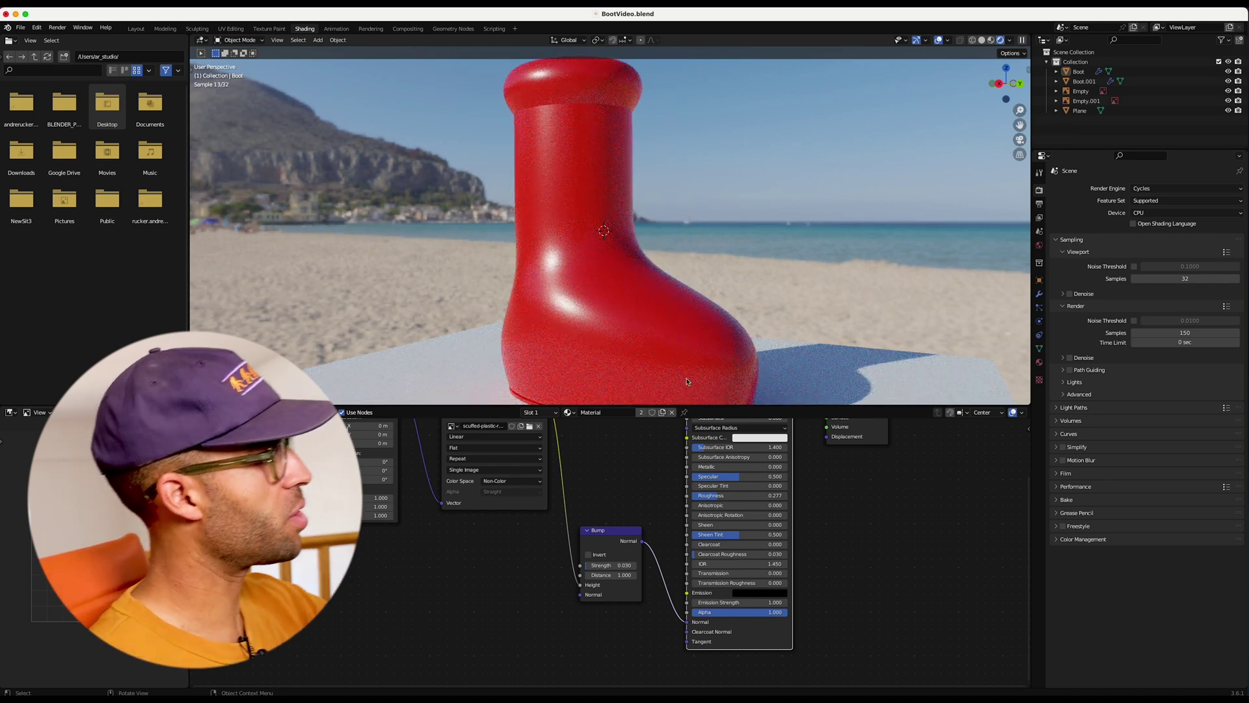
{"action": "scroll", "coordinate": [578, 307], "scroll_direction": "up", "scroll_amount": 3}
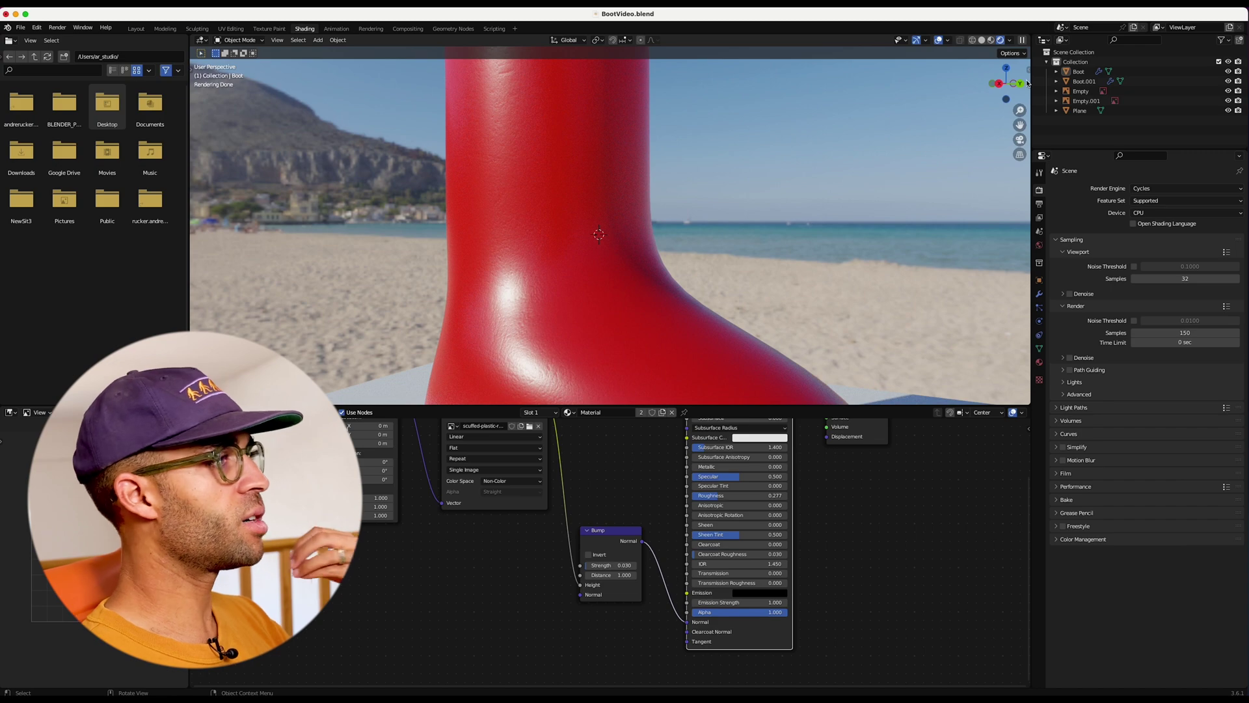
{"action": "left_click_drag", "start_coordinate": [1019, 110], "coordinate": [1020, 150]}
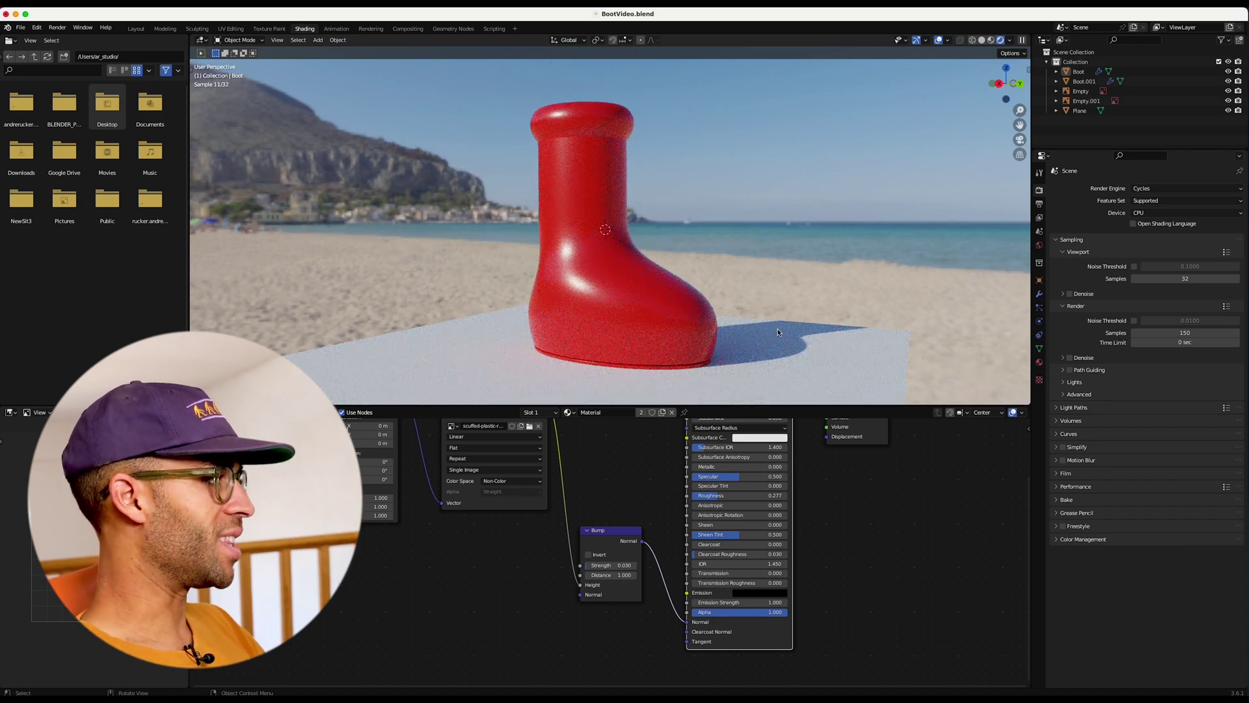
{"action": "left_click", "coordinate": [1100, 110]}
{"action": "left_click", "coordinate": [1228, 111]}
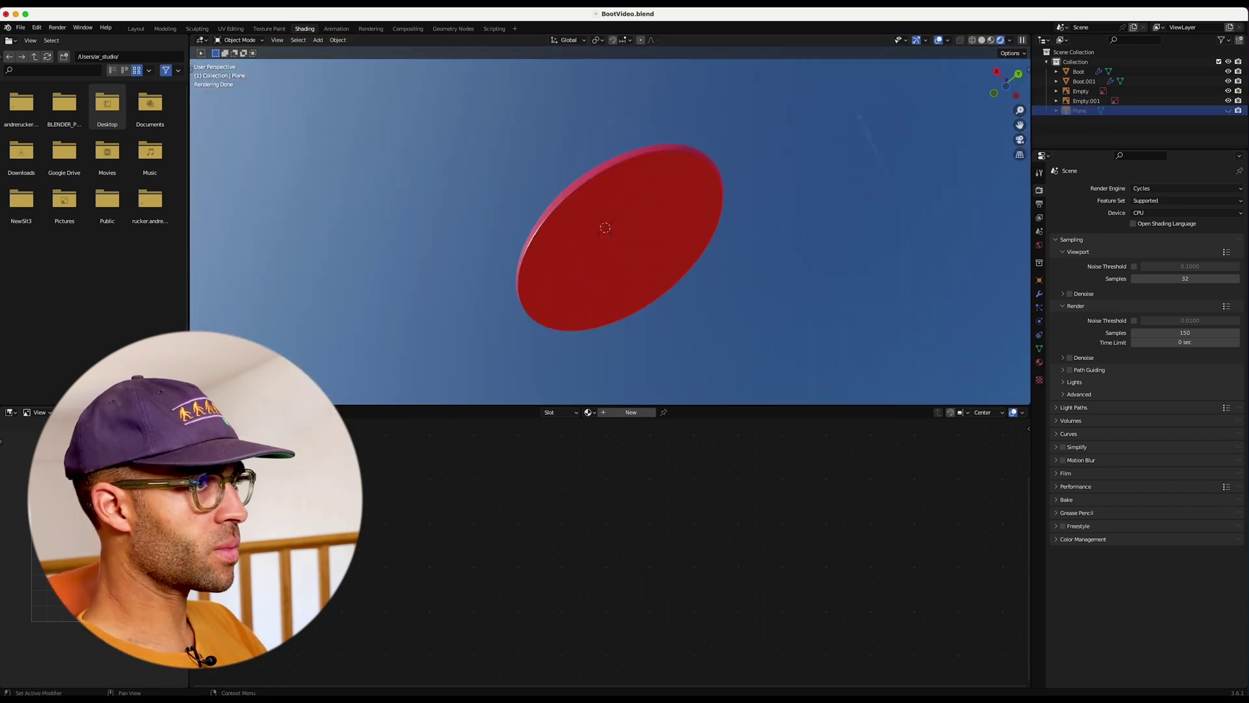
Switch to Photoshop and add a Black & White and a Levels adjustment layer above the sole photo 1134005_04.jpg
{"action": "key", "text": "space"}
{"action": "left_click_drag", "start_coordinate": [291, 104], "coordinate": [535, 173]}
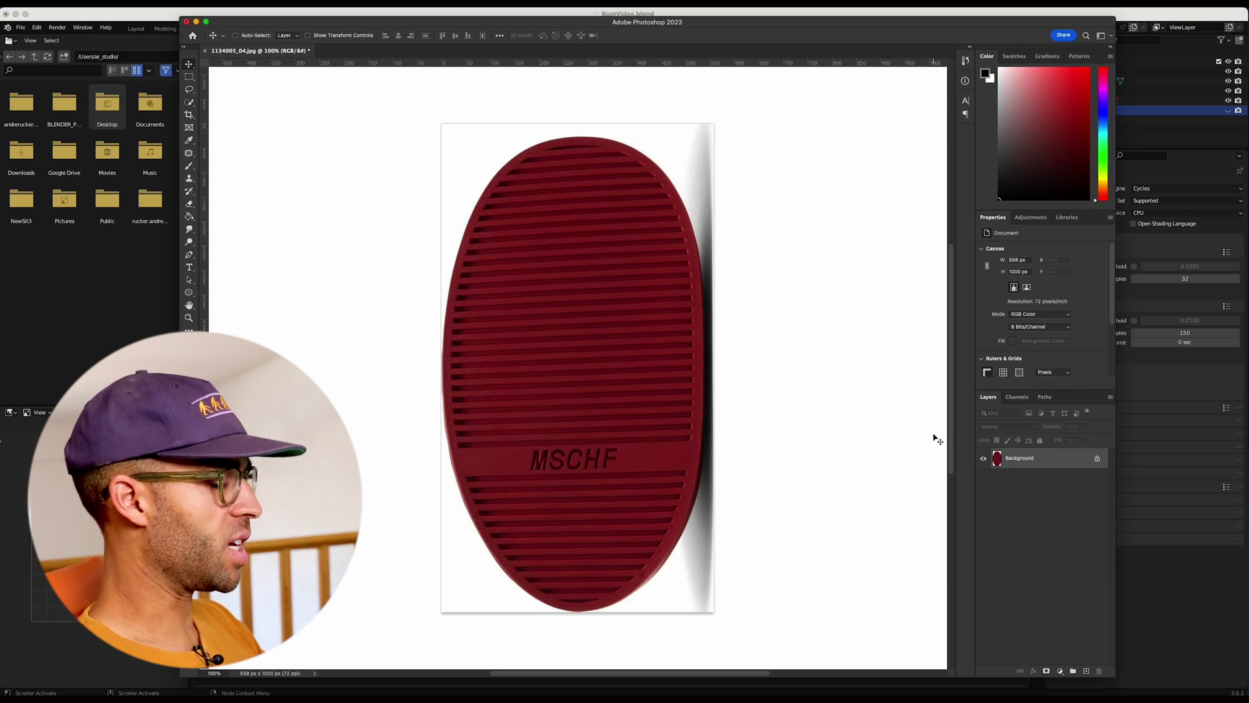
{"action": "left_click", "coordinate": [1060, 671]}
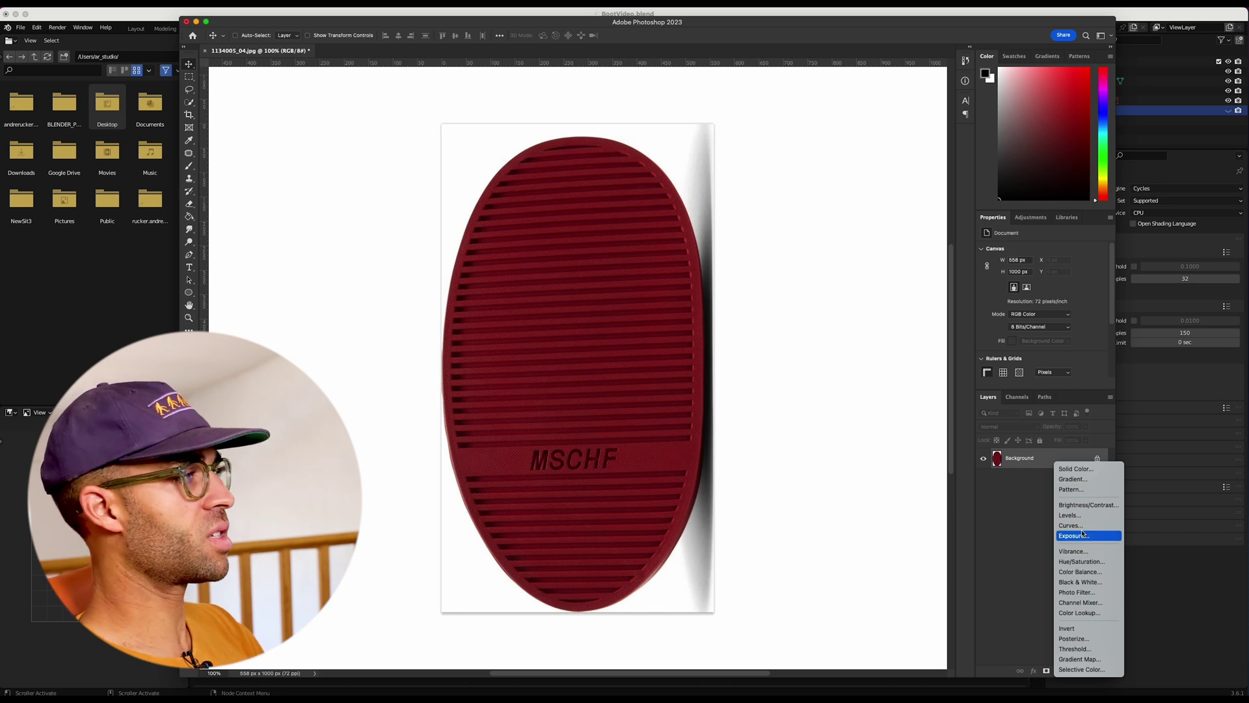
{"action": "left_click", "coordinate": [1080, 581]}
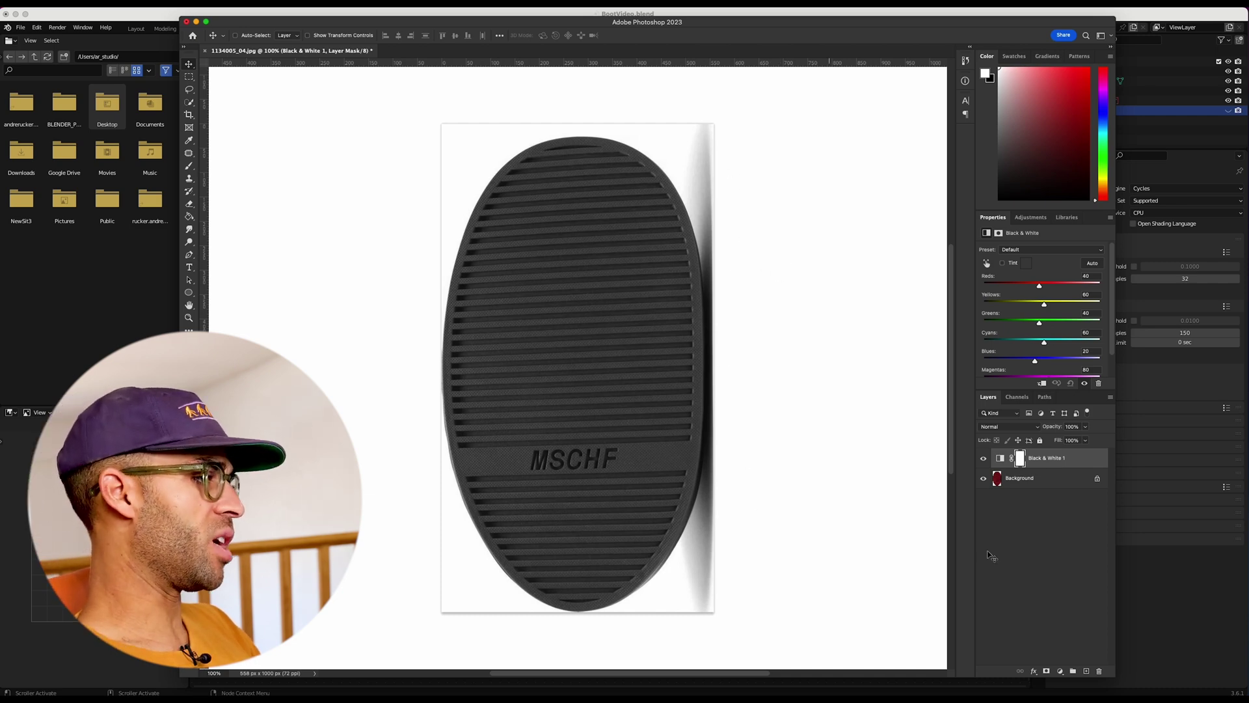
{"action": "left_click", "coordinate": [1060, 671]}
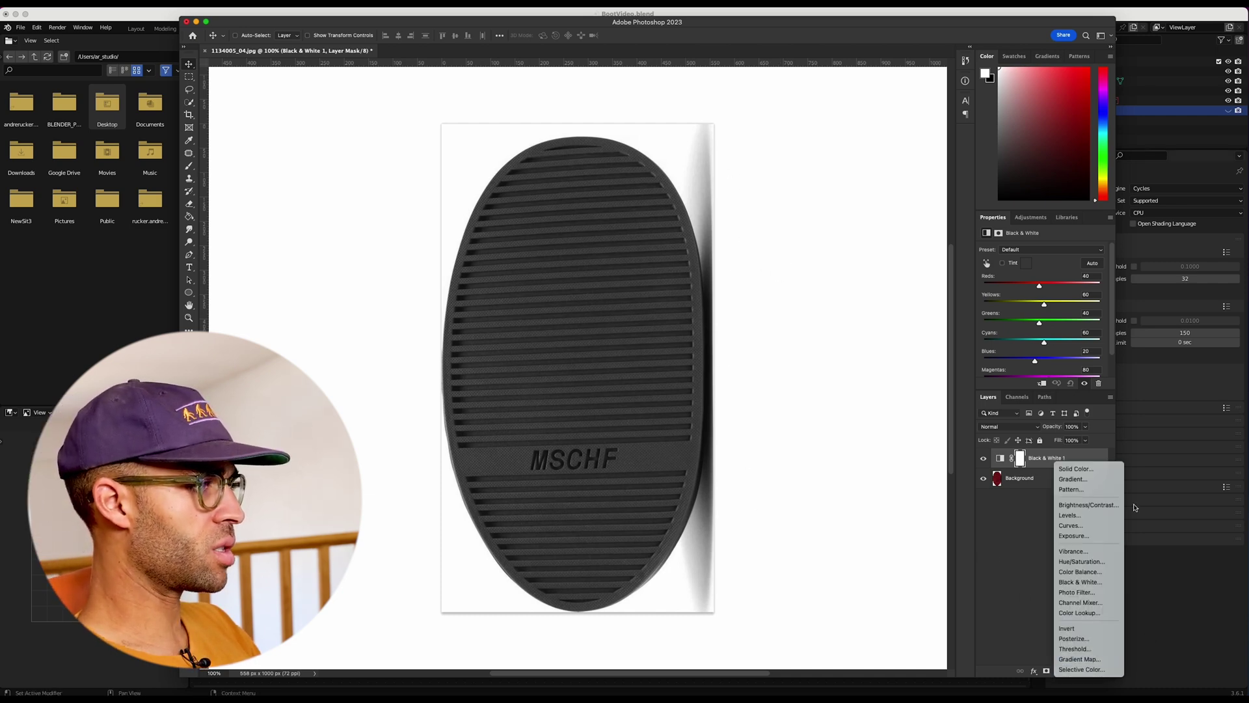
{"action": "left_click", "coordinate": [1096, 518]}
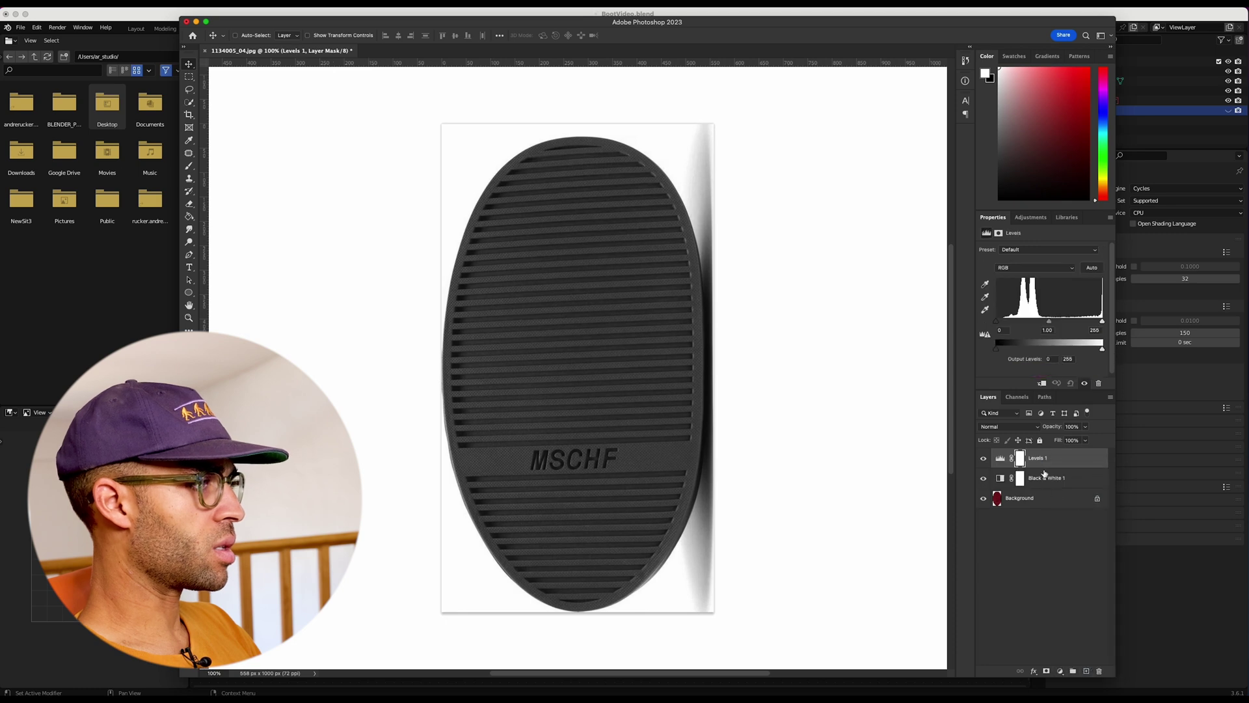
Set the Levels inputs to 66, 1.86 and 102 for strong contrast and save the image as BootSoleMap.tif on the desktop
{"action": "left_click_drag", "start_coordinate": [1102, 323], "coordinate": [1037, 323]}
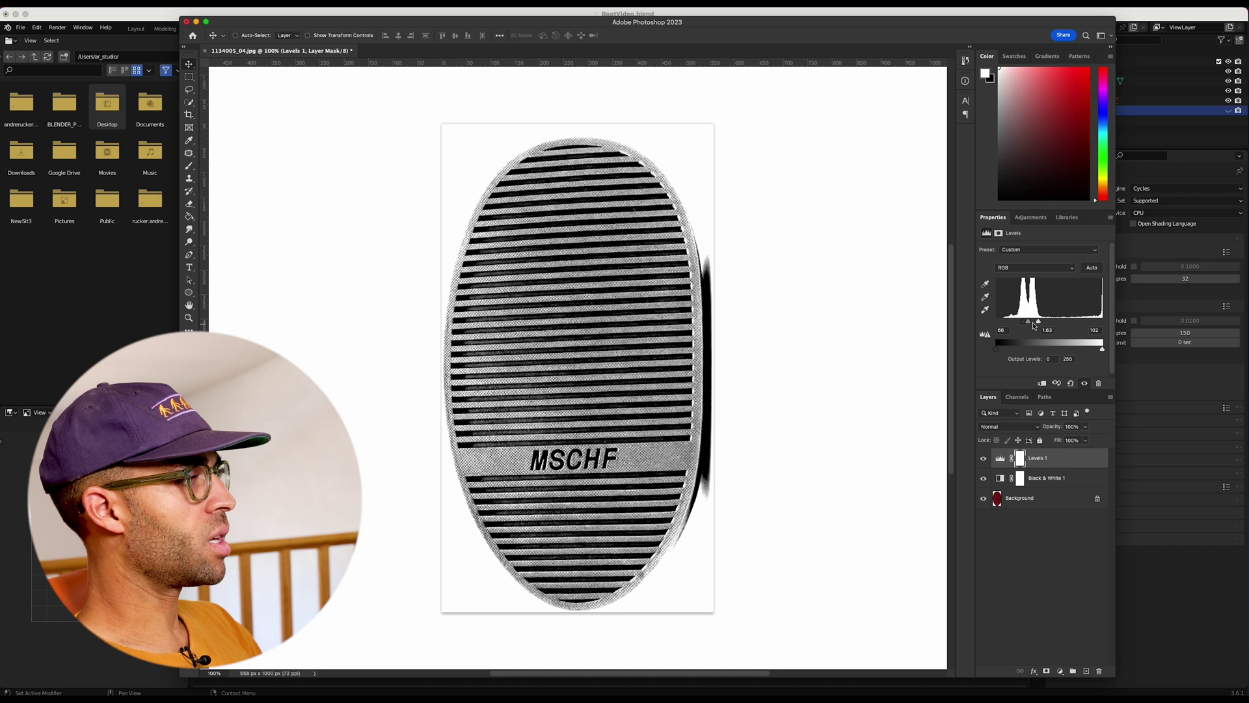
{"action": "left_click_drag", "start_coordinate": [1030, 324], "coordinate": [1028, 324]}
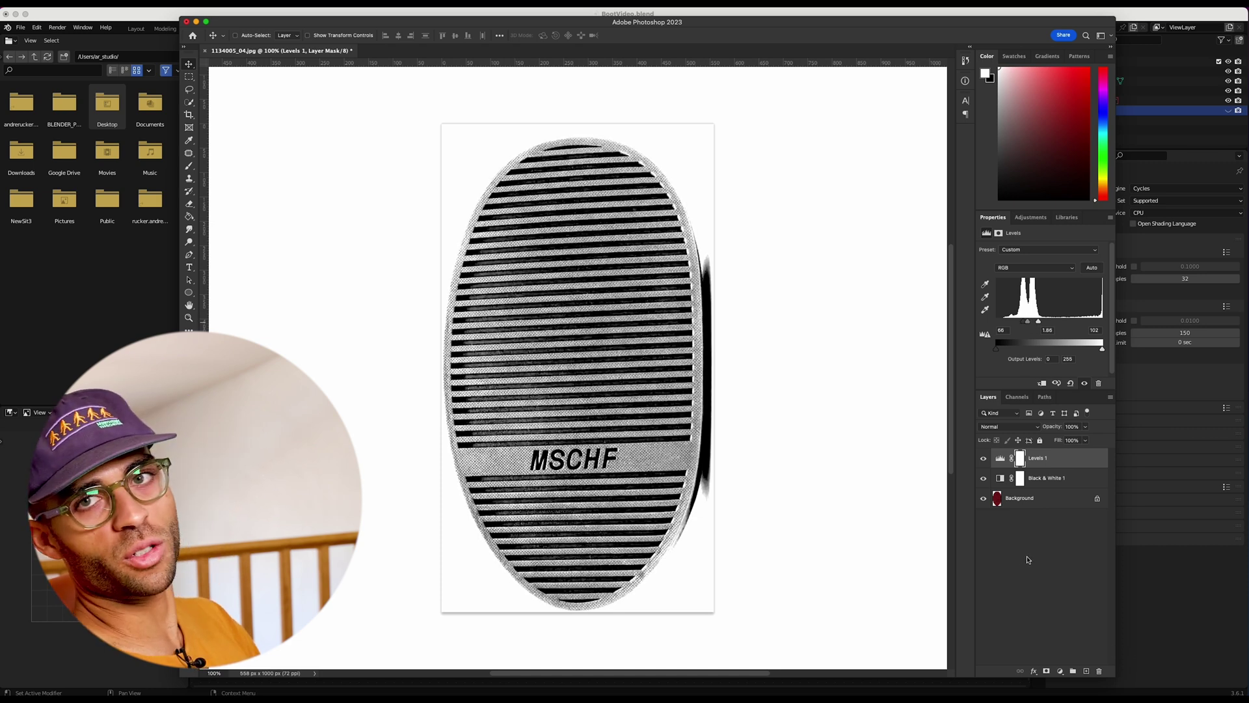
{"action": "key", "text": "super+shift+s"}
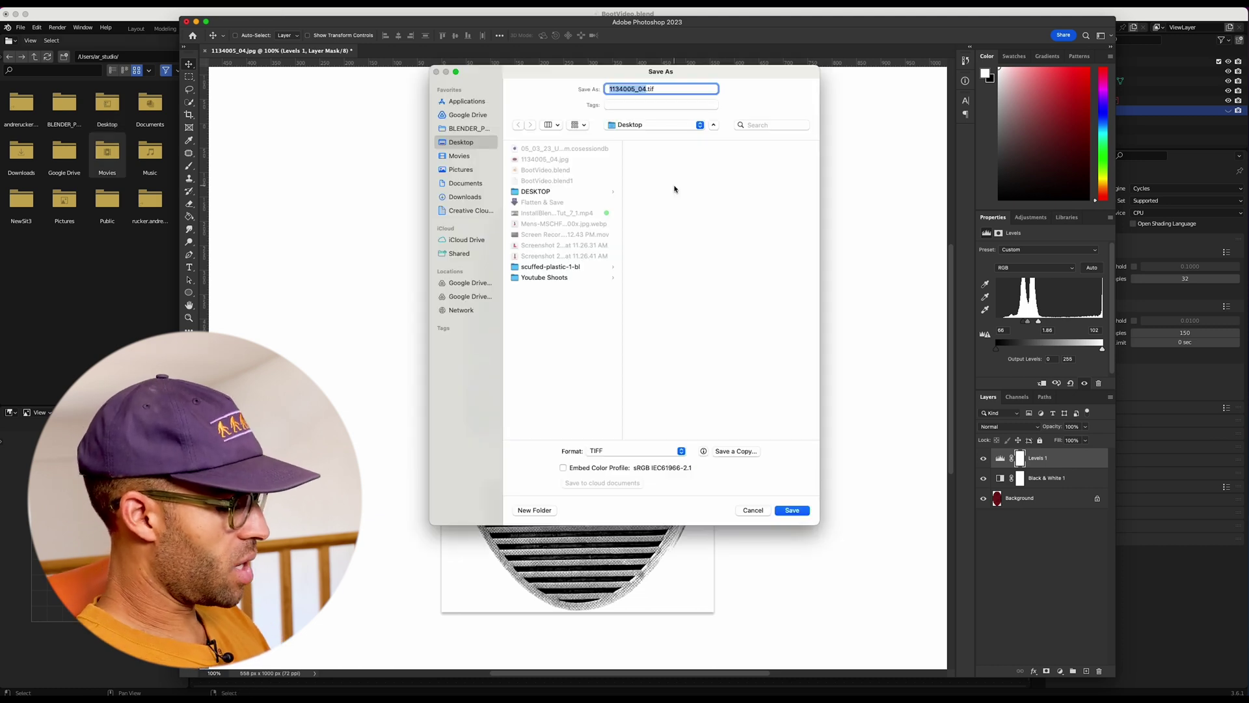
{"action": "type", "text": "Boo"}
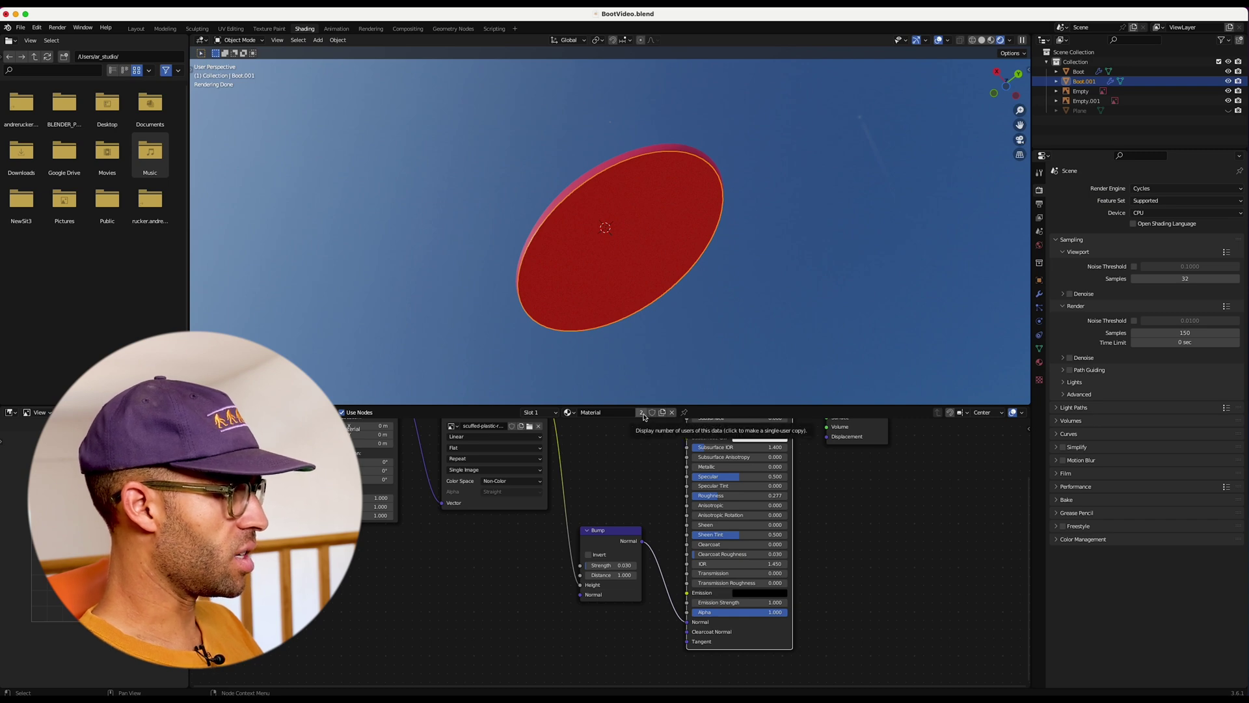
Switch to Blender and make the sole's material a single-user copy named Sole
{"action": "left_click", "coordinate": [641, 412]}
{"action": "left_click", "coordinate": [618, 412]}
{"action": "type", "text": "Sole"}
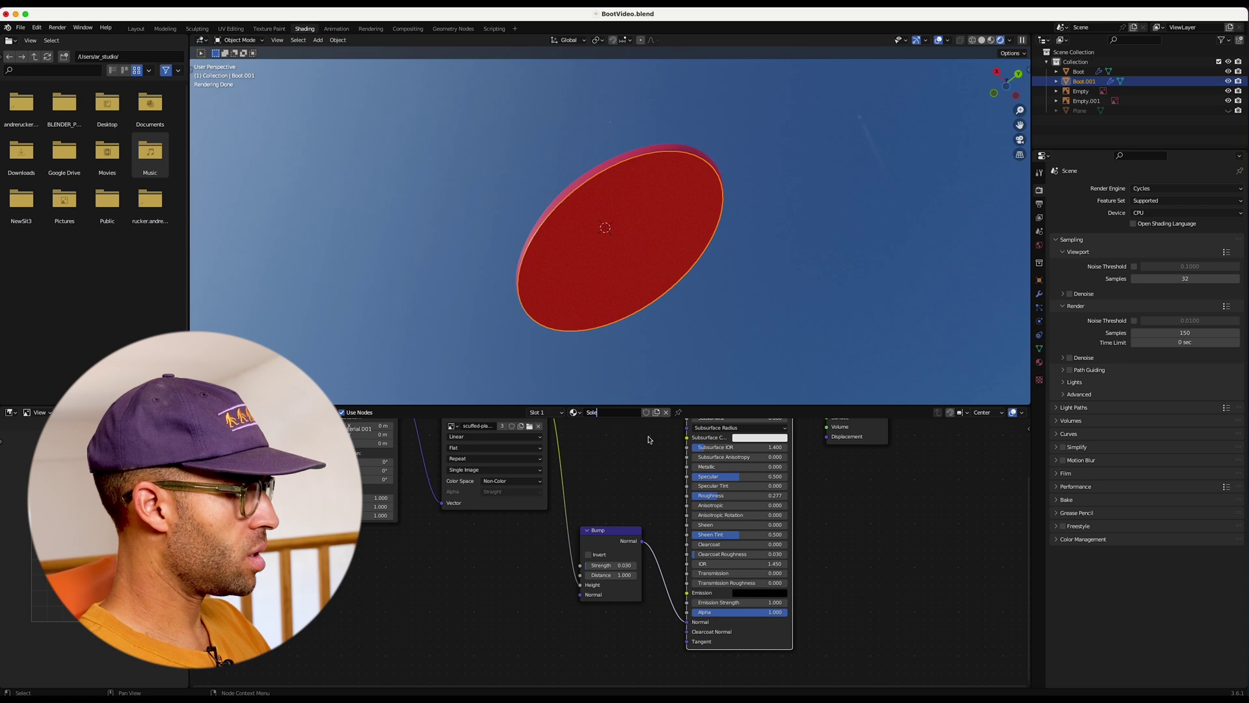
{"action": "key", "text": "Return"}
Load BootSoleMap.tif from the desktop into the Sole material's image texture node in place of the scuffed-plastic map
{"action": "left_click_drag", "start_coordinate": [1030, 520], "coordinate": [1029, 485]}
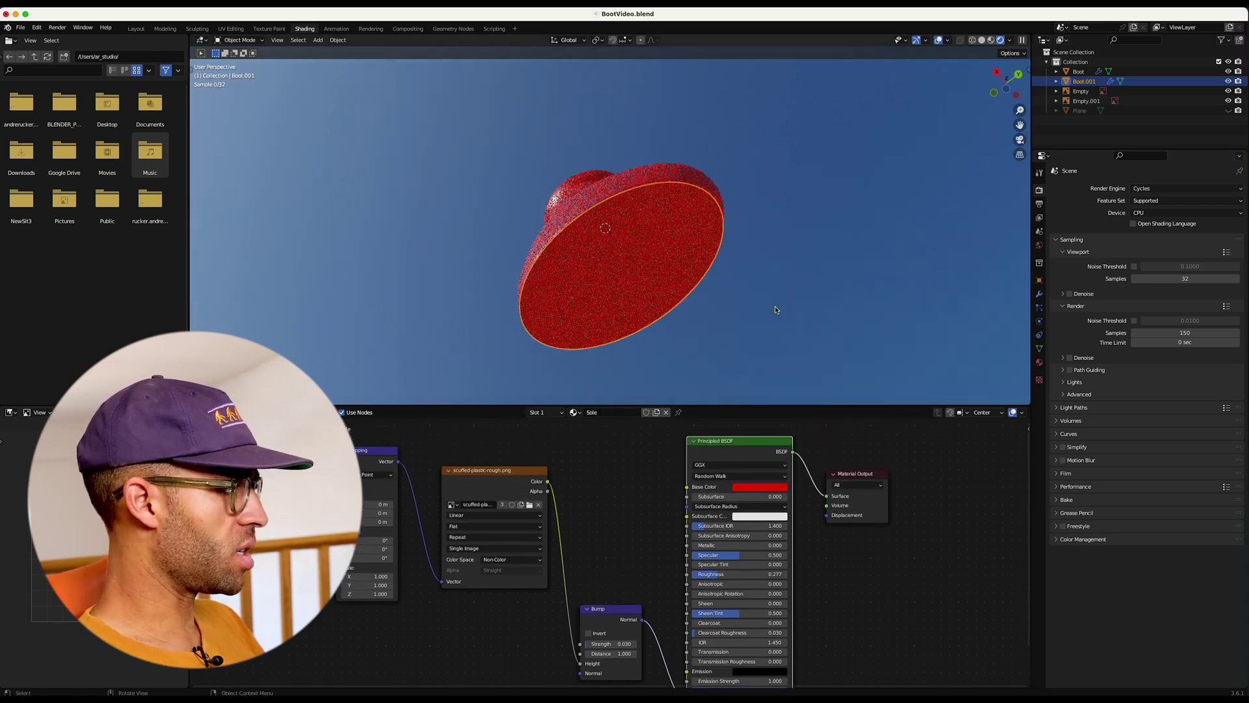
{"action": "left_click", "coordinate": [1228, 81]}
{"action": "left_click", "coordinate": [1228, 82]}
{"action": "left_click", "coordinate": [619, 330]}
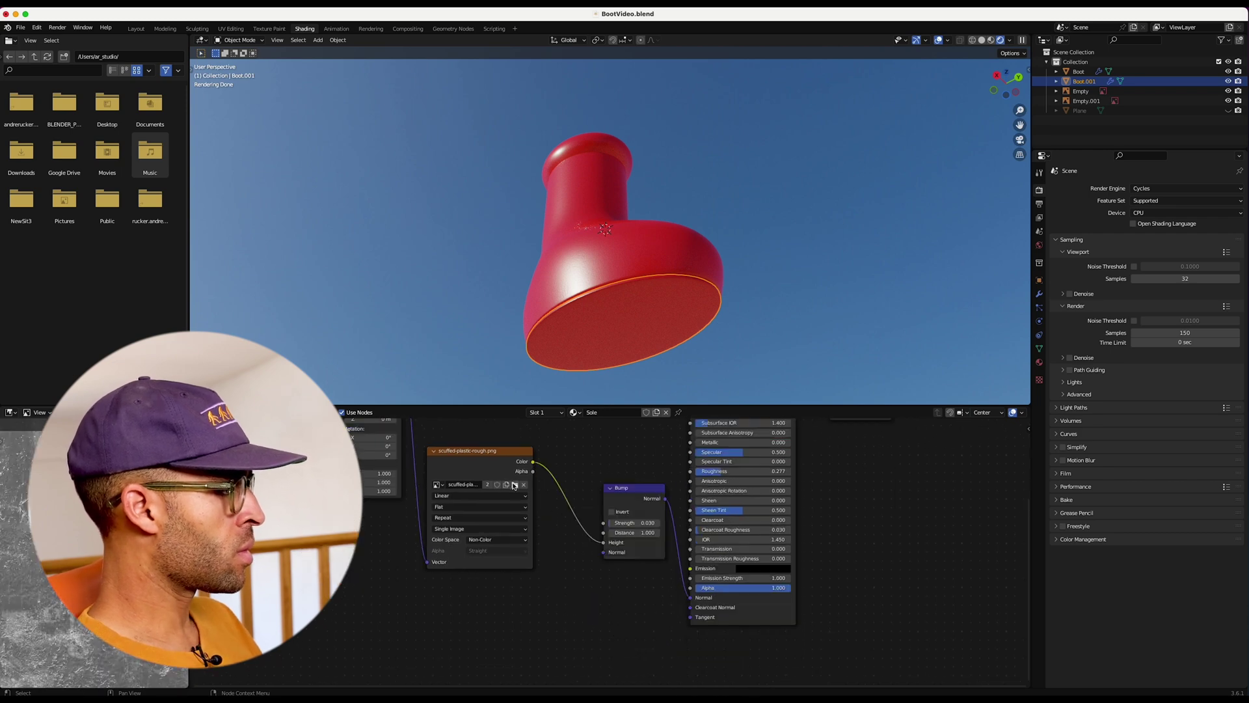
{"action": "left_click", "coordinate": [514, 485]}
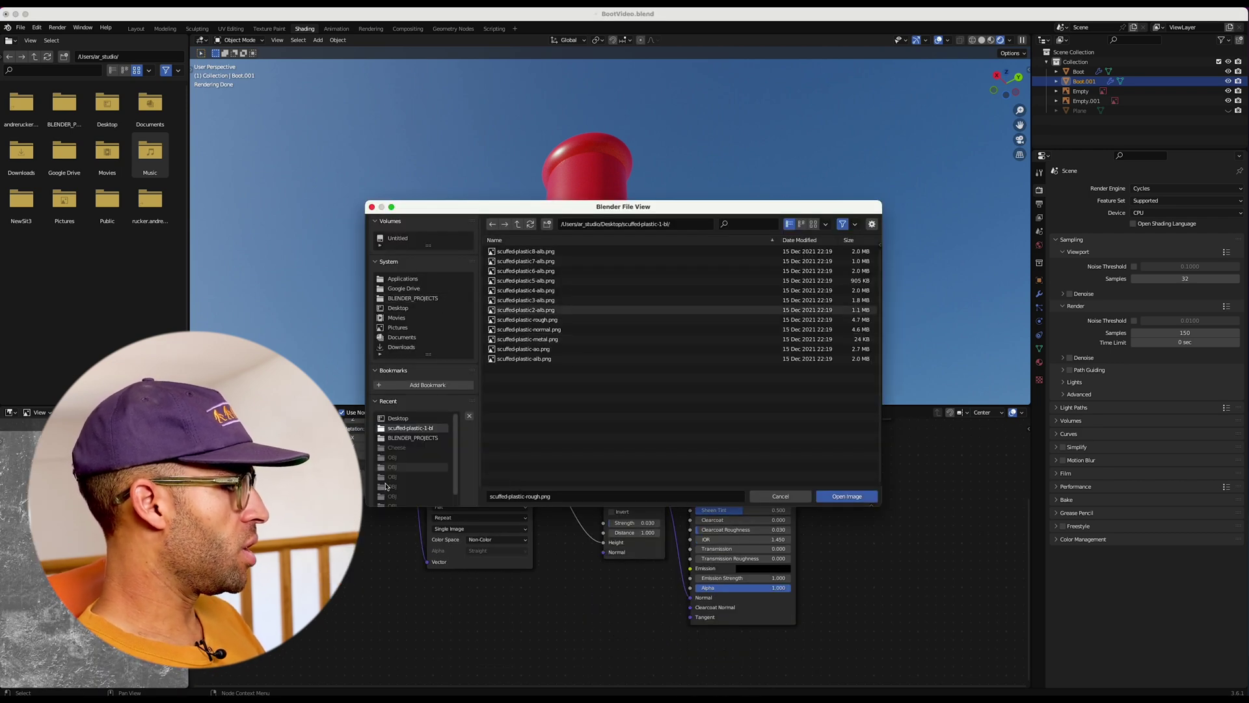
{"action": "left_click", "coordinate": [398, 418]}
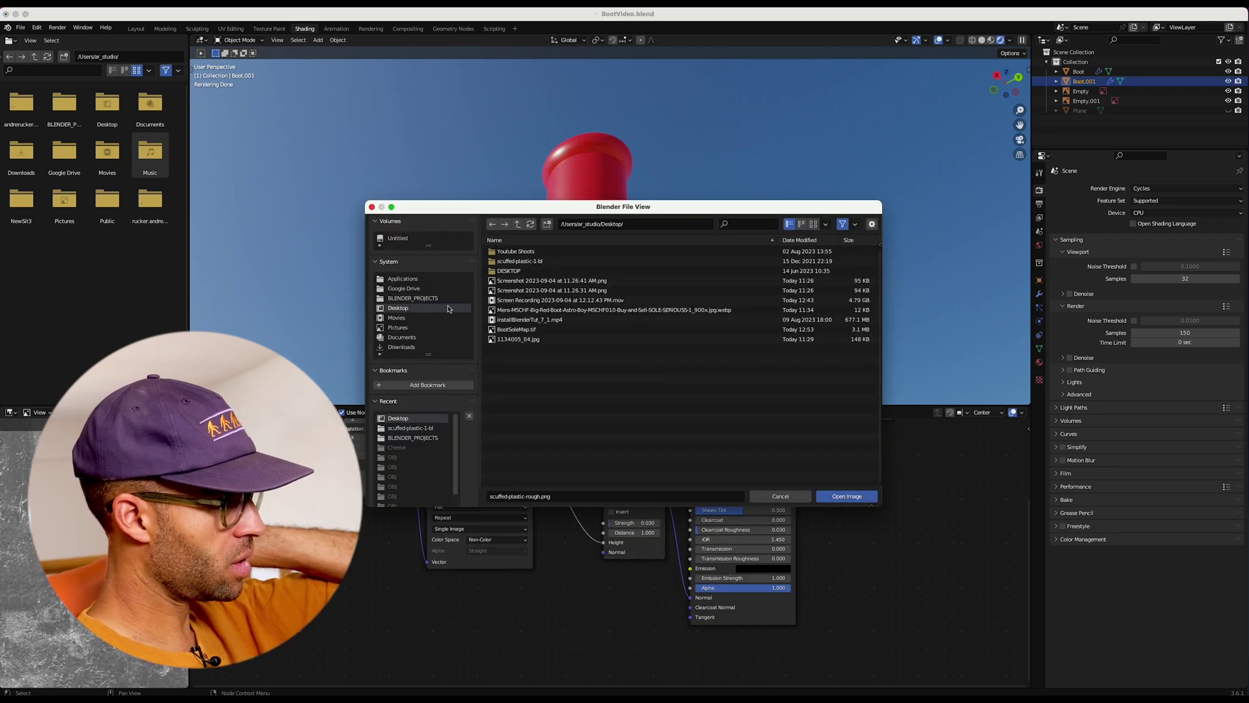
{"action": "left_click", "coordinate": [528, 330]}
{"action": "left_click", "coordinate": [847, 496]}
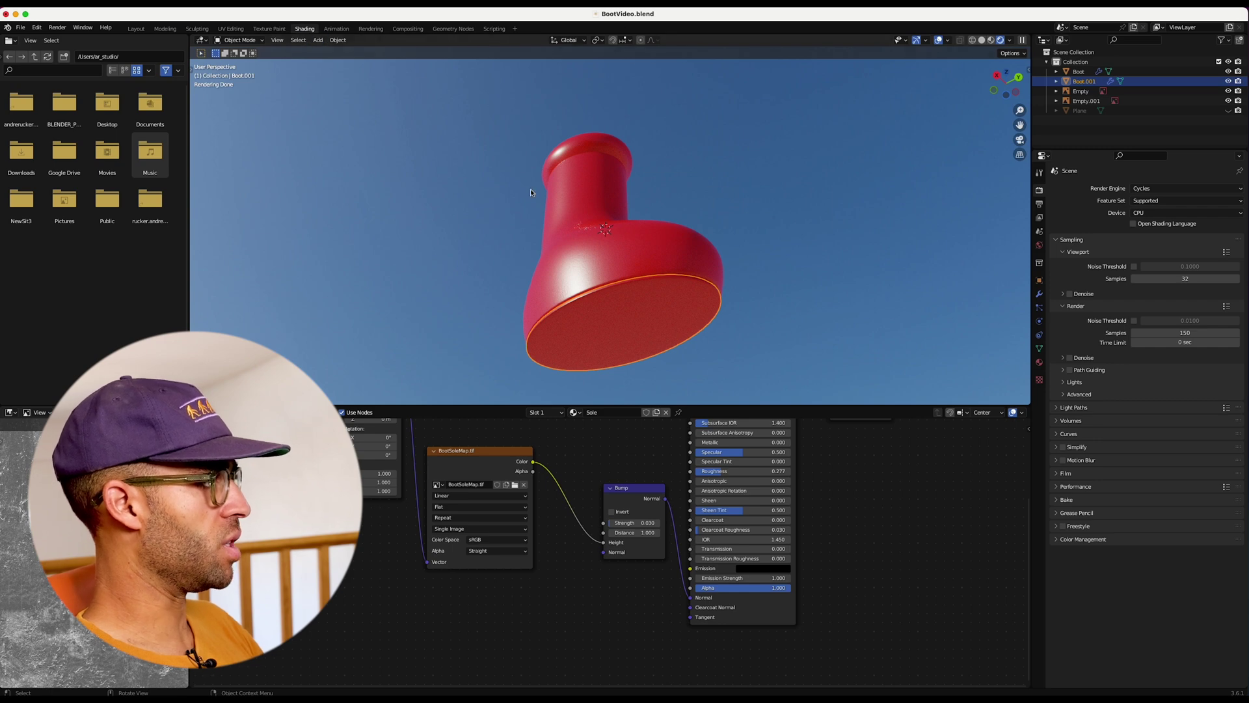
Open the sole for UV editing and unwrap all its faces with Project from View, seen straight from below
{"action": "left_click", "coordinate": [230, 29]}
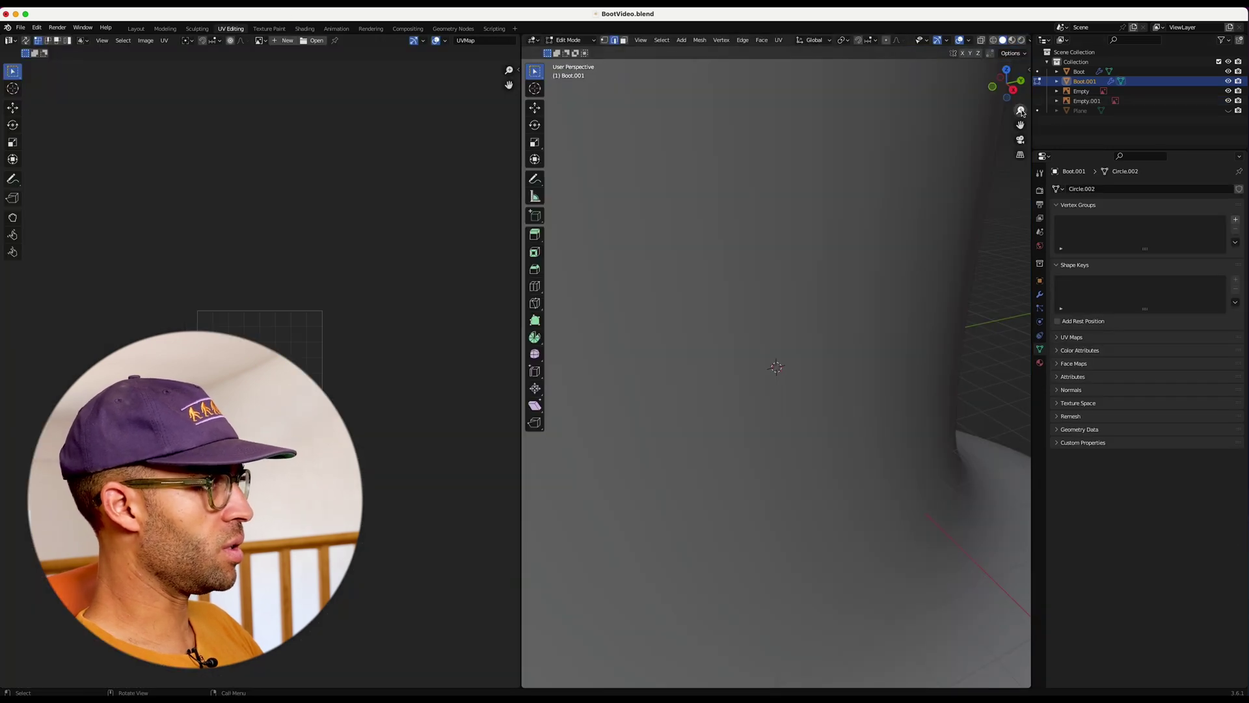
{"action": "scroll", "coordinate": [776, 364], "scroll_direction": "down", "scroll_amount": 5}
{"action": "left_click_drag", "start_coordinate": [1020, 110], "coordinate": [1021, 124]}
{"action": "scroll", "coordinate": [807, 259], "scroll_direction": "down", "scroll_amount": 10}
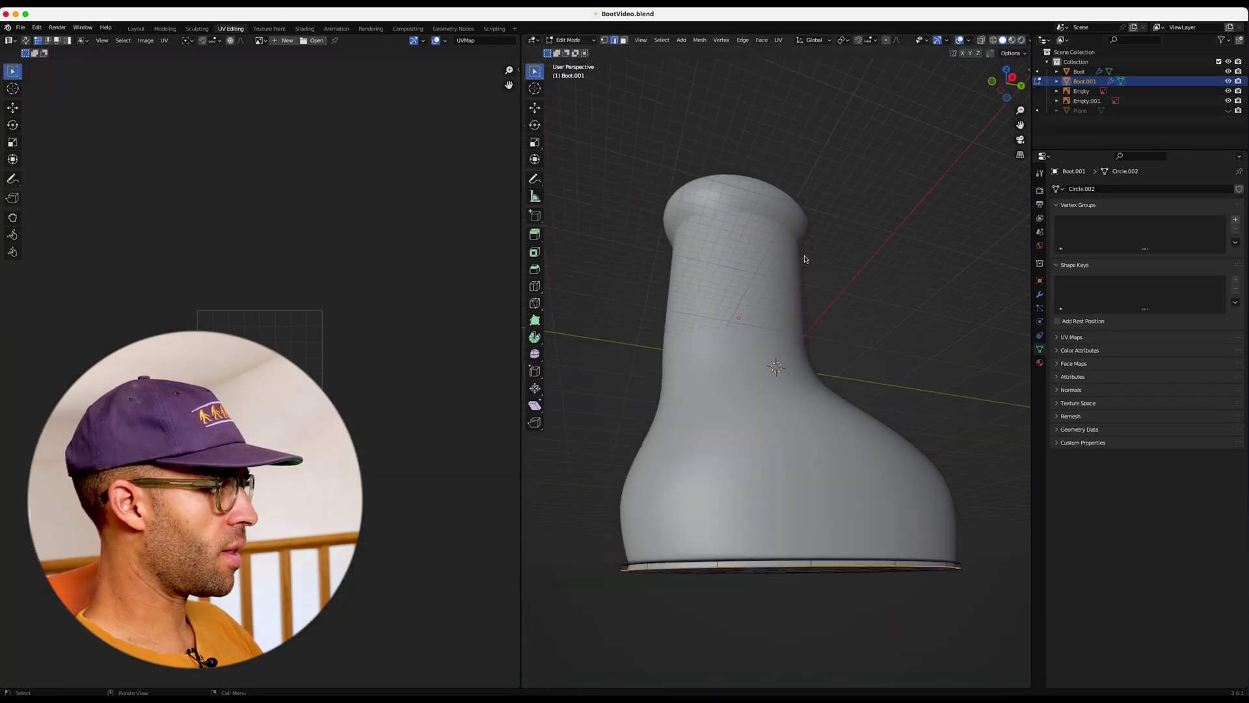
{"action": "left_click", "coordinate": [1007, 82]}
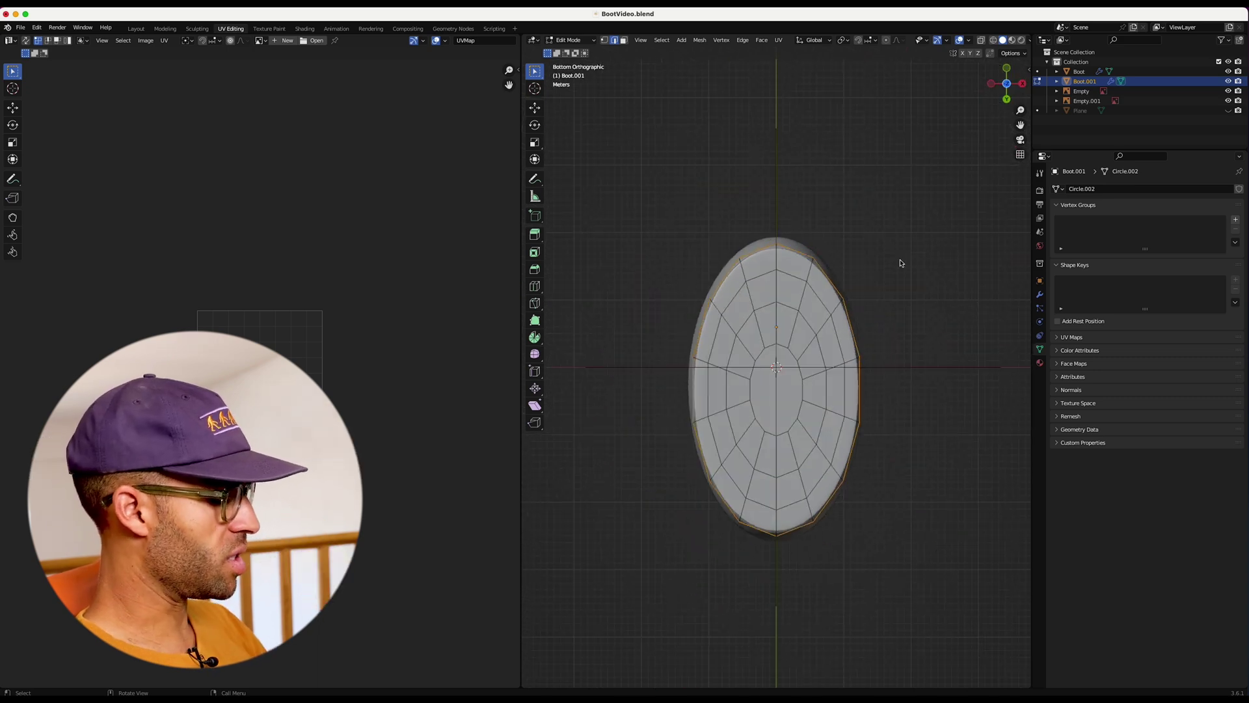
{"action": "key", "text": "a"}
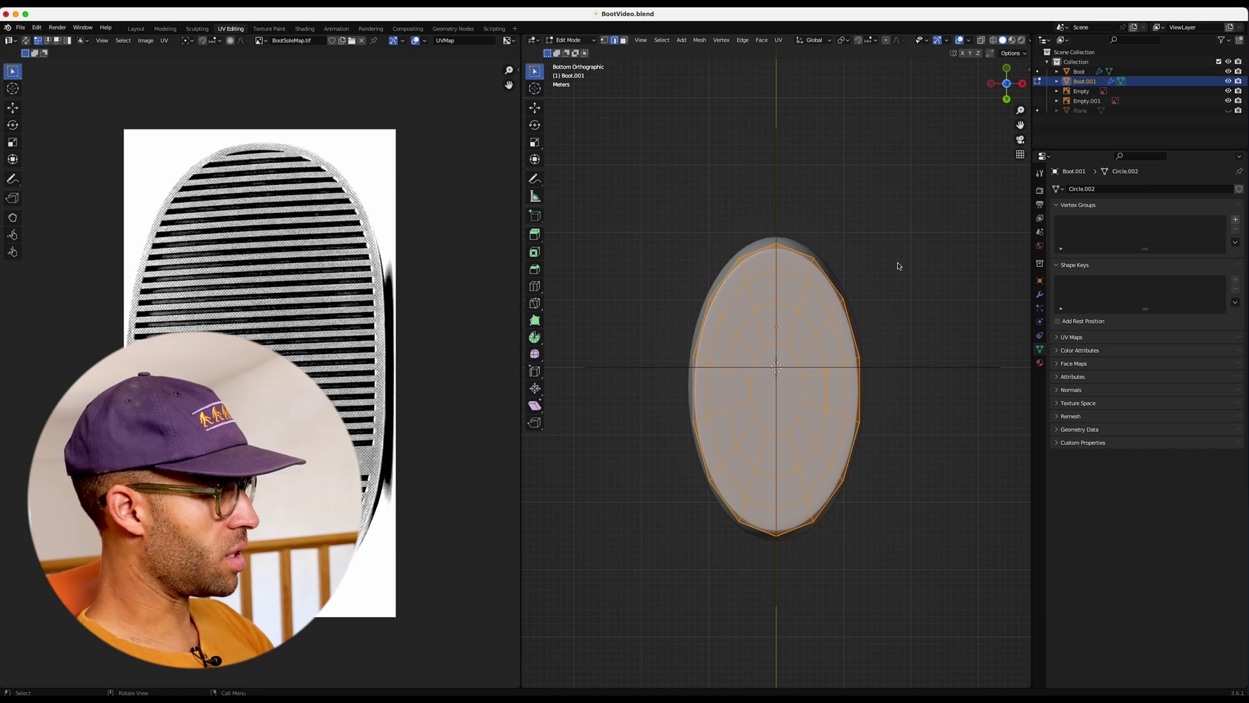
{"action": "key", "text": "u"}
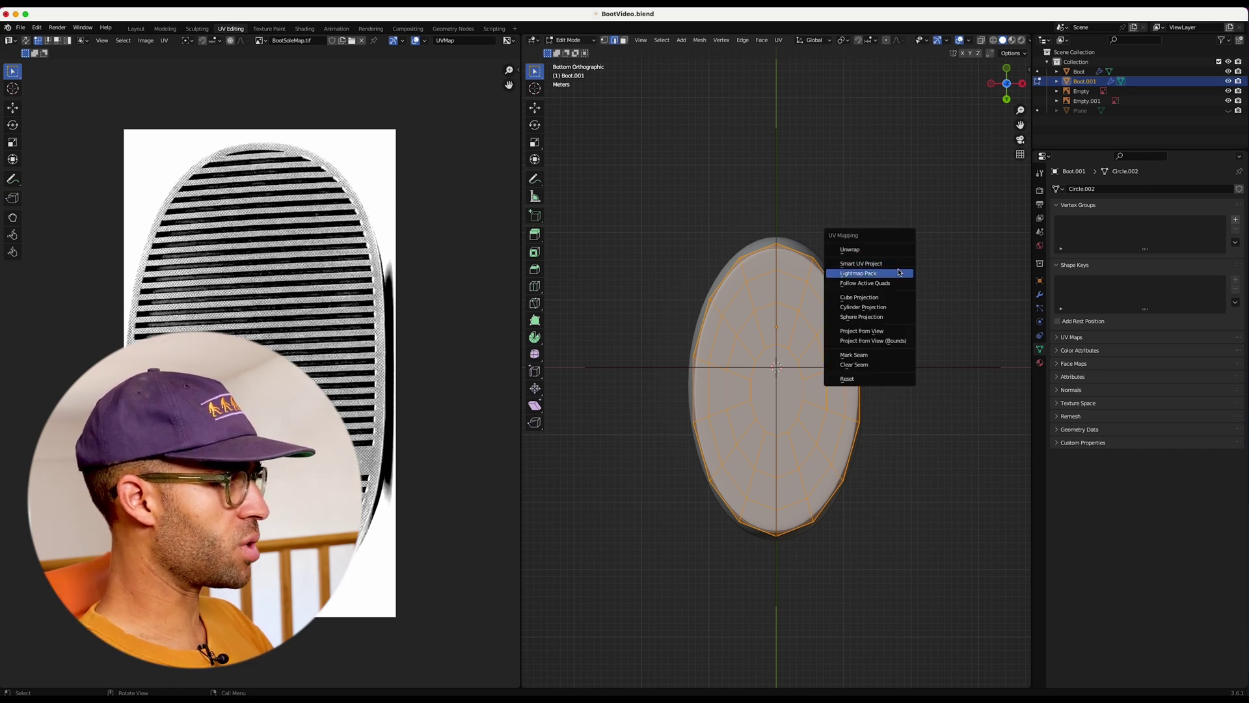
{"action": "left_click", "coordinate": [904, 331]}
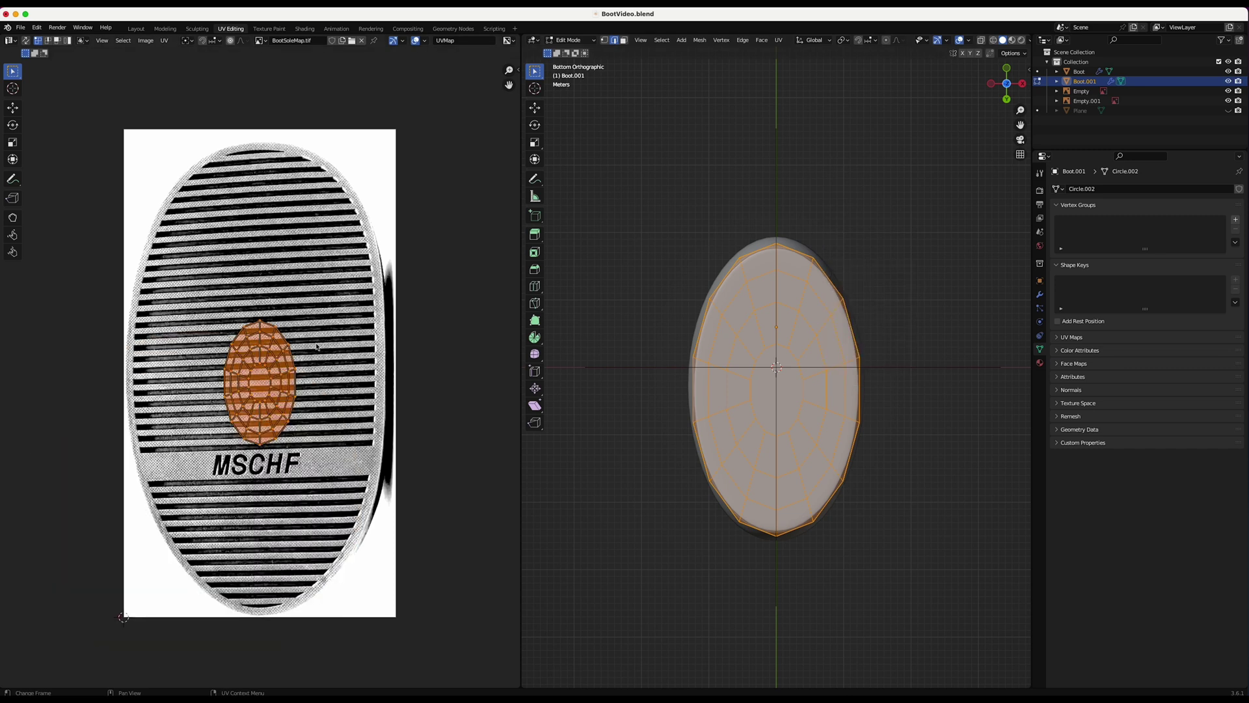
Scale the sole's UVs about 3.7 times to cover the tread image and display the boot in material preview
{"action": "key", "text": "s"}
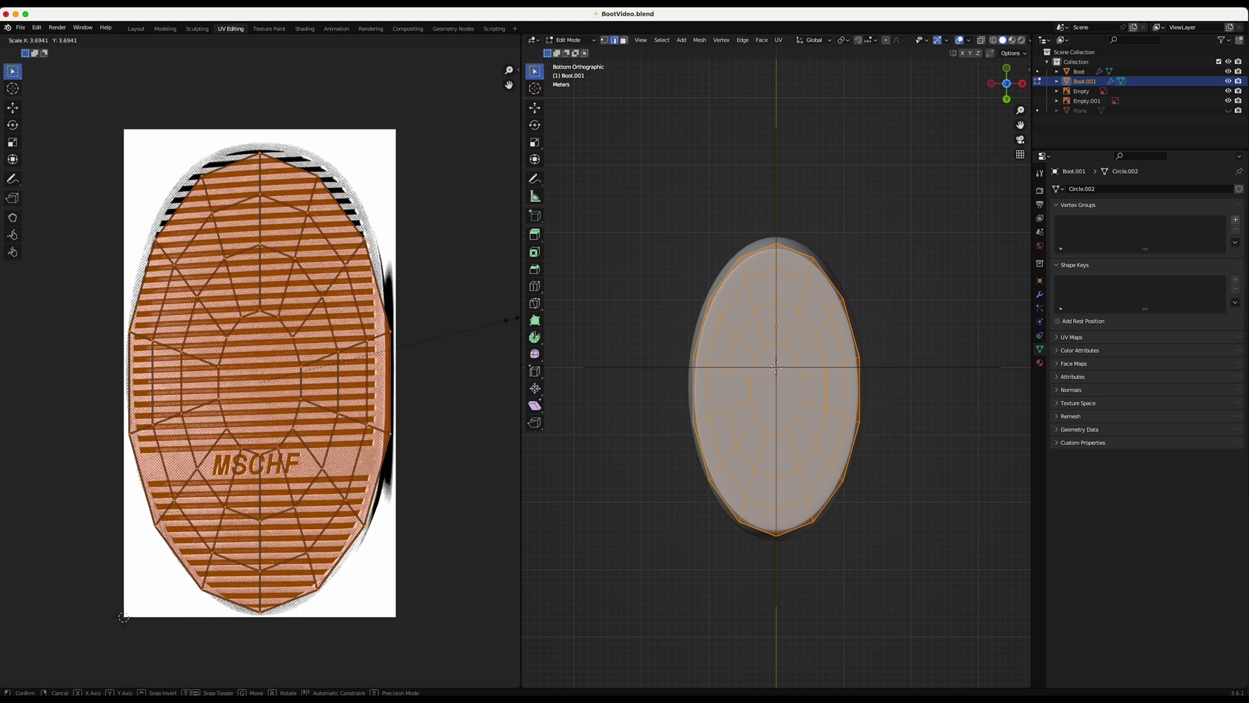
{"action": "left_click", "coordinate": [124, 616]}
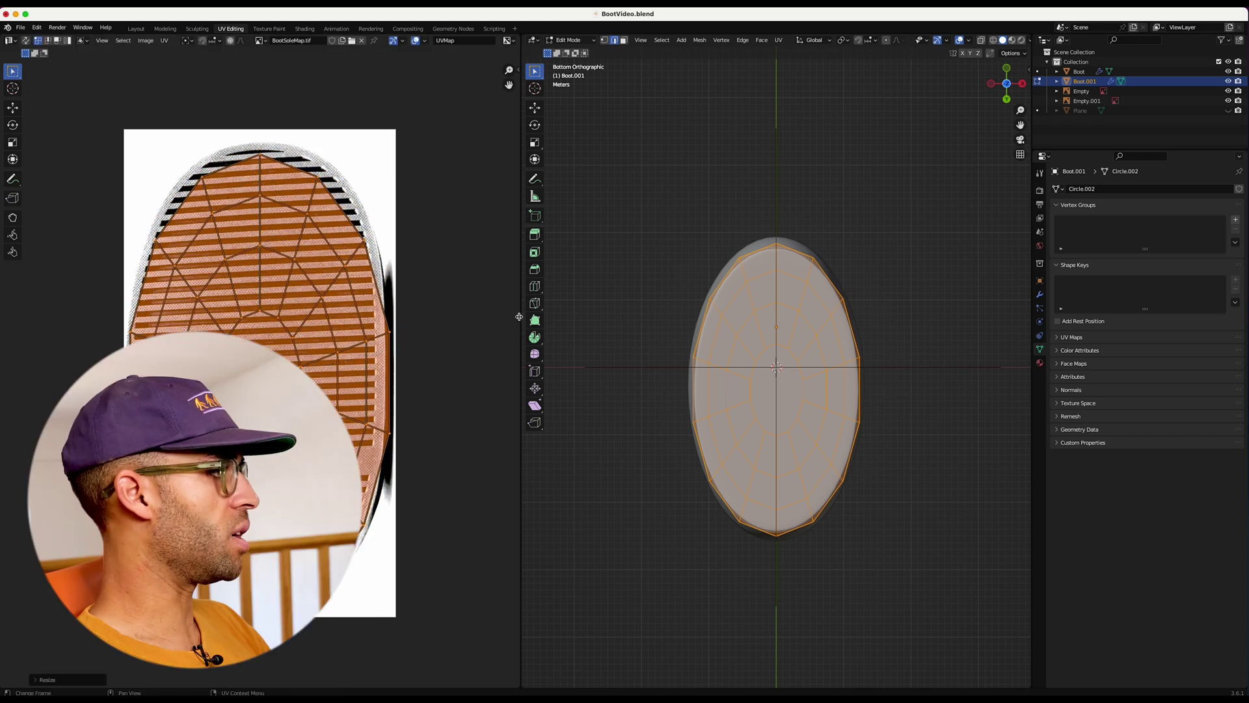
{"action": "left_click", "coordinate": [1013, 41]}
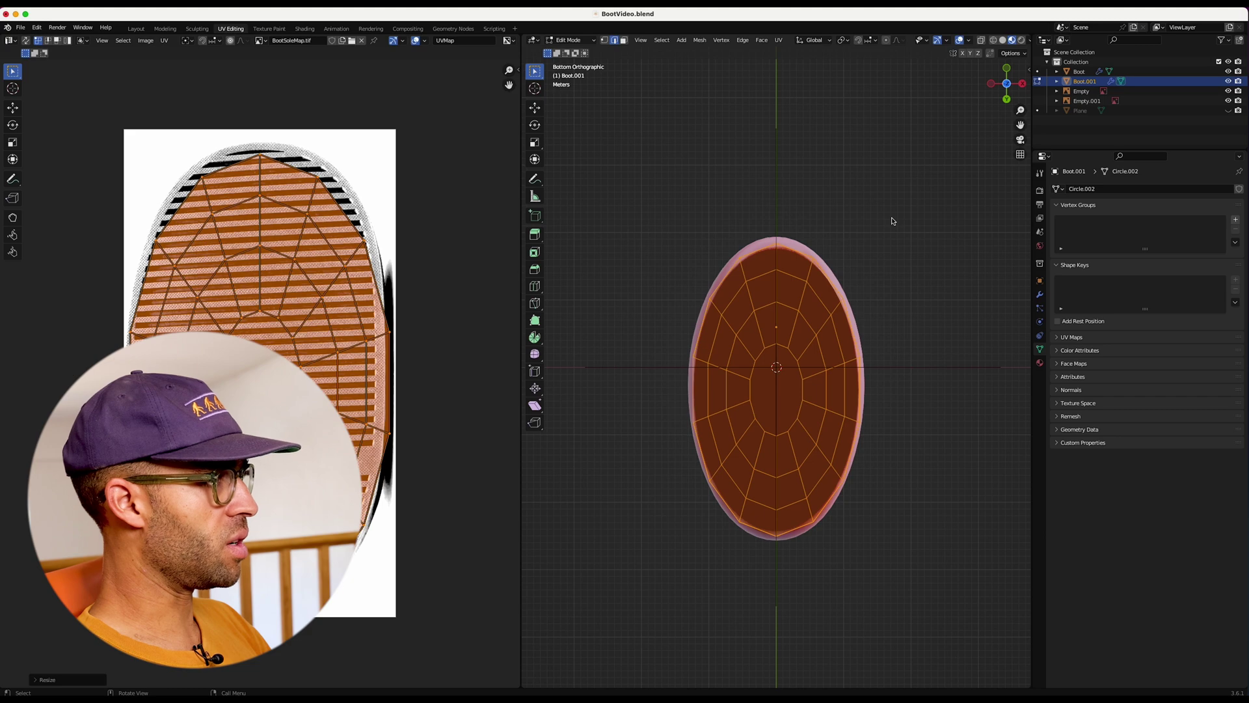
{"action": "scroll", "coordinate": [892, 220], "scroll_direction": "left", "scroll_amount": 5}
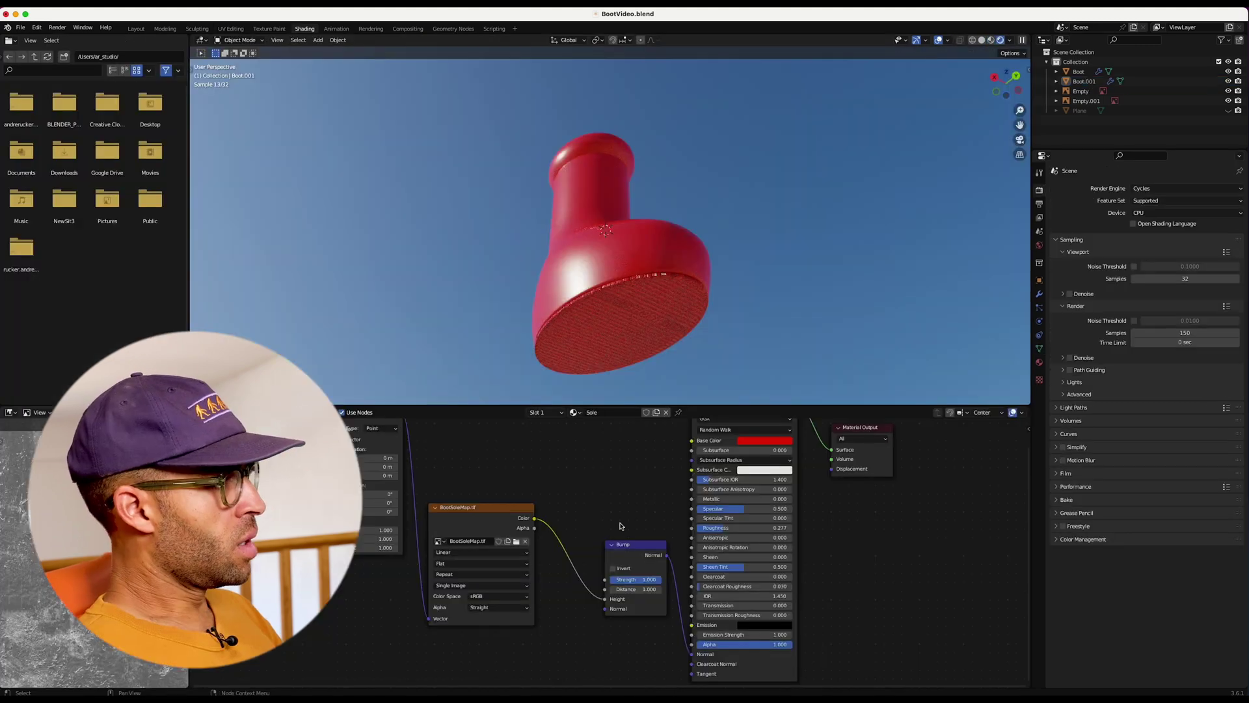
{"action": "scroll", "coordinate": [739, 242], "scroll_direction": "down", "scroll_amount": 3}
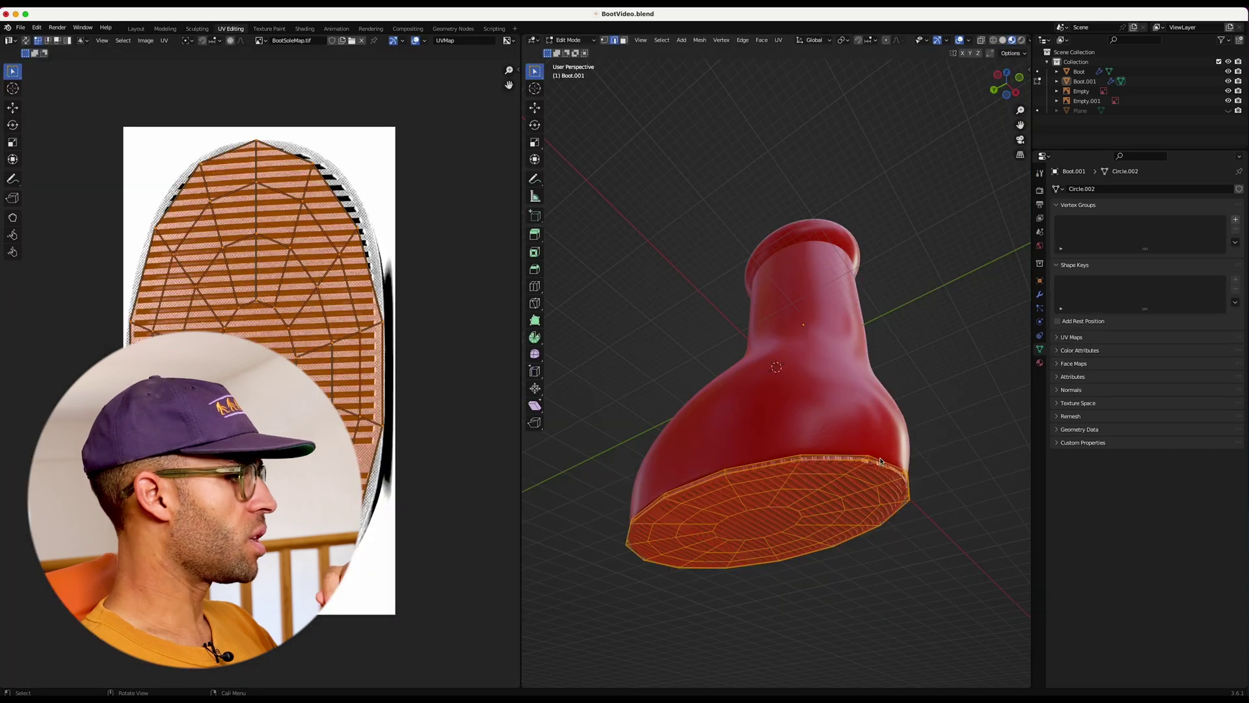
Rotate the sole's UV island 180 degrees over the tread image
{"action": "scroll", "coordinate": [888, 437], "scroll_direction": "left", "scroll_amount": 3}
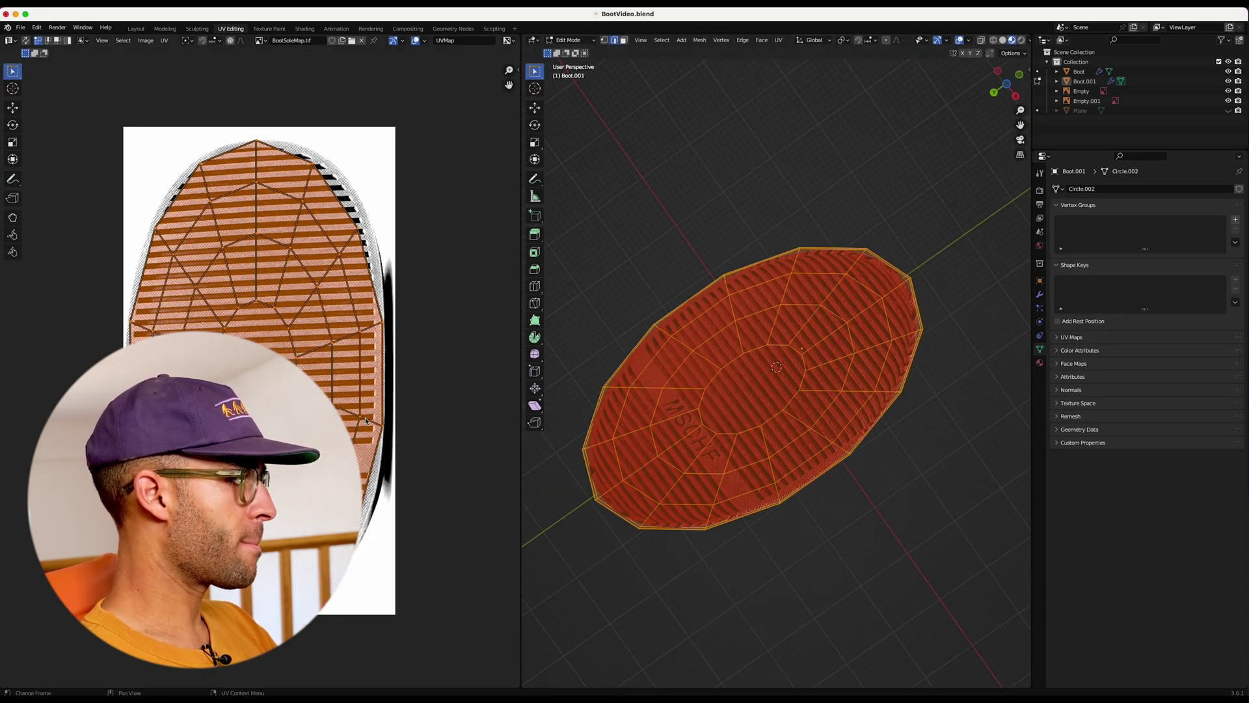
{"action": "key", "text": "r"}
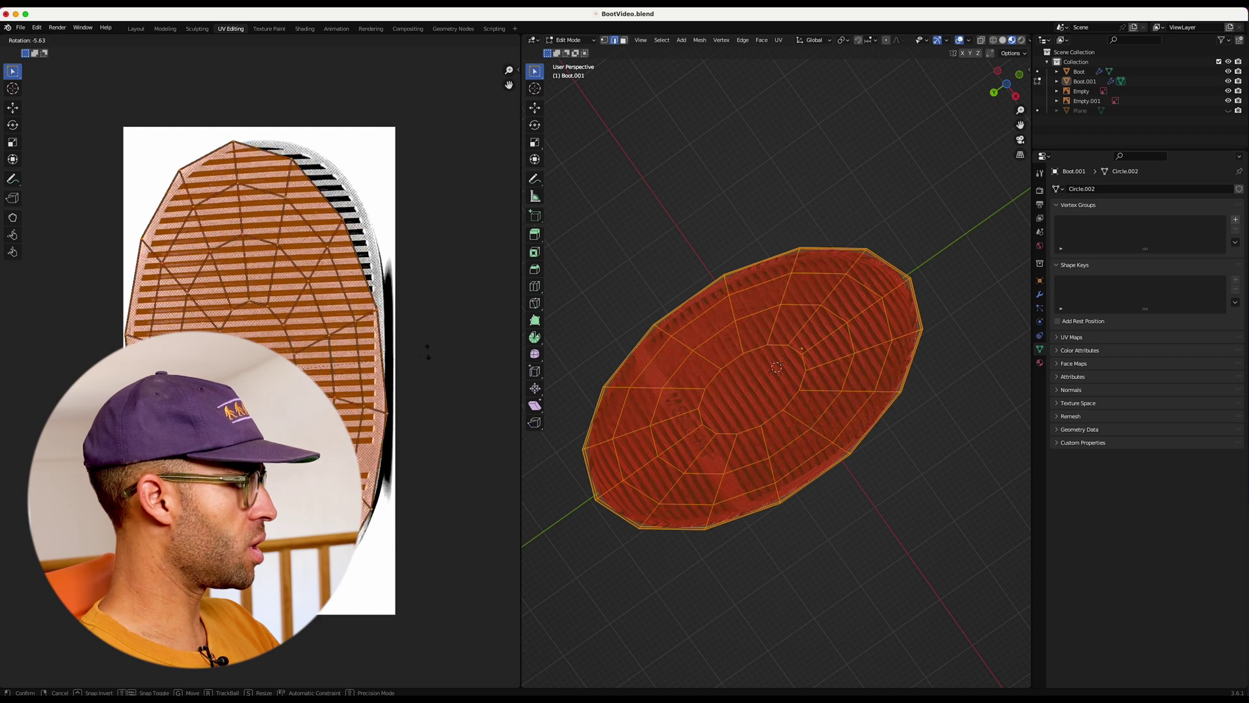
{"action": "type", "text": "180"}
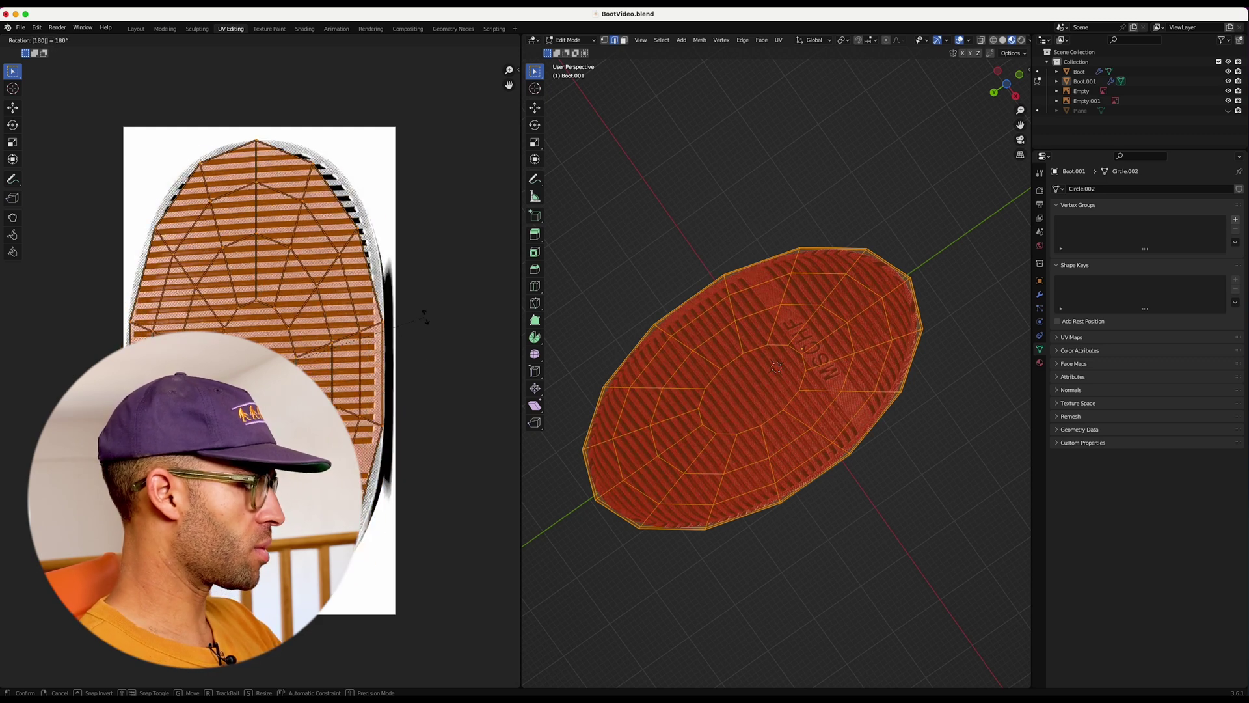
{"action": "key", "text": "Return"}
Return to Object Mode and examine the direction and fit of the tread and MSCHF lettering on the underside
{"action": "scroll", "coordinate": [415, 312], "scroll_direction": "down", "scroll_amount": 3}
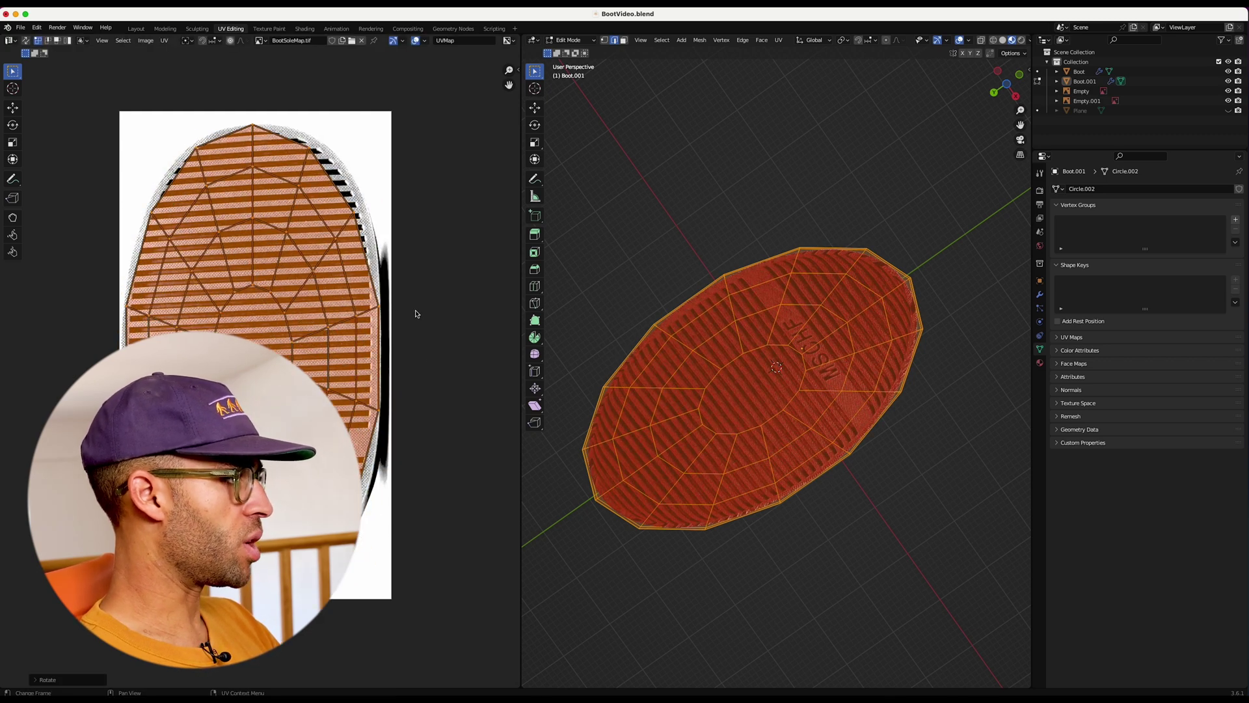
{"action": "scroll", "coordinate": [816, 314], "scroll_direction": "up", "scroll_amount": 5}
{"action": "scroll", "coordinate": [710, 178], "scroll_direction": "left", "scroll_amount": 10}
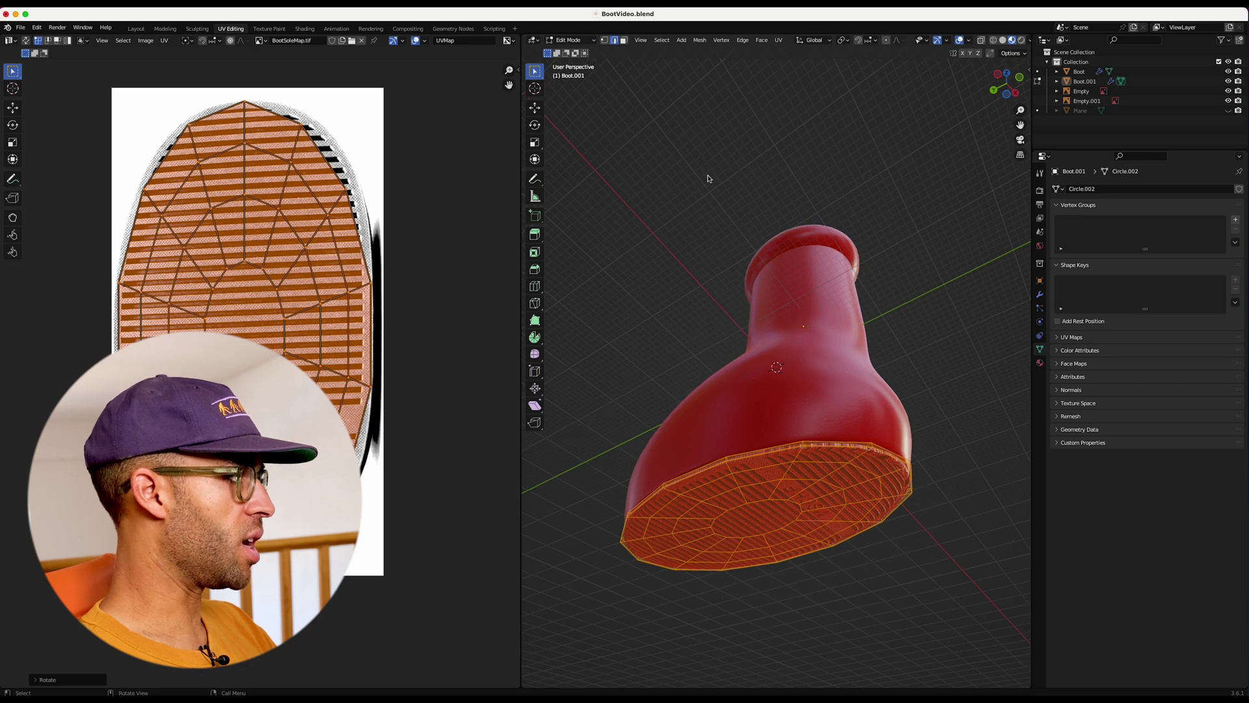
{"action": "key", "text": "Tab"}
{"action": "middle_click_drag", "start_coordinate": [725, 173], "coordinate": [730, 159]}
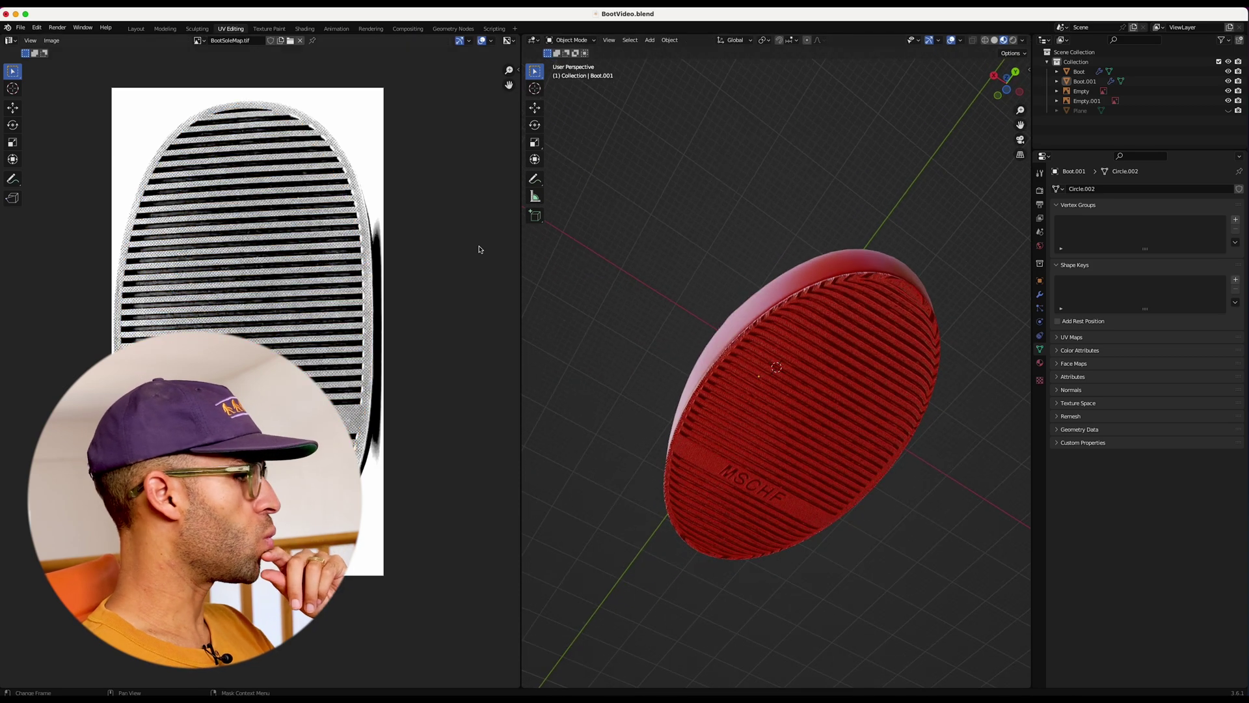
{"action": "key", "text": "Tab"}
{"action": "key", "text": "Tab"}
{"action": "middle_click_drag", "start_coordinate": [974, 197], "coordinate": [973, 194]}
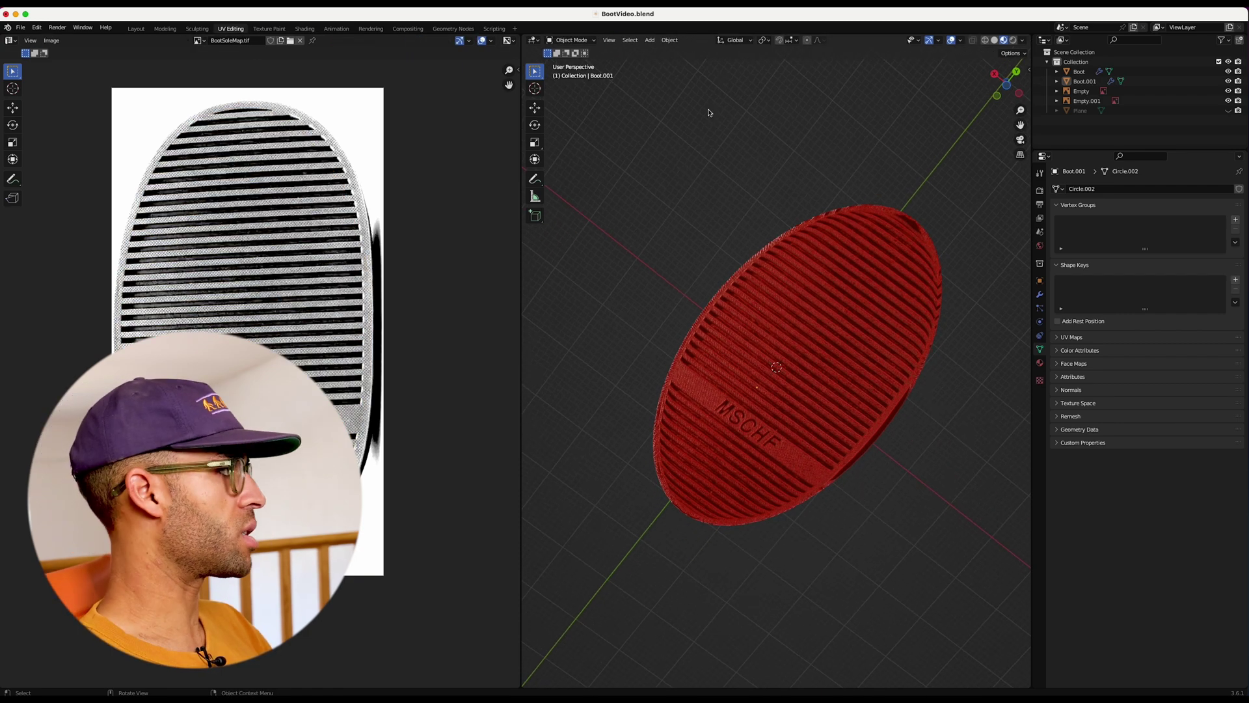
Return to the Shading workspace and select all faces of the sole's flat underside in Edit Mode
{"action": "left_click", "coordinate": [304, 28]}
{"action": "left_click_drag", "start_coordinate": [769, 192], "coordinate": [813, 259], "text": "shift"}
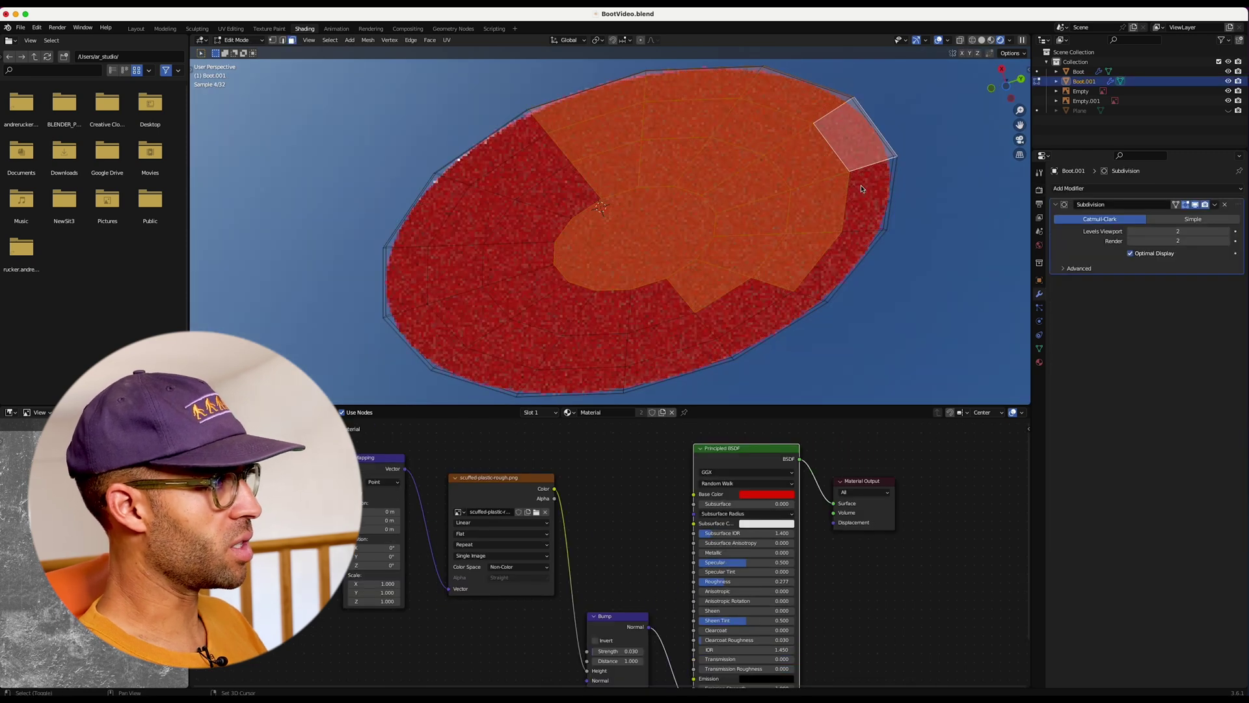
{"action": "left_click", "coordinate": [838, 262], "text": "shift"}
{"action": "left_click", "coordinate": [731, 329], "text": "shift"}
{"action": "left_click_drag", "start_coordinate": [486, 174], "coordinate": [642, 274], "text": "shift"}
{"action": "left_click", "coordinate": [424, 215], "text": "shift"}
{"action": "left_click", "coordinate": [406, 281], "text": "shift"}
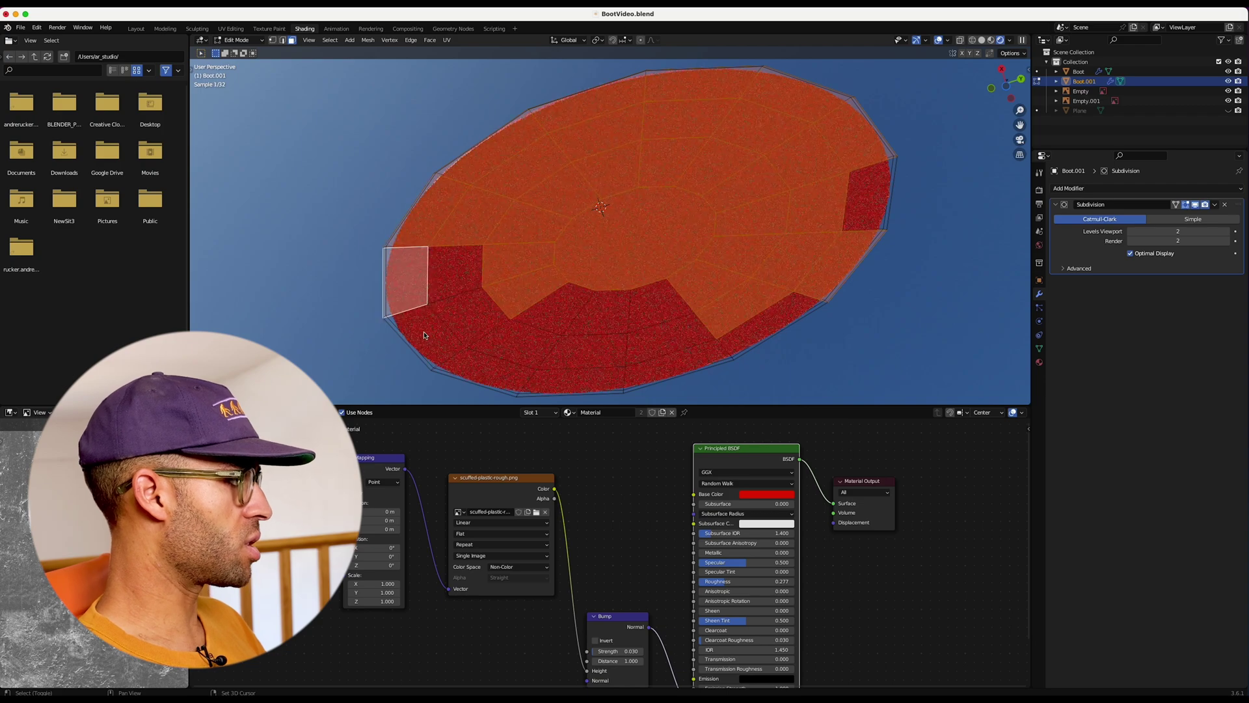
{"action": "left_click", "coordinate": [485, 369], "text": "shift"}
{"action": "left_click", "coordinate": [677, 368], "text": "shift"}
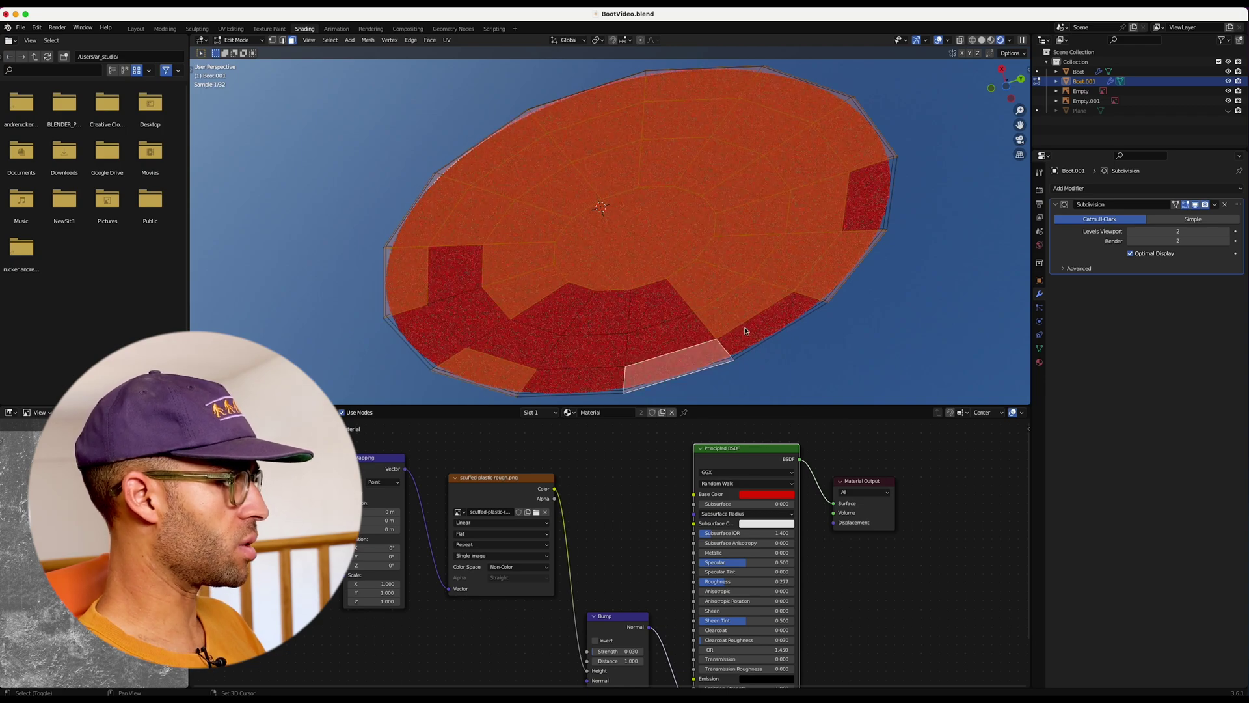
{"action": "left_click", "coordinate": [769, 324], "text": "shift"}
{"action": "left_click_drag", "start_coordinate": [453, 238], "coordinate": [661, 377], "text": "shift"}
{"action": "left_click", "coordinate": [866, 182], "text": "shift"}
{"action": "middle_click_drag", "start_coordinate": [853, 107], "coordinate": [841, 167]}
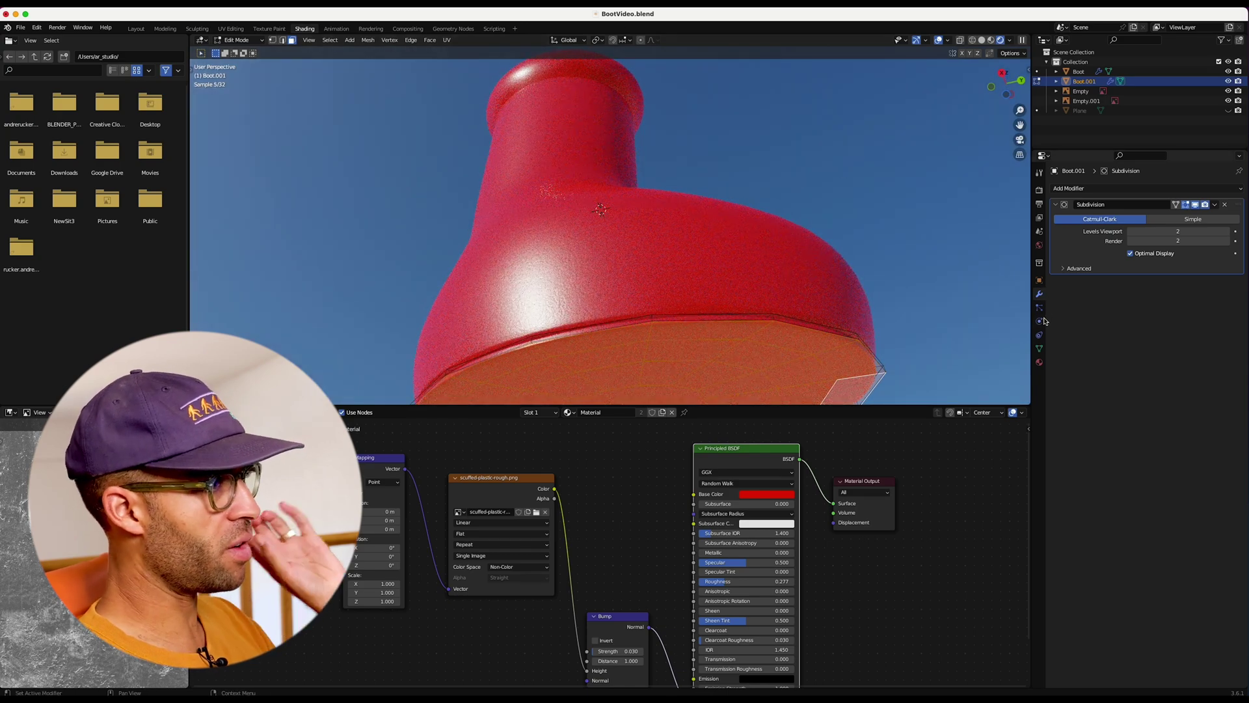
Add a second material slot holding the Sole material, assign it to the selected underside faces, and return to Object Mode
{"action": "left_click", "coordinate": [1039, 362]}
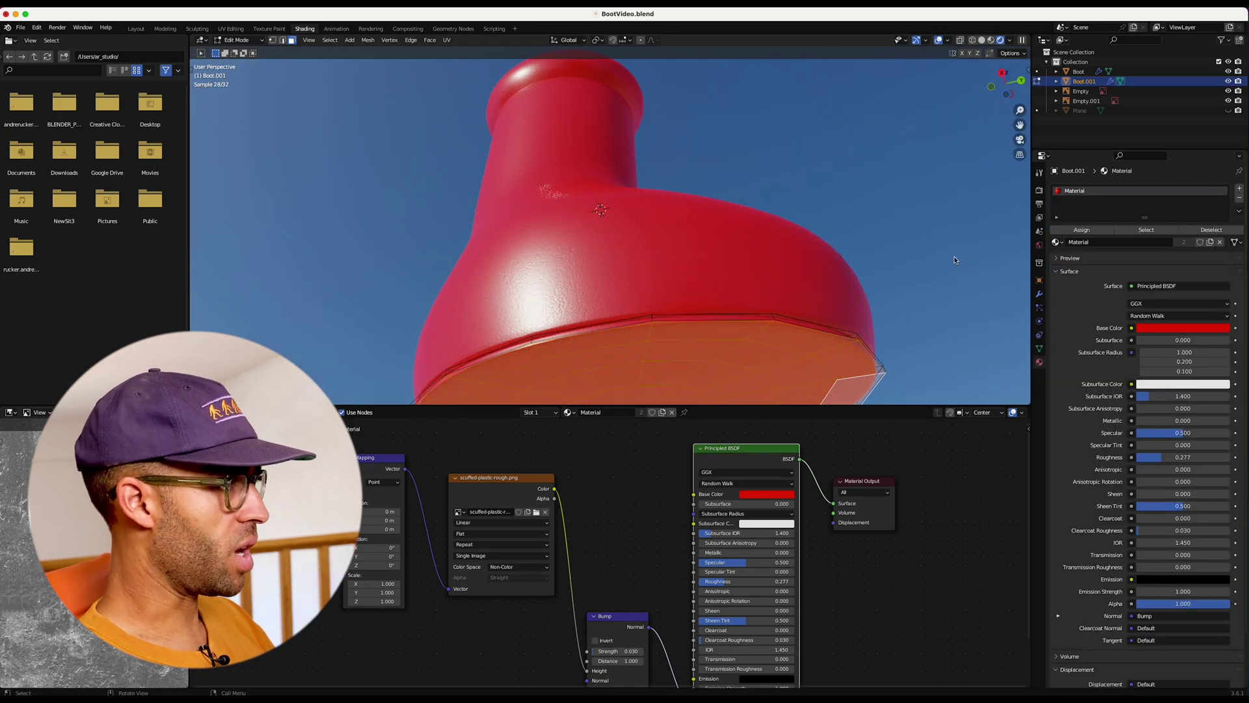
{"action": "left_click", "coordinate": [1239, 191]}
{"action": "left_click", "coordinate": [1063, 259]}
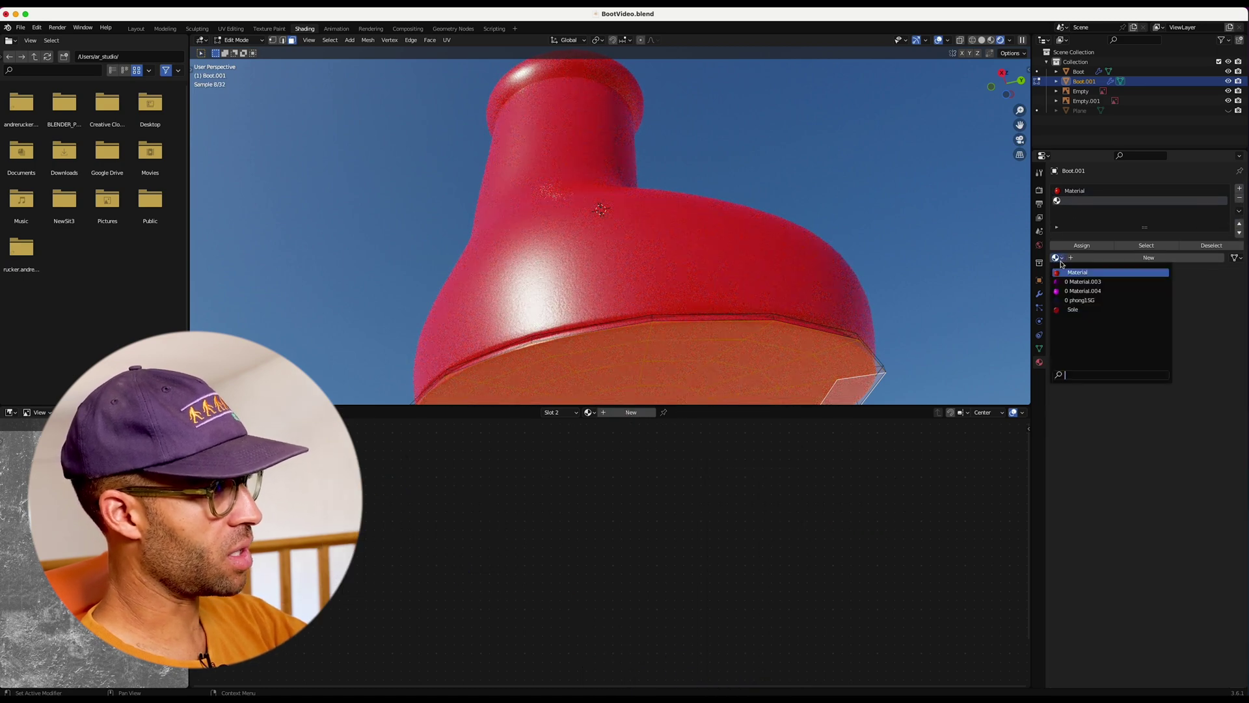
{"action": "left_click", "coordinate": [1073, 310]}
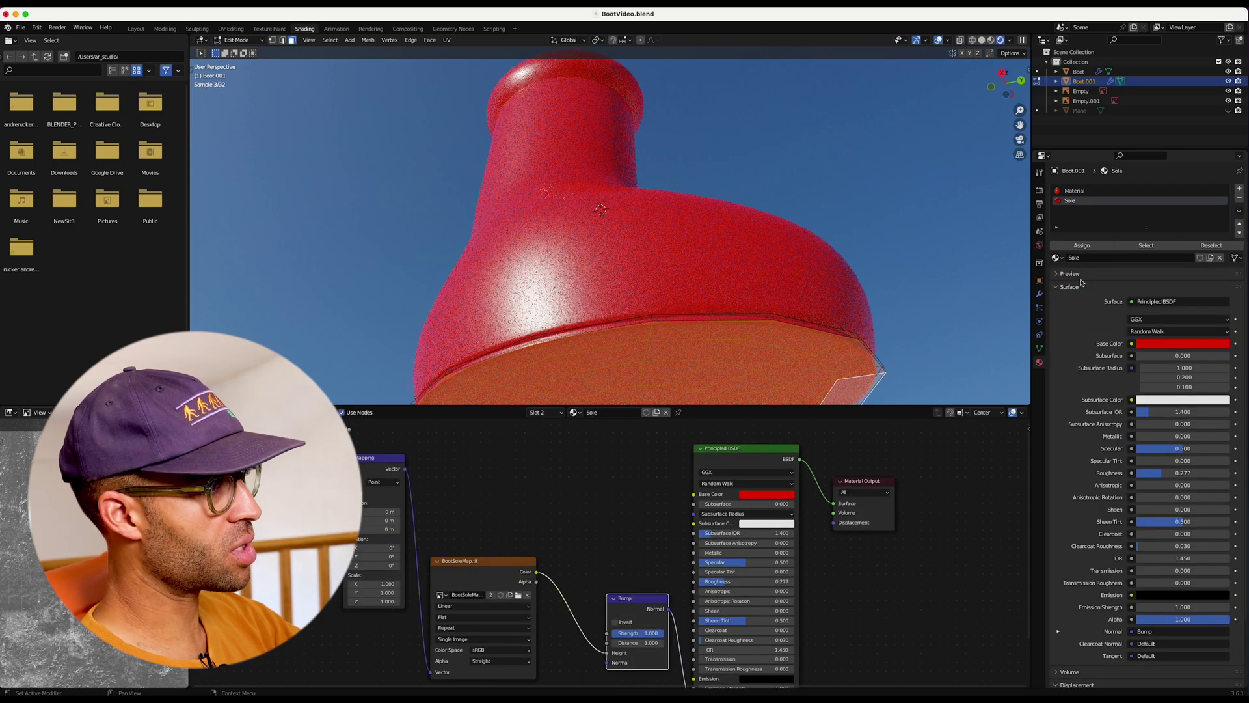
{"action": "left_click", "coordinate": [1077, 247]}
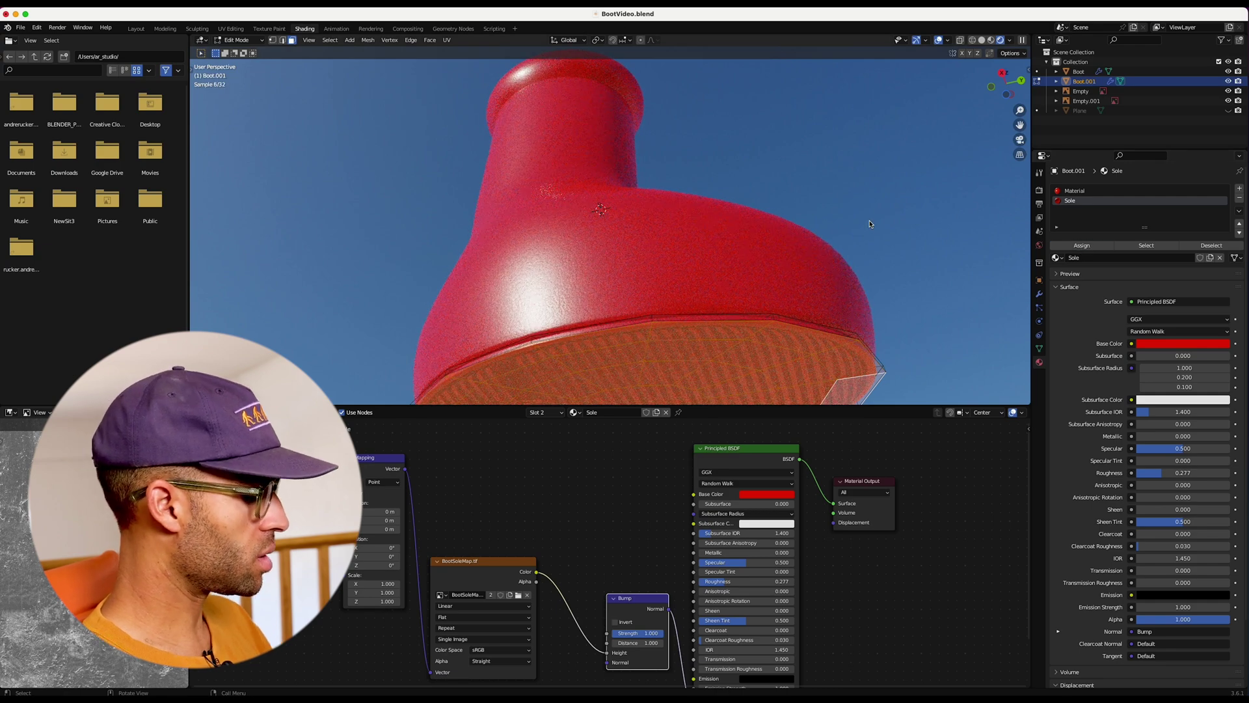
{"action": "key", "text": "Tab"}
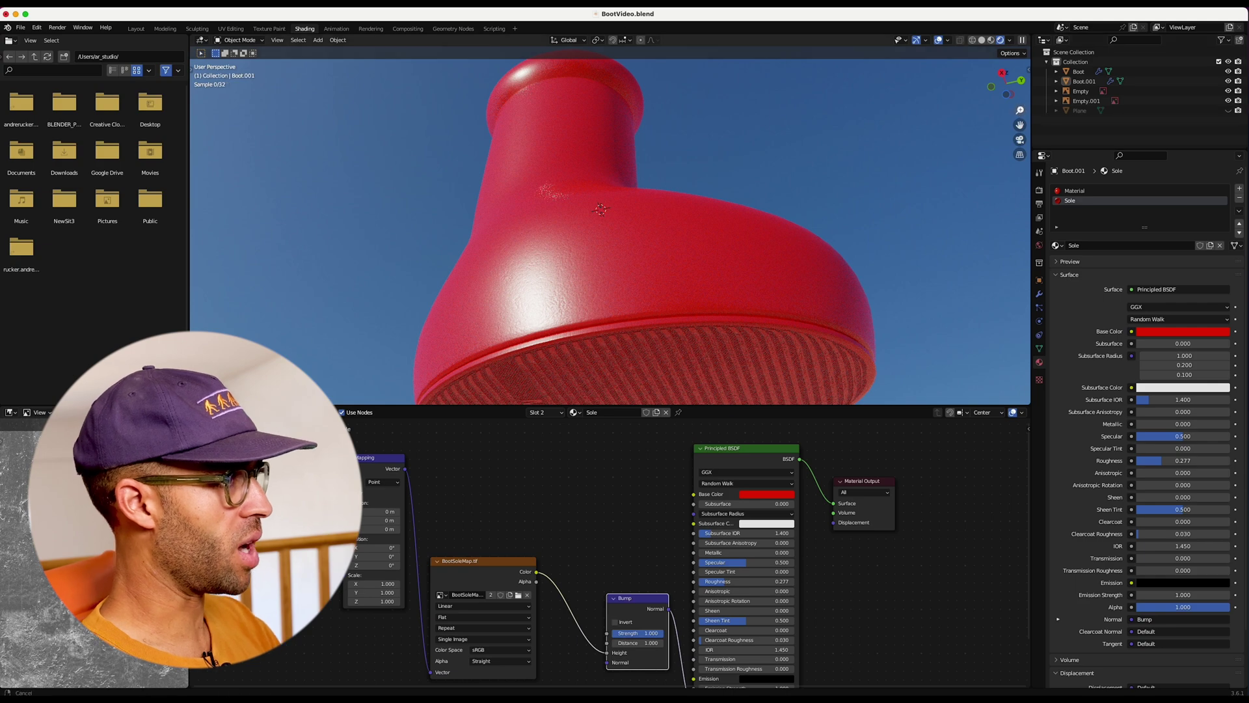
Select the sole and inspect its tread relief up close and from around the boot
{"action": "left_click_drag", "start_coordinate": [1020, 110], "coordinate": [1019, 79]}
{"action": "middle_click_drag", "start_coordinate": [736, 377], "coordinate": [764, 306], "text": "shift"}
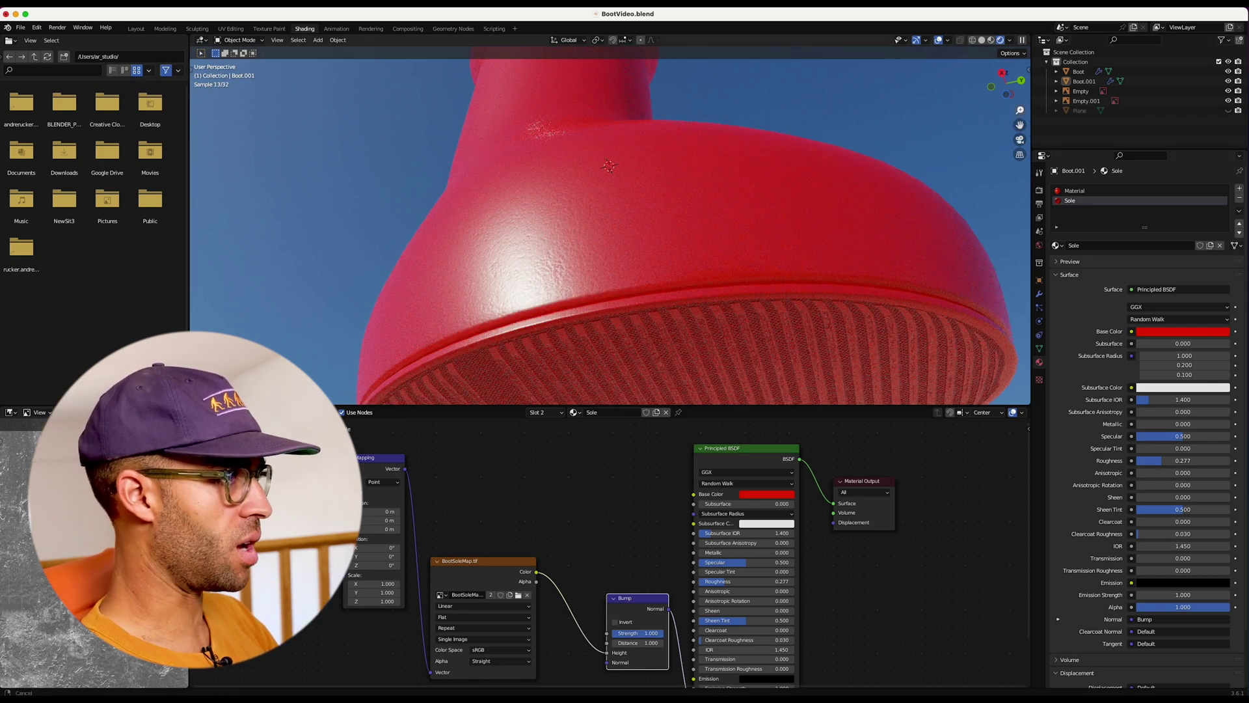
{"action": "scroll", "coordinate": [692, 242], "scroll_direction": "down", "scroll_amount": 4}
{"action": "left_click", "coordinate": [693, 242]}
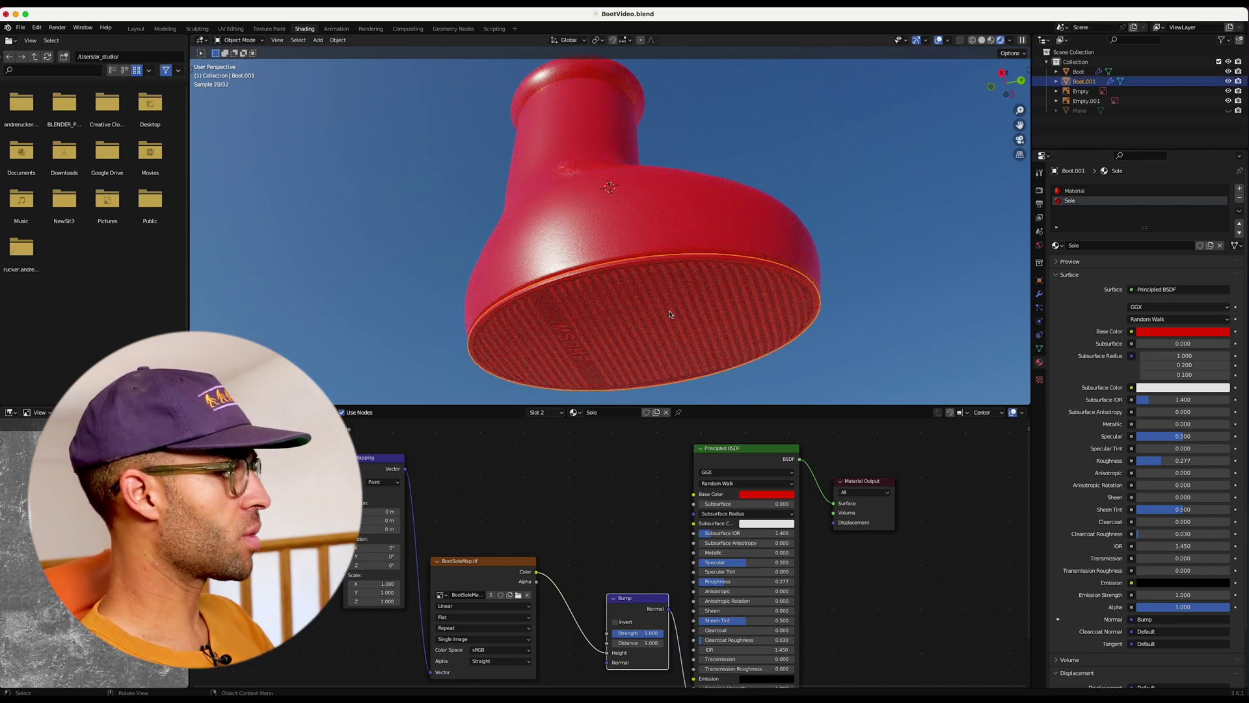
{"action": "middle_click_drag", "start_coordinate": [959, 199], "coordinate": [959, 137]}
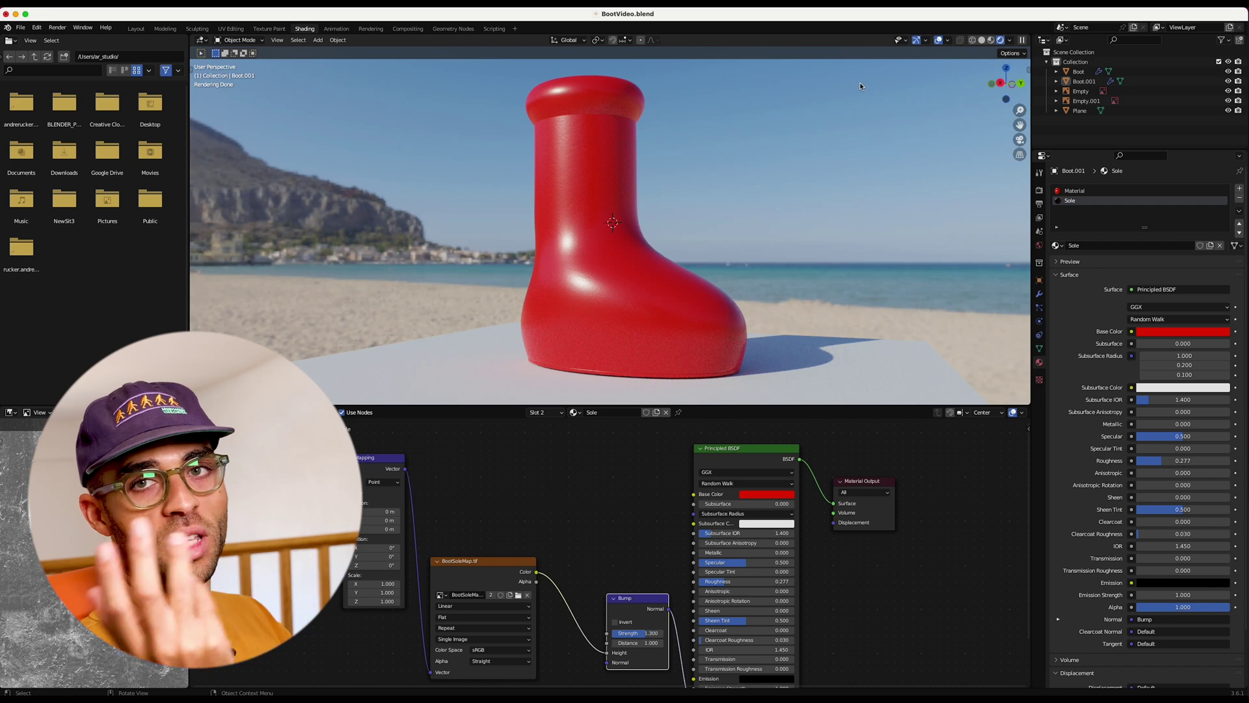